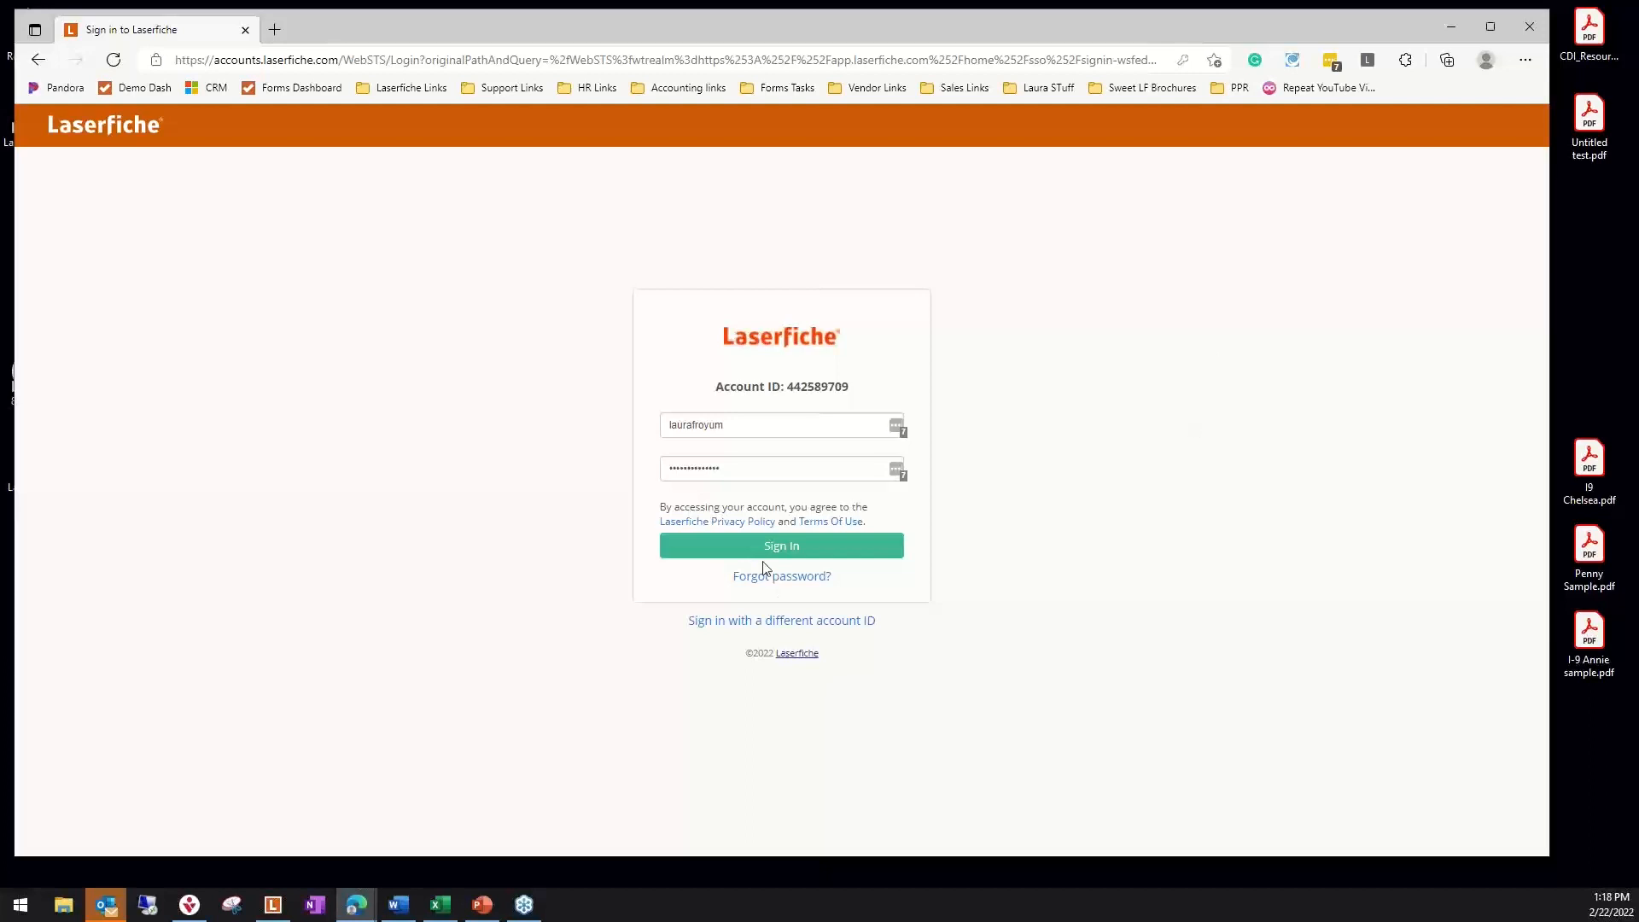
# Sign in to the account and look through the forms listed on the home dashboard
pyautogui.click(766, 550)
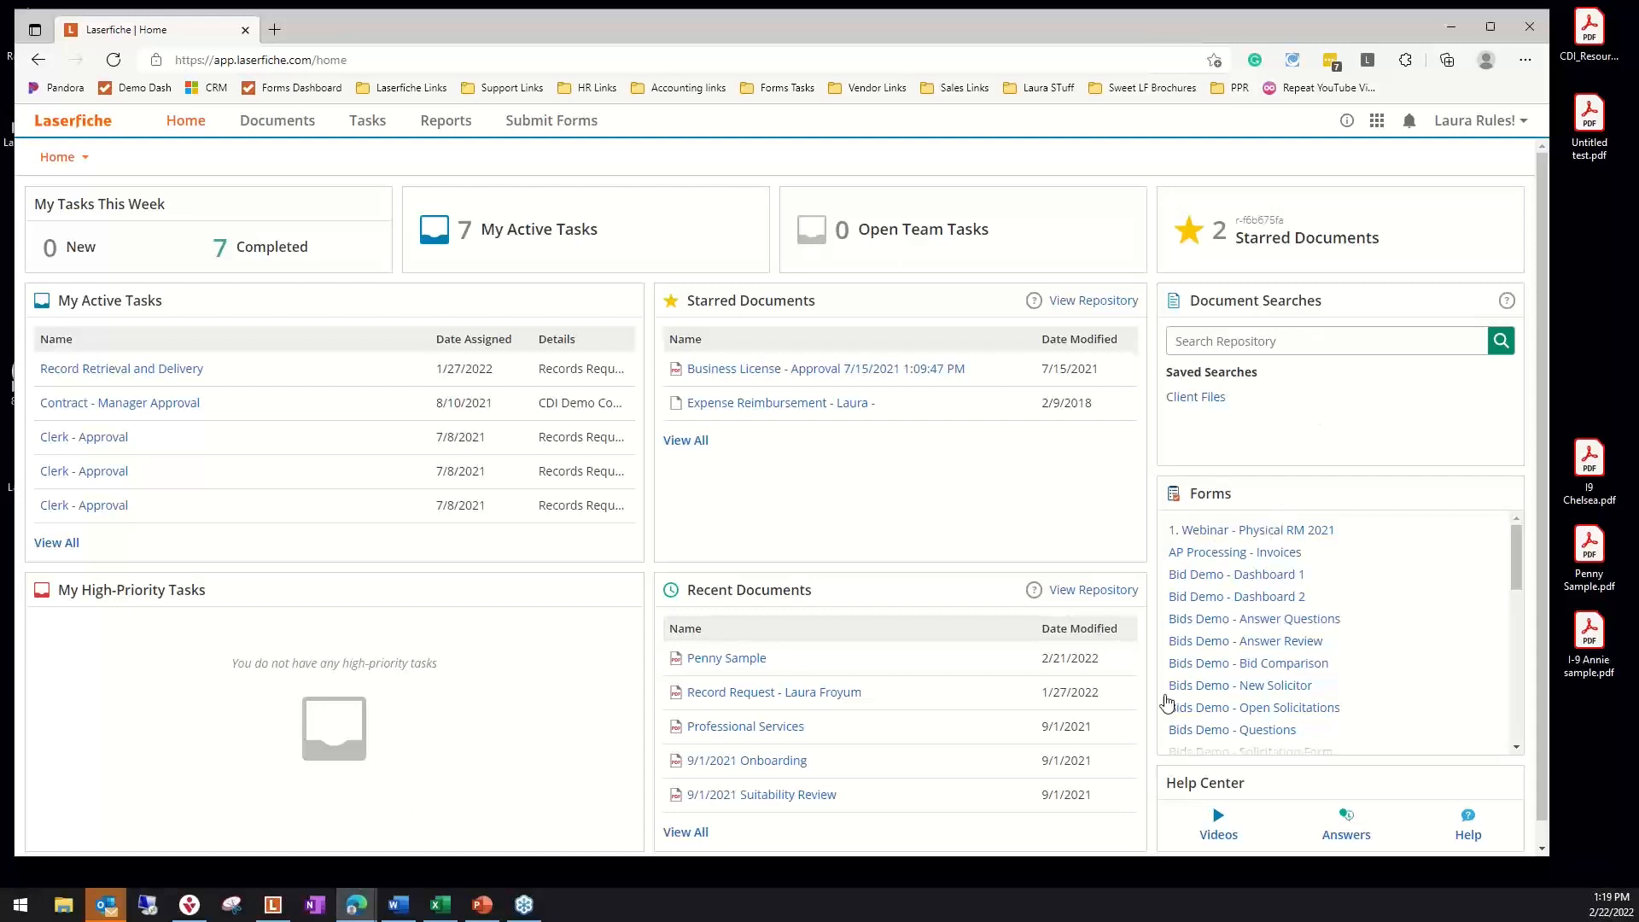
pyautogui.scroll(-3, 1347, 602)
pyautogui.scroll(-4, 1347, 602)
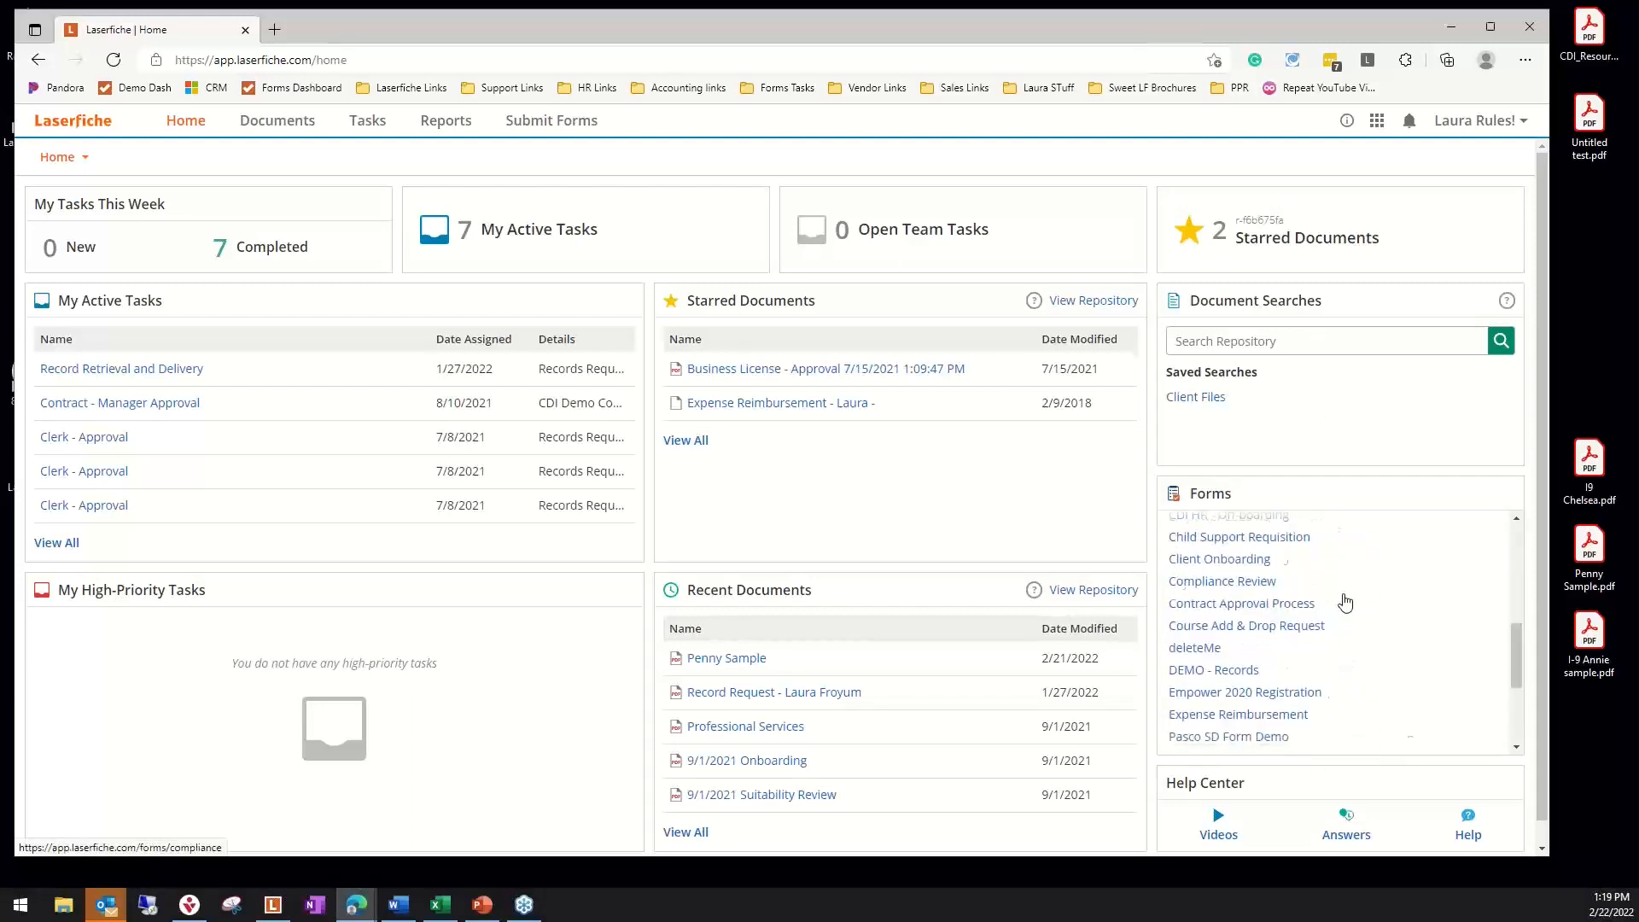
pyautogui.scroll(7, 1336, 632)
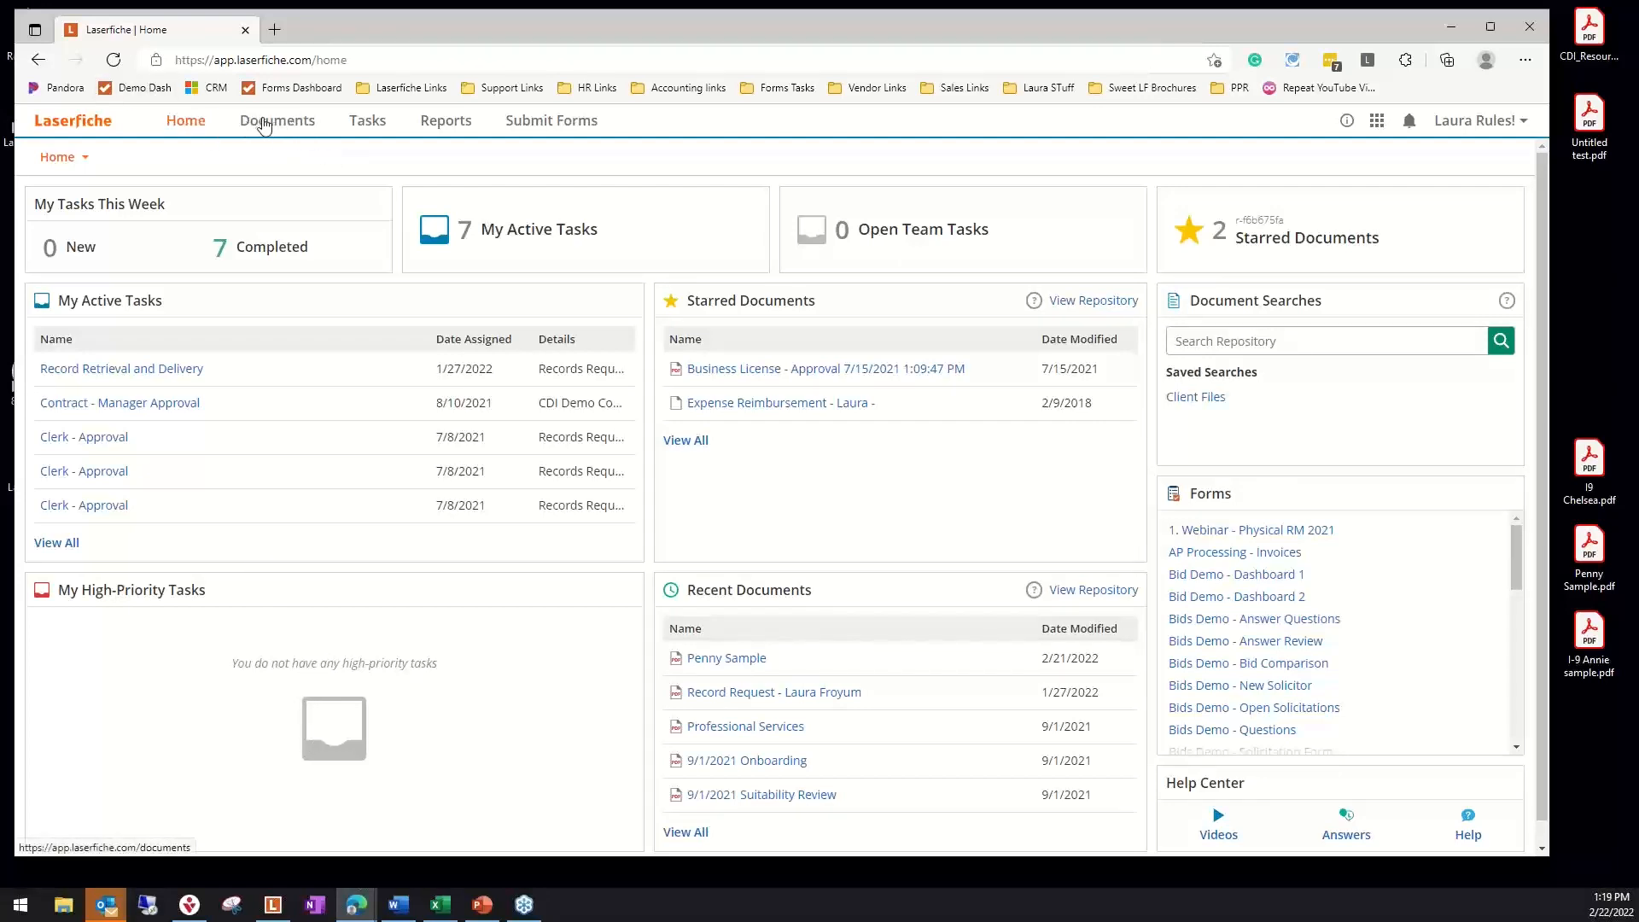
# On the Documents page, choose the Marketing folder as the content of the Marketing tile
pyautogui.click(289, 128)
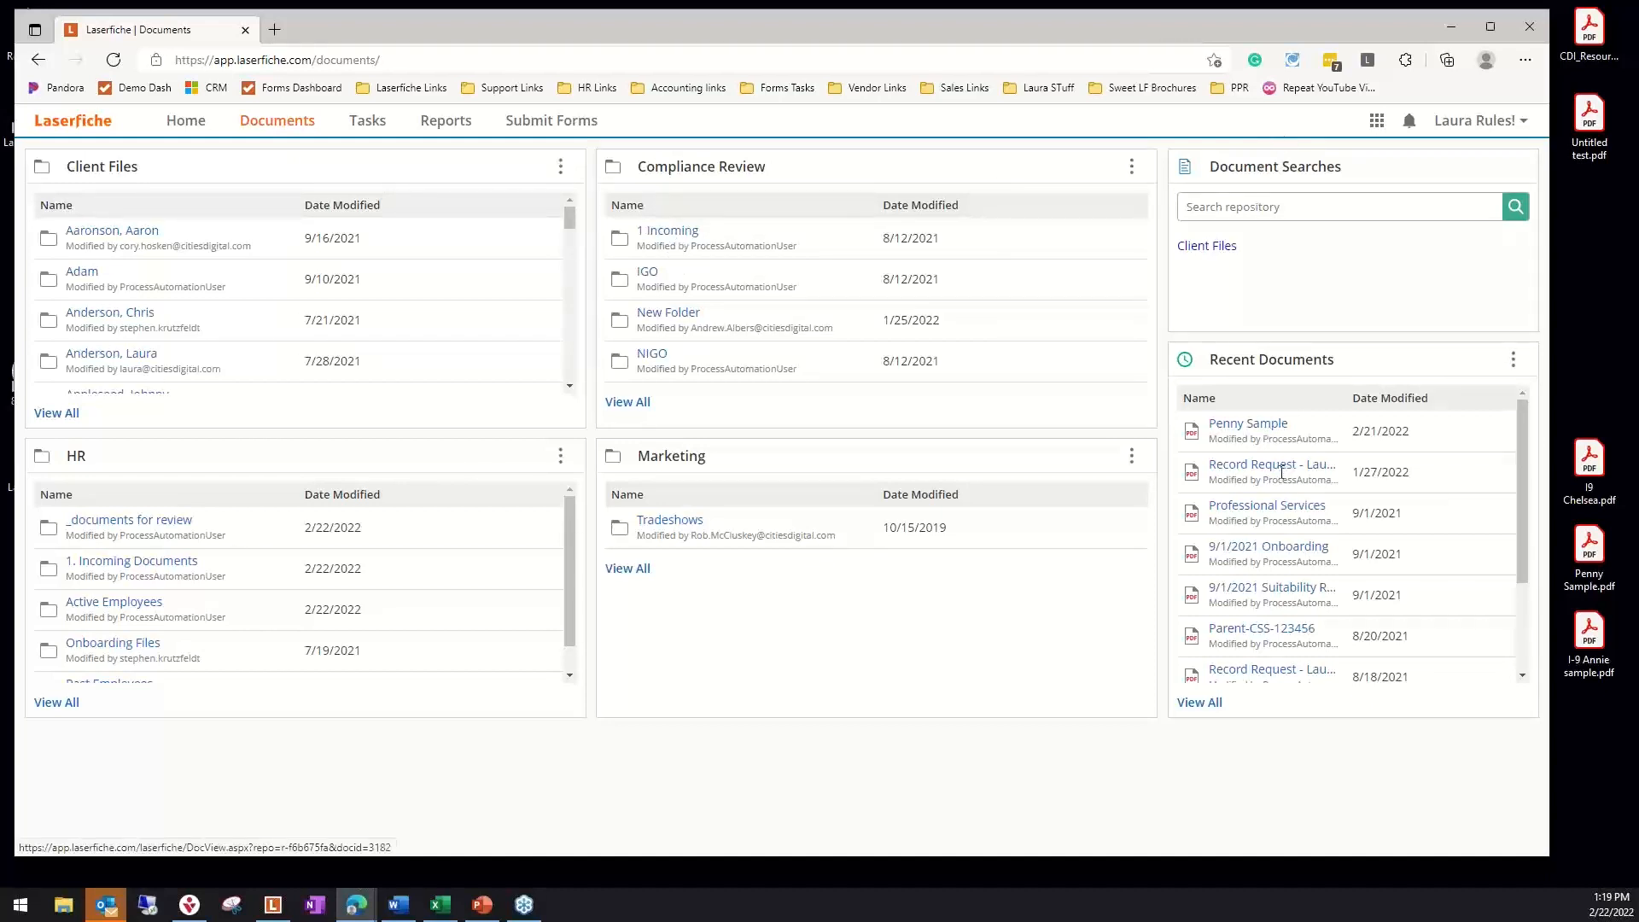
pyautogui.click(1133, 457)
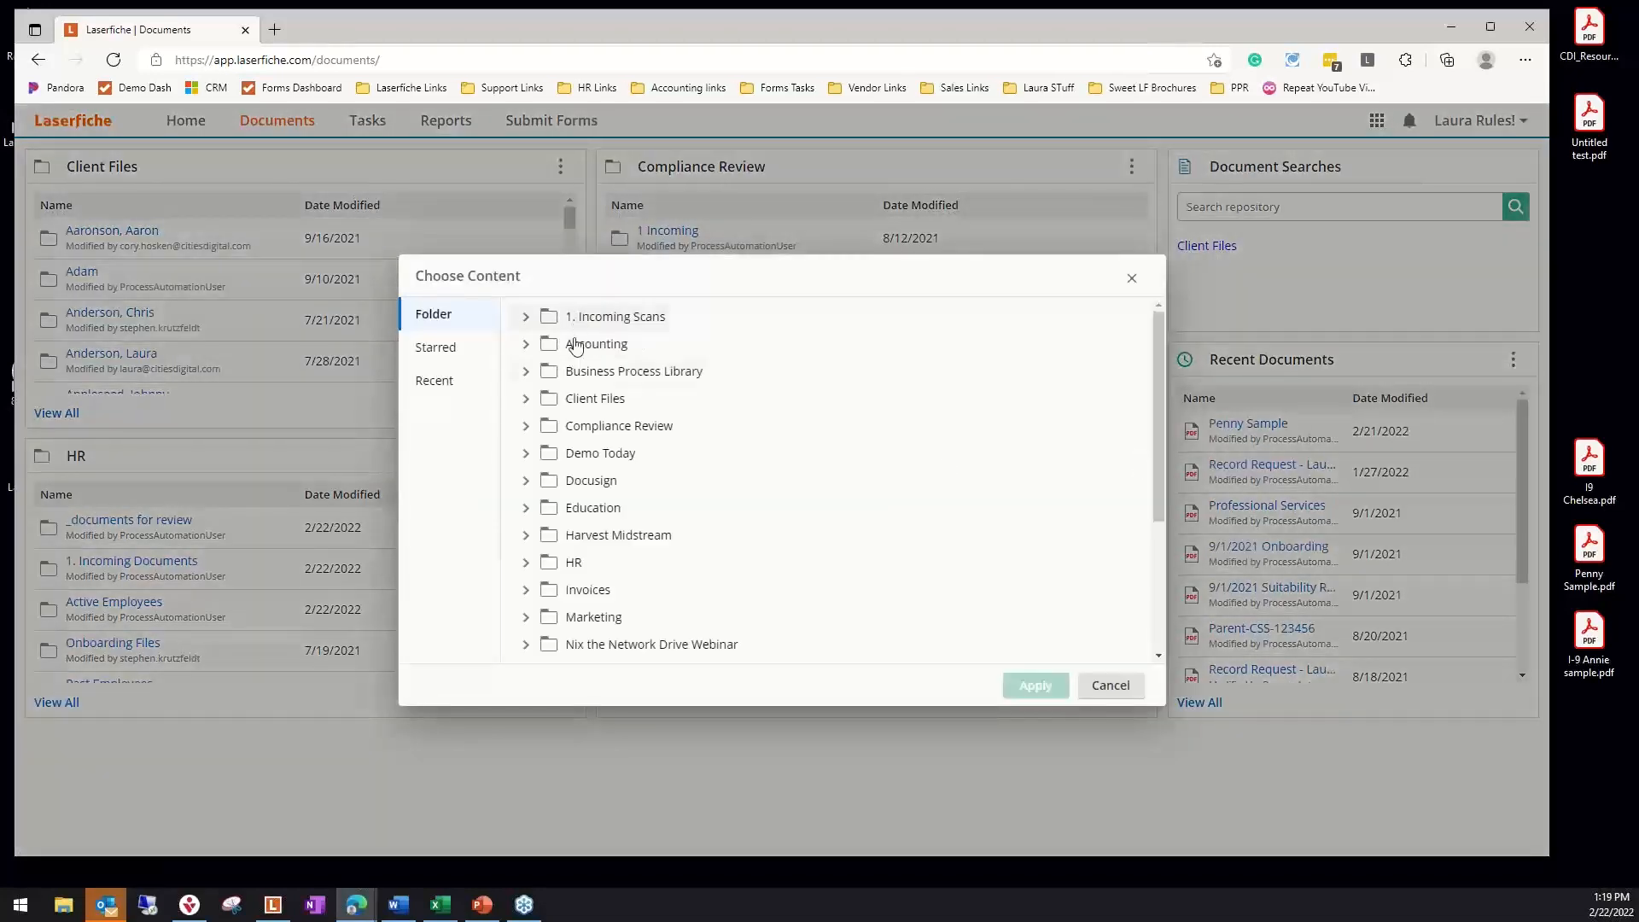
pyautogui.click(589, 618)
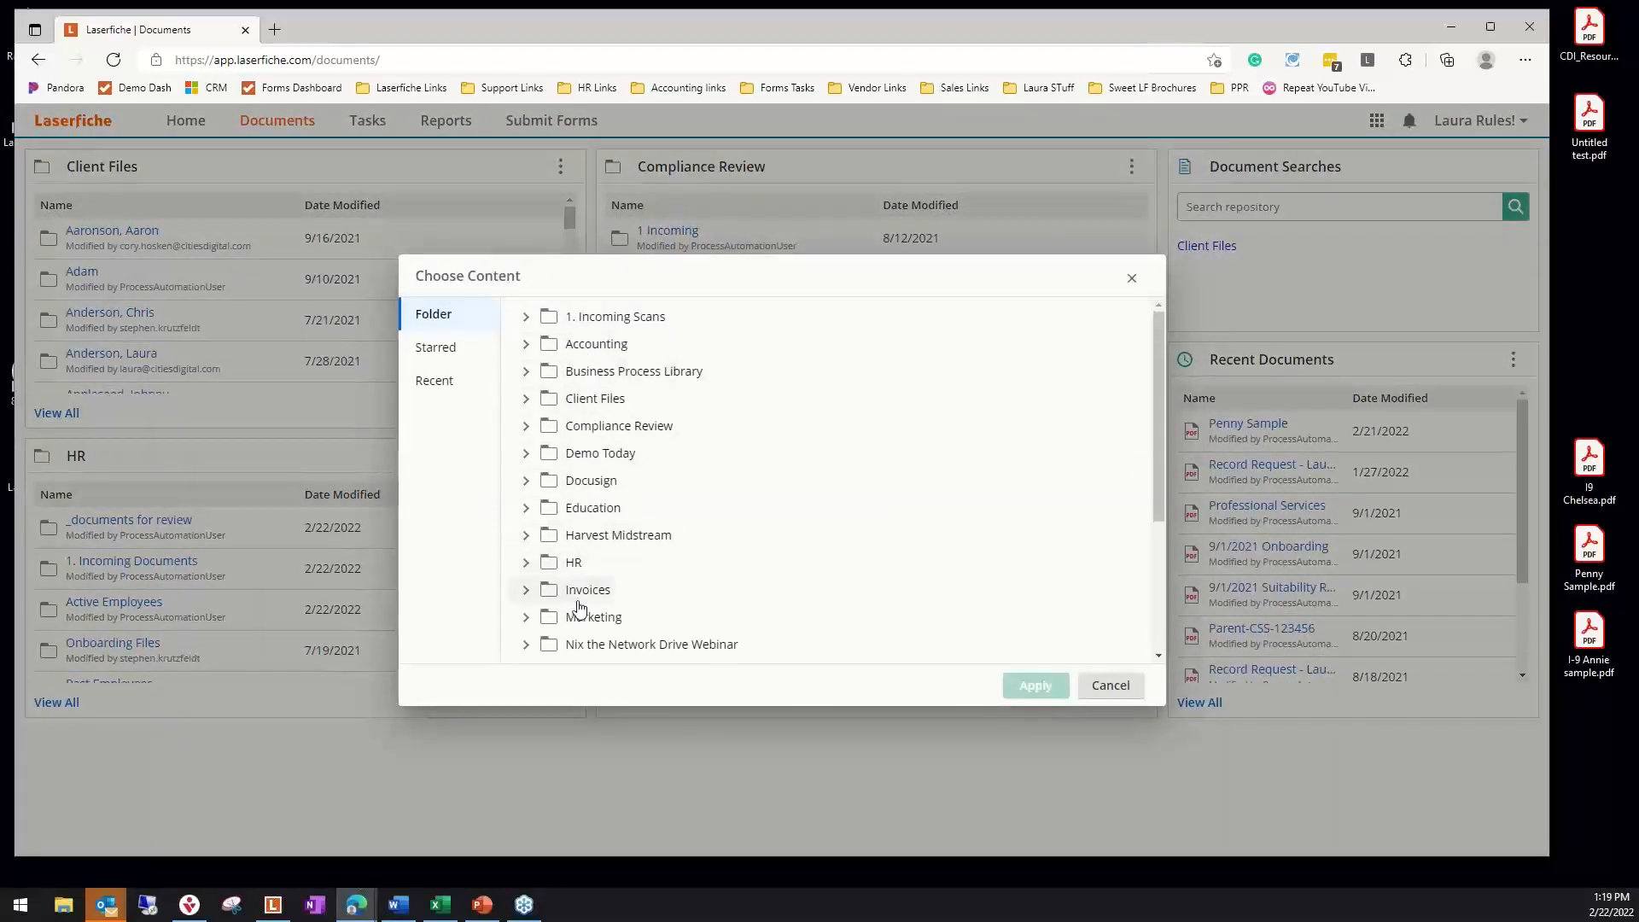
pyautogui.click(1040, 683)
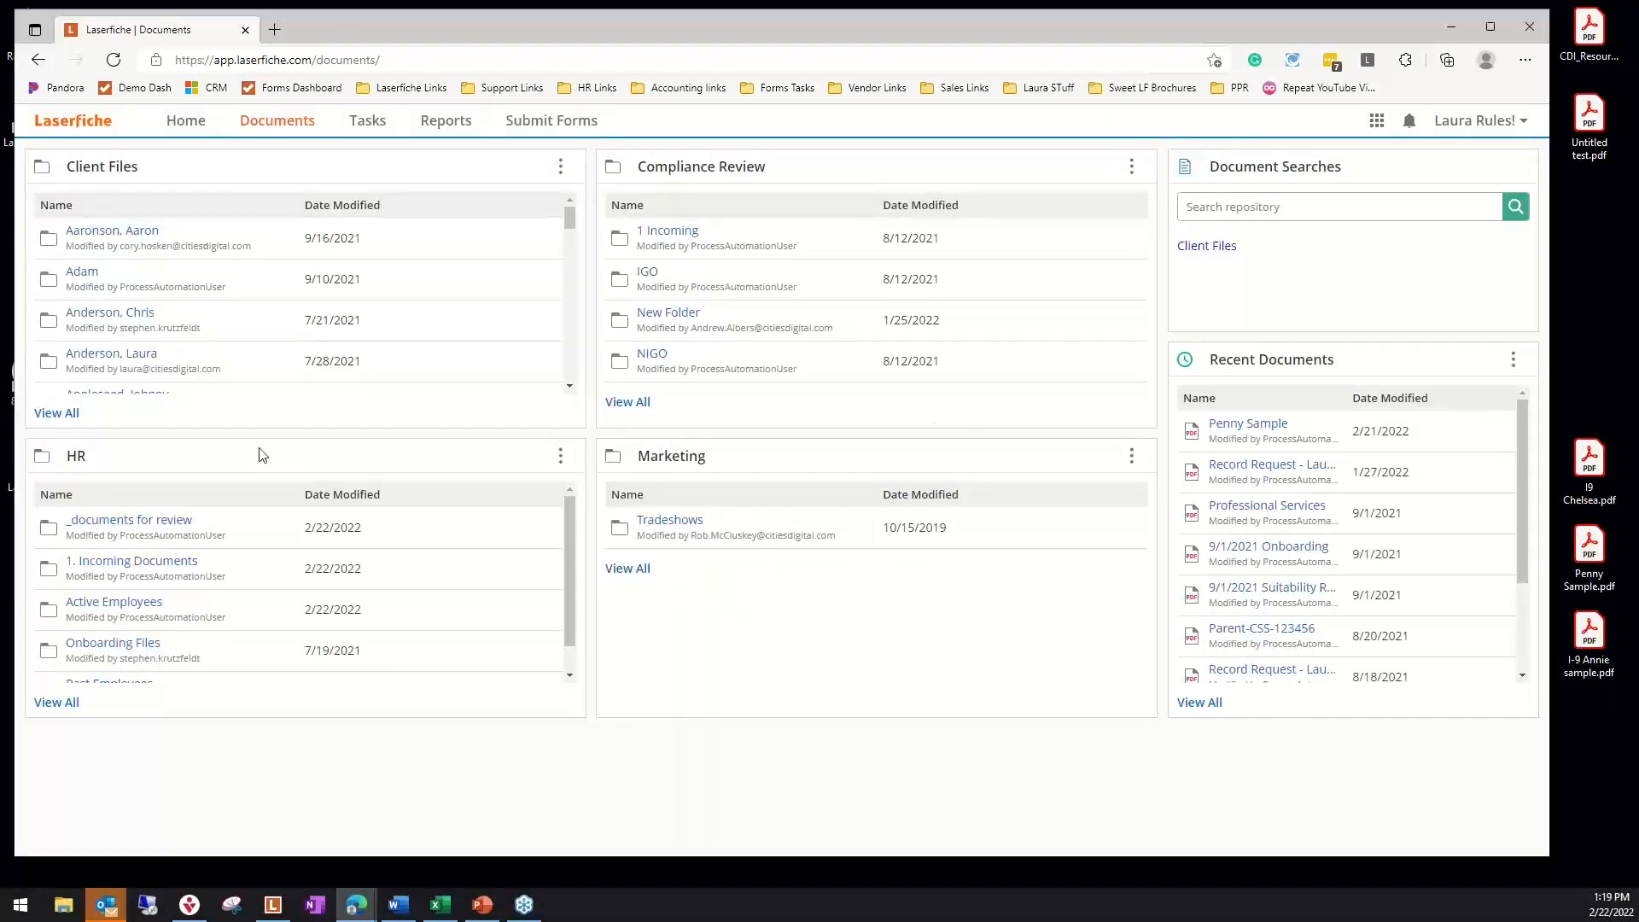
# Look over the Tasks, Reports and Submit Forms pages and return to the home dashboard
pyautogui.click(365, 128)
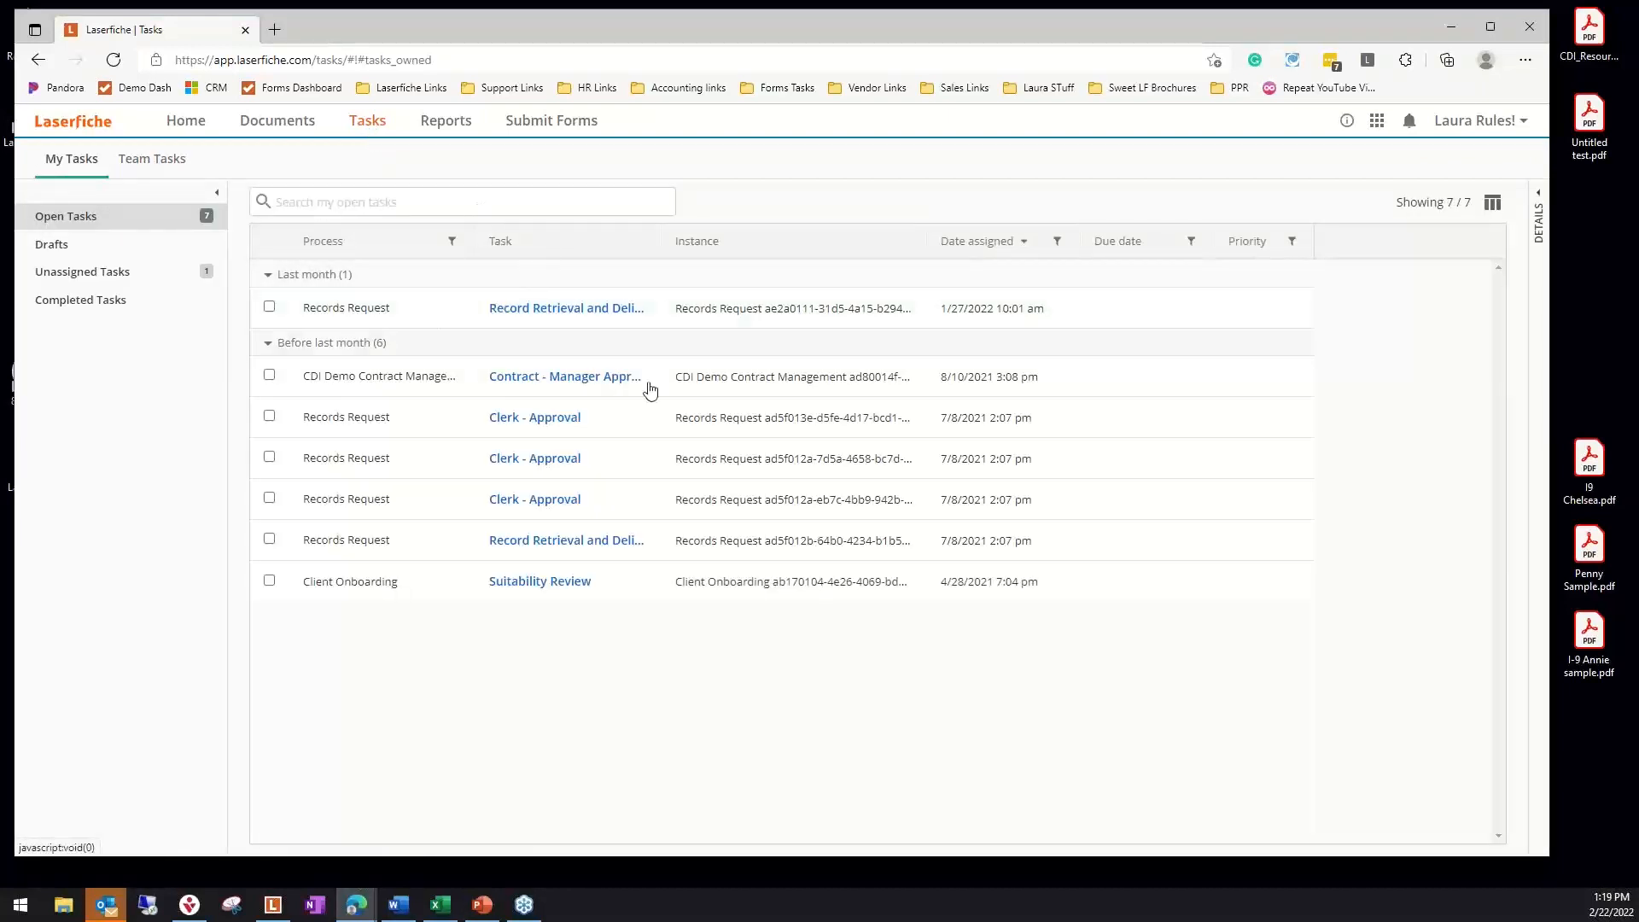
pyautogui.click(450, 123)
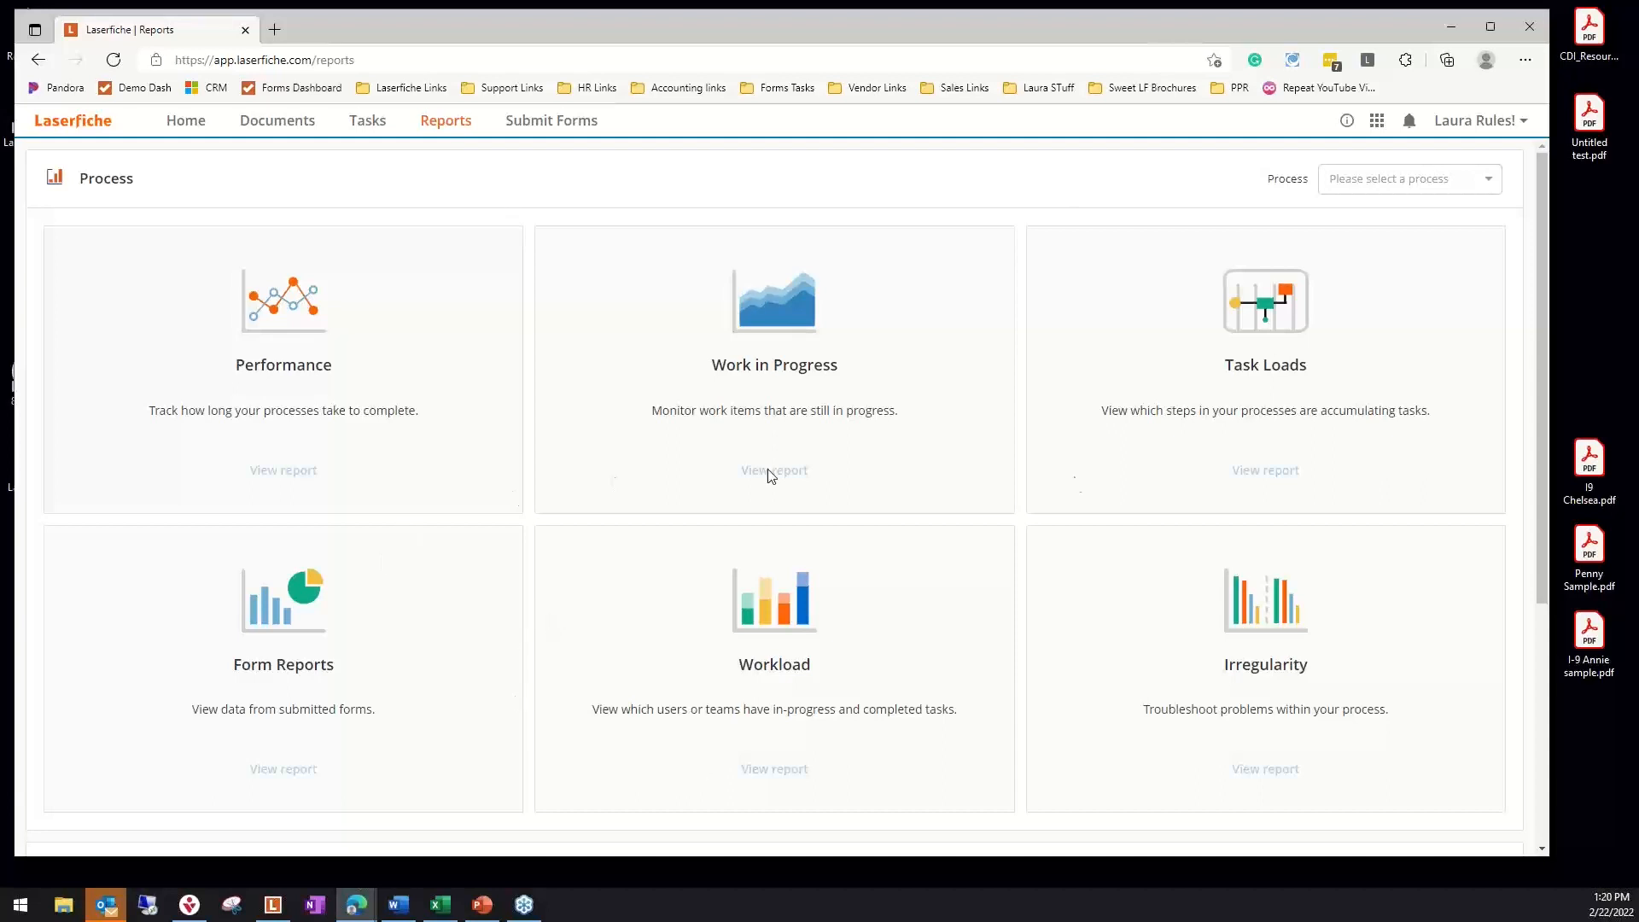
pyautogui.click(551, 128)
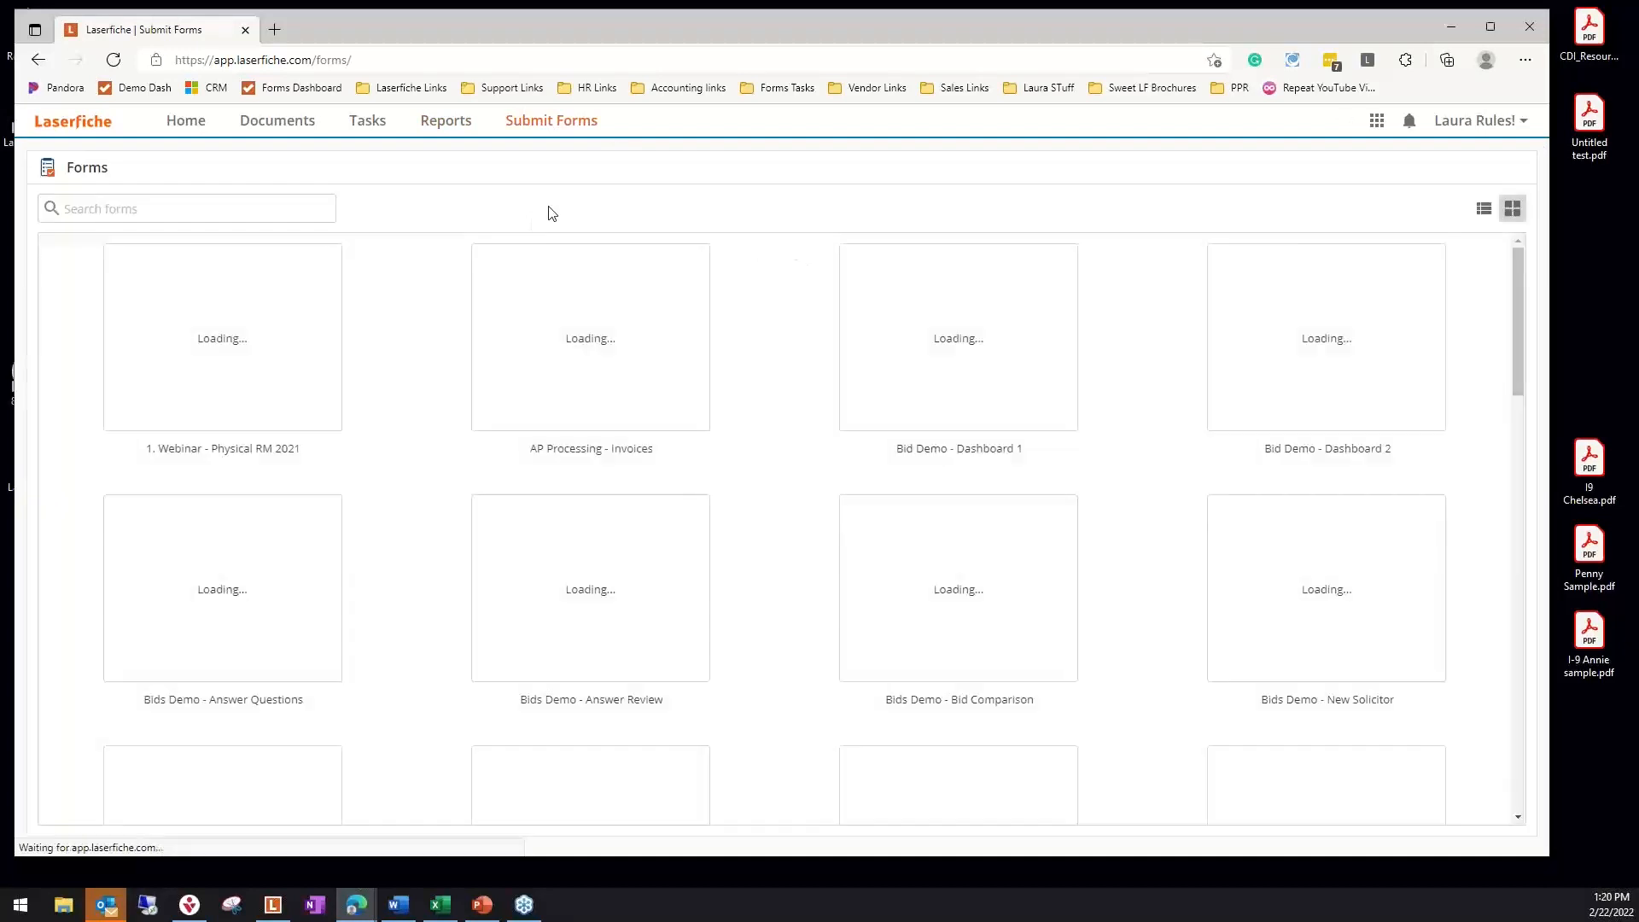
pyautogui.moveTo(242, 367)
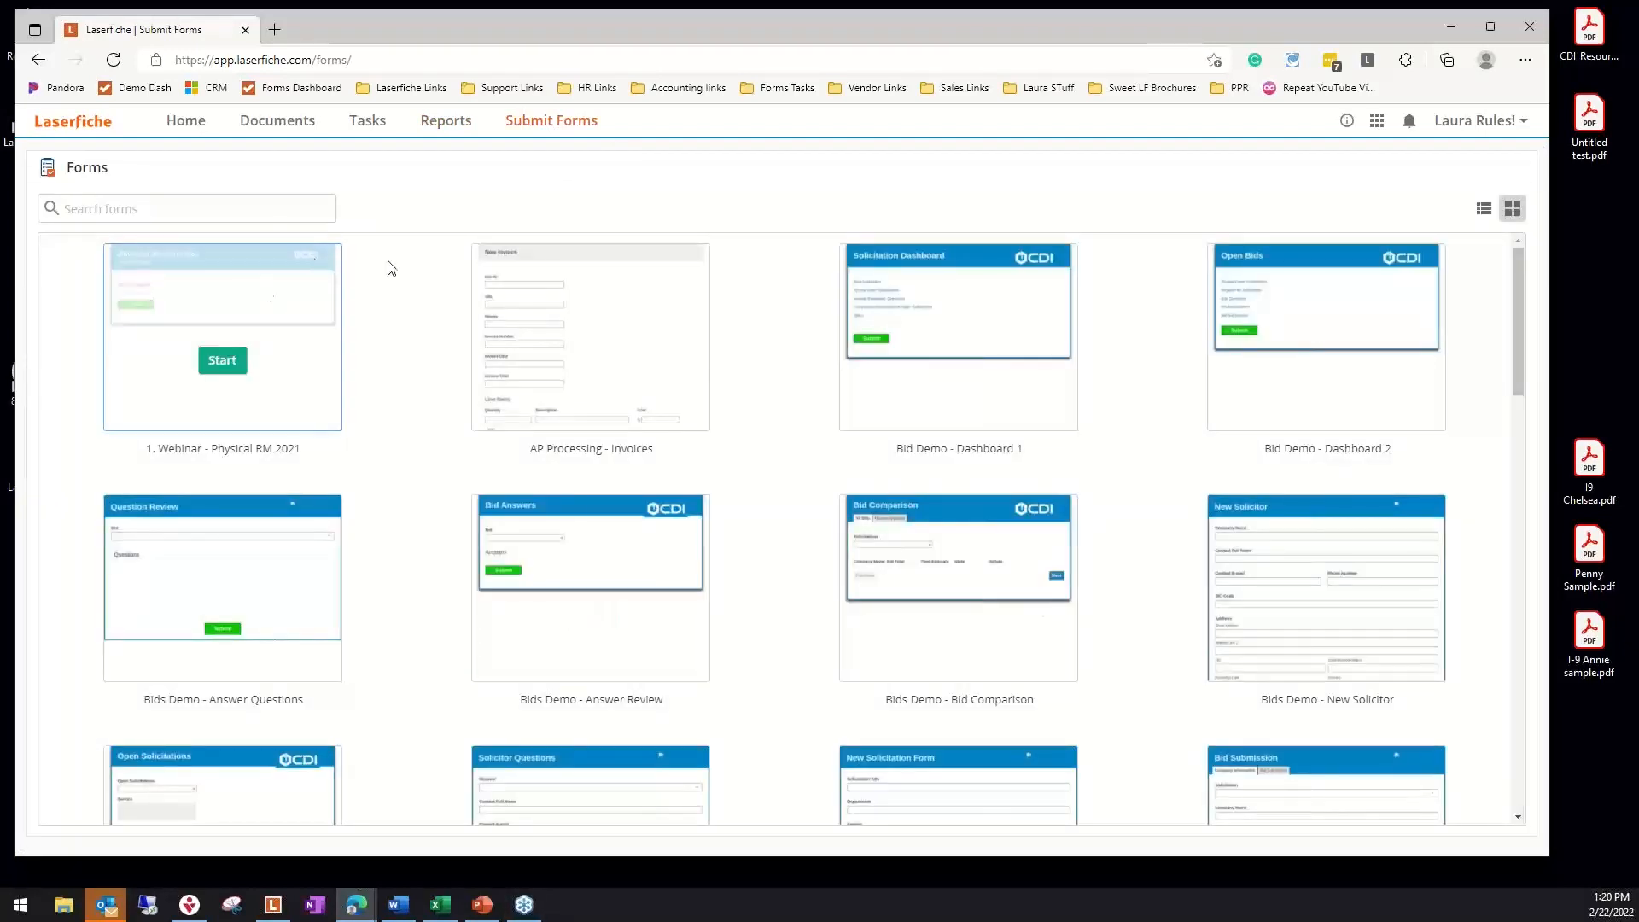
pyautogui.click(179, 131)
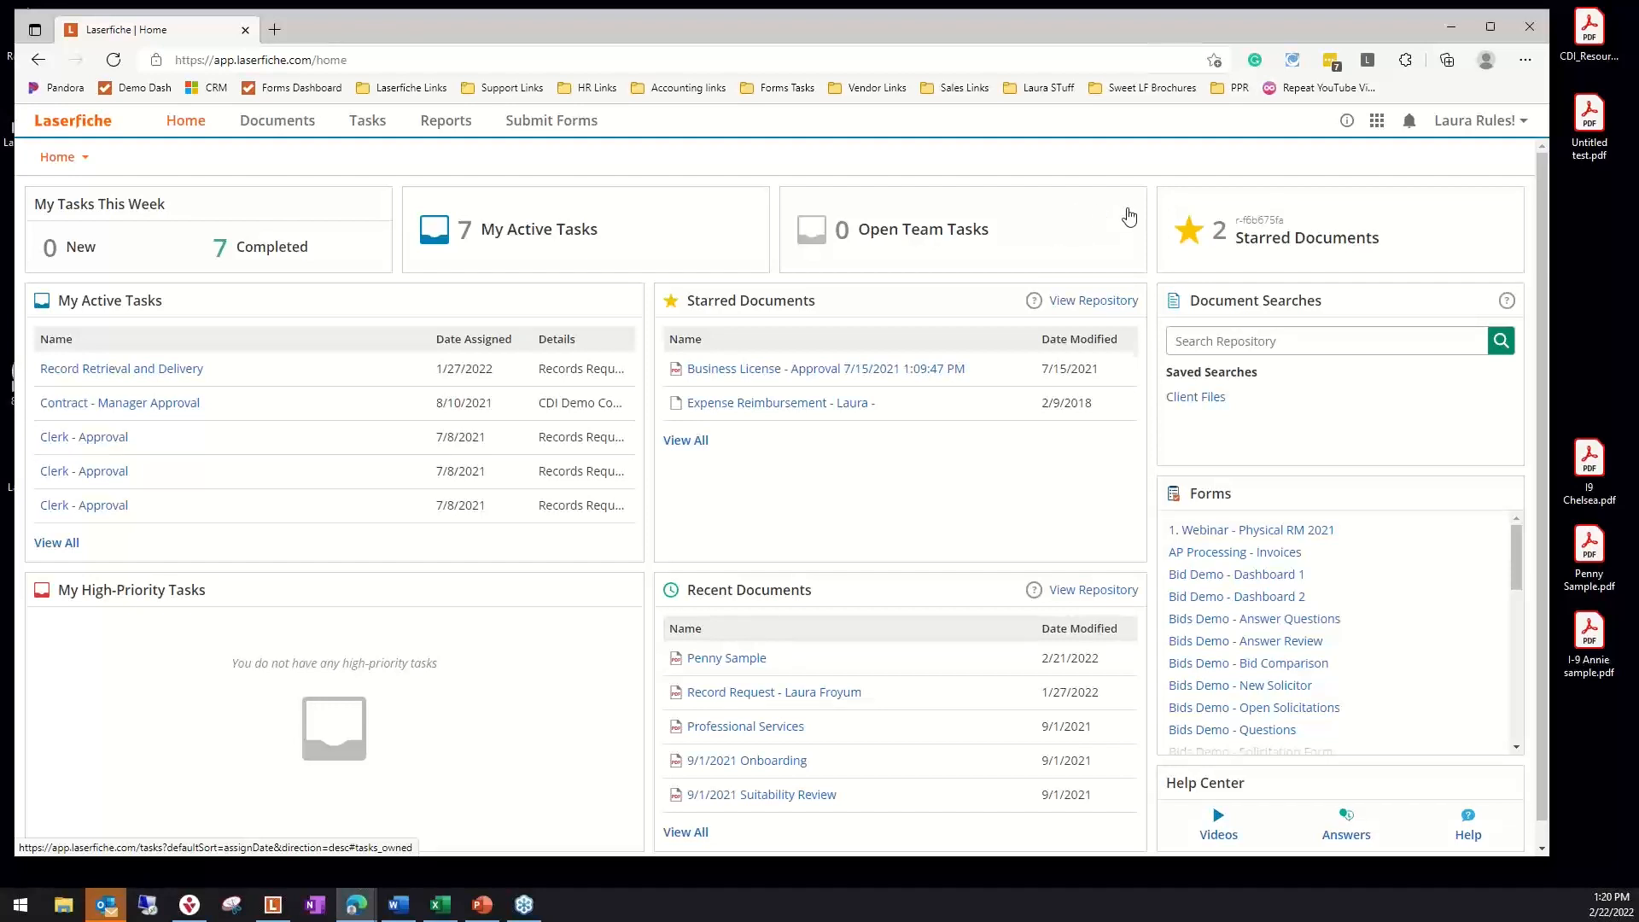
# Open Repository 1 and look over its folder tree and the account menu options
pyautogui.click(1378, 122)
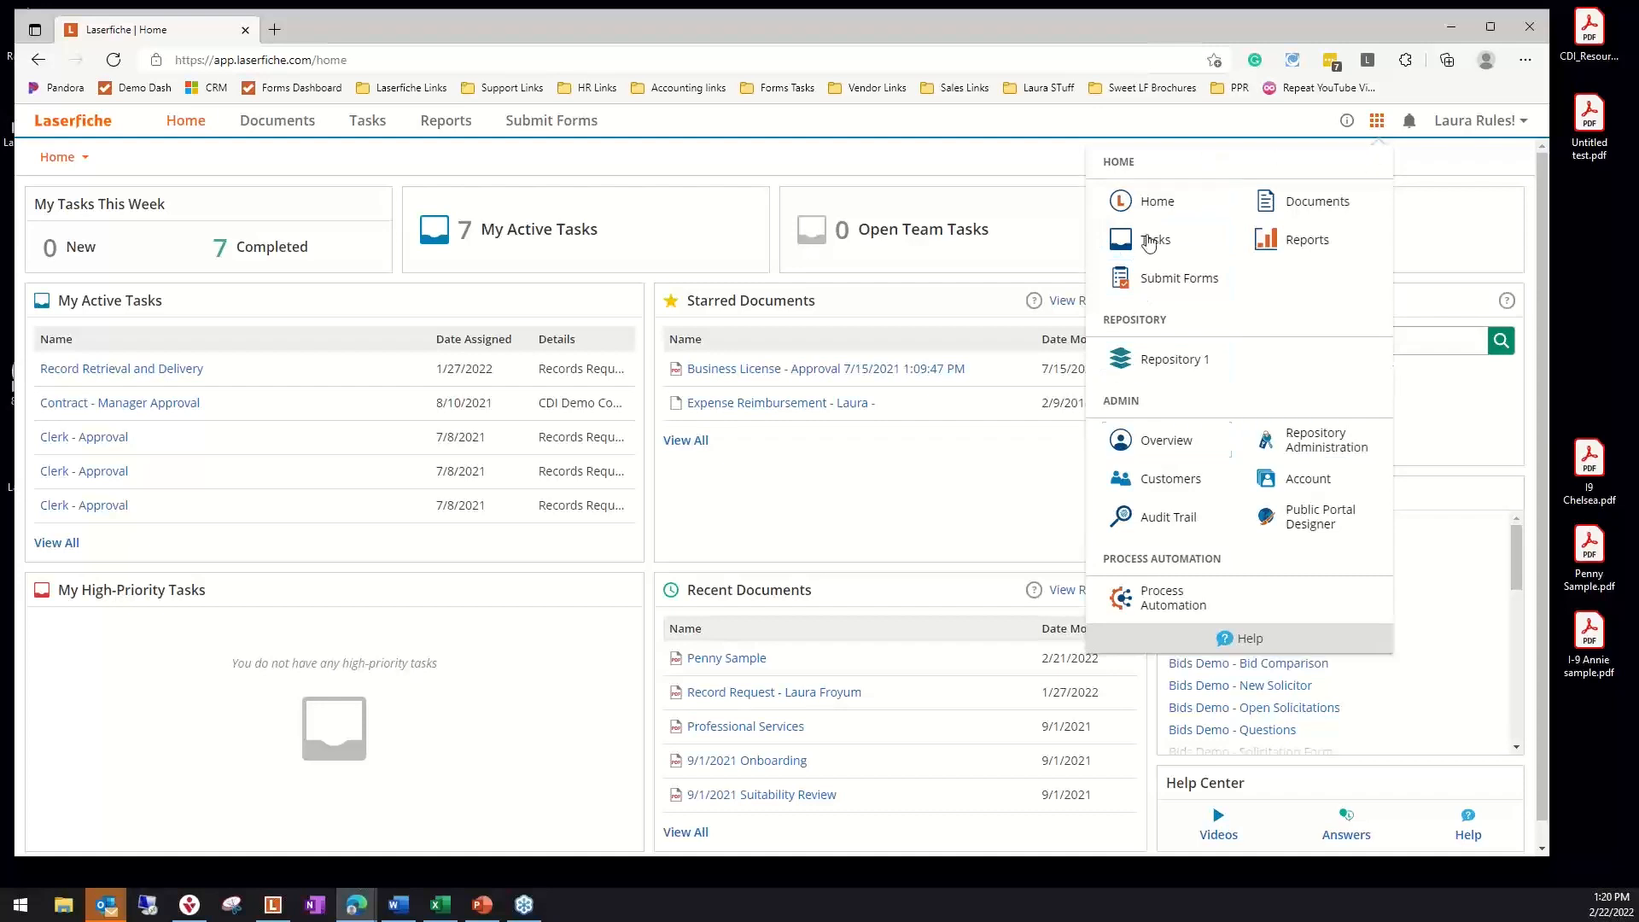
pyautogui.click(1162, 369)
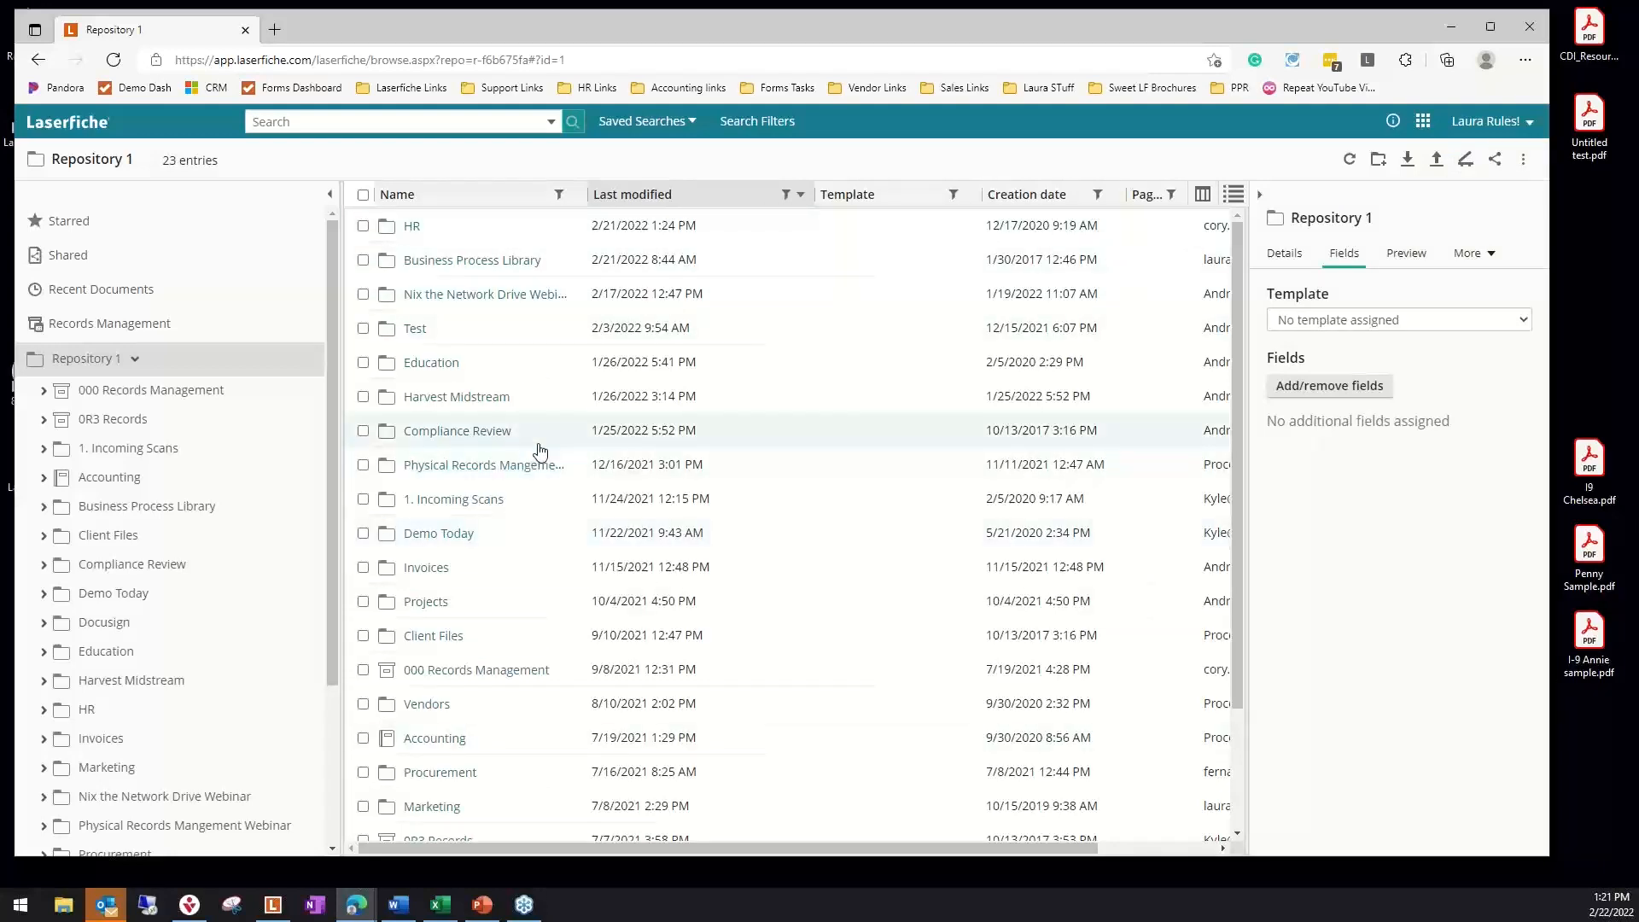
pyautogui.scroll(-3, 146, 476)
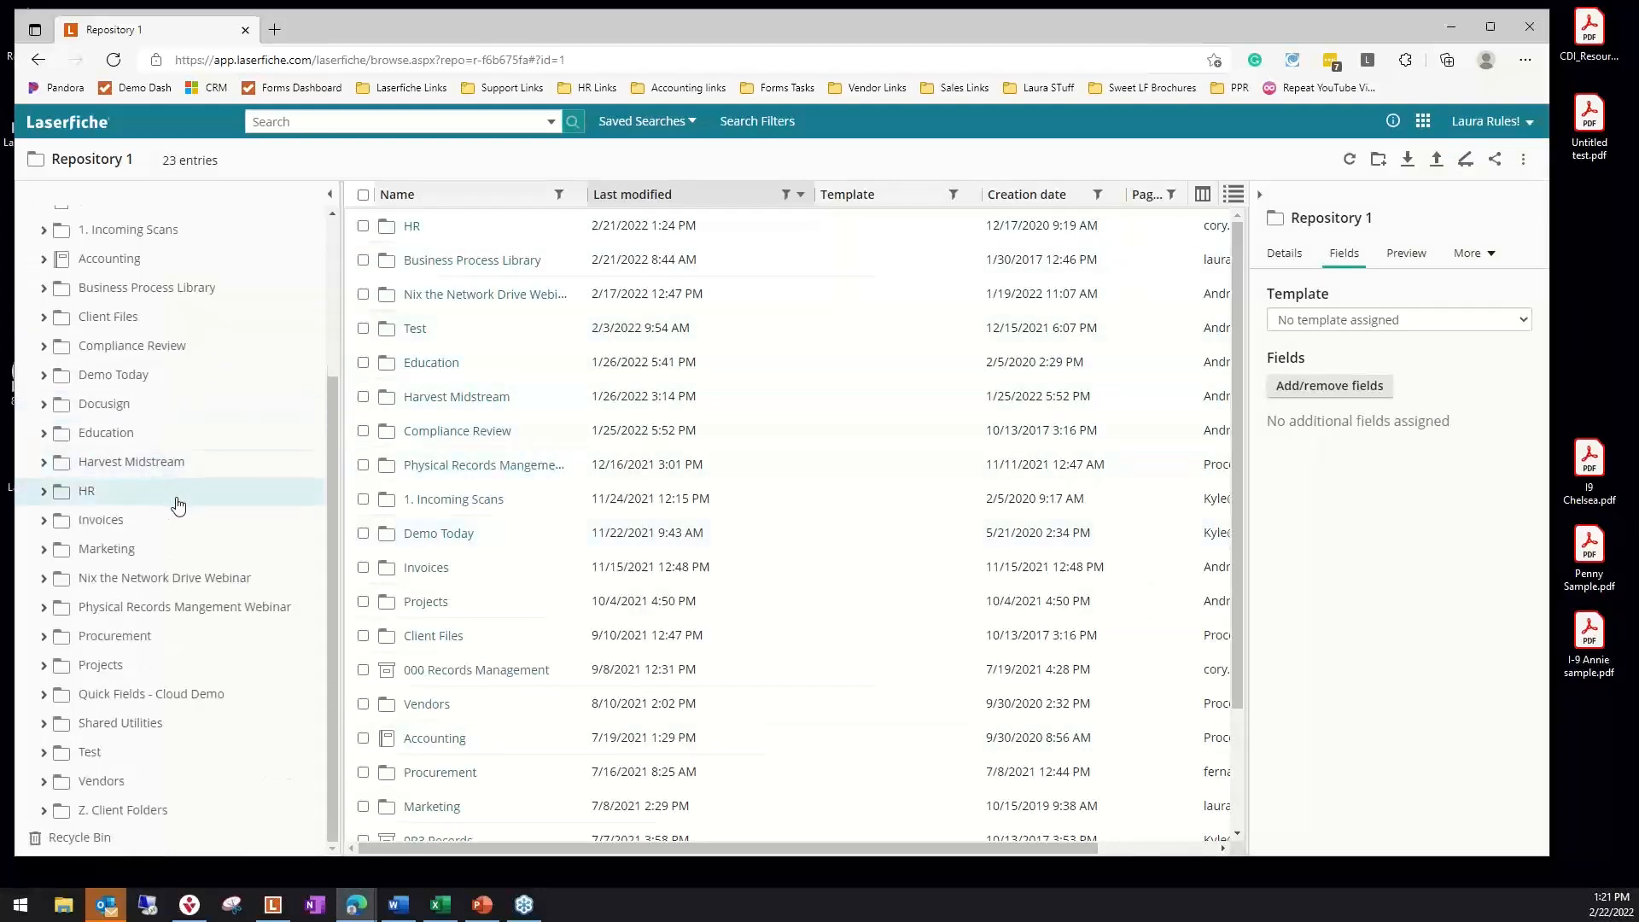
pyautogui.scroll(3, 242, 494)
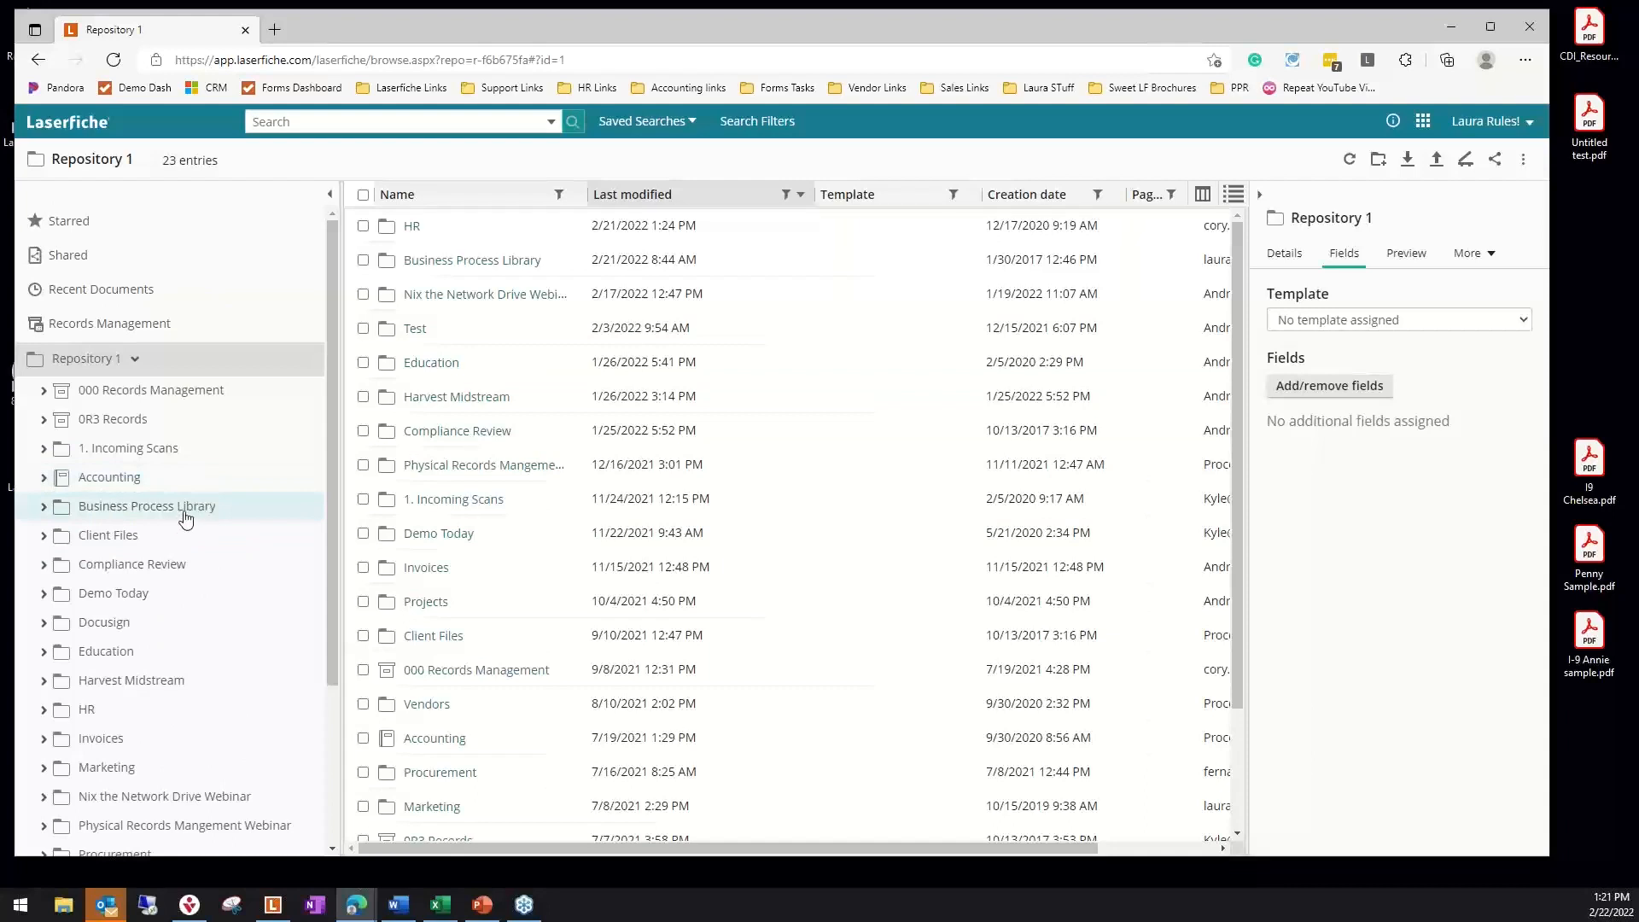
pyautogui.click(1532, 125)
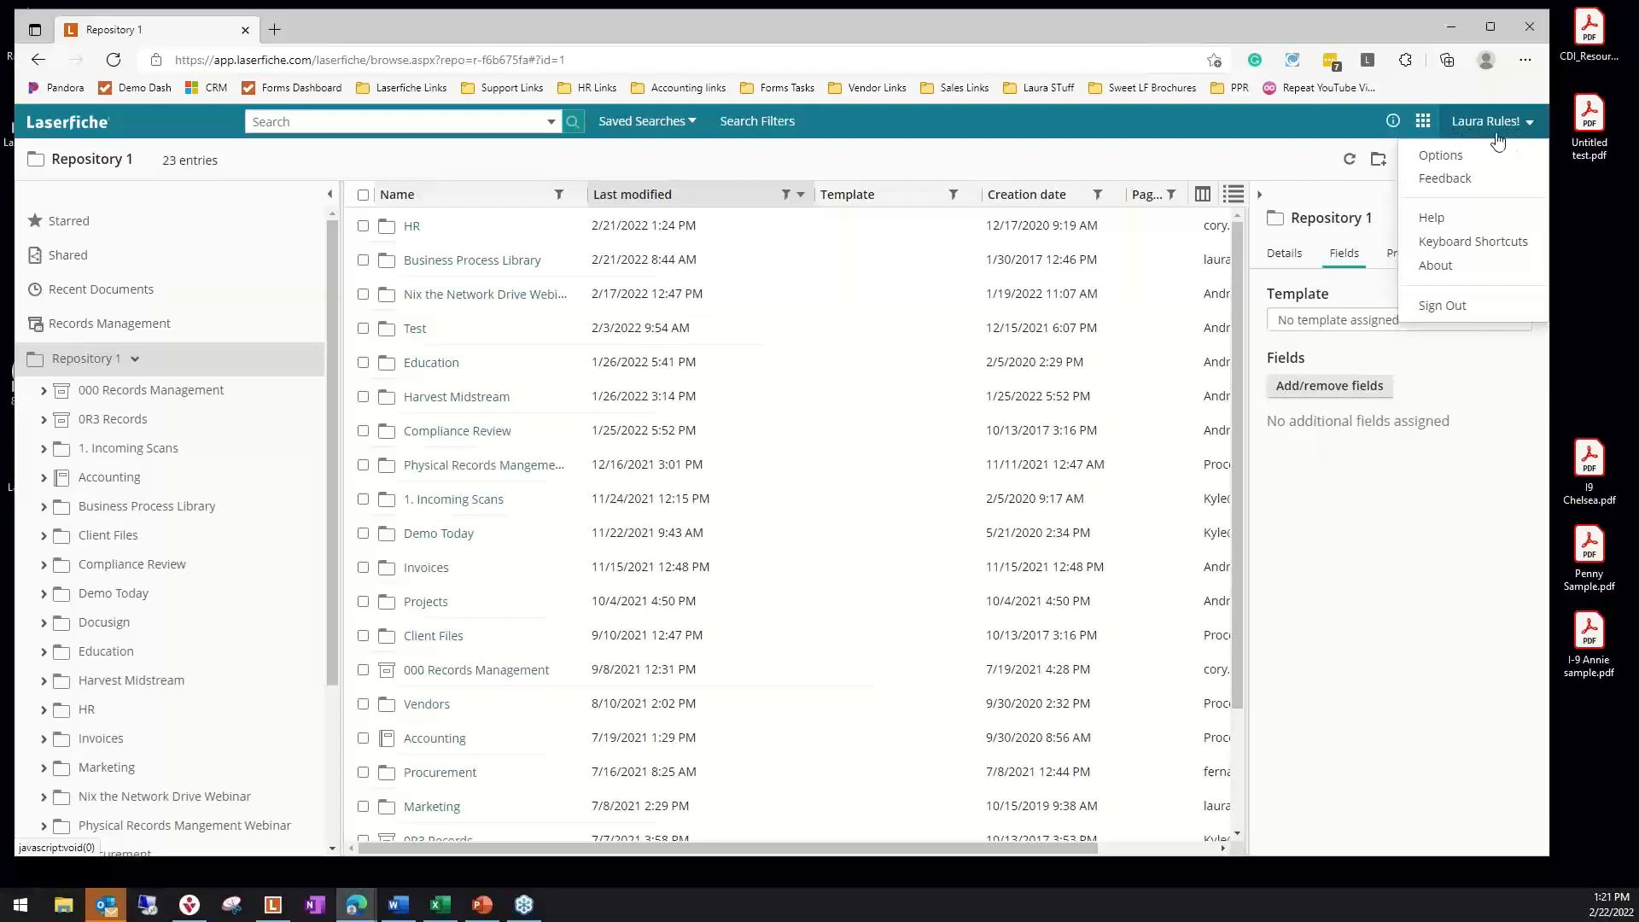
pyautogui.click(1230, 134)
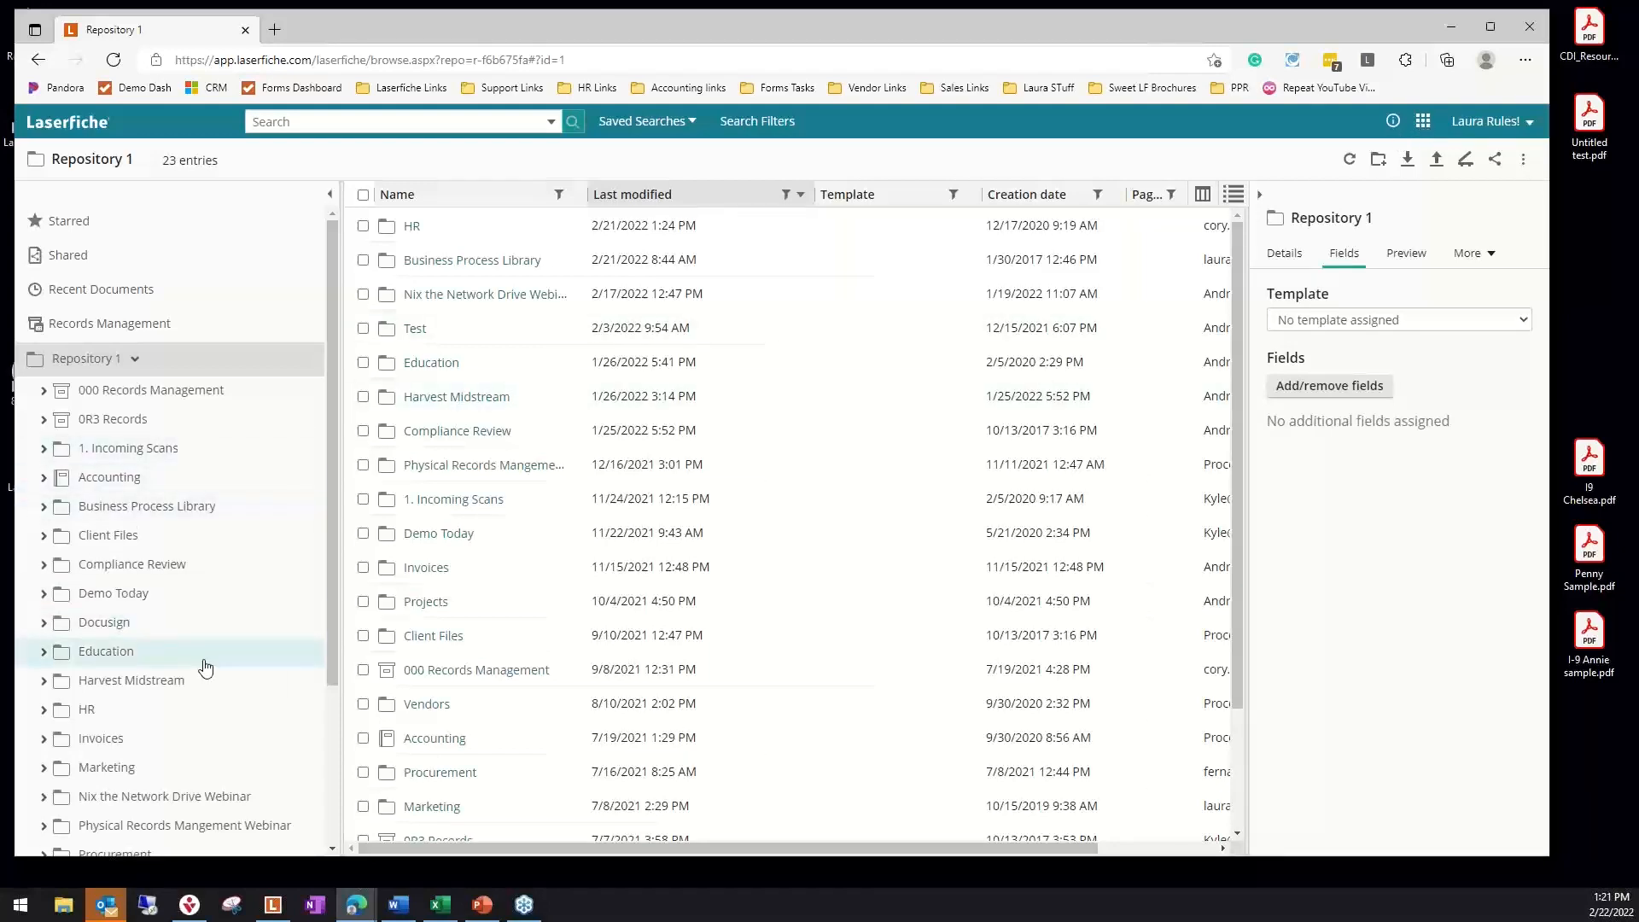
# Expand the HR folder in the repository tree and open its 1. Incoming Documents subfolder
pyautogui.scroll(-1, 217, 662)
pyautogui.scroll(-2, 217, 663)
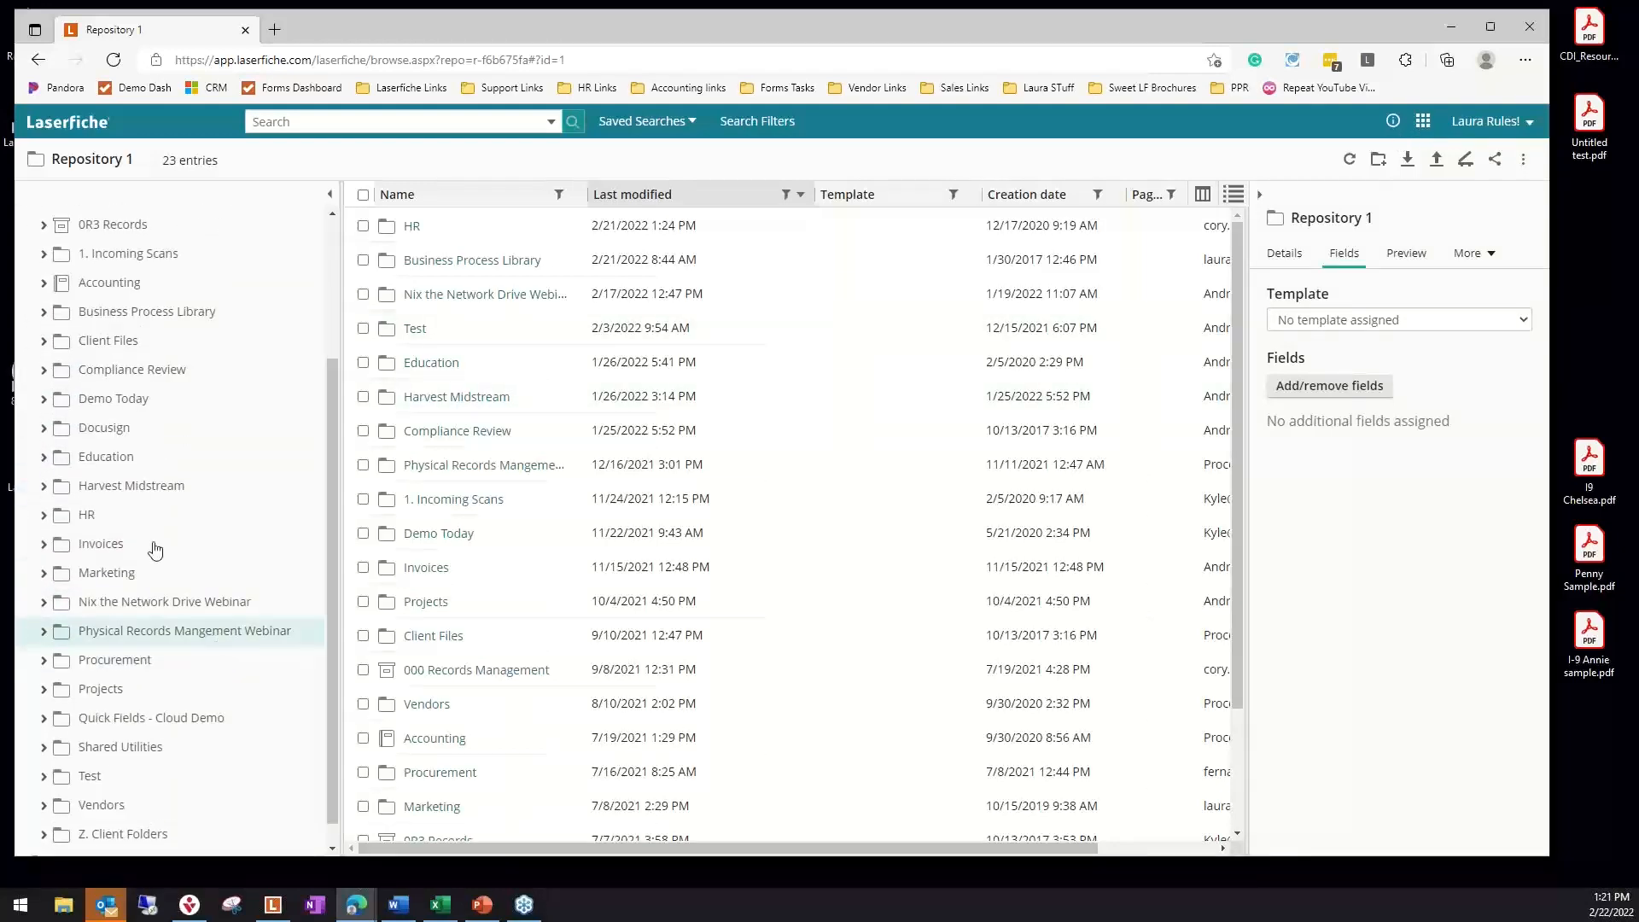
pyautogui.click(42, 516)
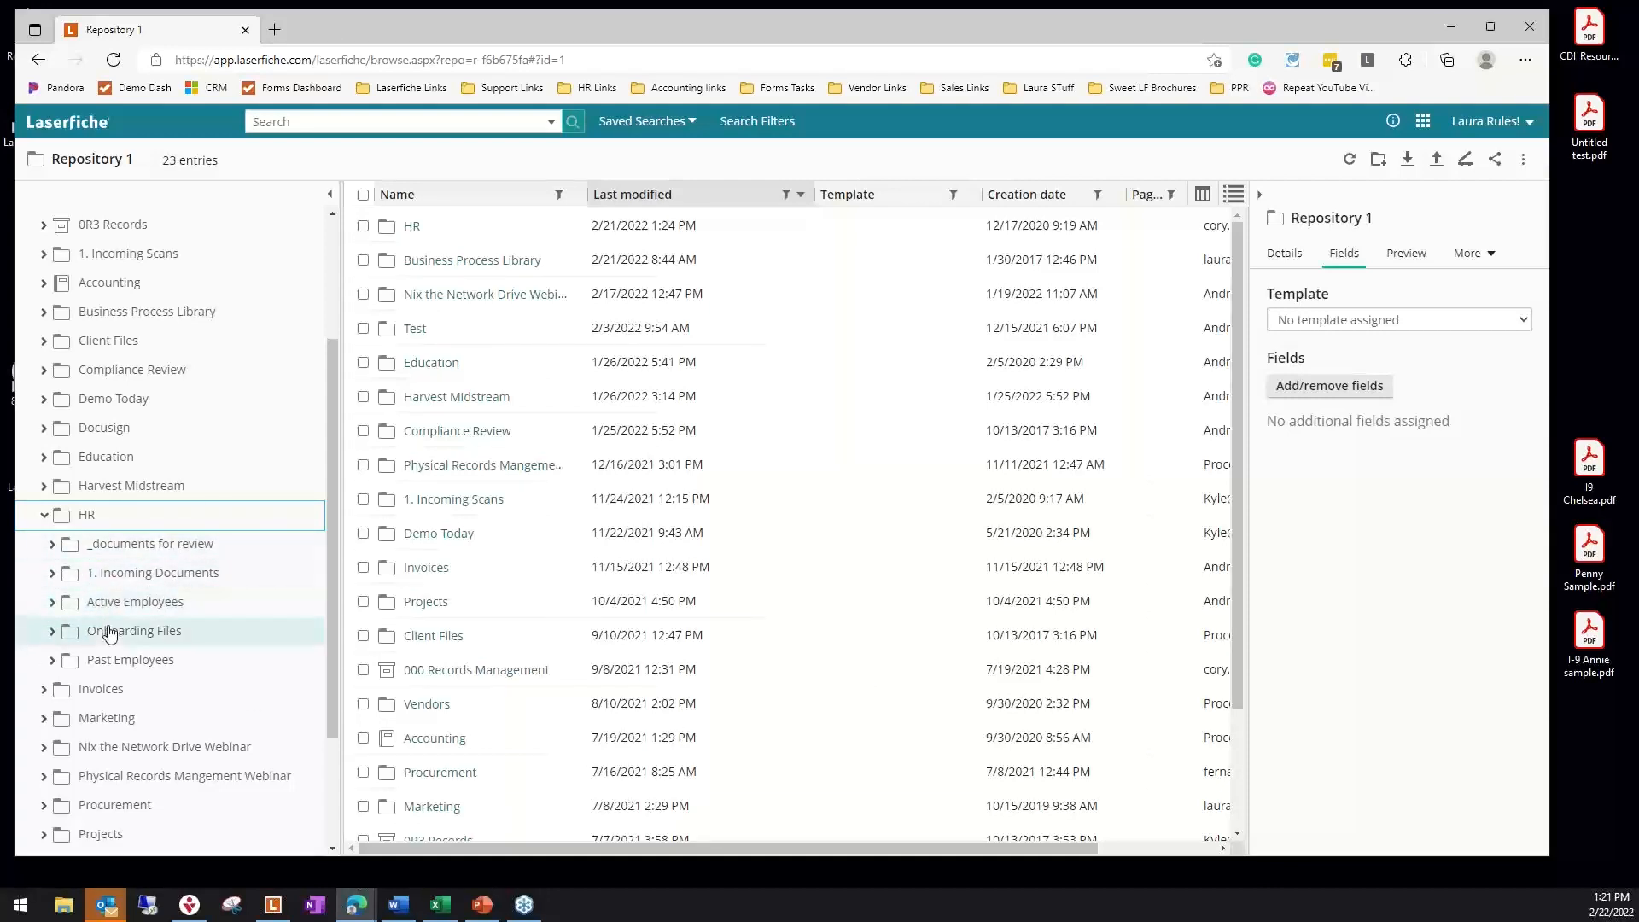
pyautogui.click(94, 574)
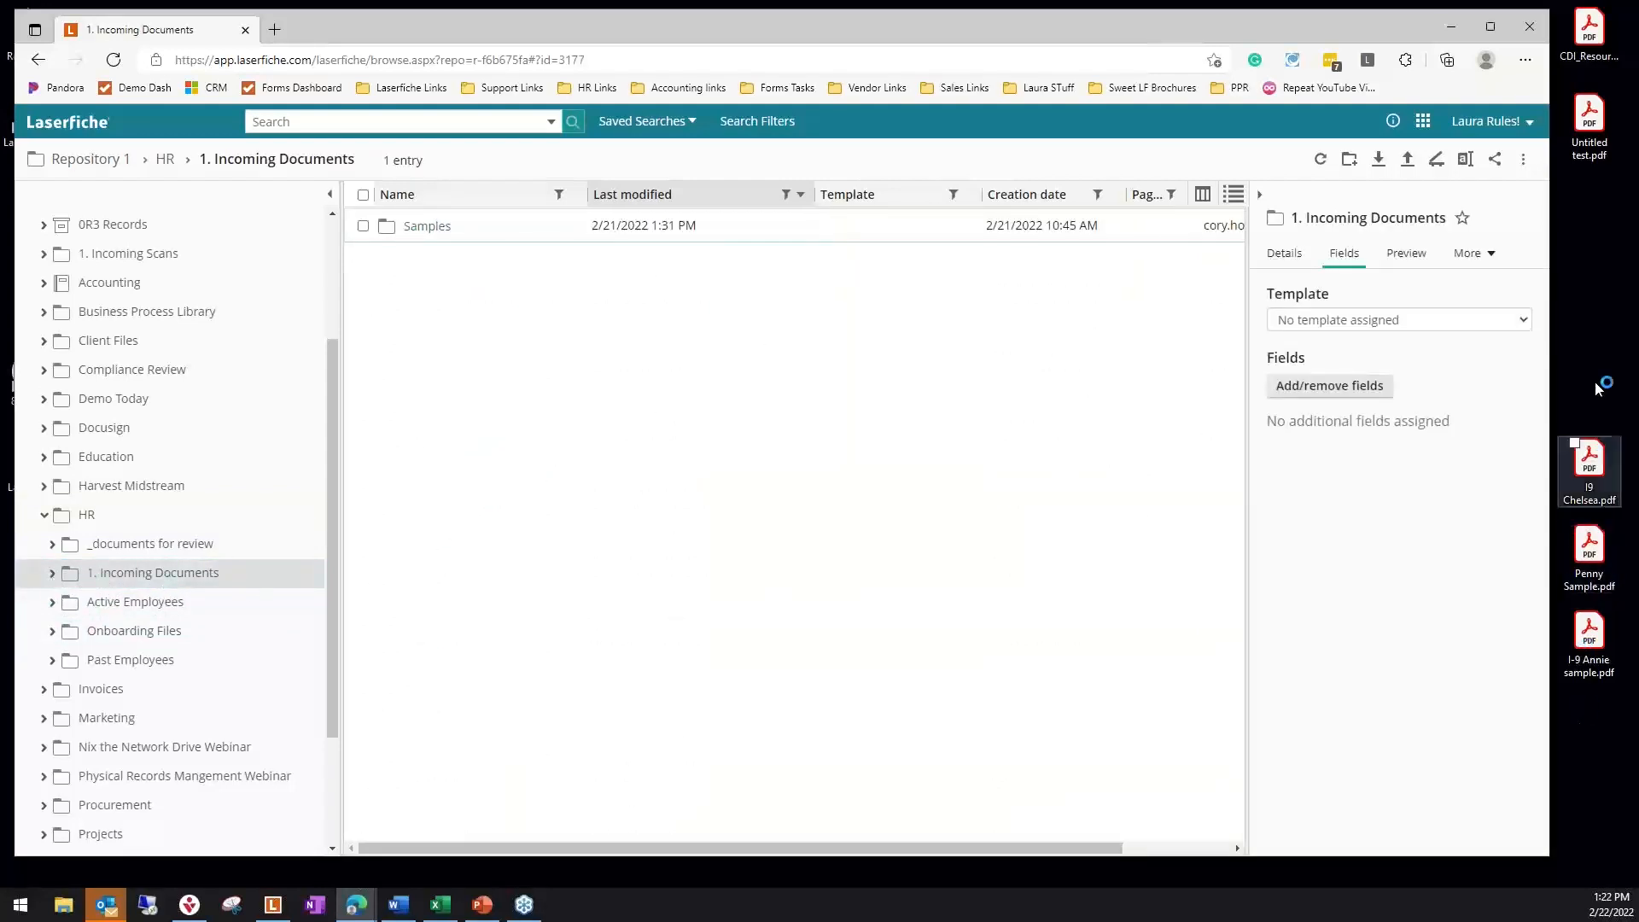
# Bring the three sample employee PDFs from the desktop into the 1. Incoming Documents folder for import
pyautogui.click(1585, 344)
pyautogui.moveTo(1584, 440); pyautogui.dragTo(1611, 774)
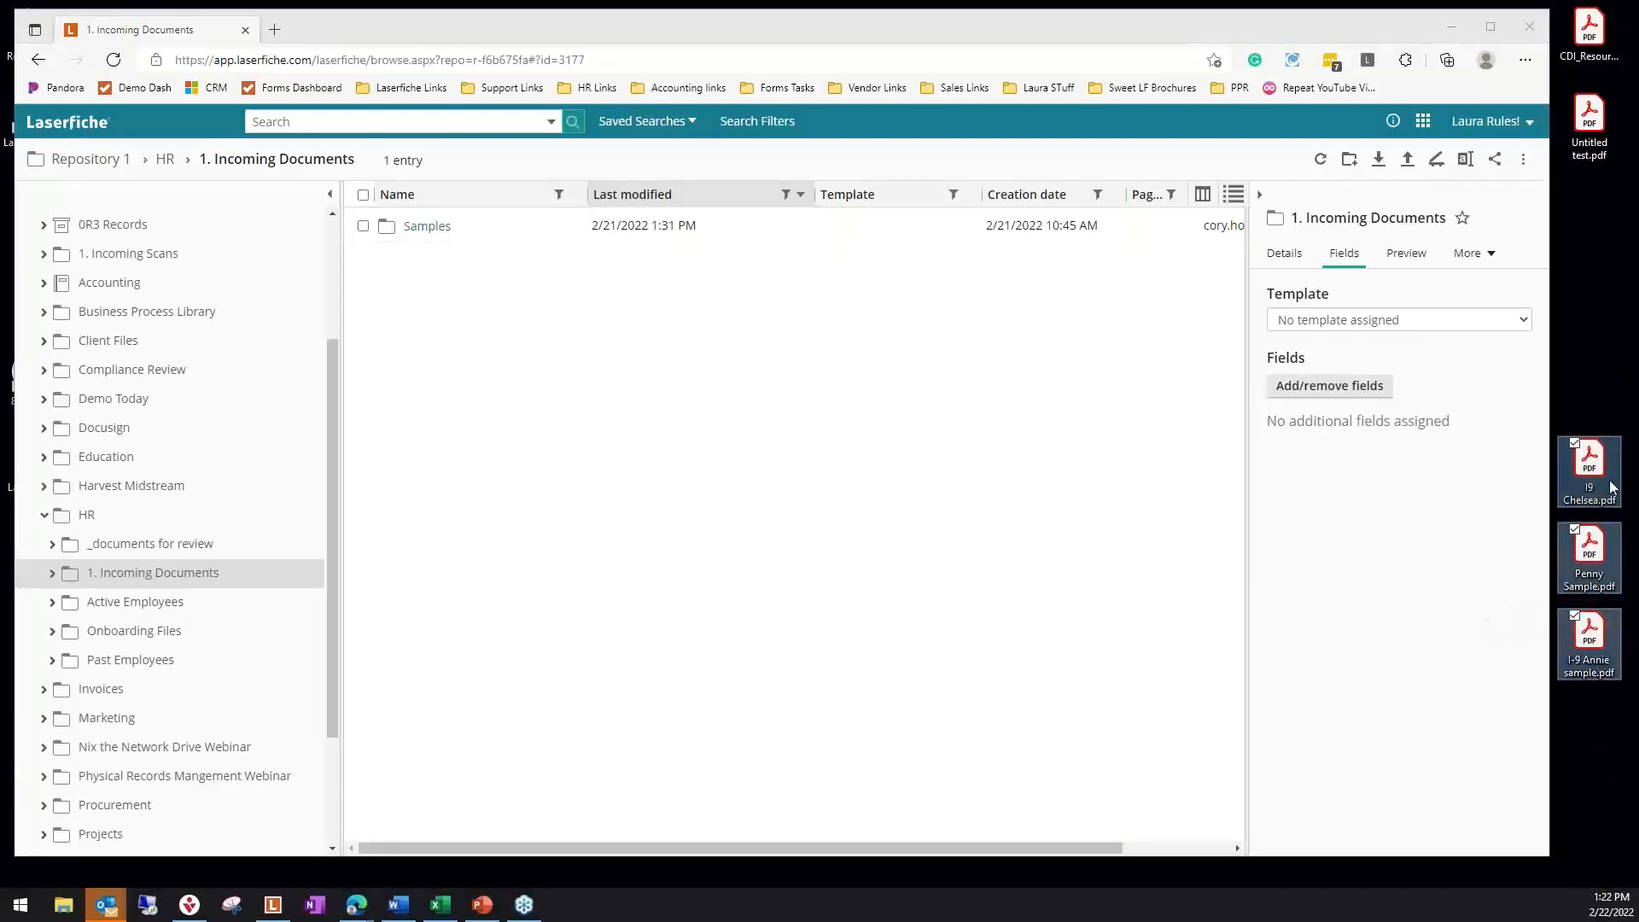
pyautogui.moveTo(1611, 487); pyautogui.dragTo(666, 373)
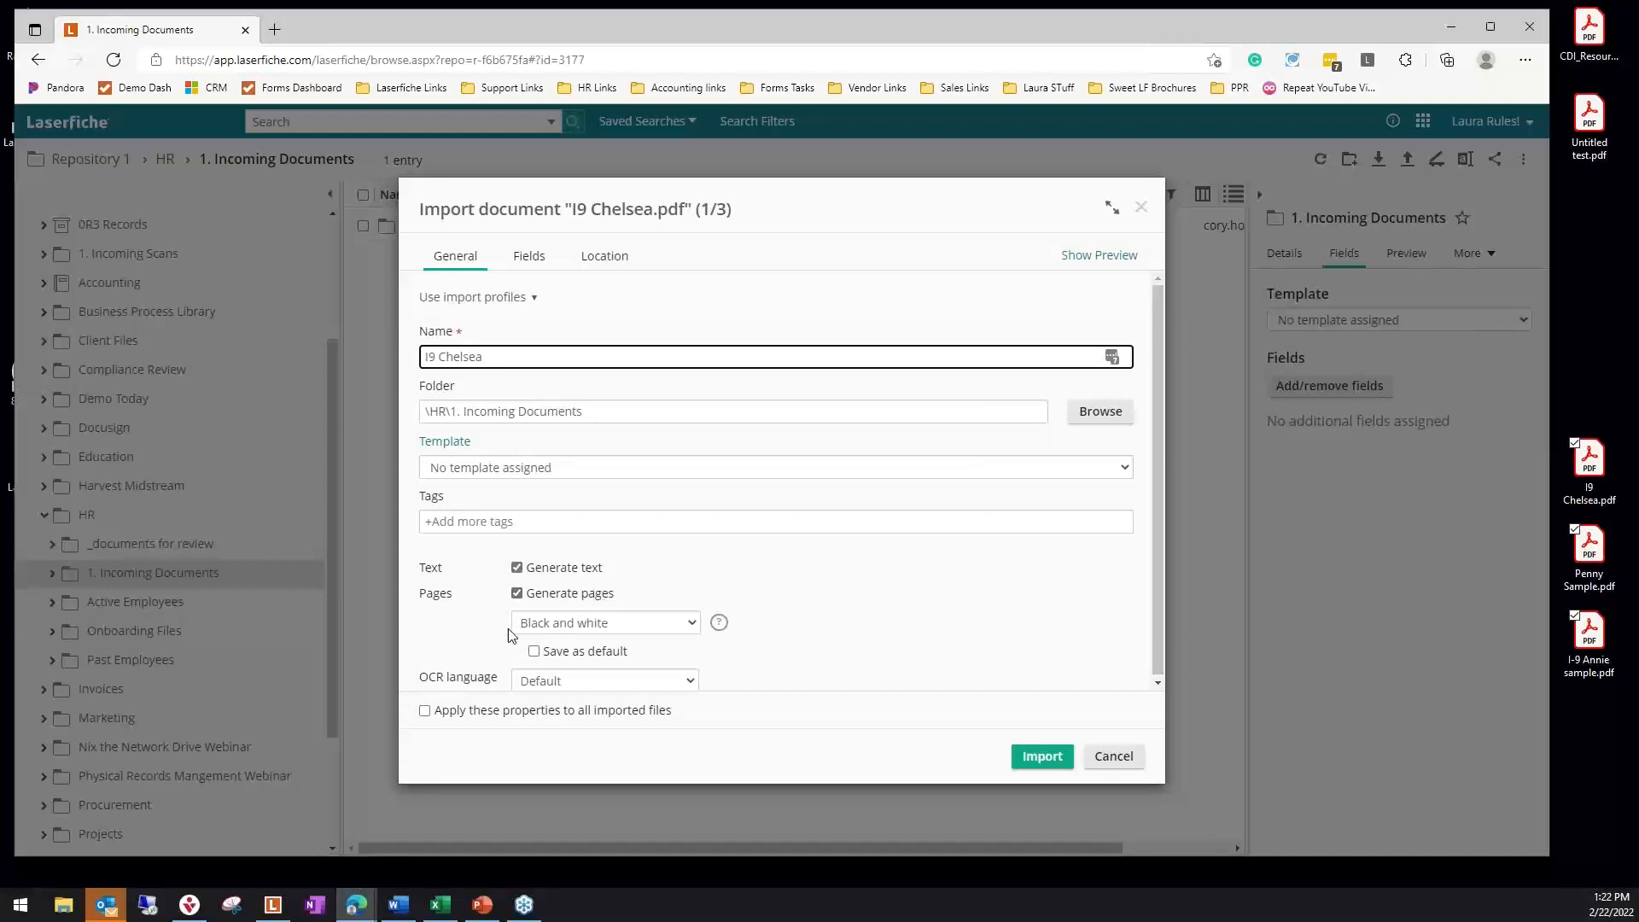
# Import all three PDFs with black and white page generation and the same properties applied to every file, and refresh the folder listing
pyautogui.click(696, 627)
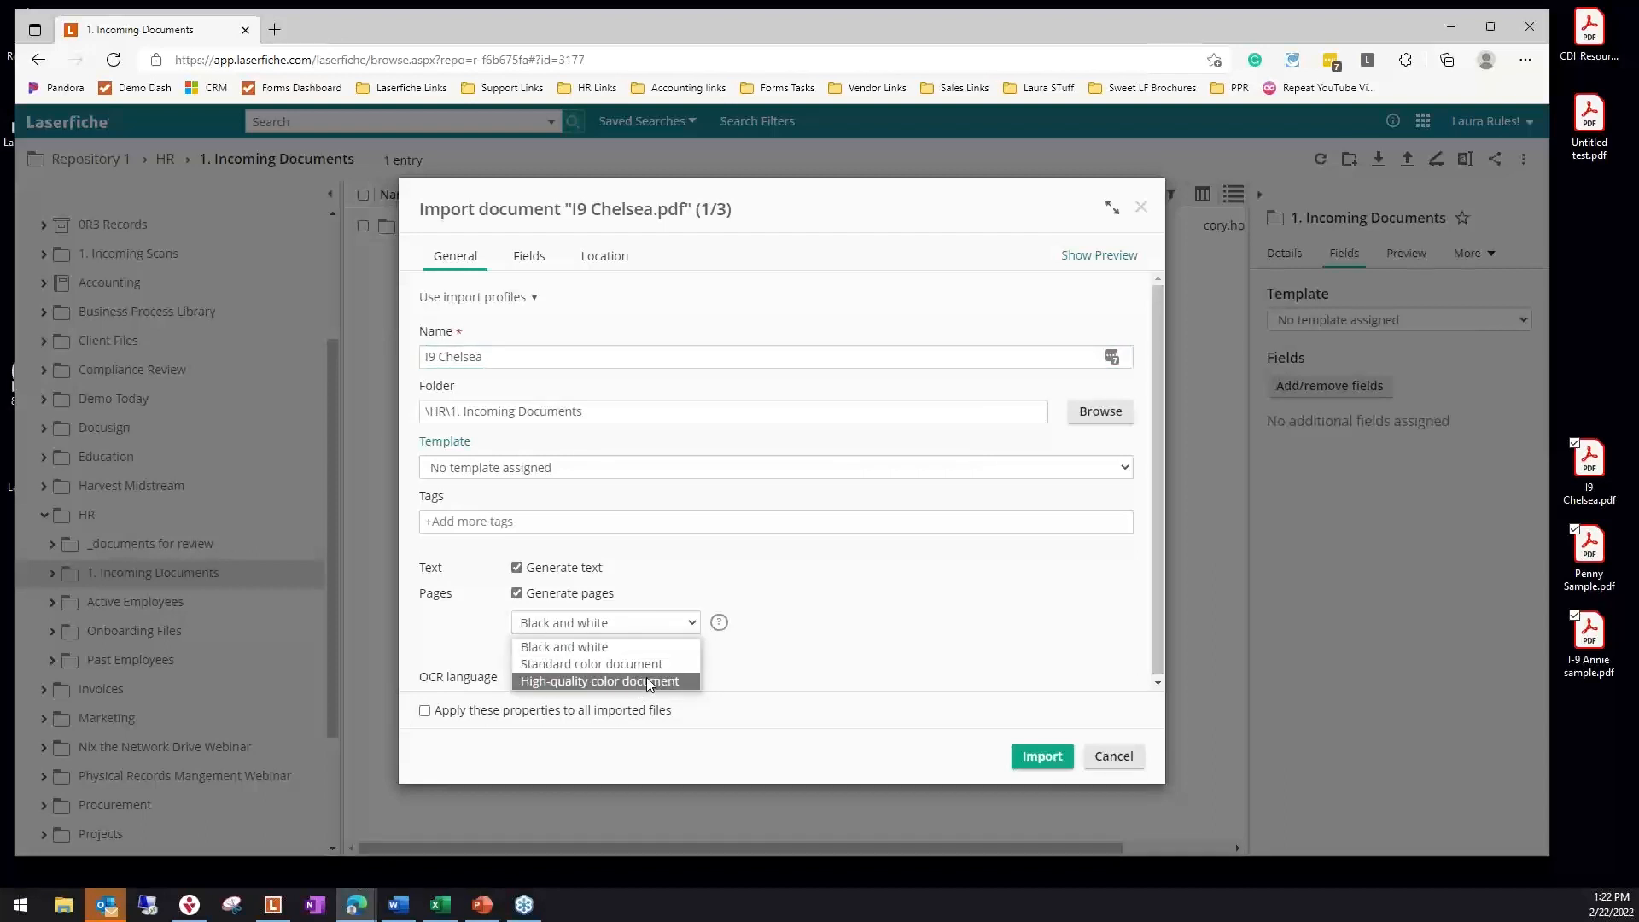
pyautogui.click(657, 649)
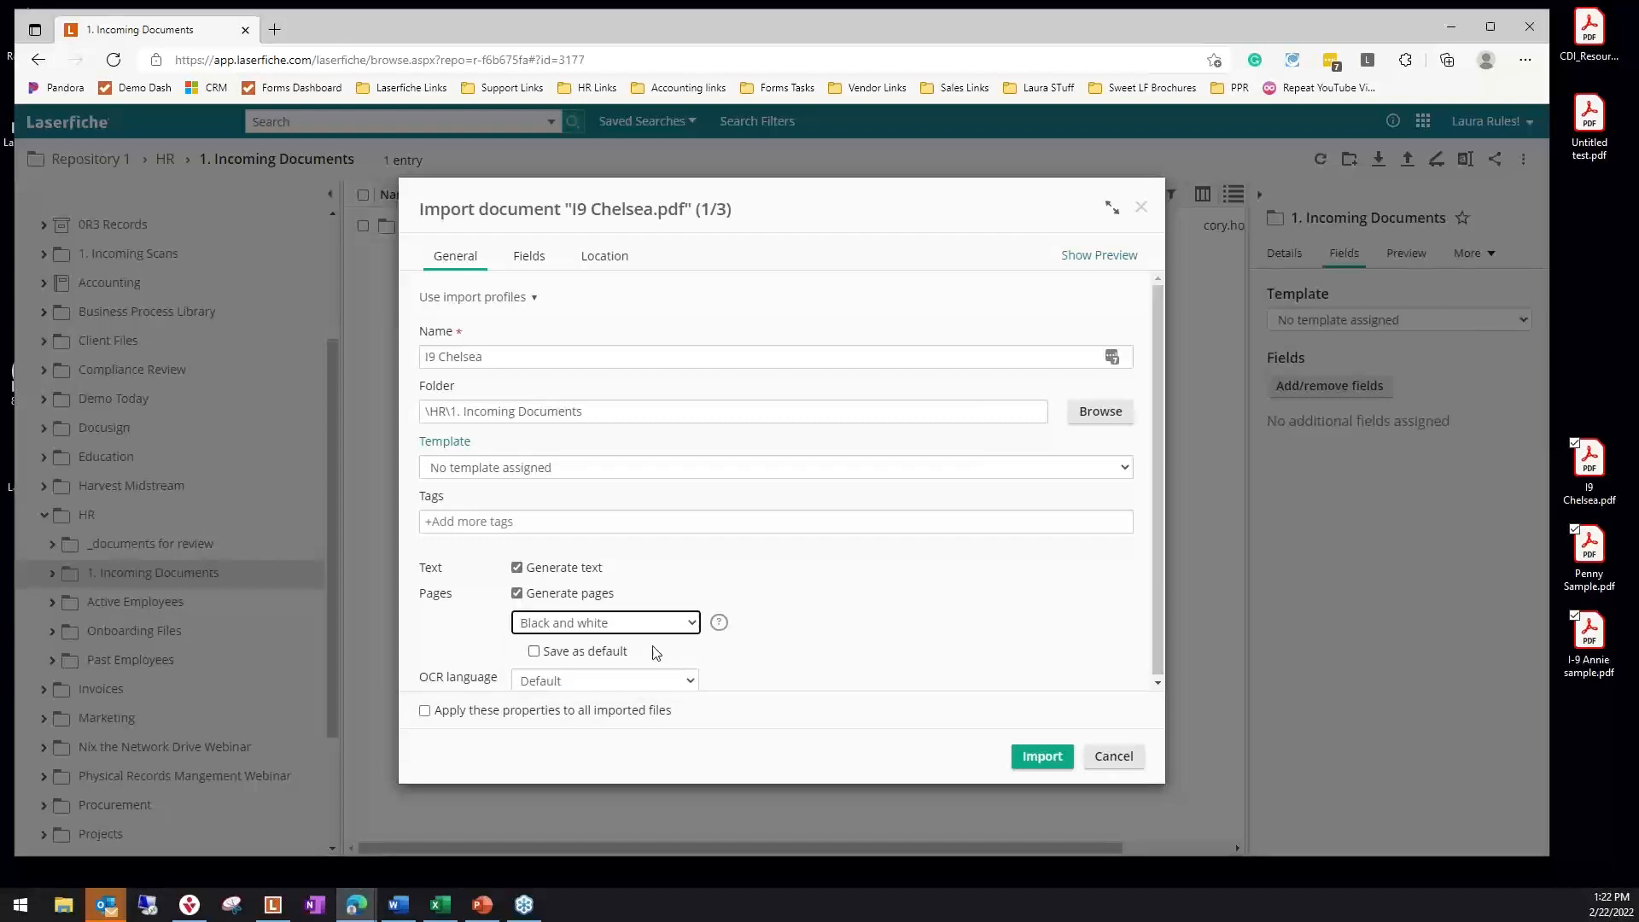
pyautogui.click(425, 713)
pyautogui.click(1052, 761)
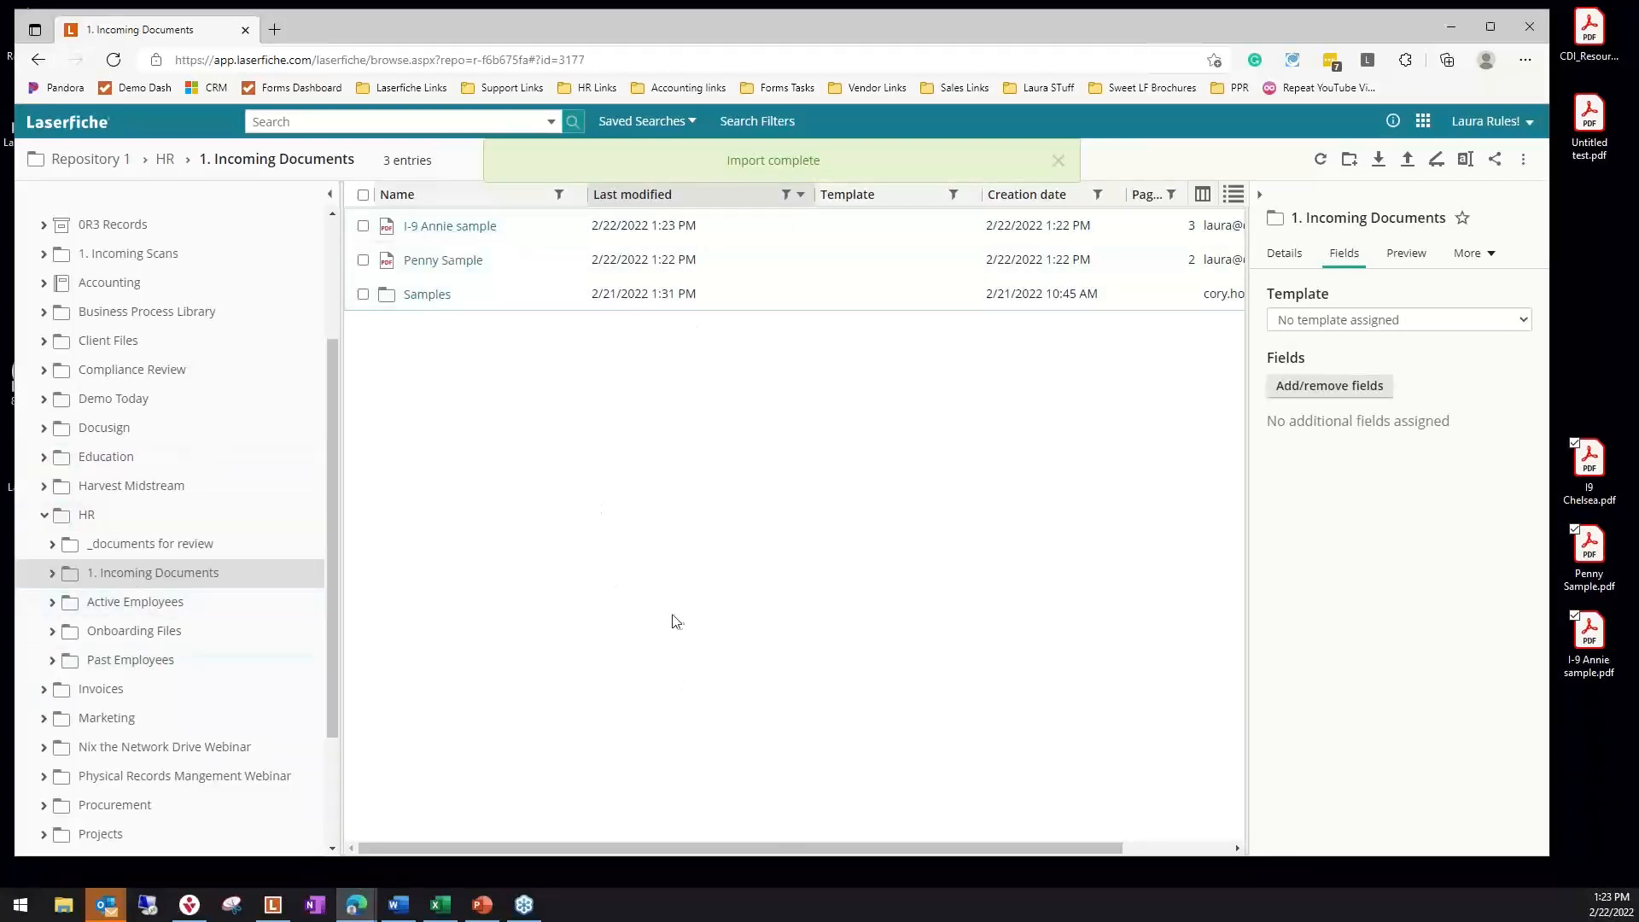
pyautogui.click(1321, 162)
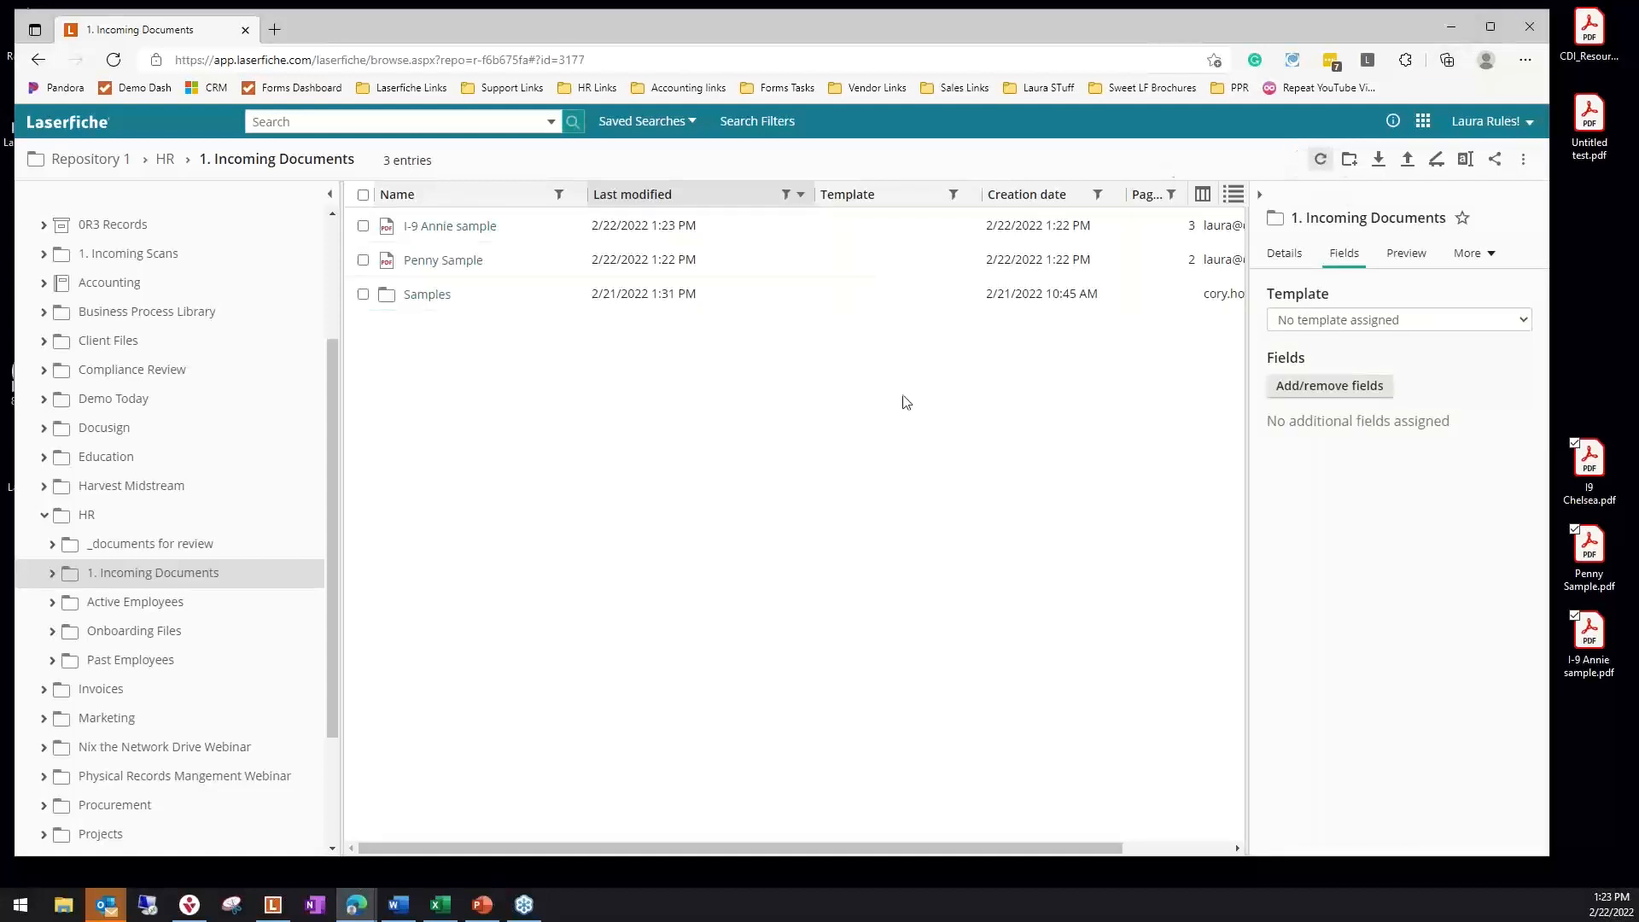
pyautogui.click(1321, 162)
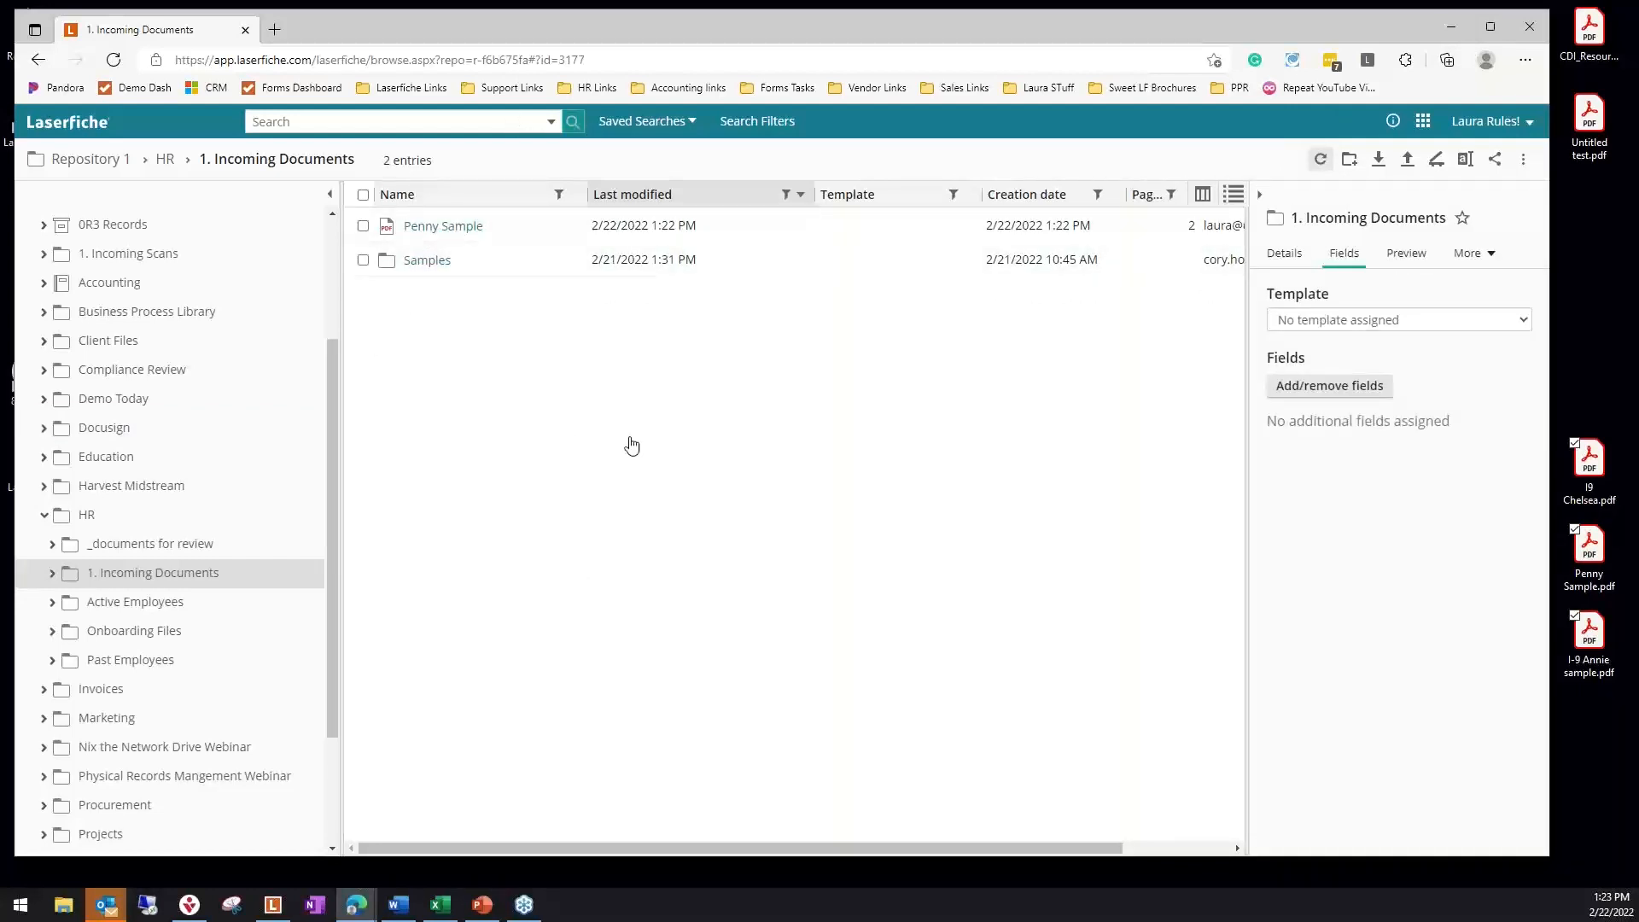
# Go to Process Automation, accept the welcome settings and open the I9 profile from Capture Profiles
pyautogui.click(1423, 122)
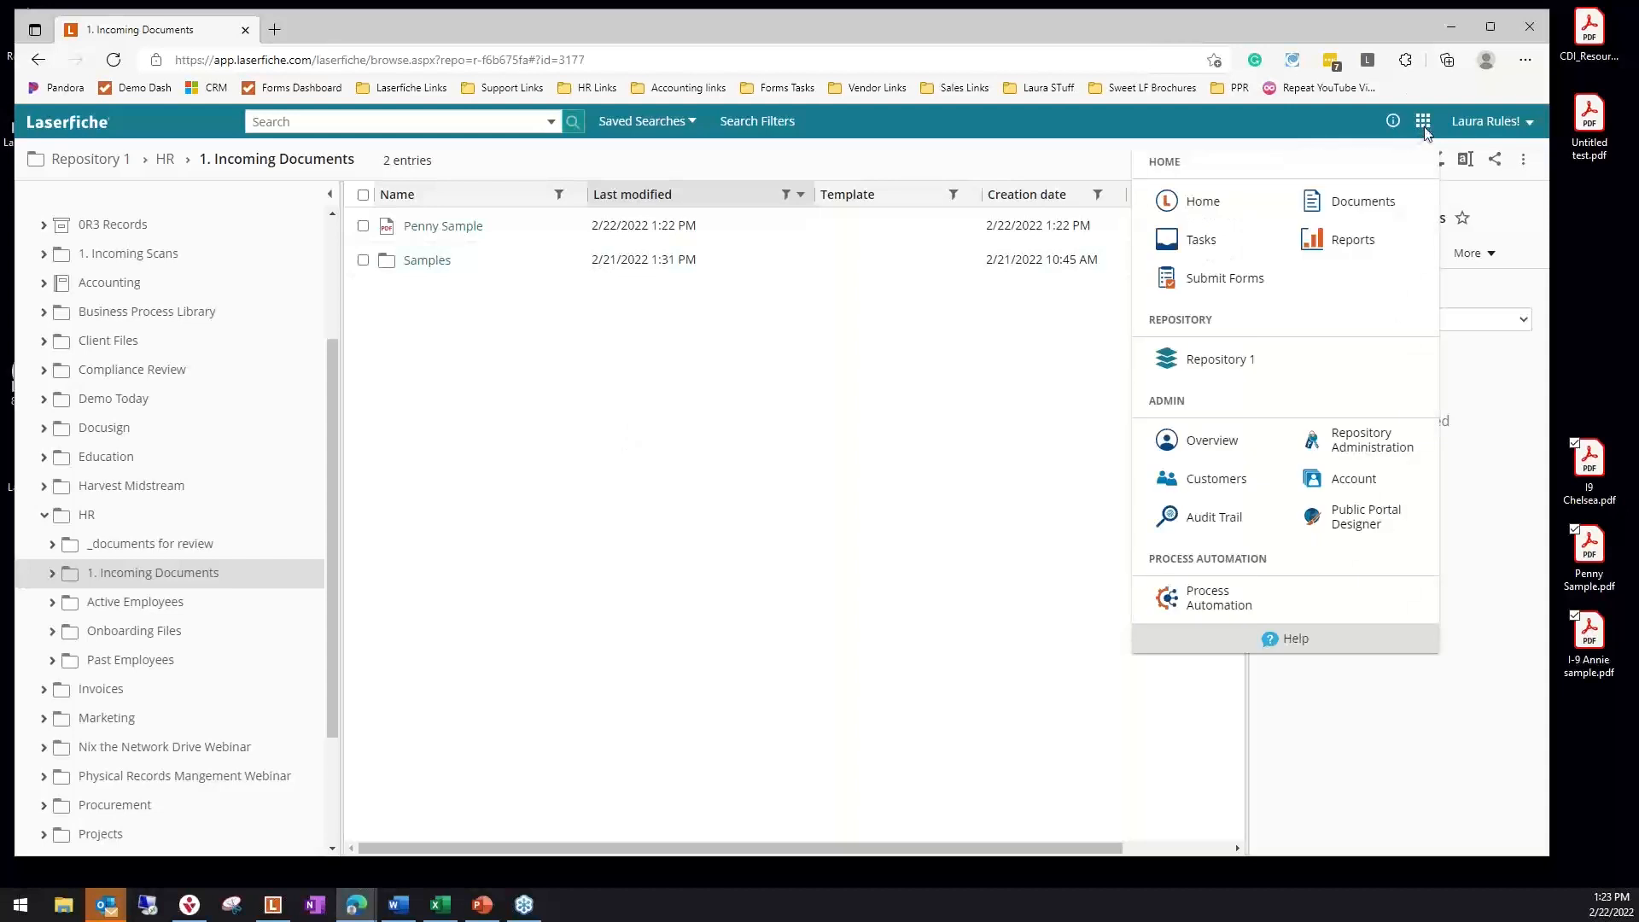
pyautogui.click(1213, 615)
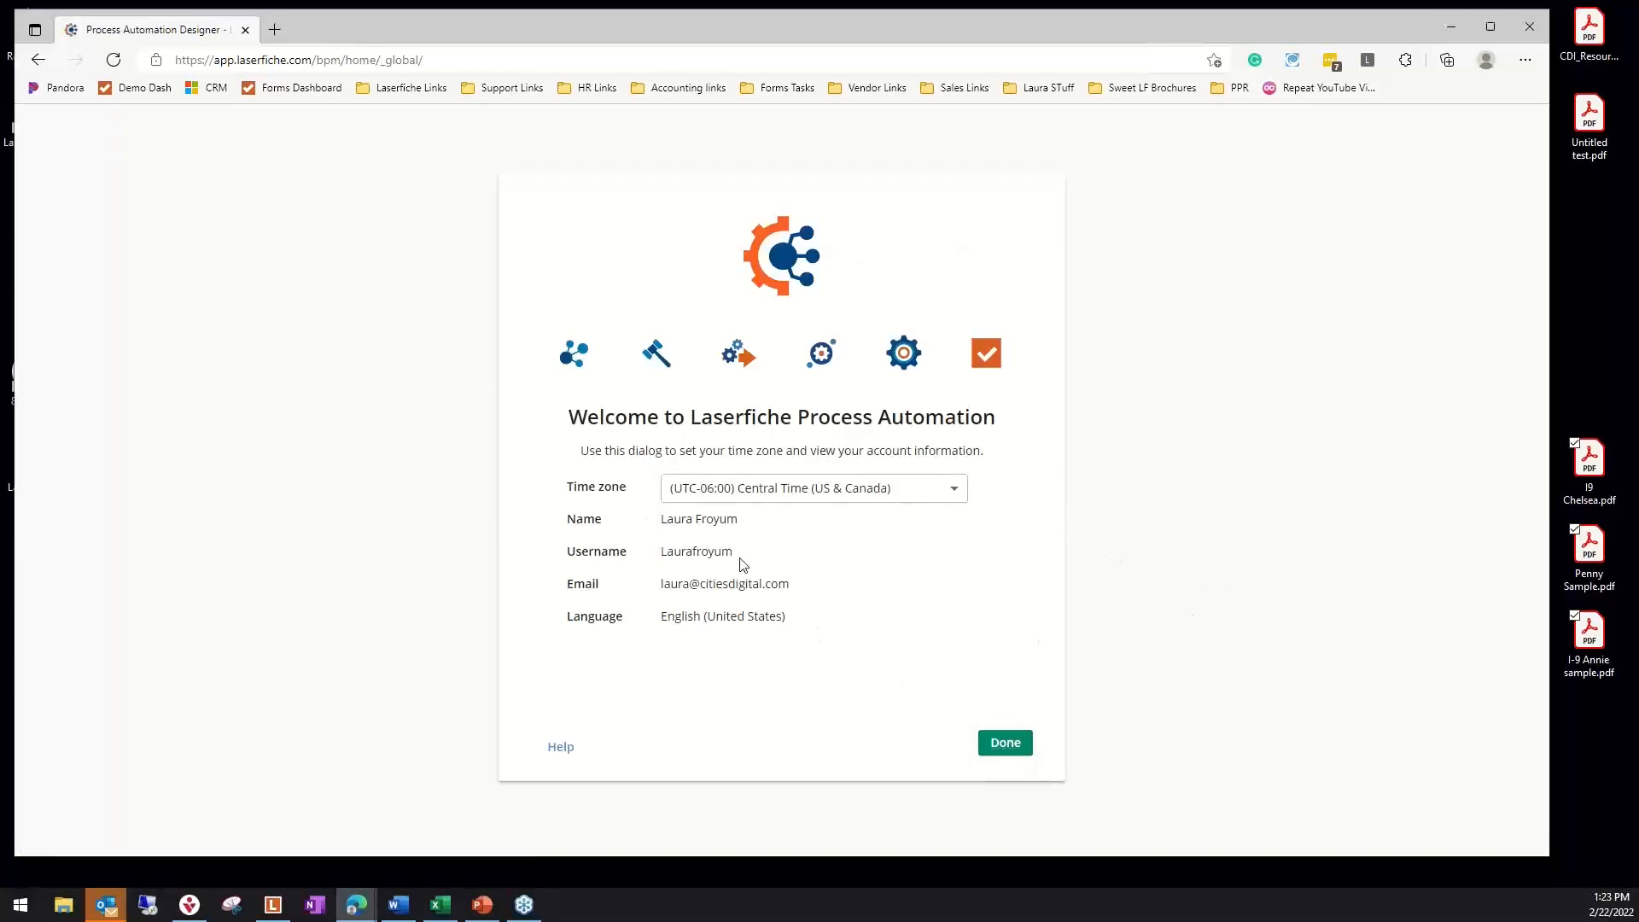
pyautogui.click(1015, 745)
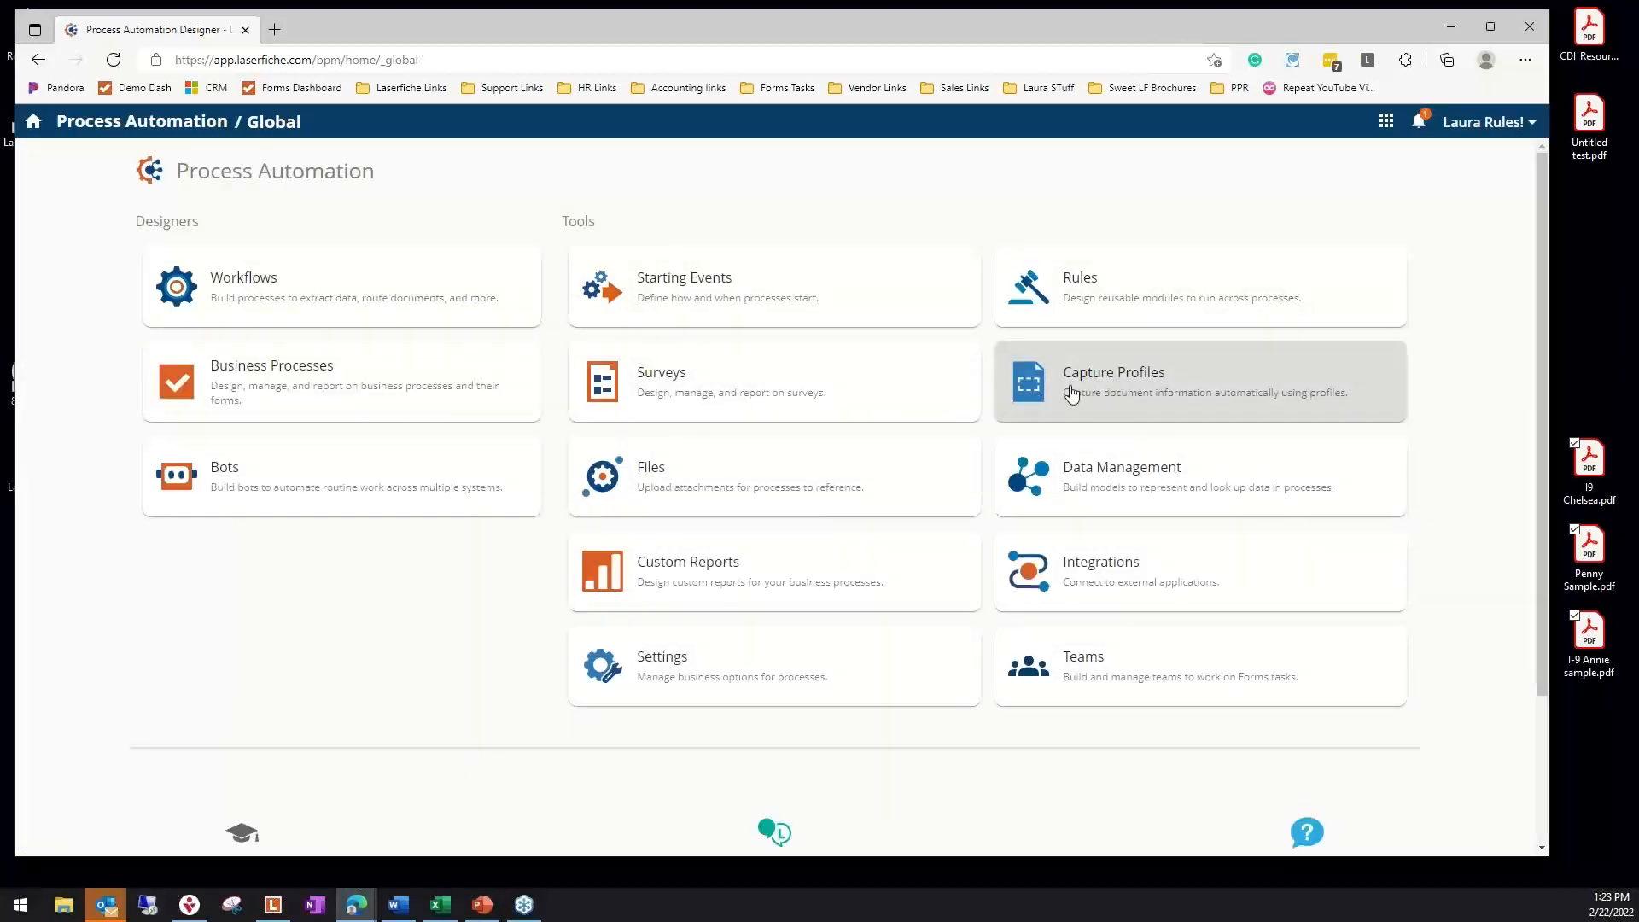
pyautogui.click(1130, 392)
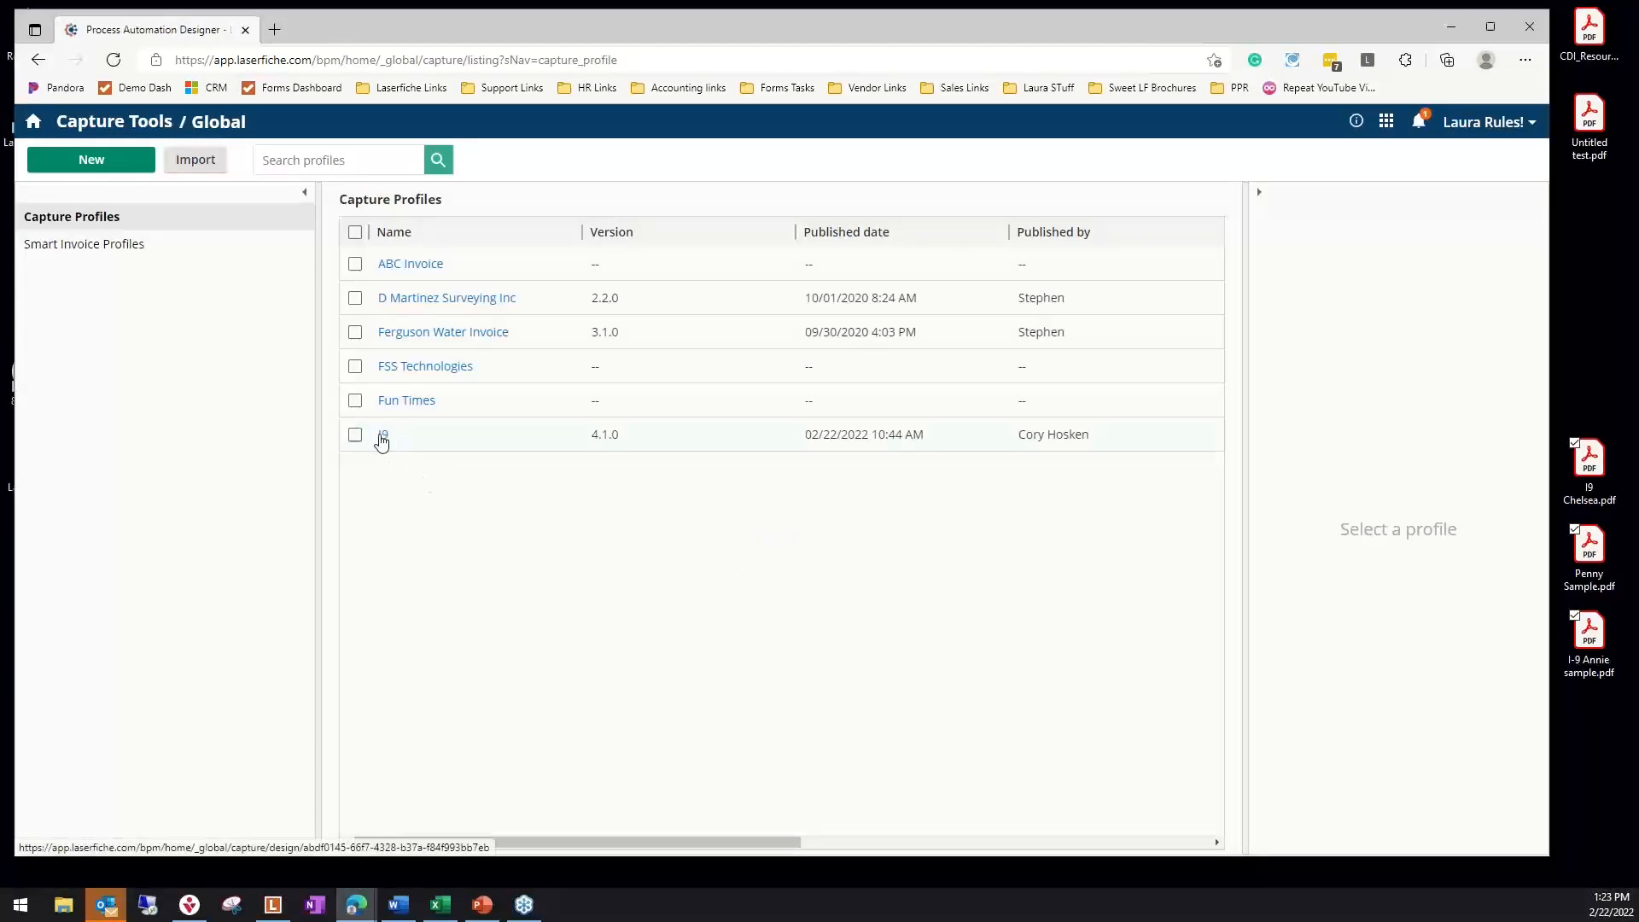
pyautogui.click(385, 439)
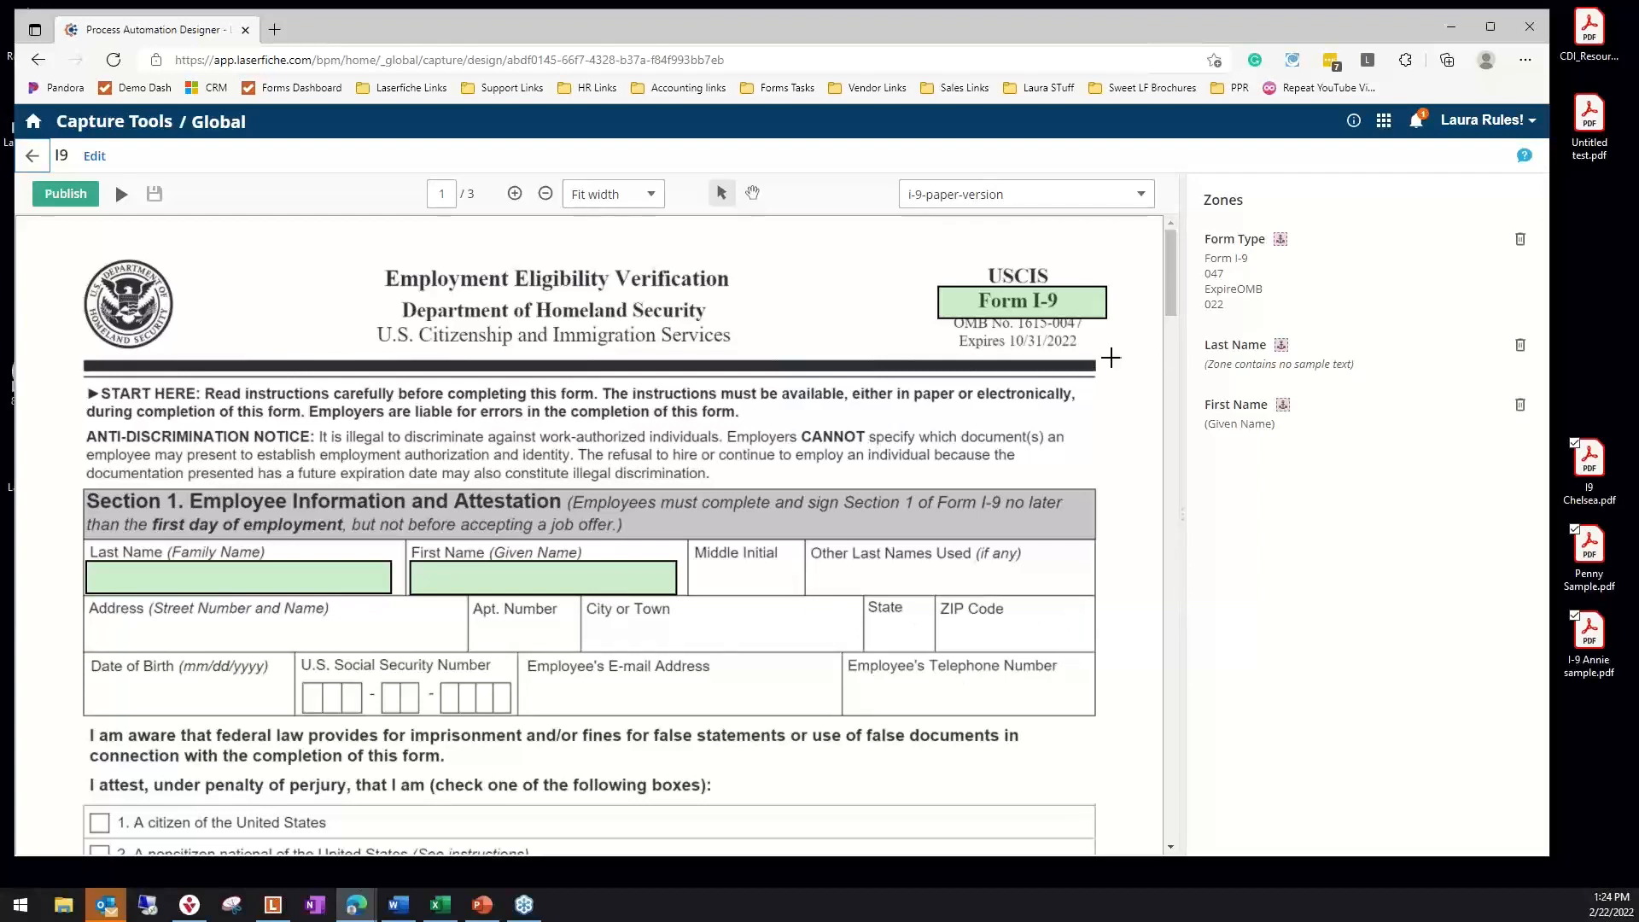
# Draw a trial text zone around the Employment Eligibility Verification heading on the form, check its zone settings, and delete it
pyautogui.moveTo(362, 256); pyautogui.dragTo(763, 313)
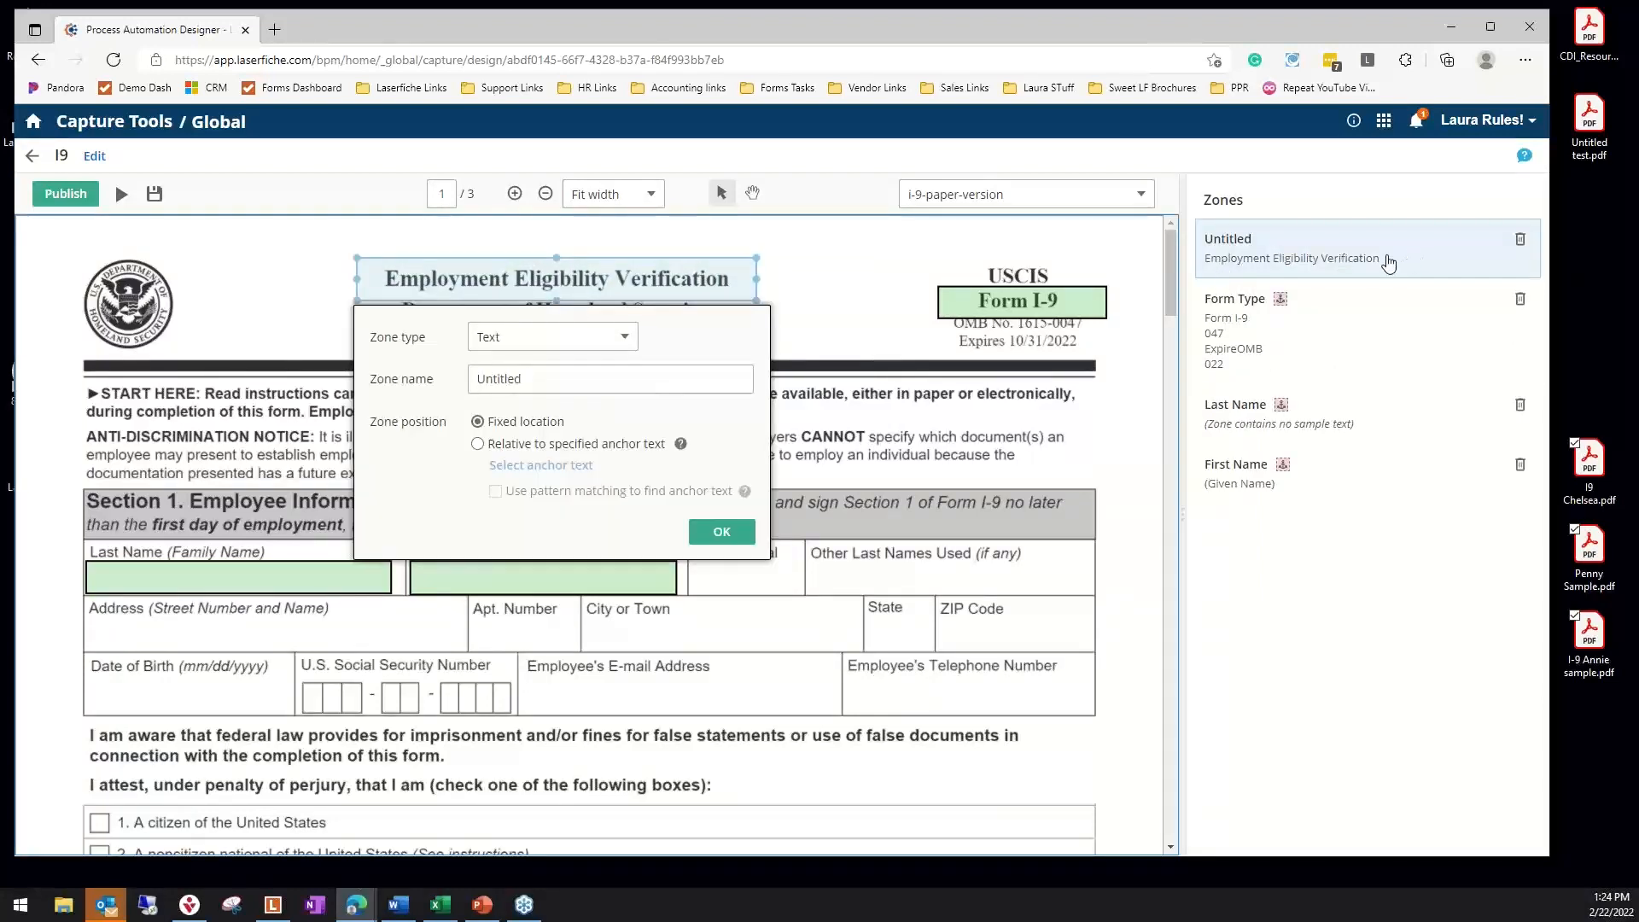
pyautogui.click(548, 377)
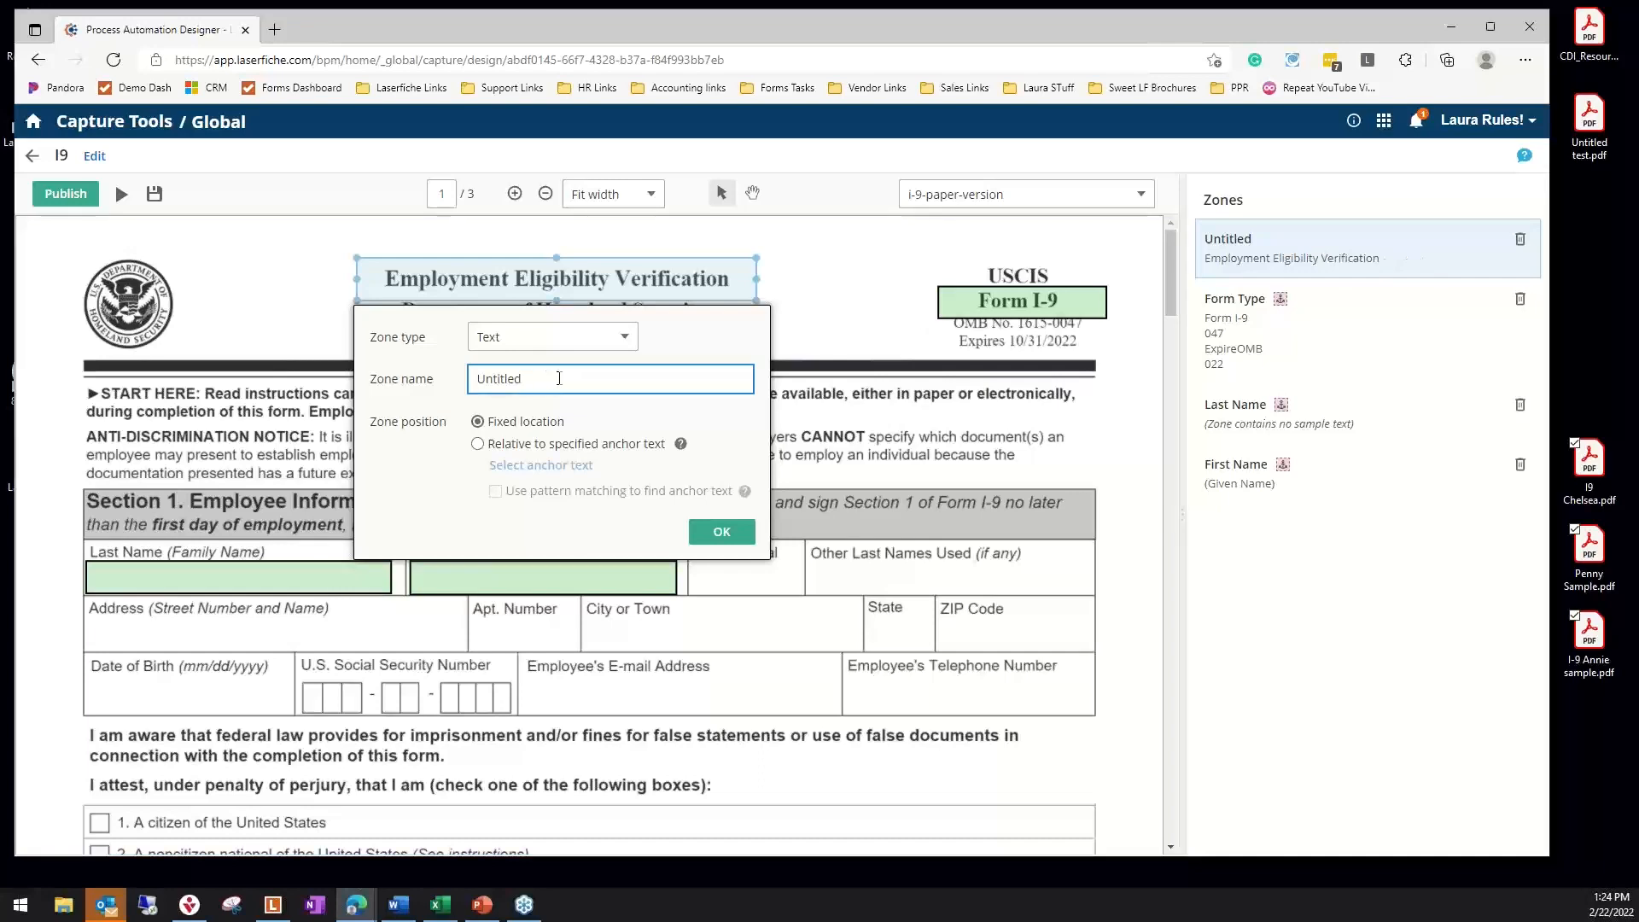
pyautogui.click(837, 322)
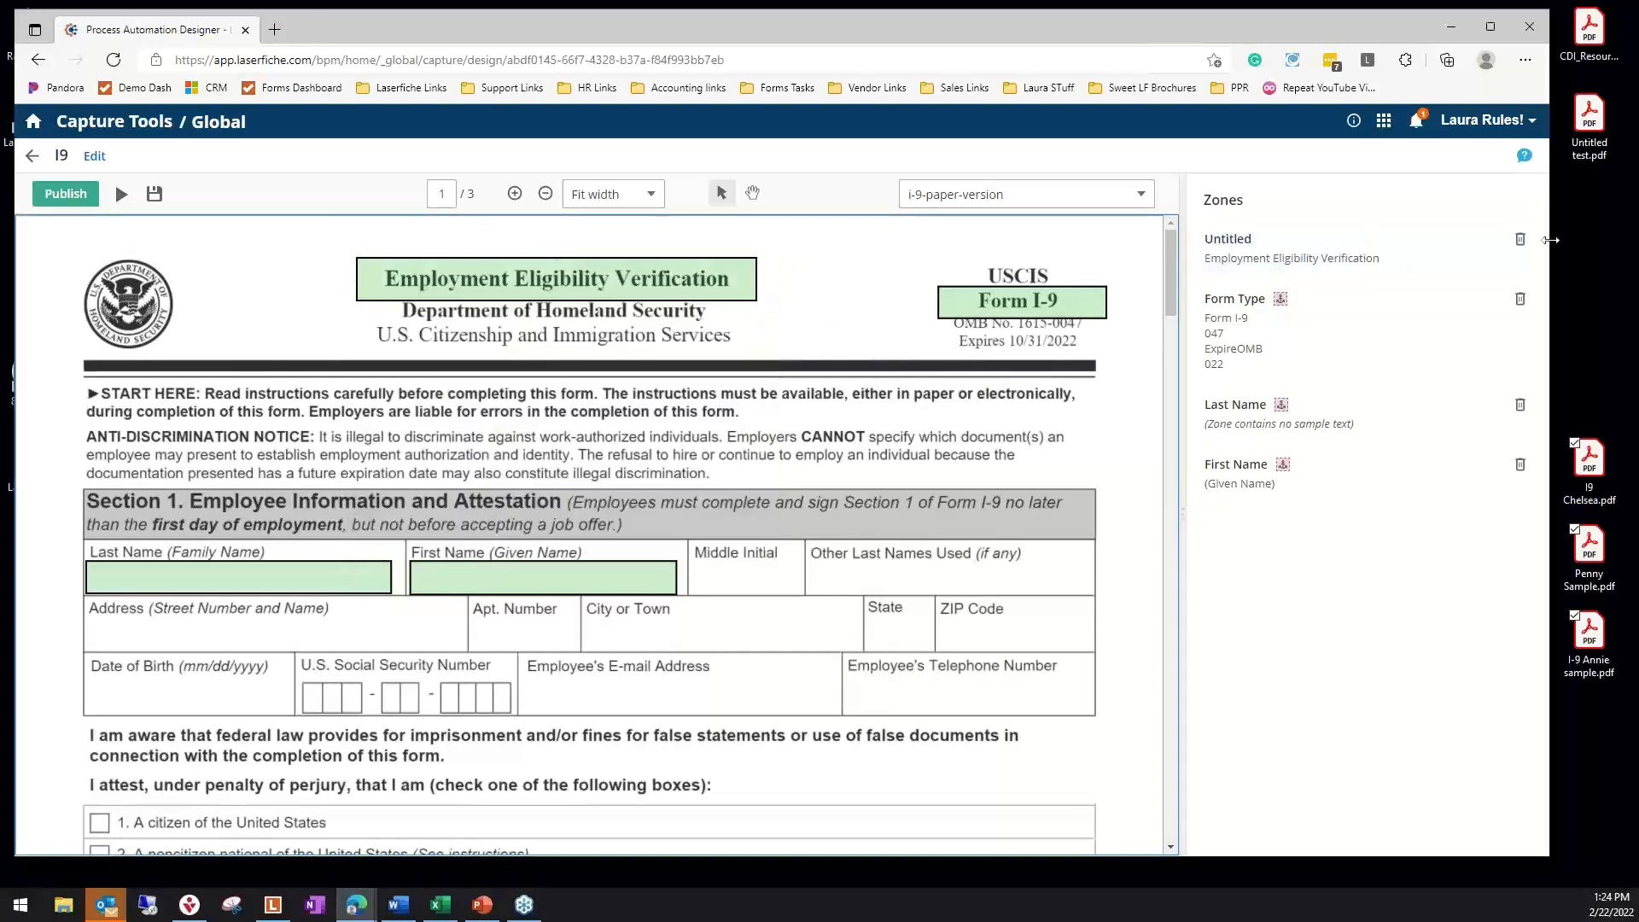
pyautogui.click(1521, 241)
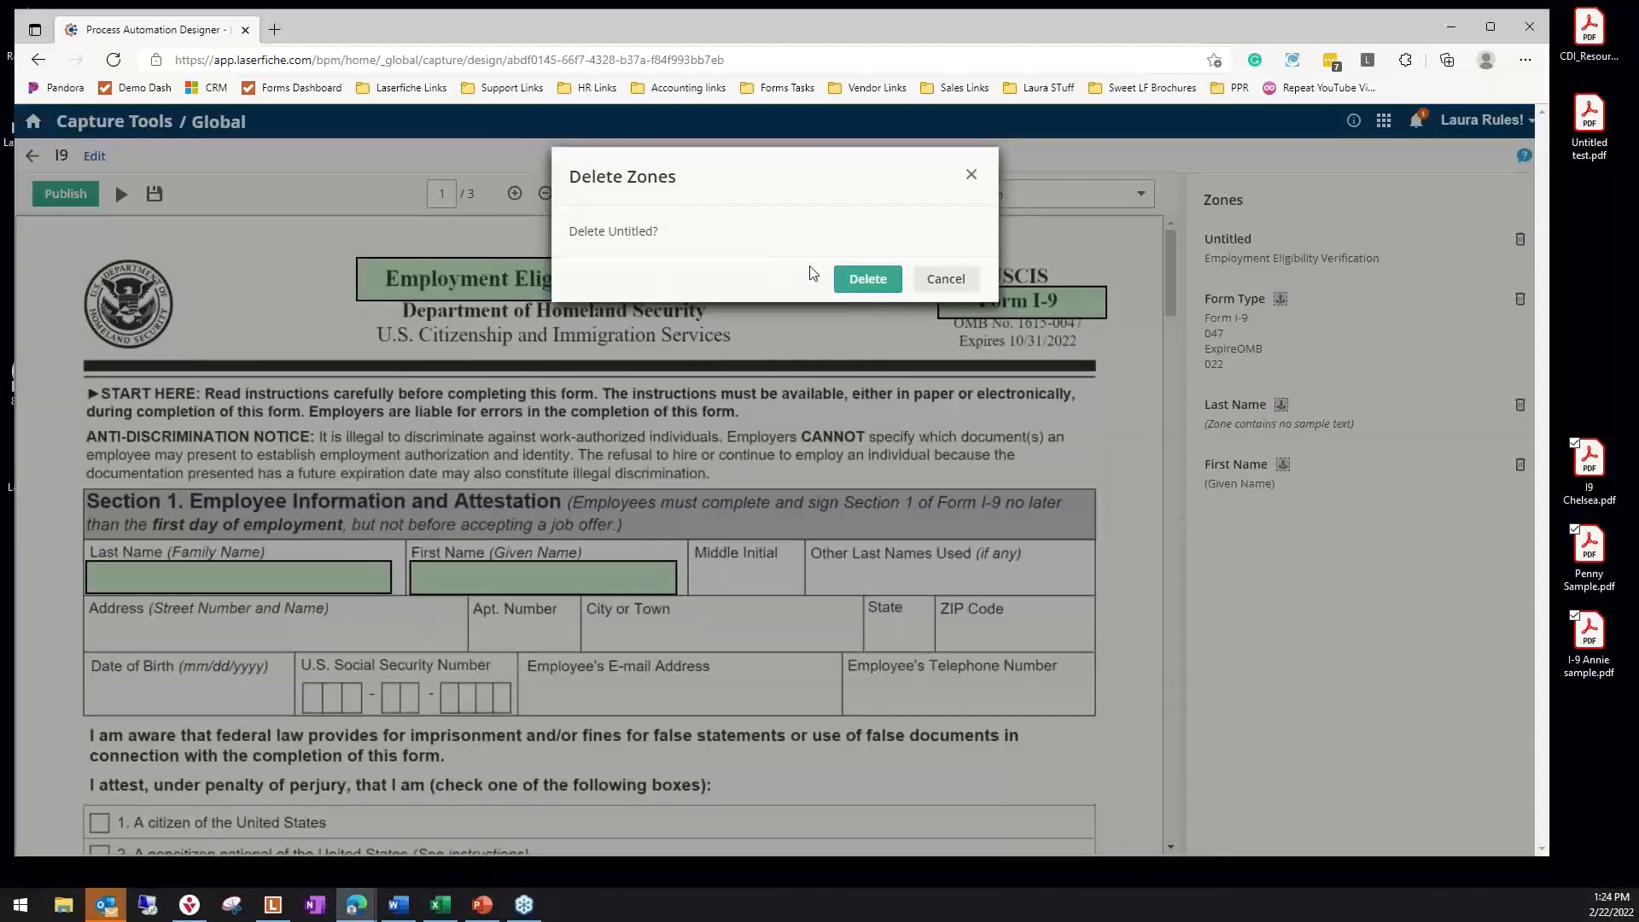
pyautogui.click(864, 282)
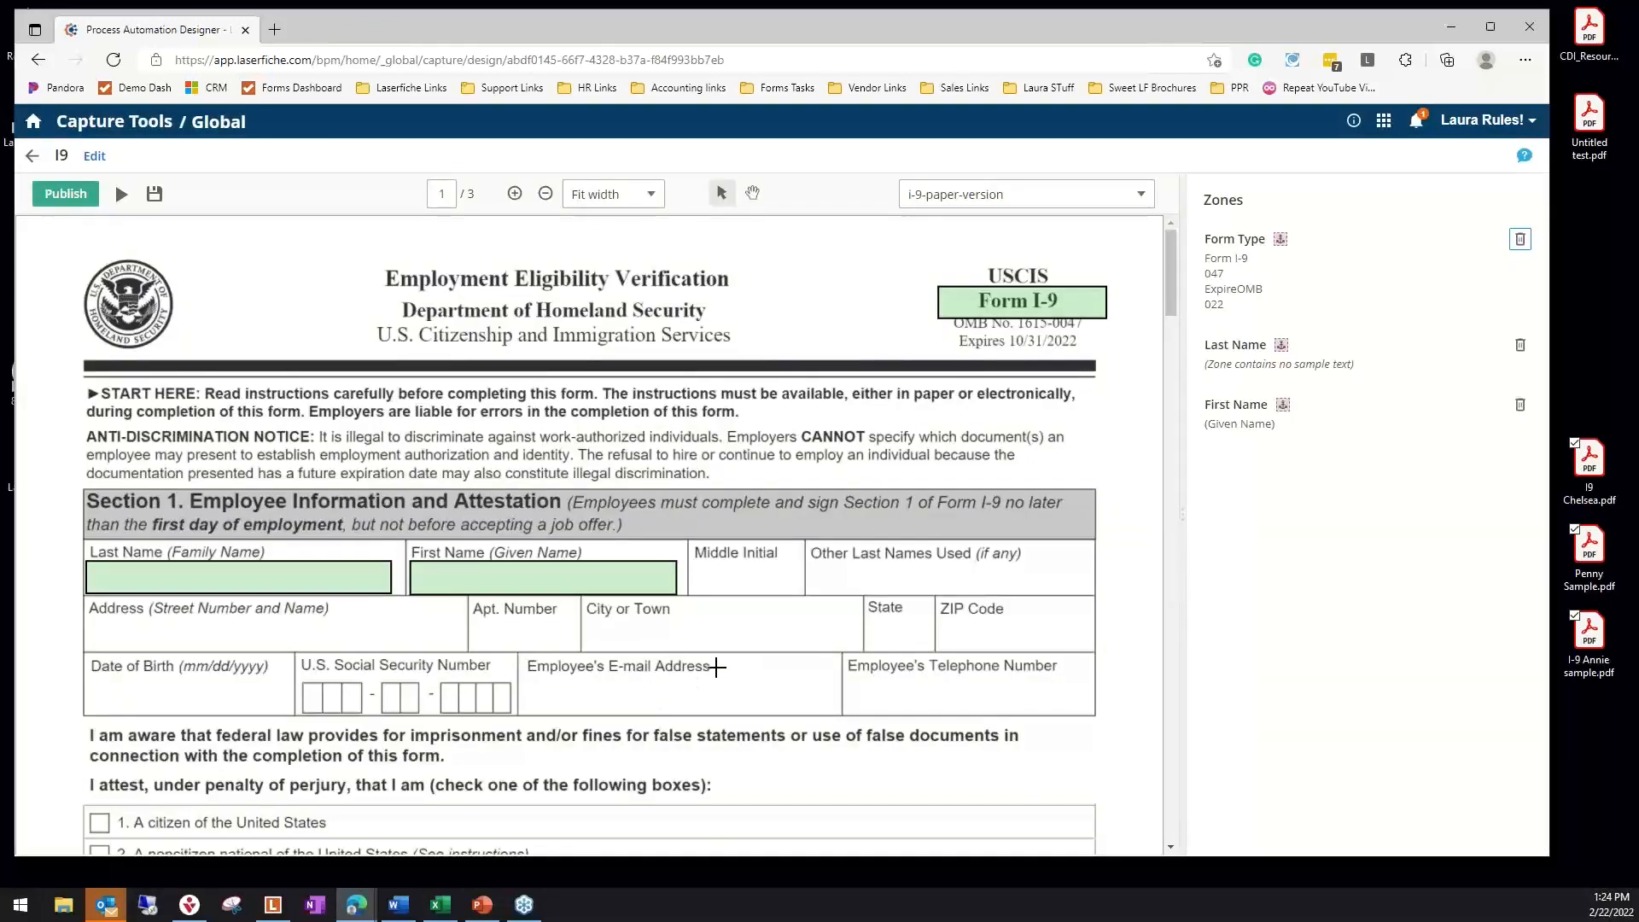
# Draw a fixed-location text zone over the State label in Section 1 and delete that zone again
pyautogui.moveTo(865, 602); pyautogui.dragTo(915, 615)
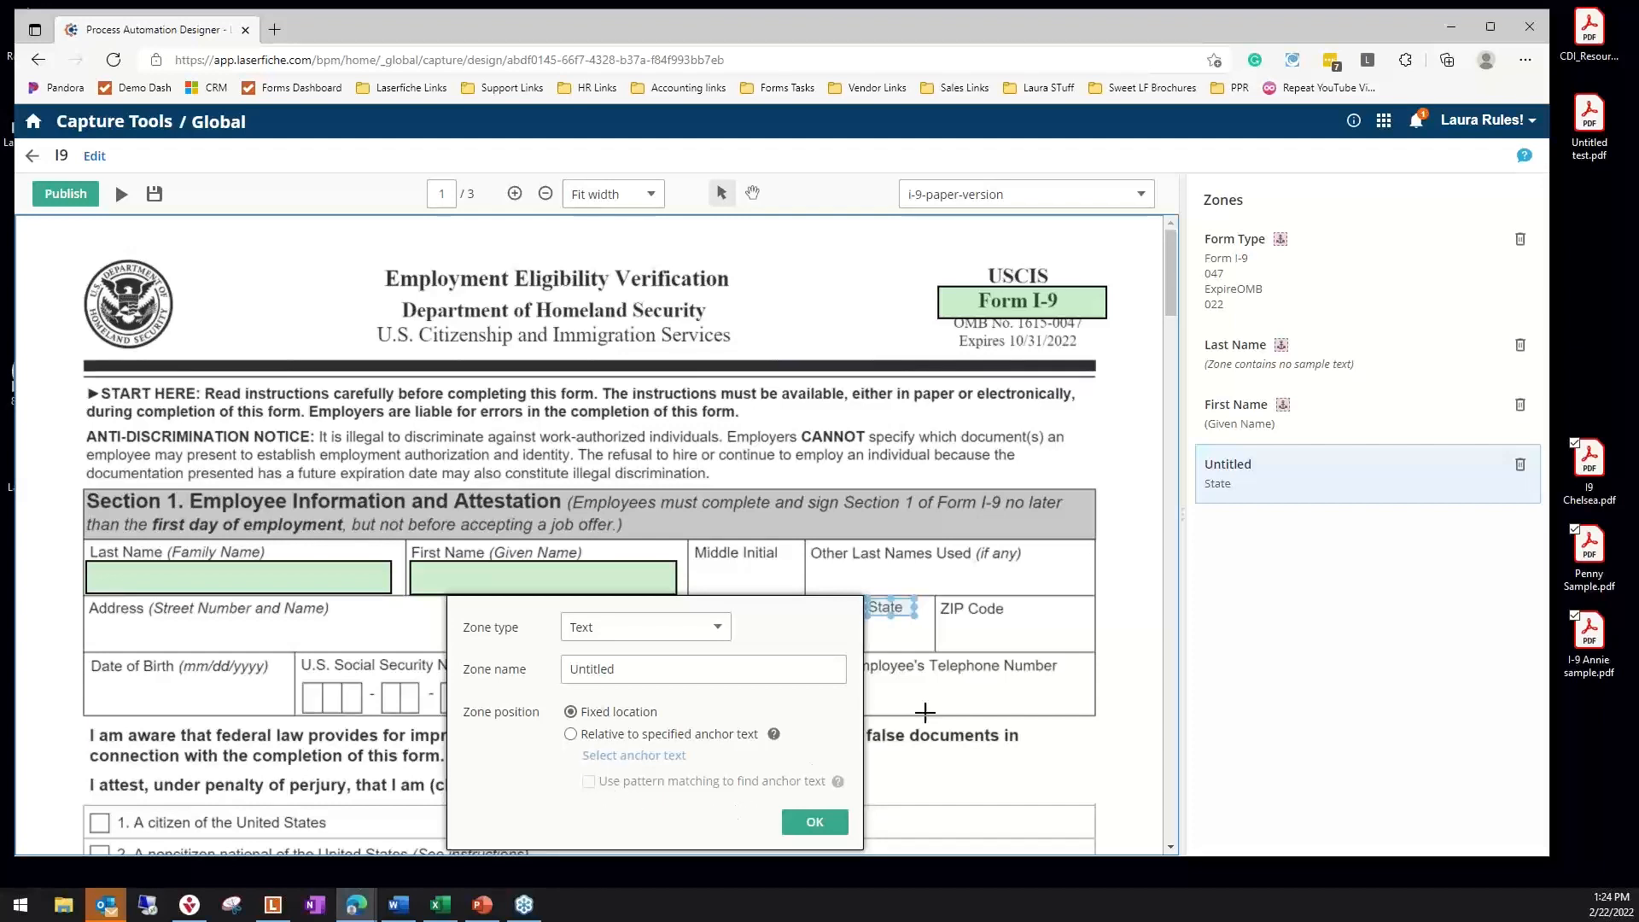
pyautogui.click(991, 717)
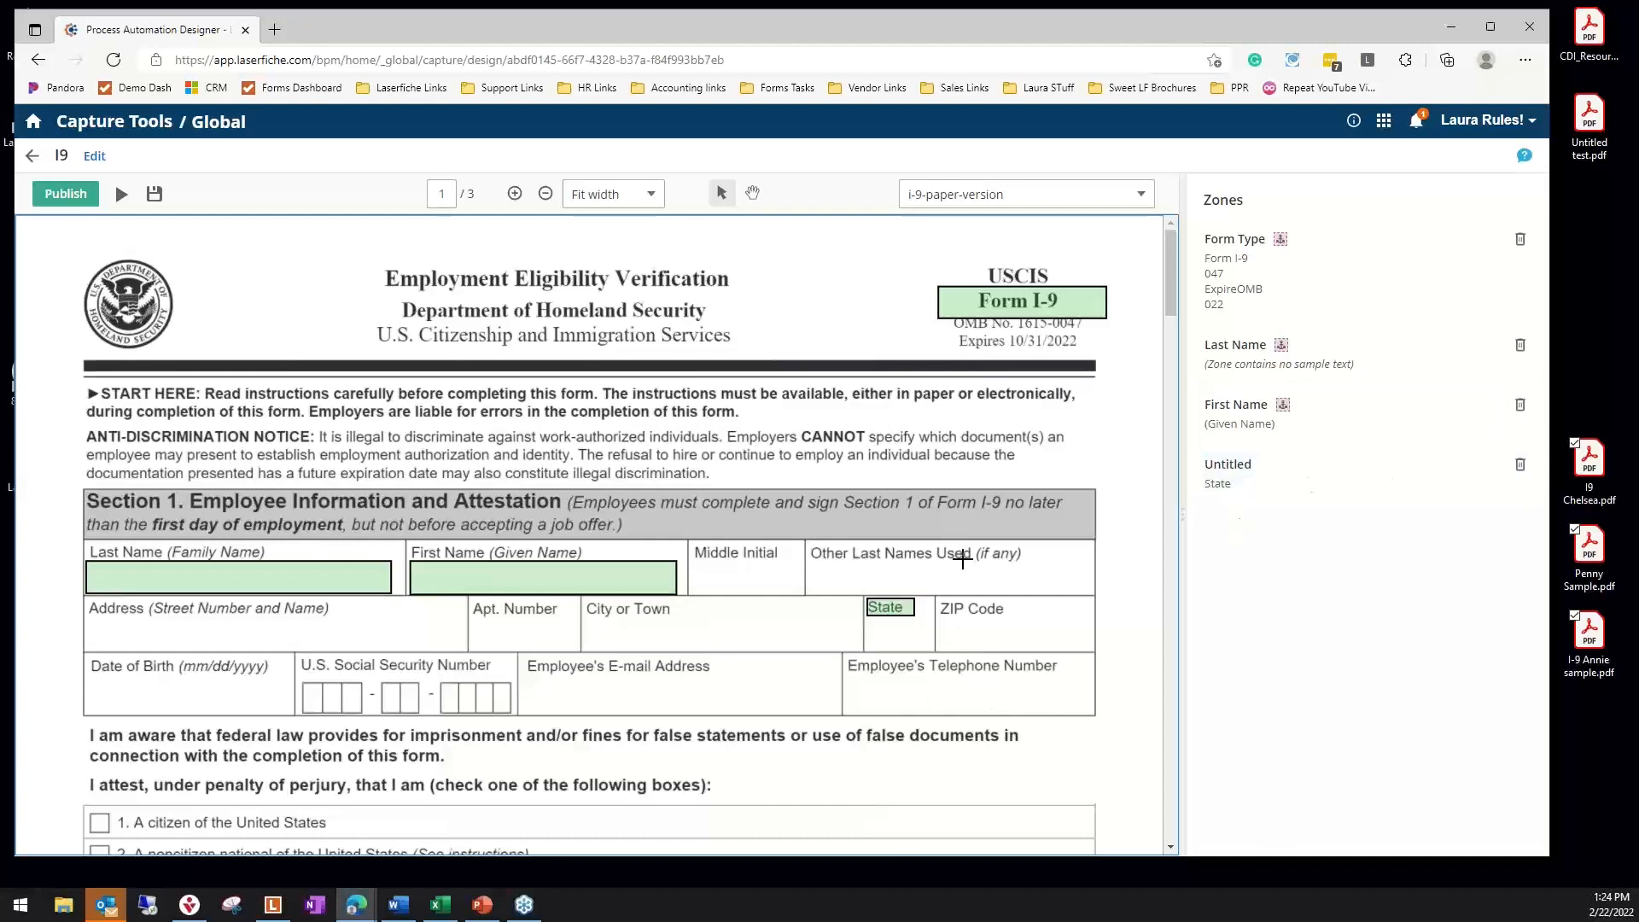
pyautogui.click(1521, 465)
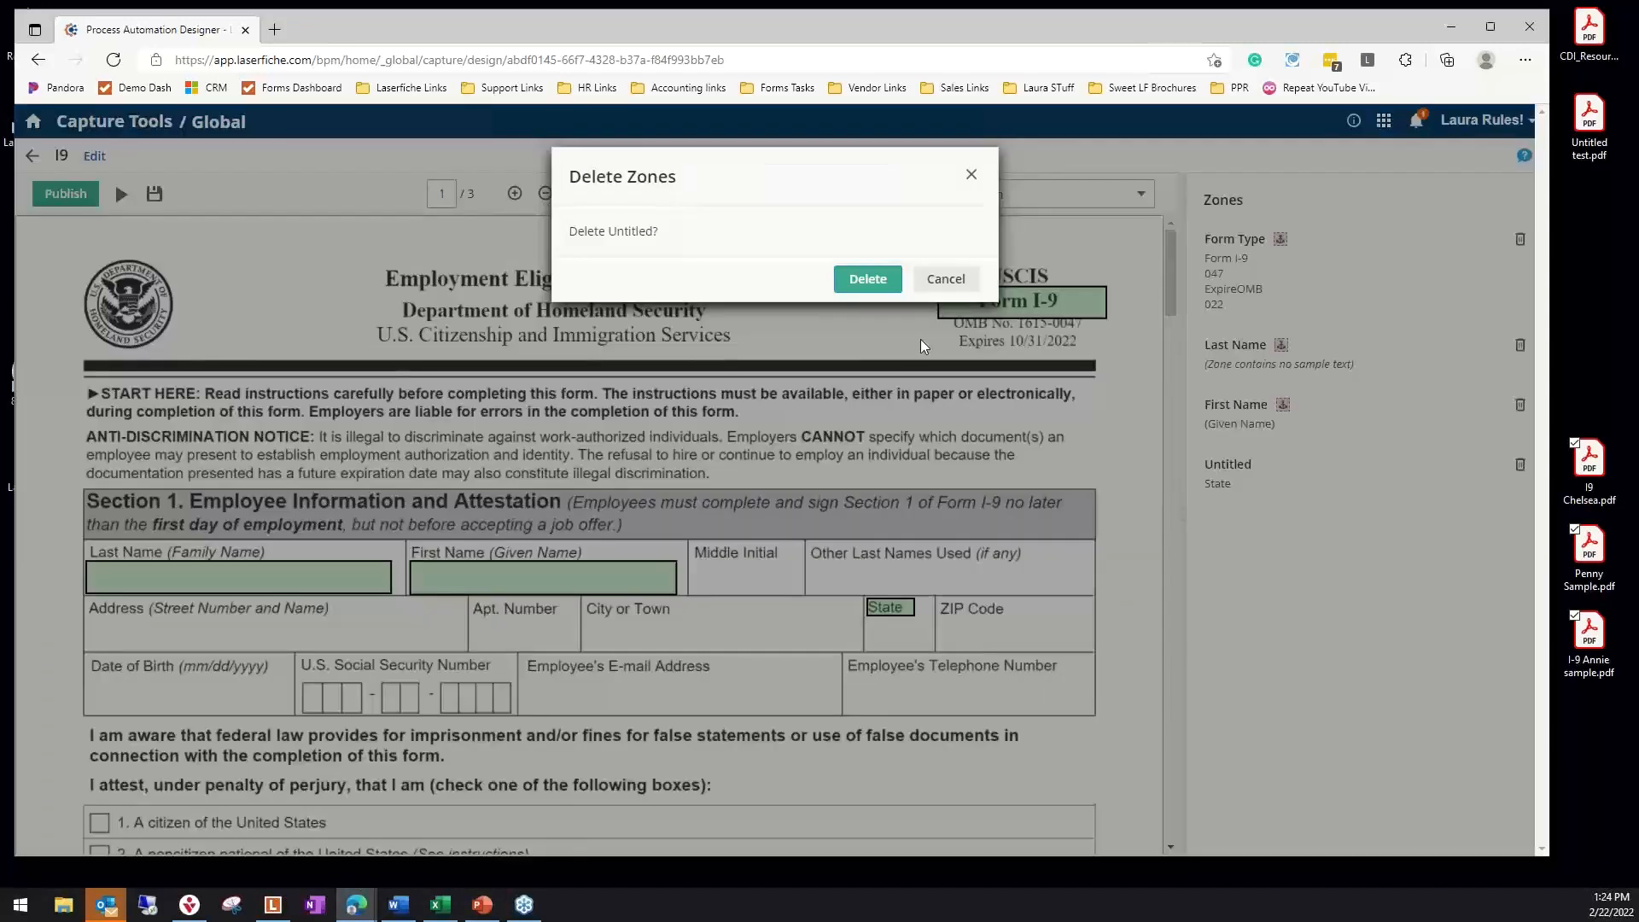
pyautogui.click(846, 280)
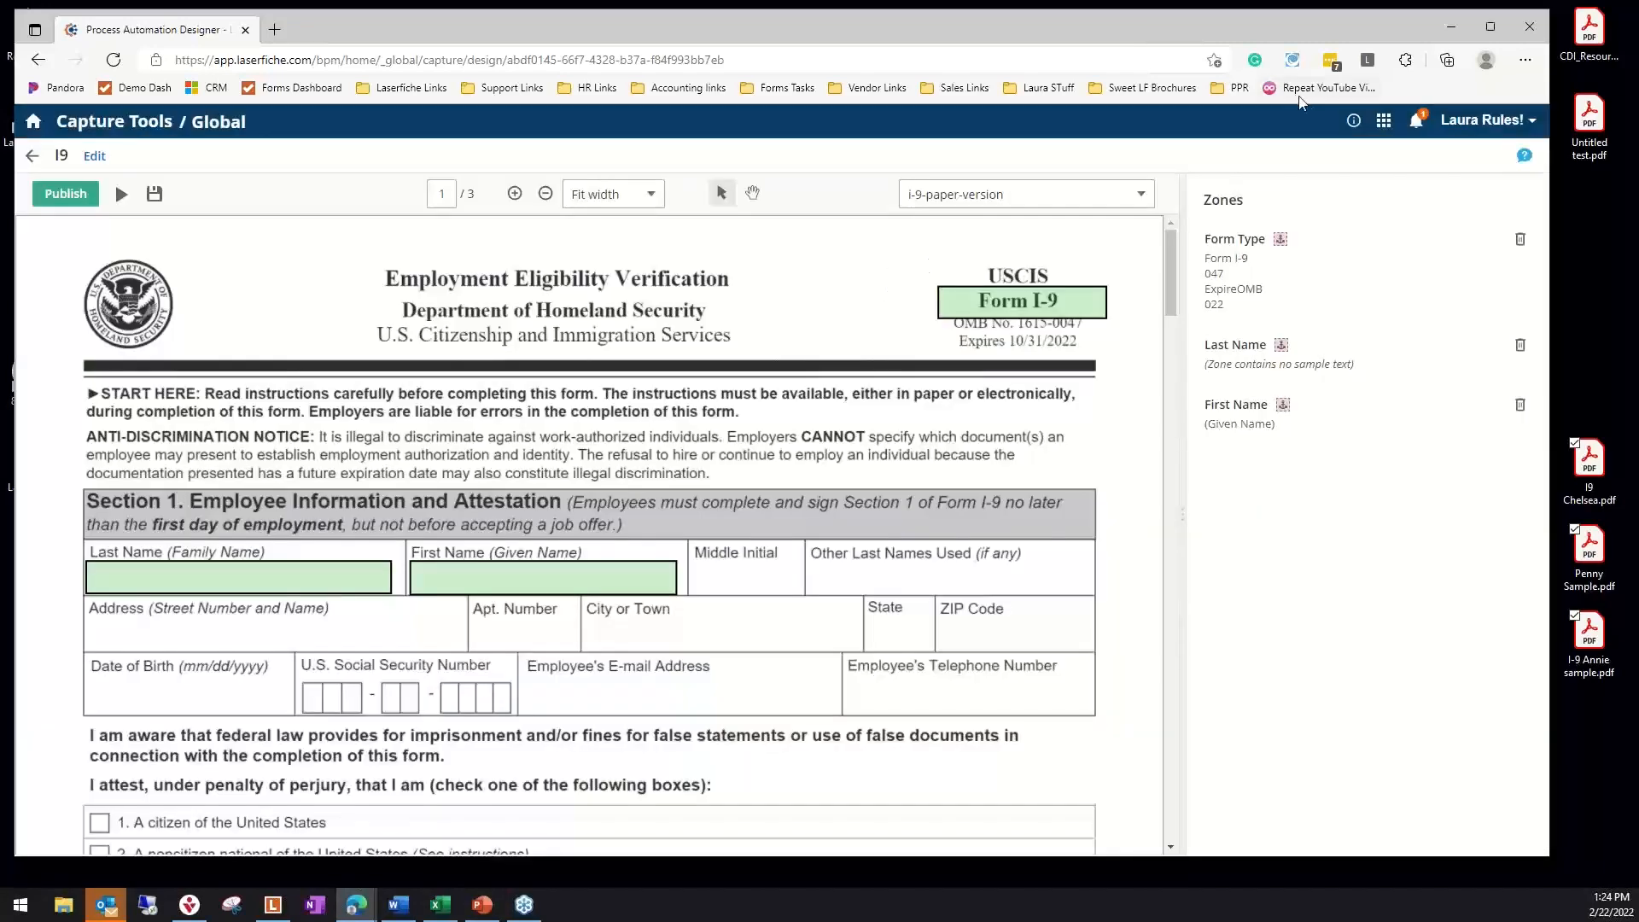
# Leave the I9 capture profile without saving changes and go to the Workflows list
pyautogui.click(29, 158)
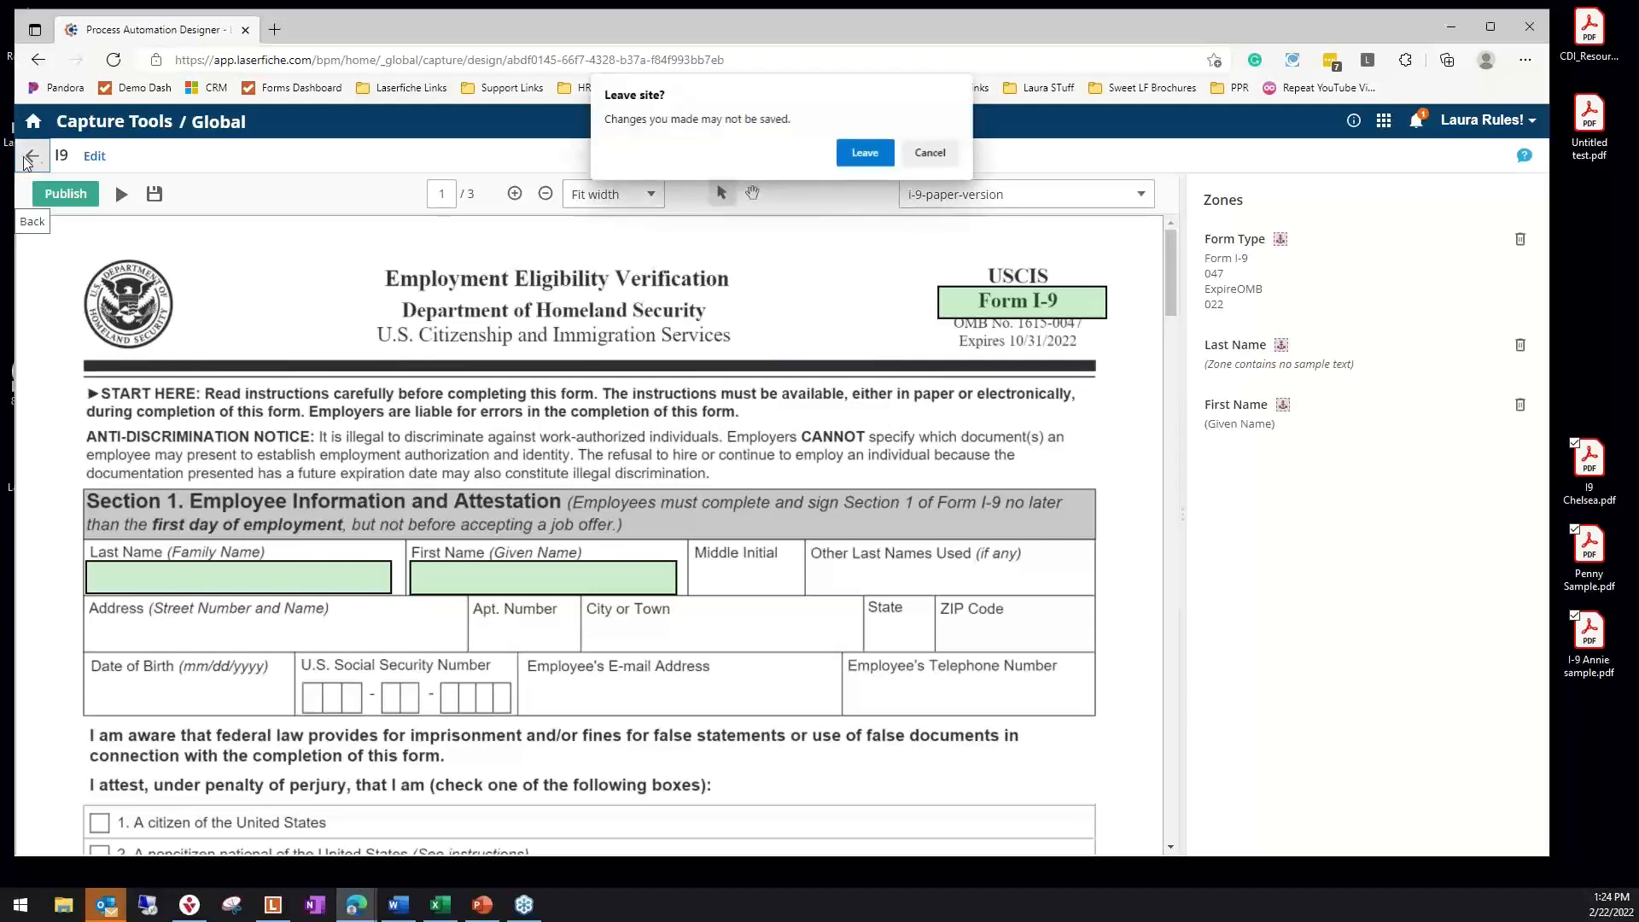
pyautogui.click(865, 152)
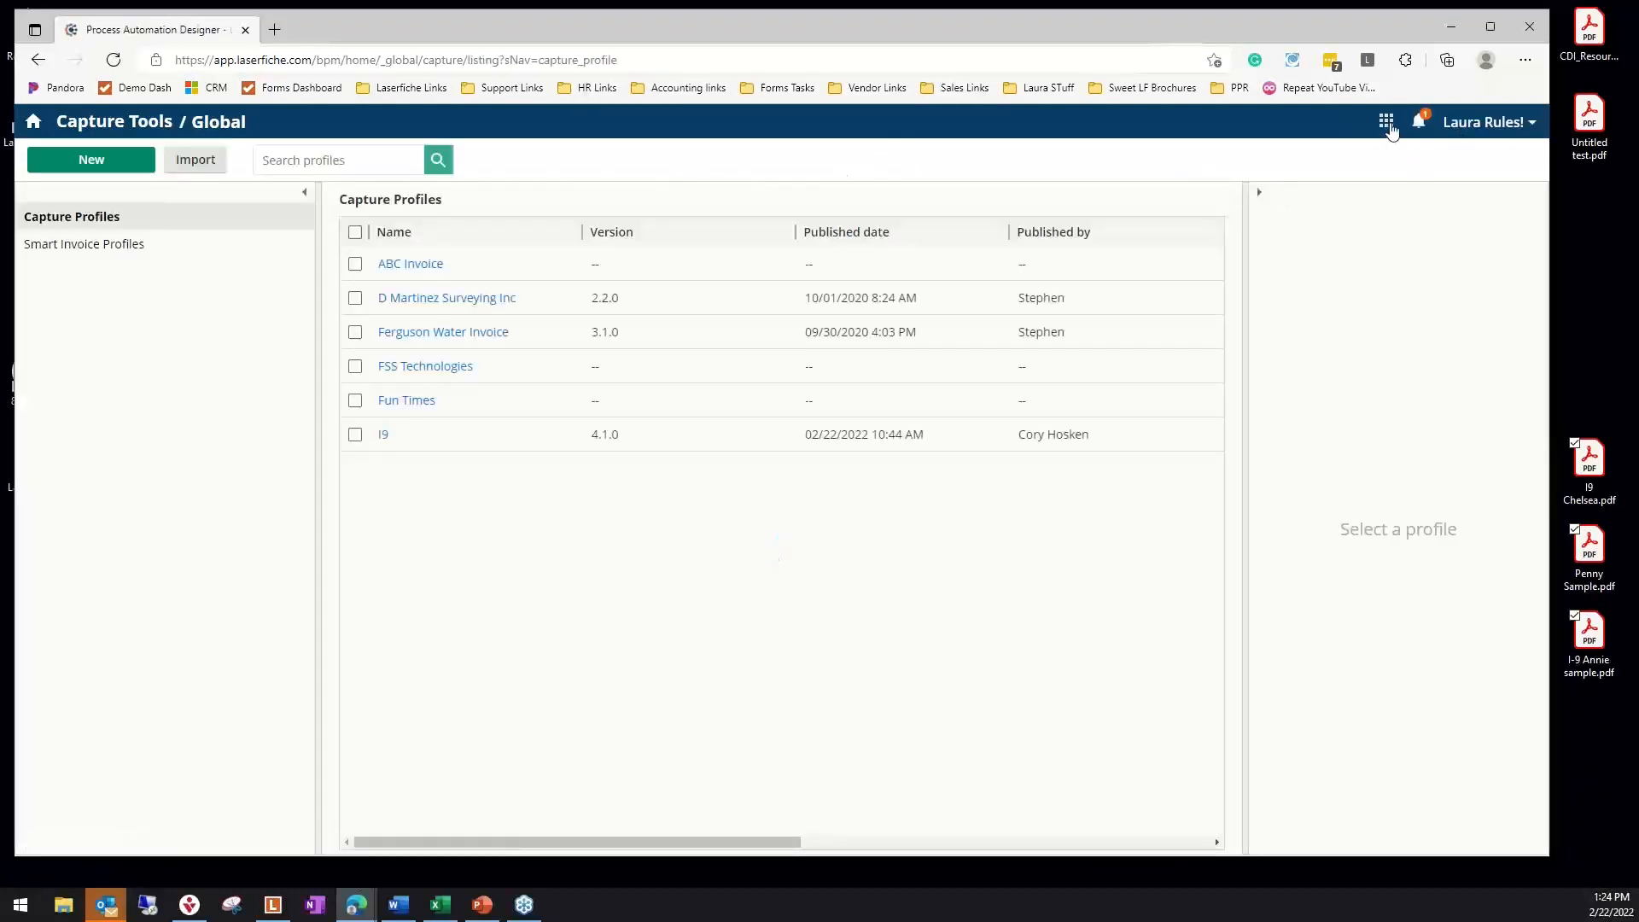
pyautogui.click(1388, 124)
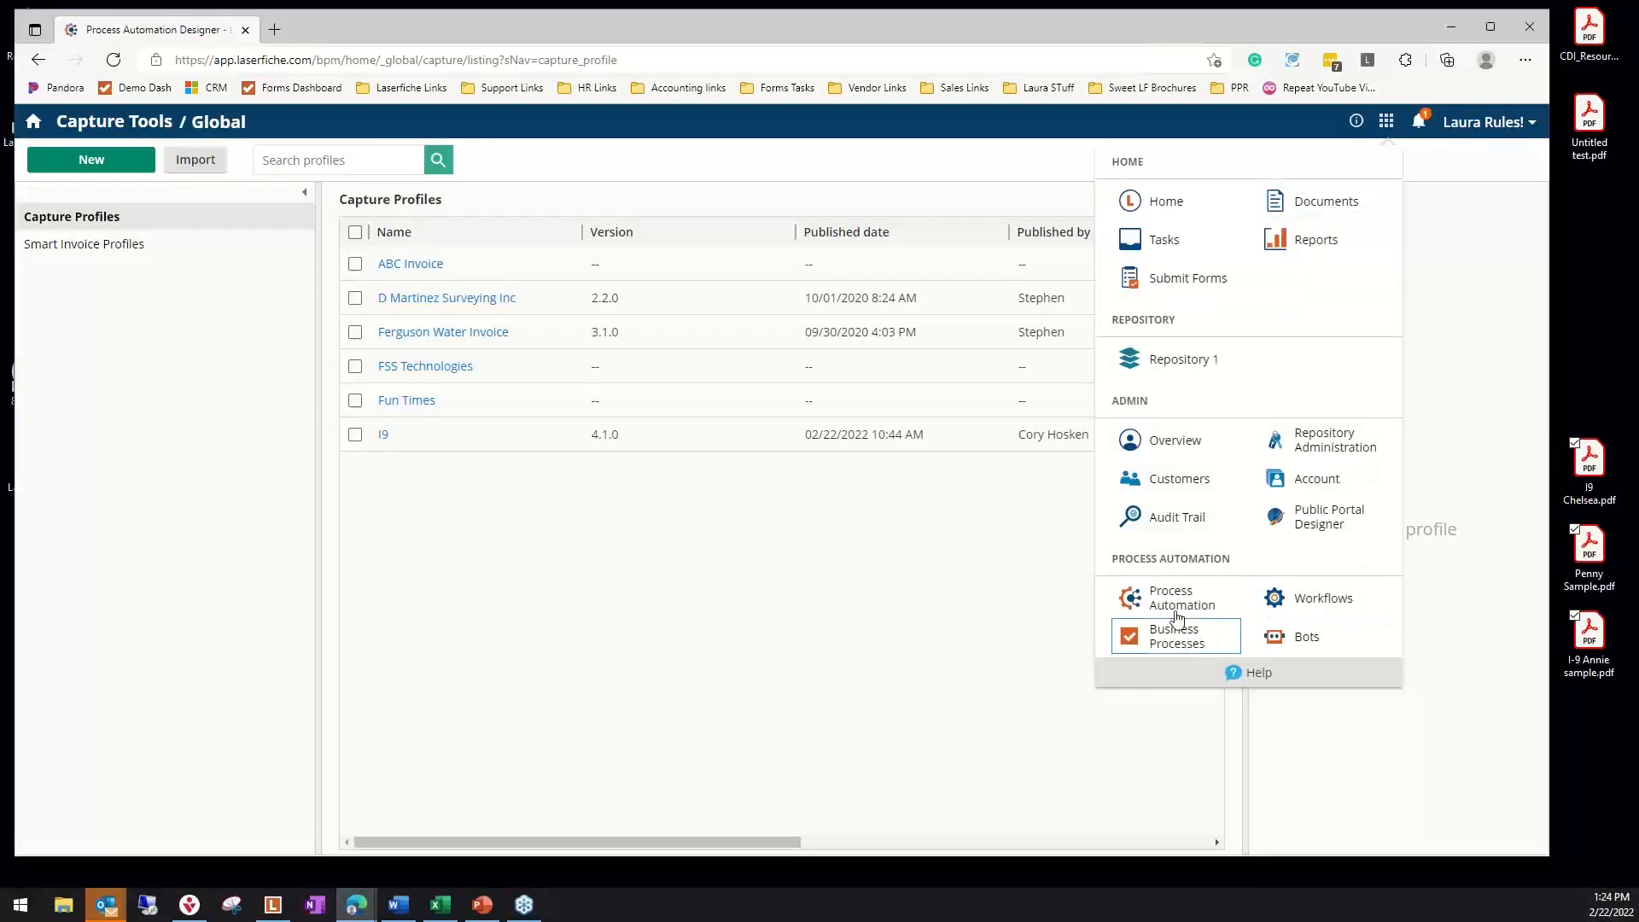
pyautogui.click(1298, 596)
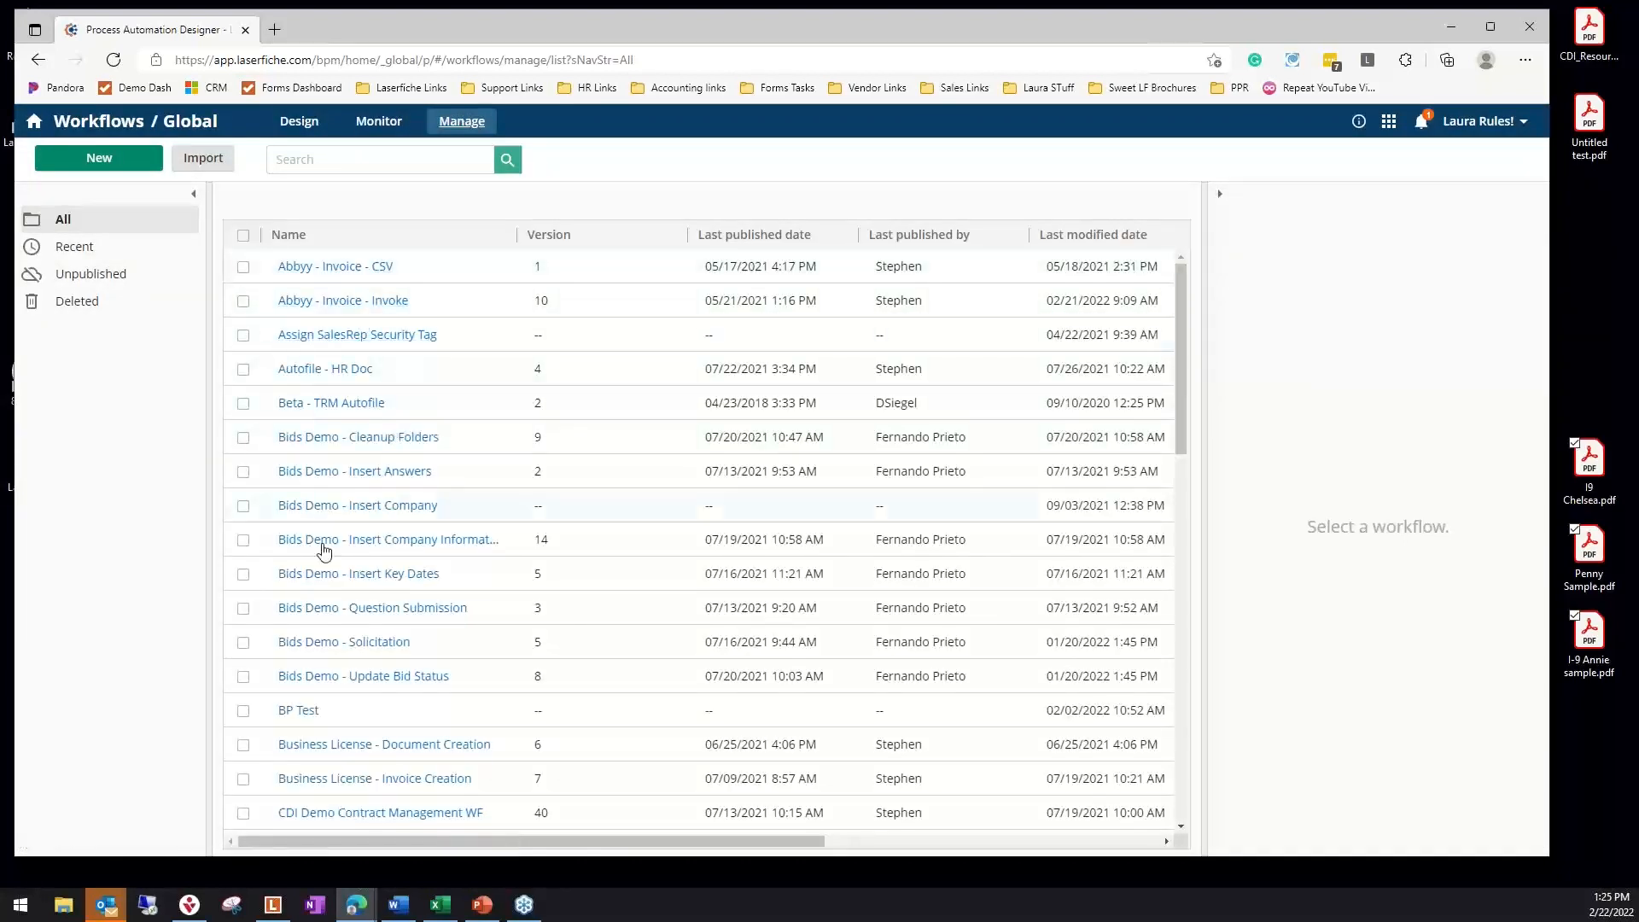
# Find the I9 filing workflow in the list of all workflows and open it in the designer
pyautogui.scroll(-3, 374, 700)
pyautogui.scroll(-6, 374, 700)
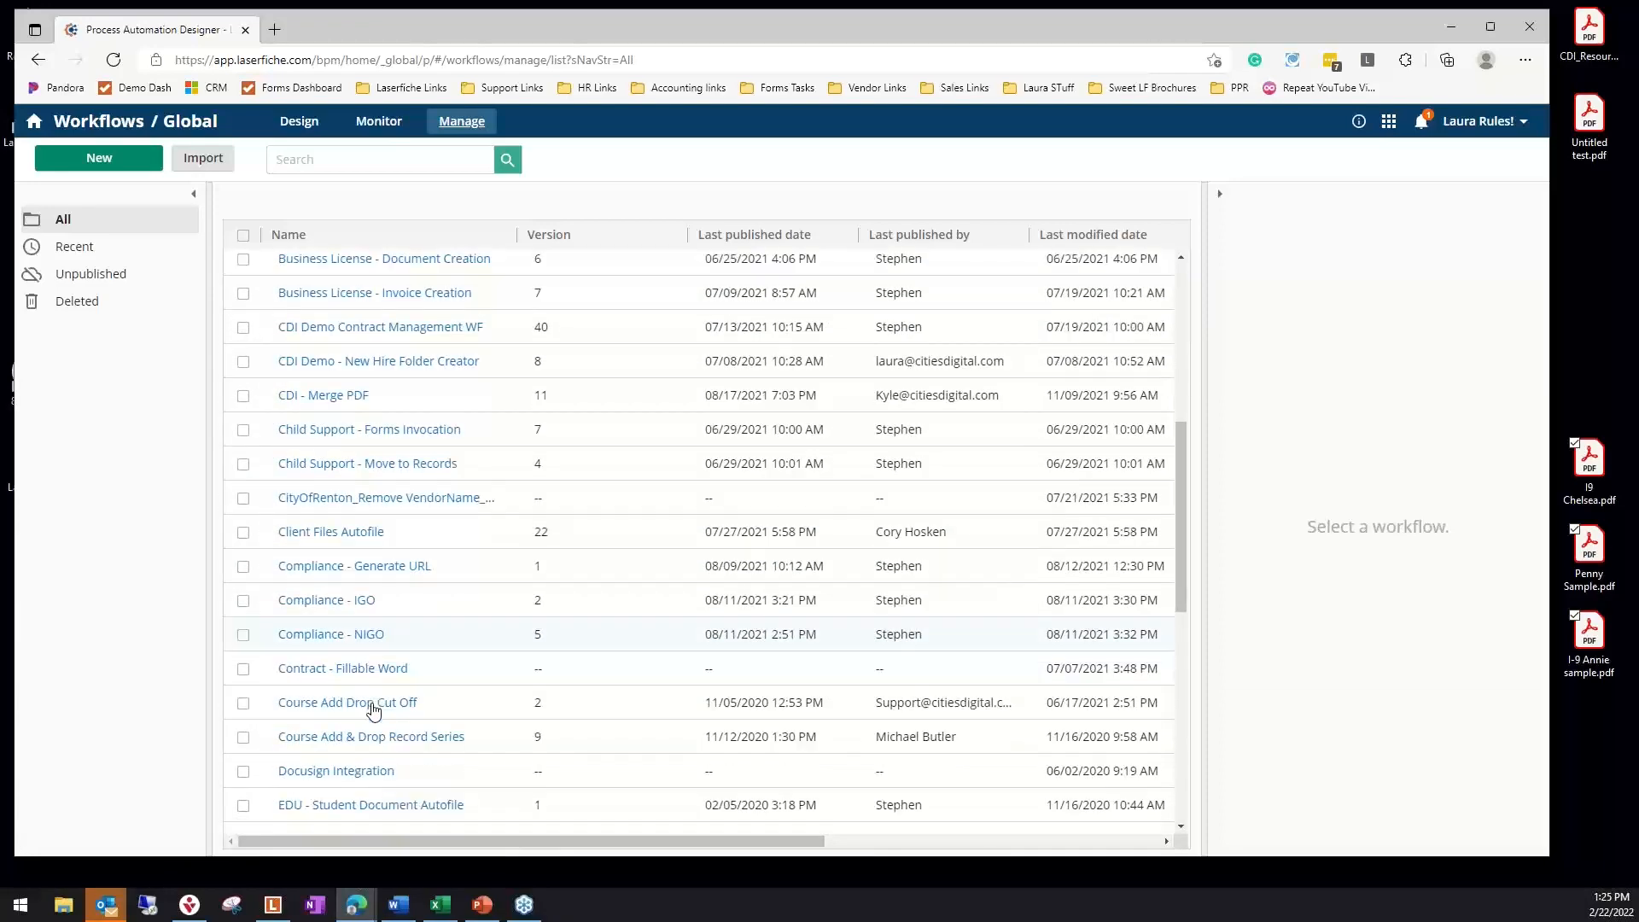
pyautogui.scroll(-2, 371, 704)
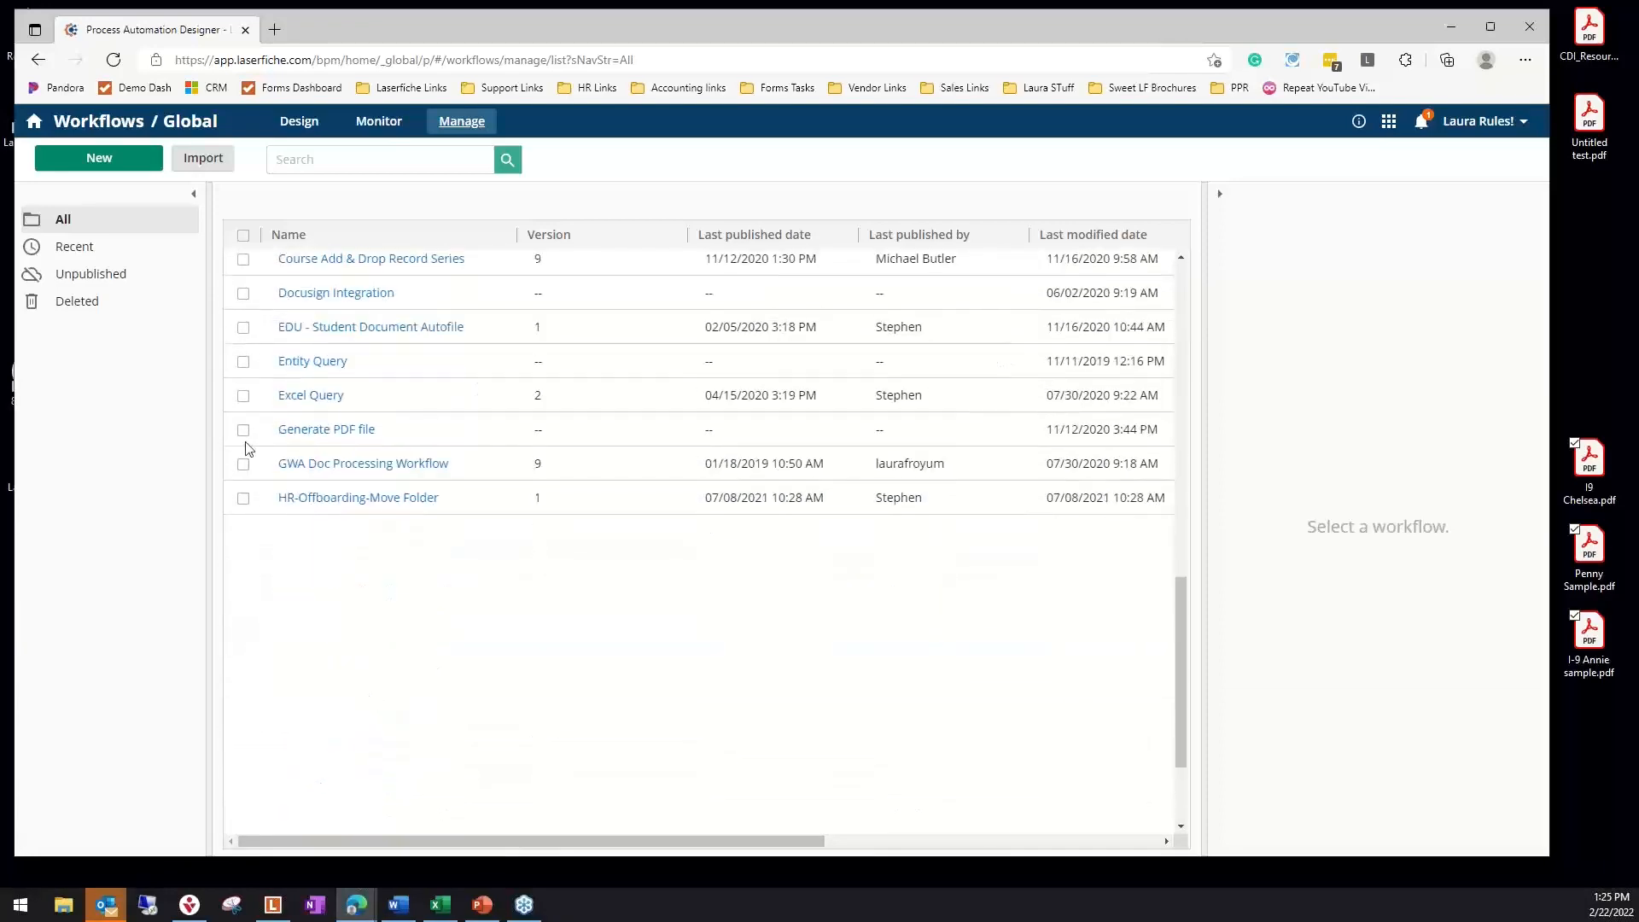
pyautogui.click(295, 165)
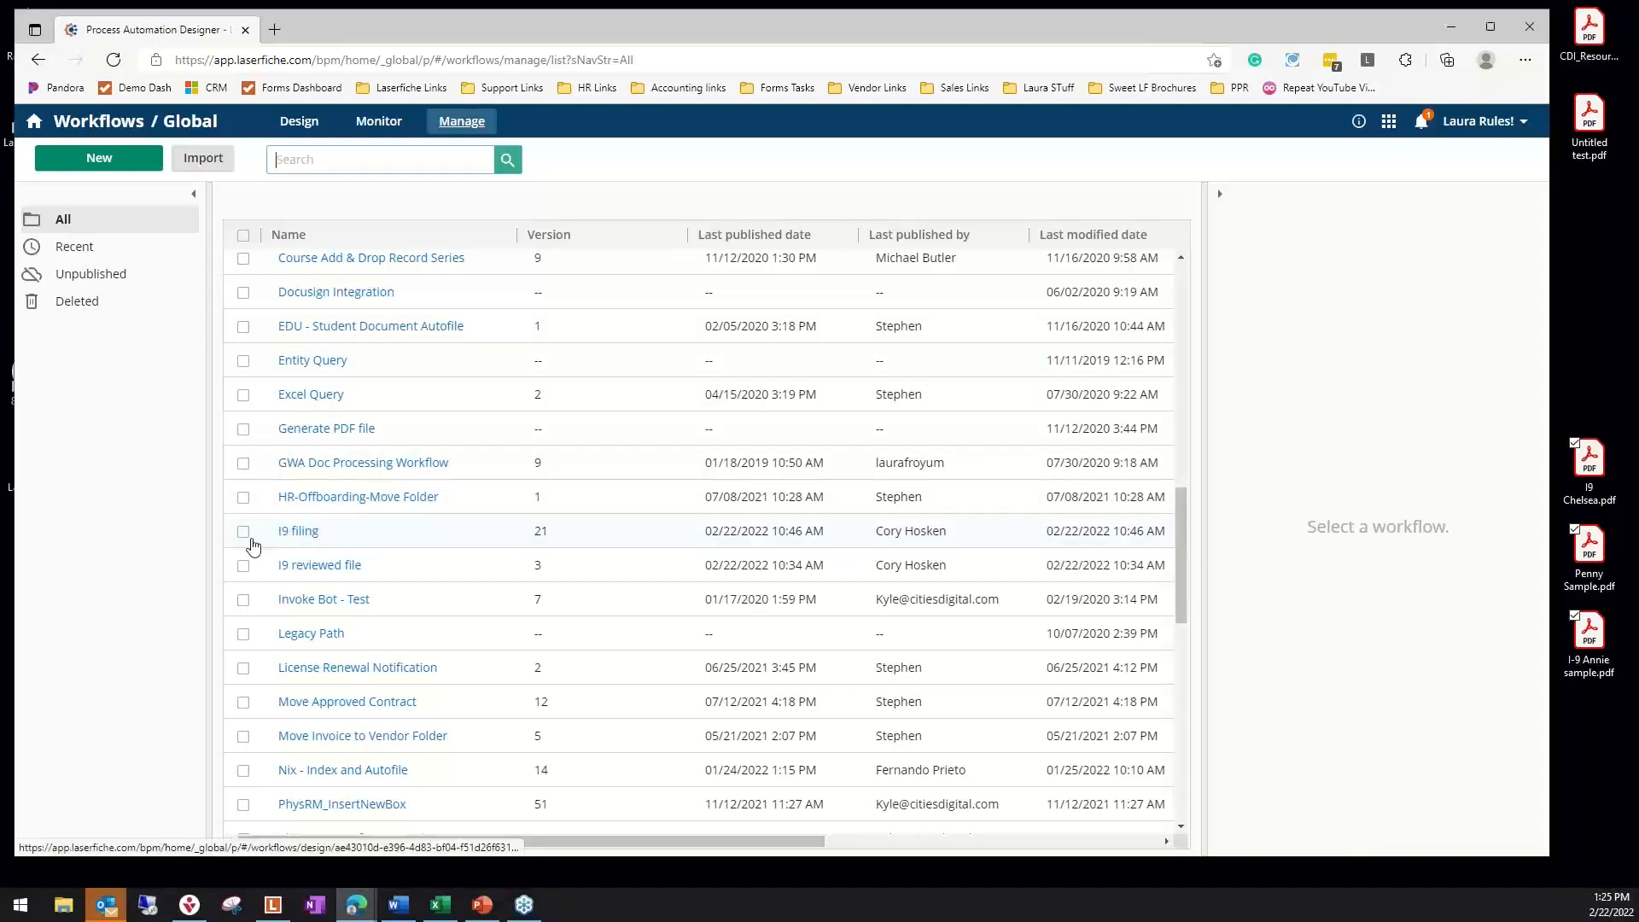
pyautogui.click(307, 531)
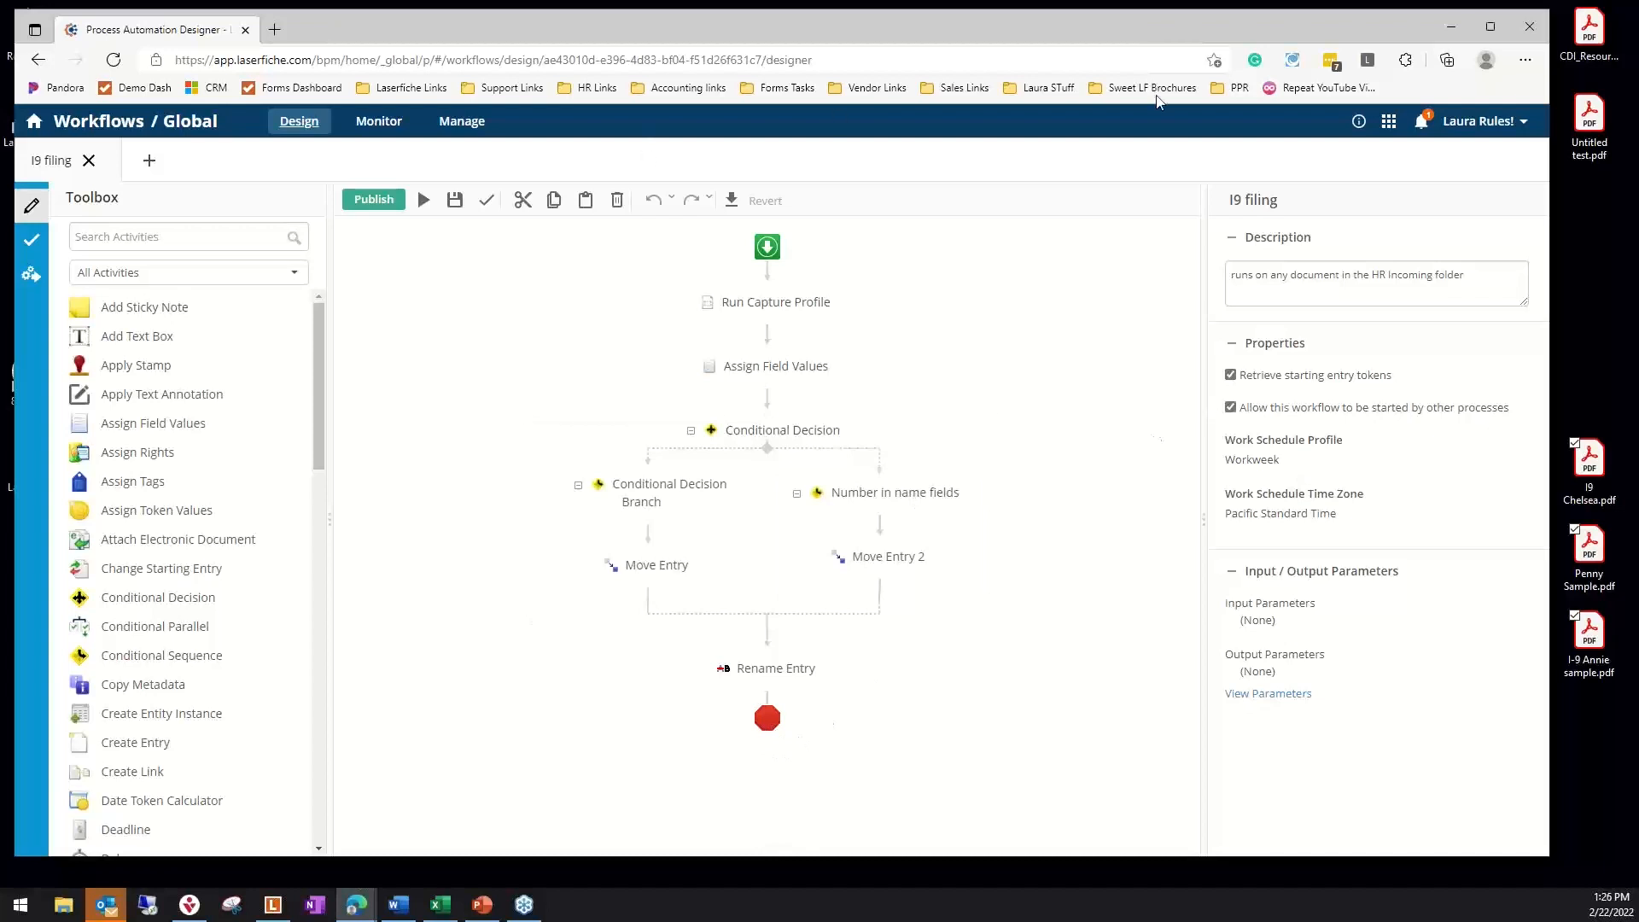
# Open the newest Review documents' metadata task from the notifications, look through its review form and close it
pyautogui.click(1424, 128)
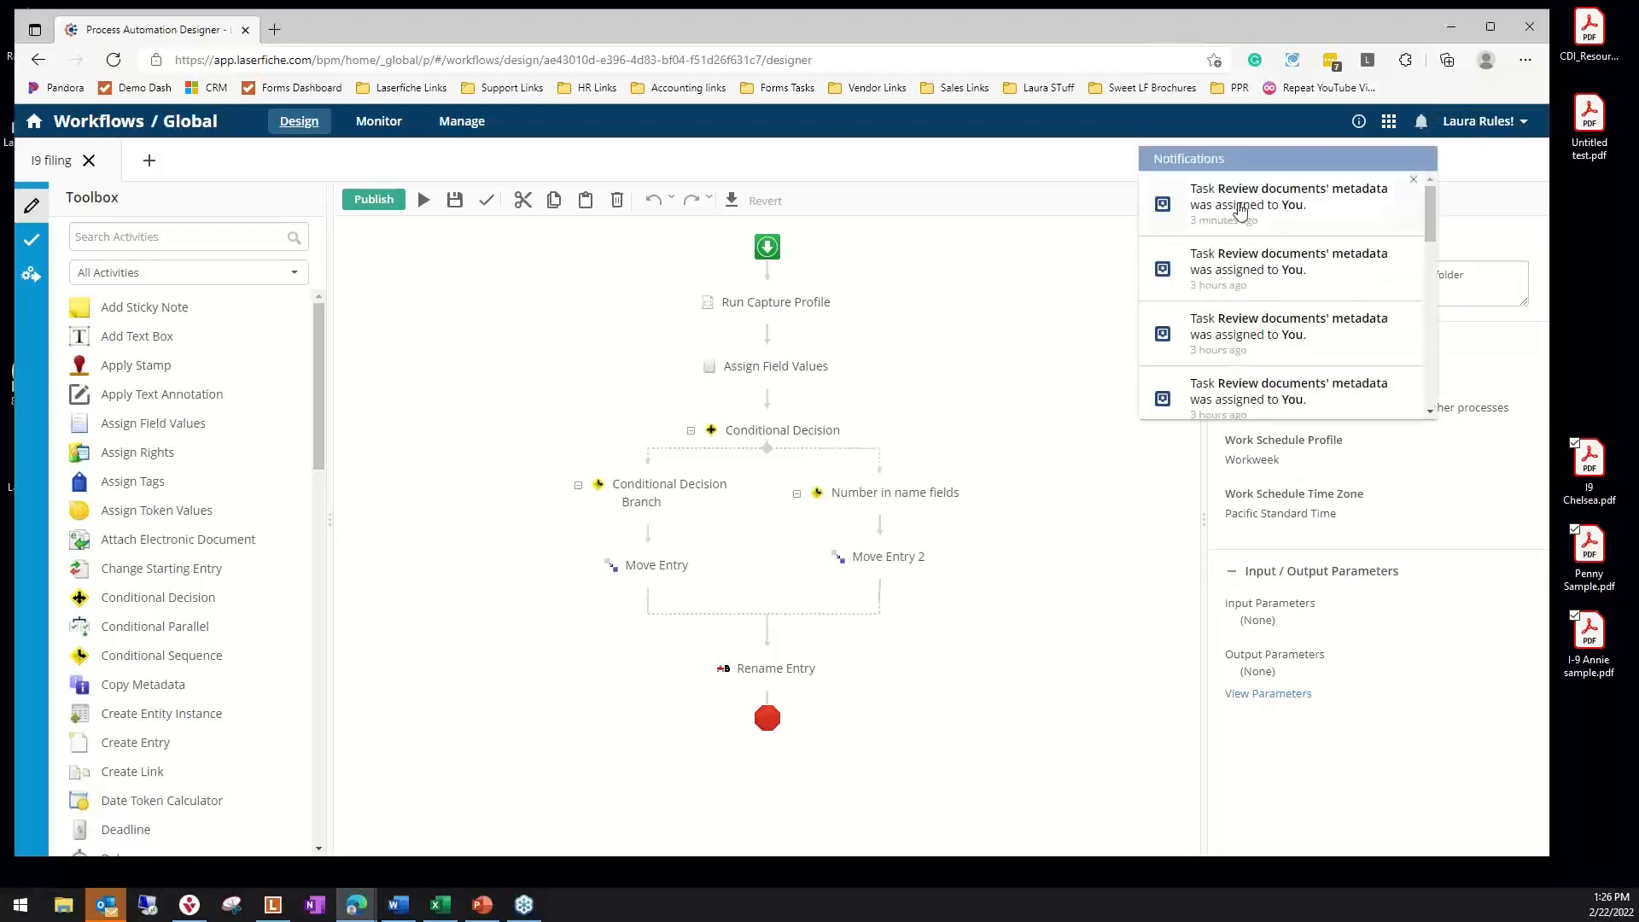
pyautogui.click(1236, 214)
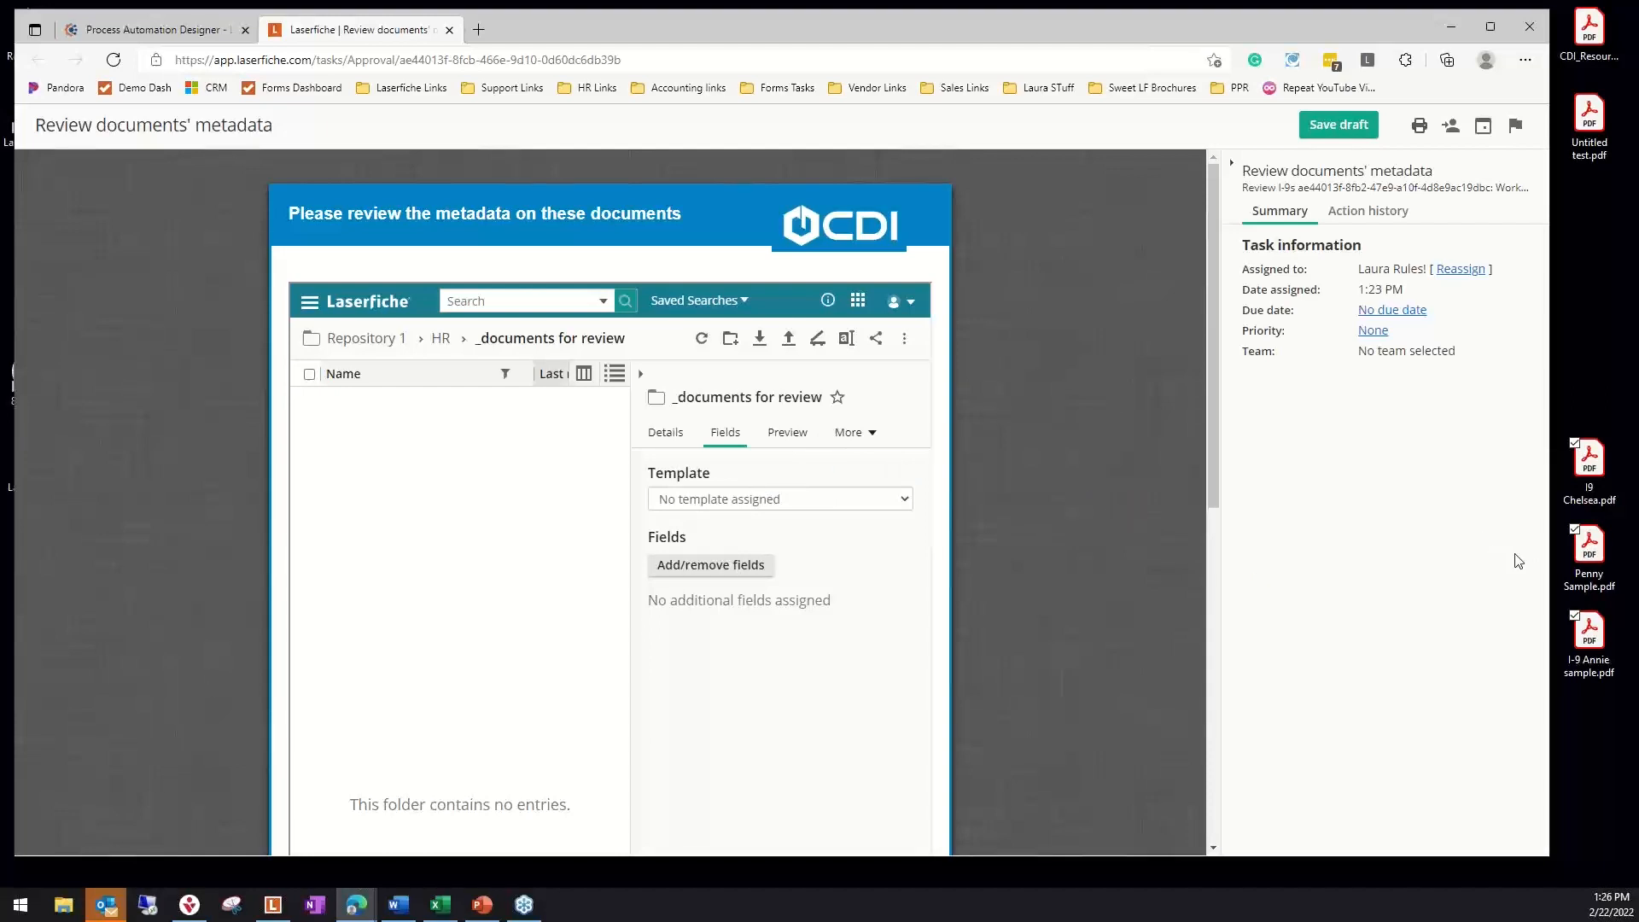
pyautogui.scroll(-7, 890, 522)
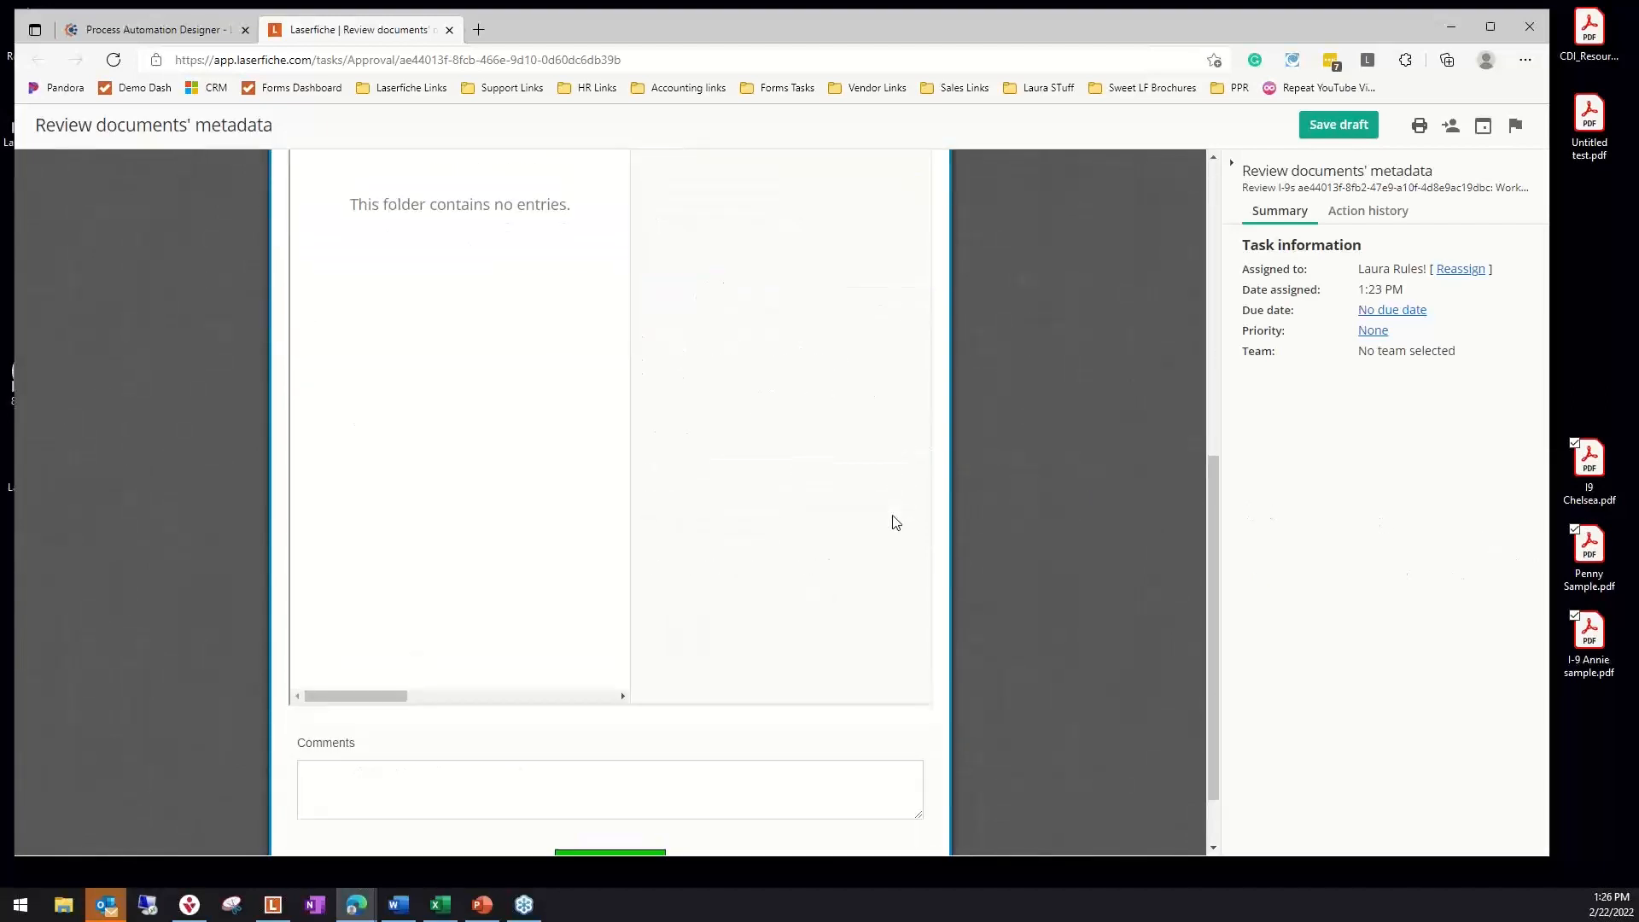
pyautogui.scroll(7, 907, 516)
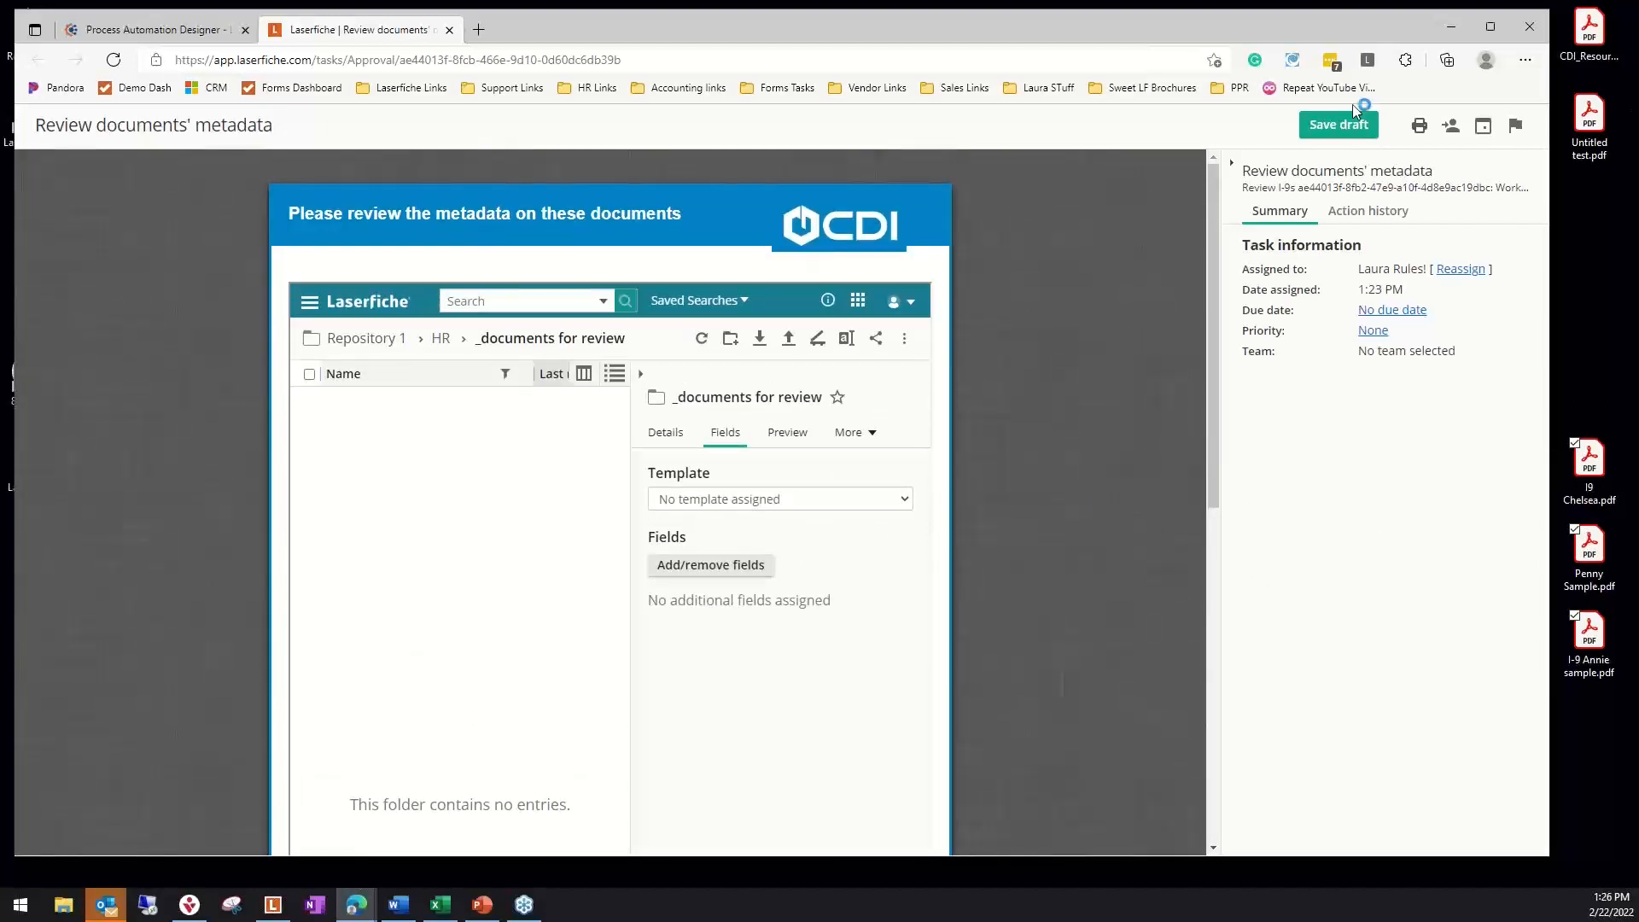
pyautogui.click(450, 31)
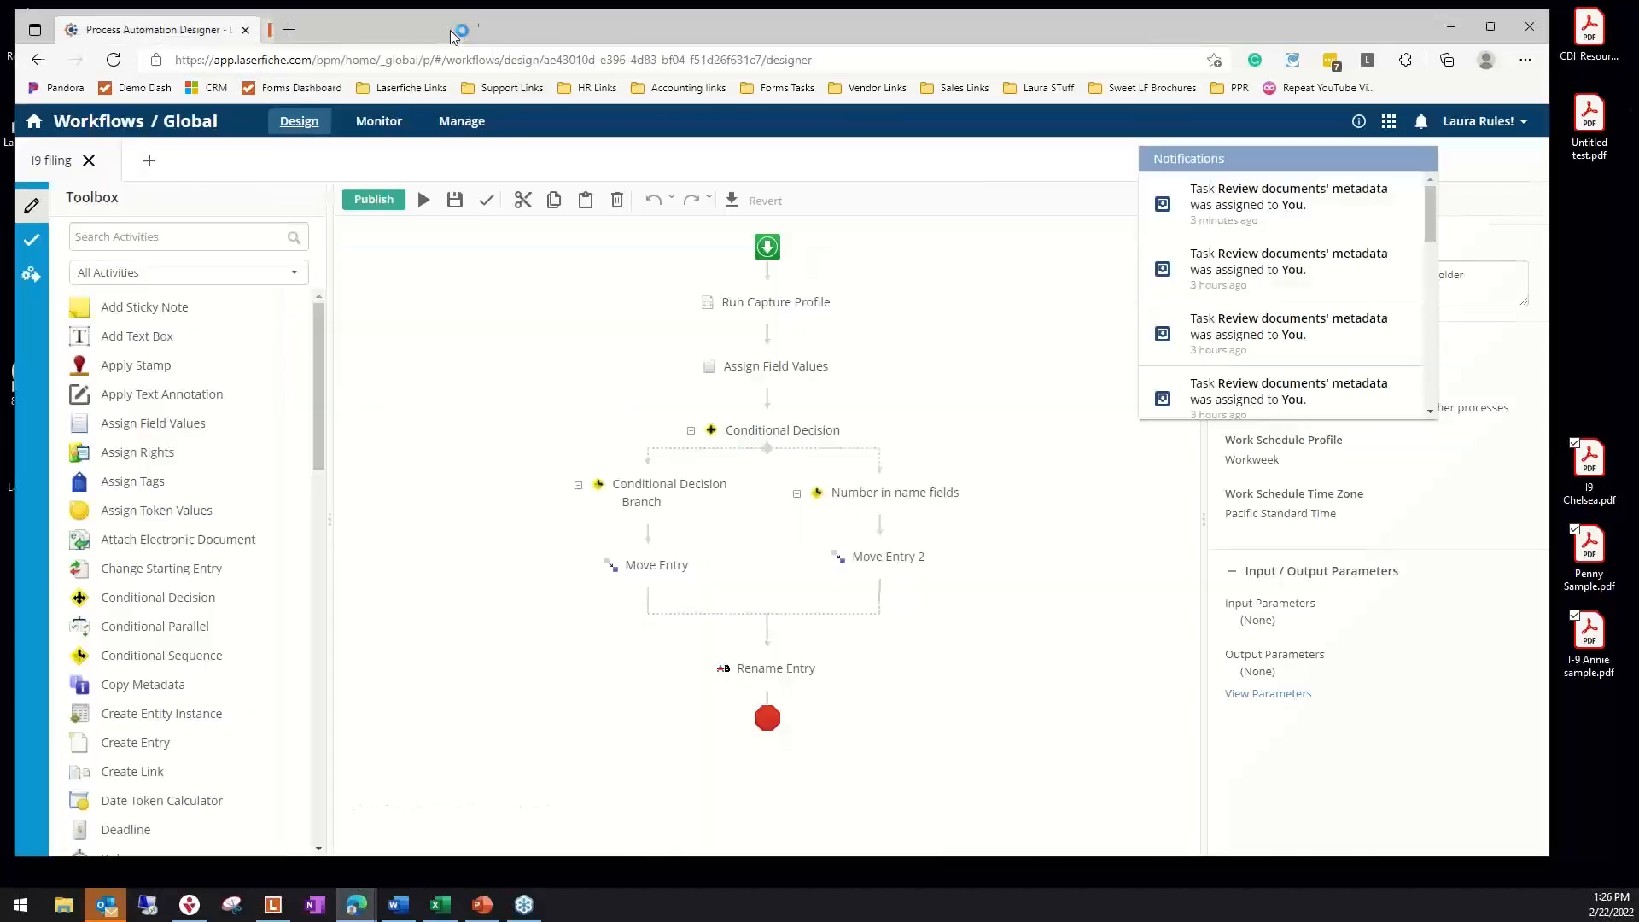
# Go to Repository 1 and open the 1. Incoming Documents subfolder of the HR folder to check the imported files
pyautogui.click(1390, 122)
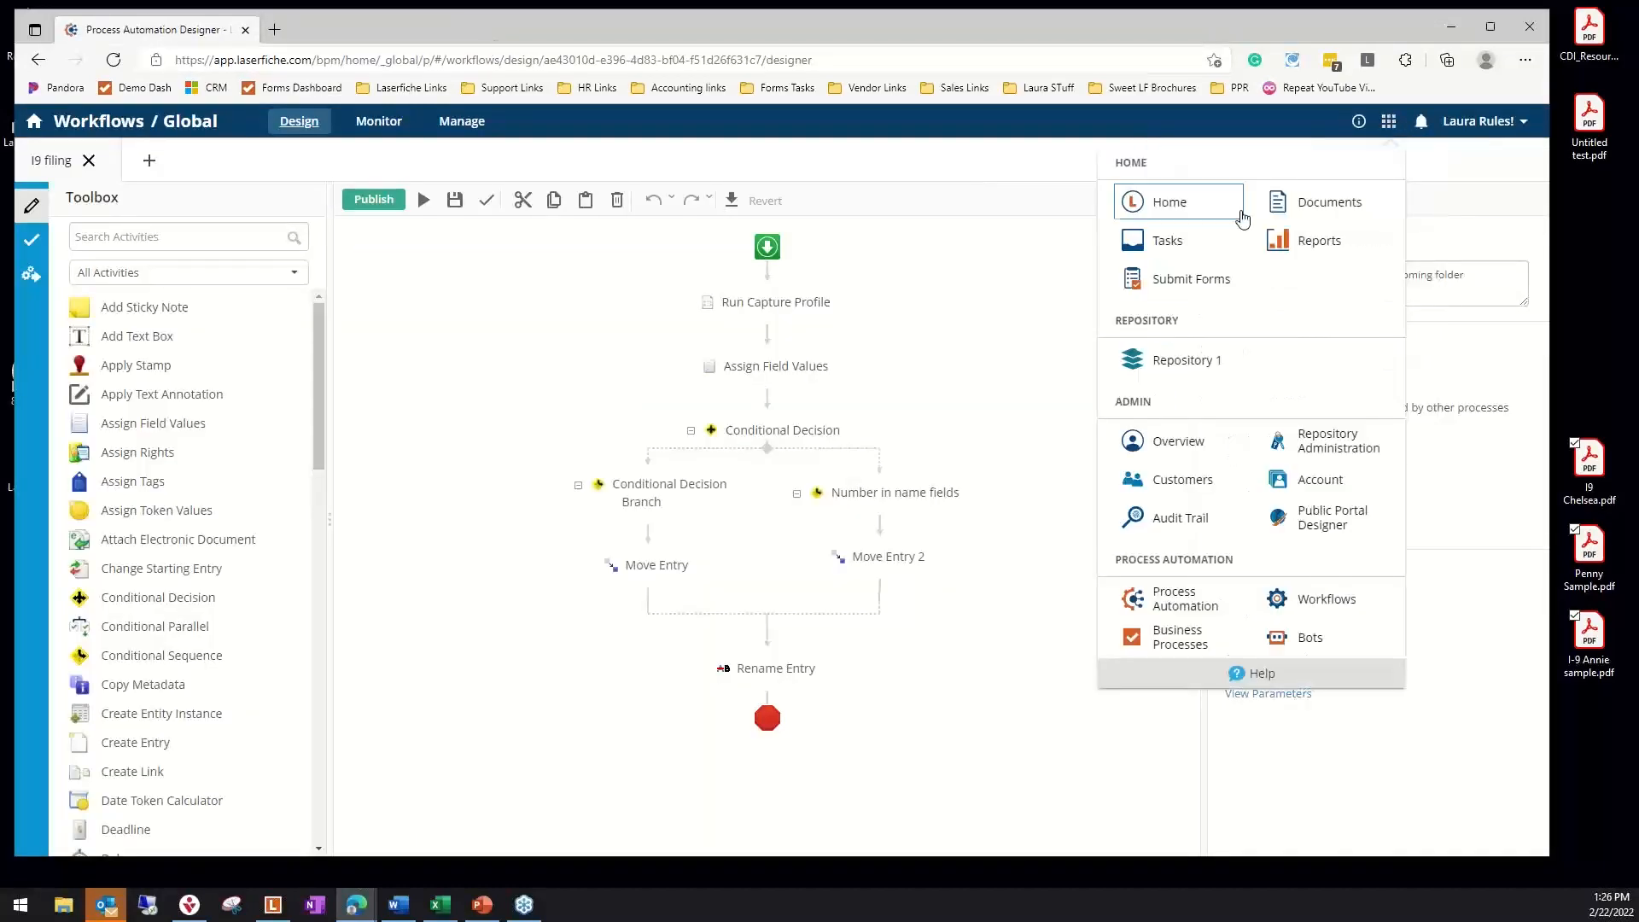
pyautogui.click(1192, 360)
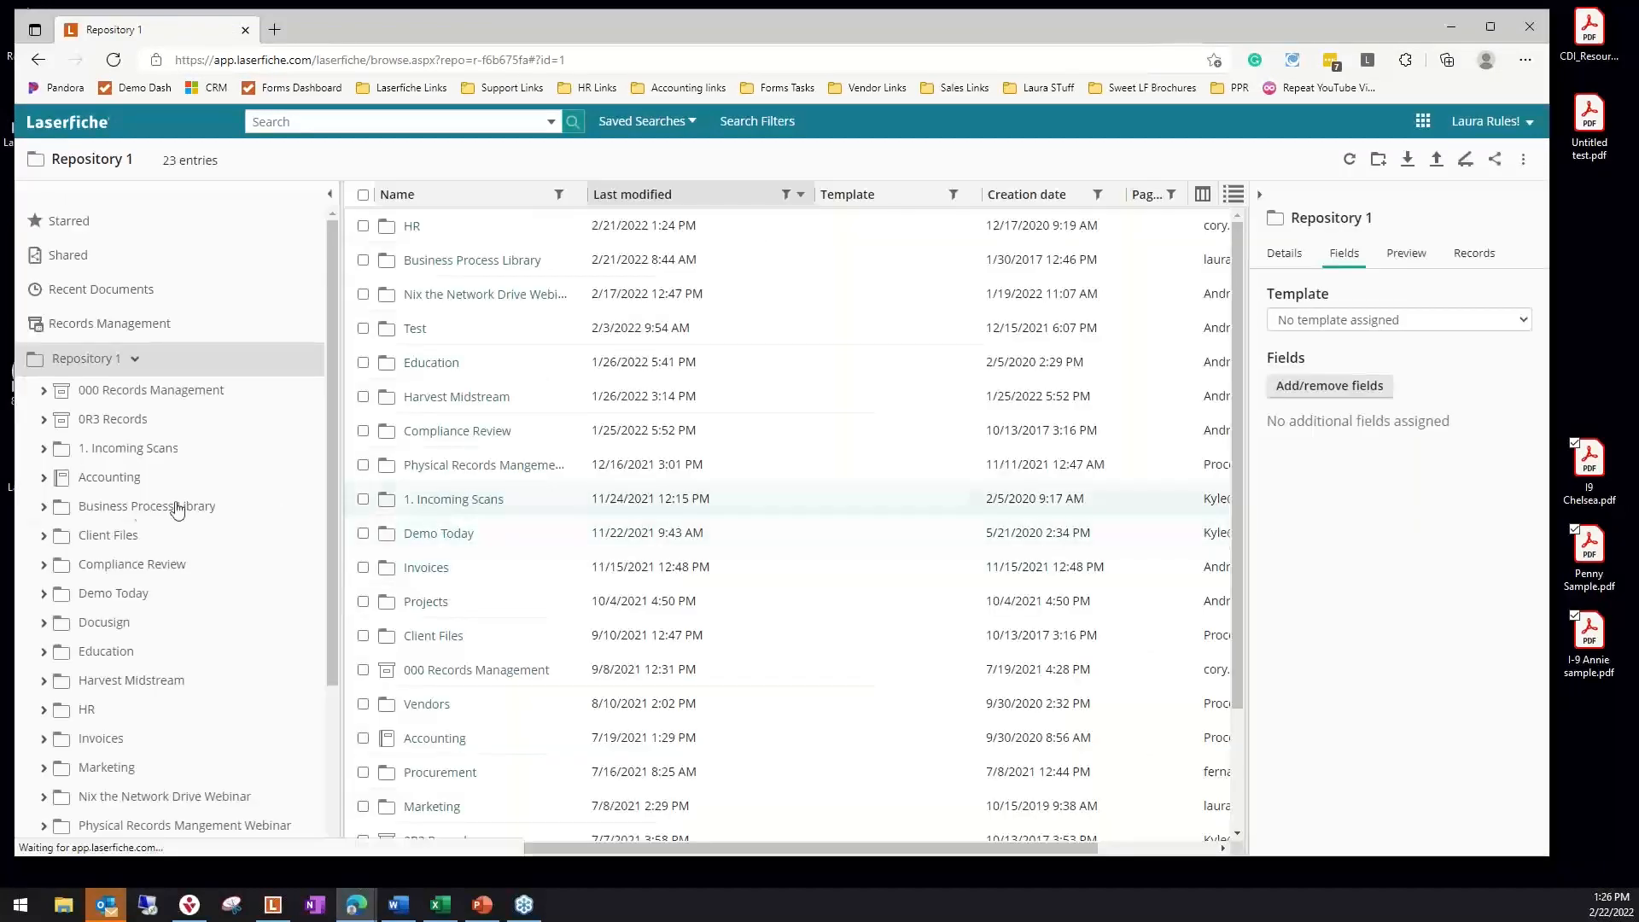
pyautogui.click(43, 710)
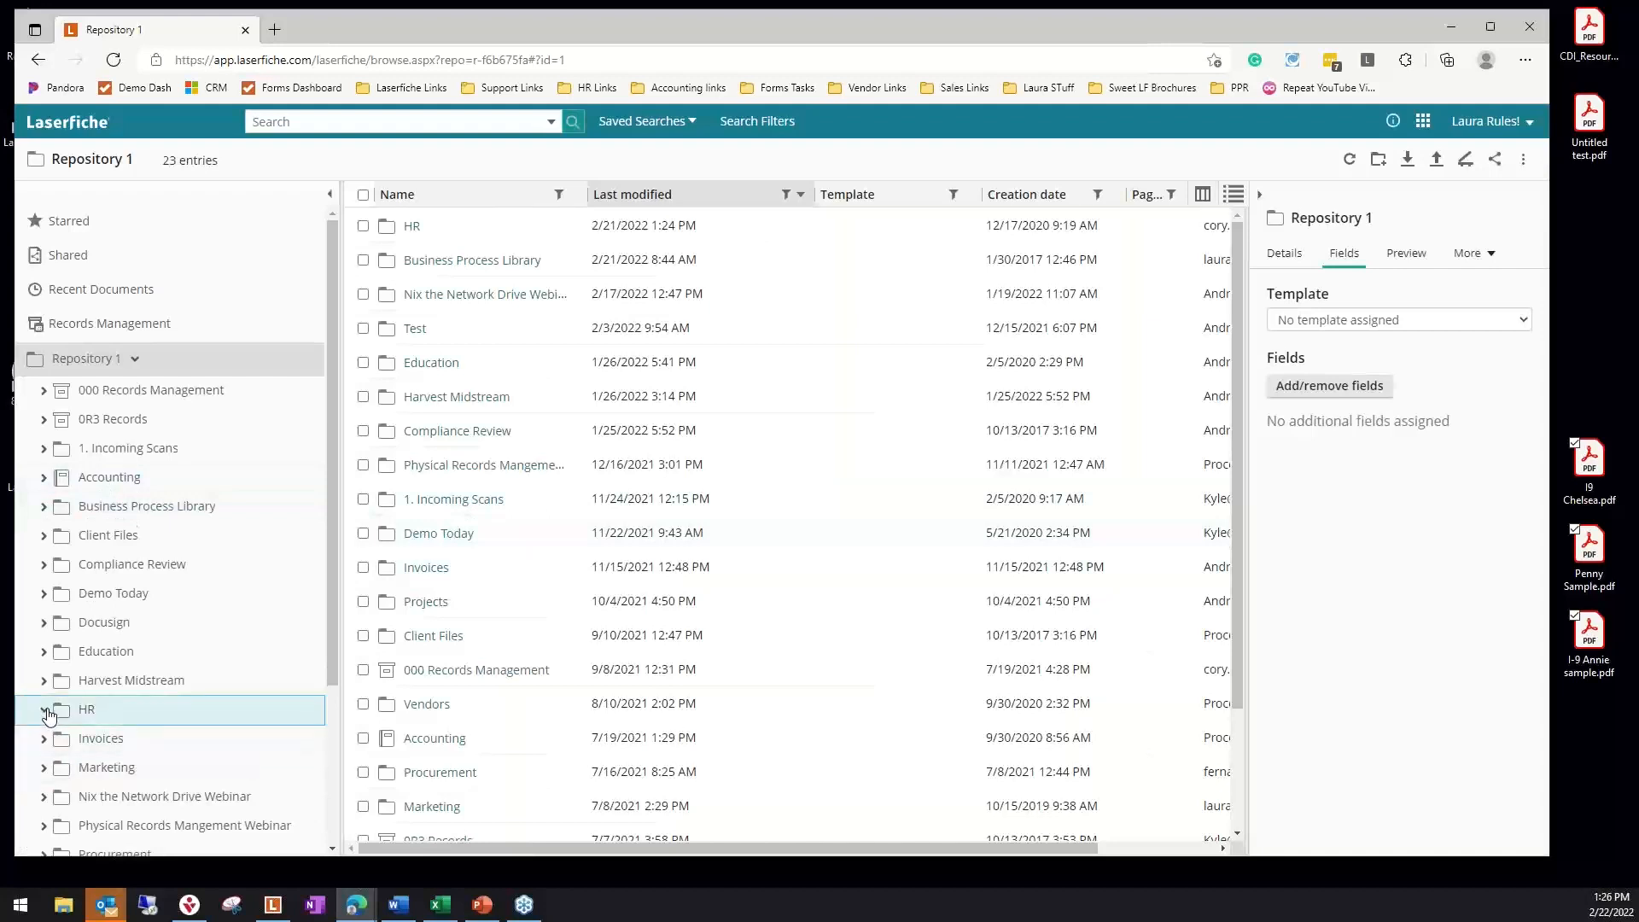
pyautogui.click(141, 767)
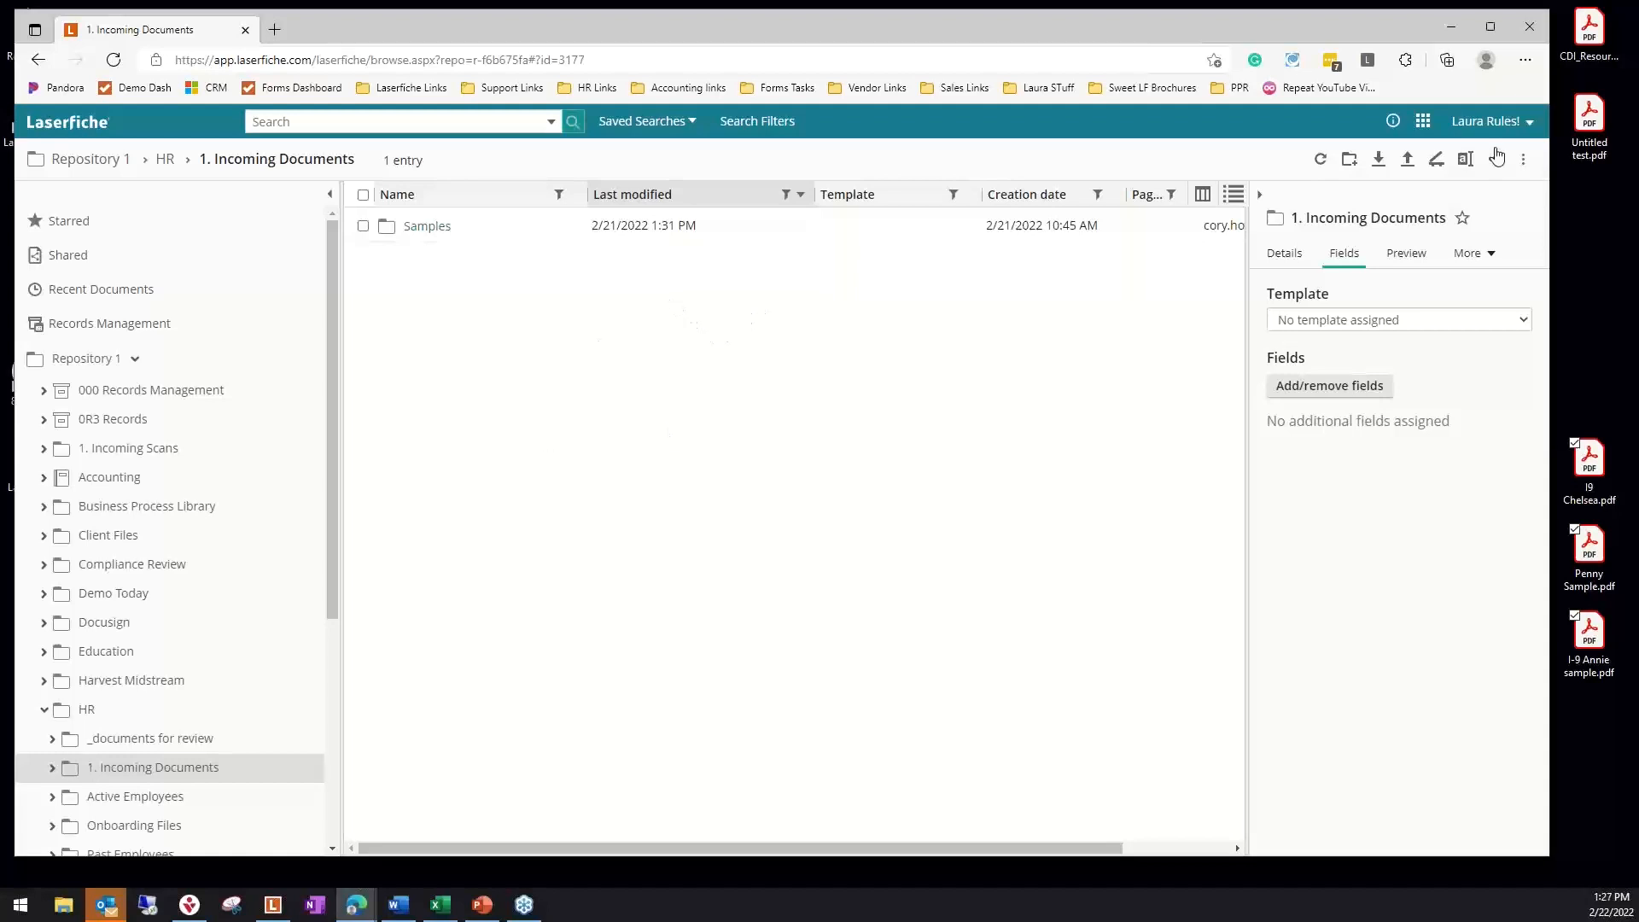
# Open today's Review documents' metadata task from the open Tasks list, look through its review form and close it
pyautogui.click(1423, 122)
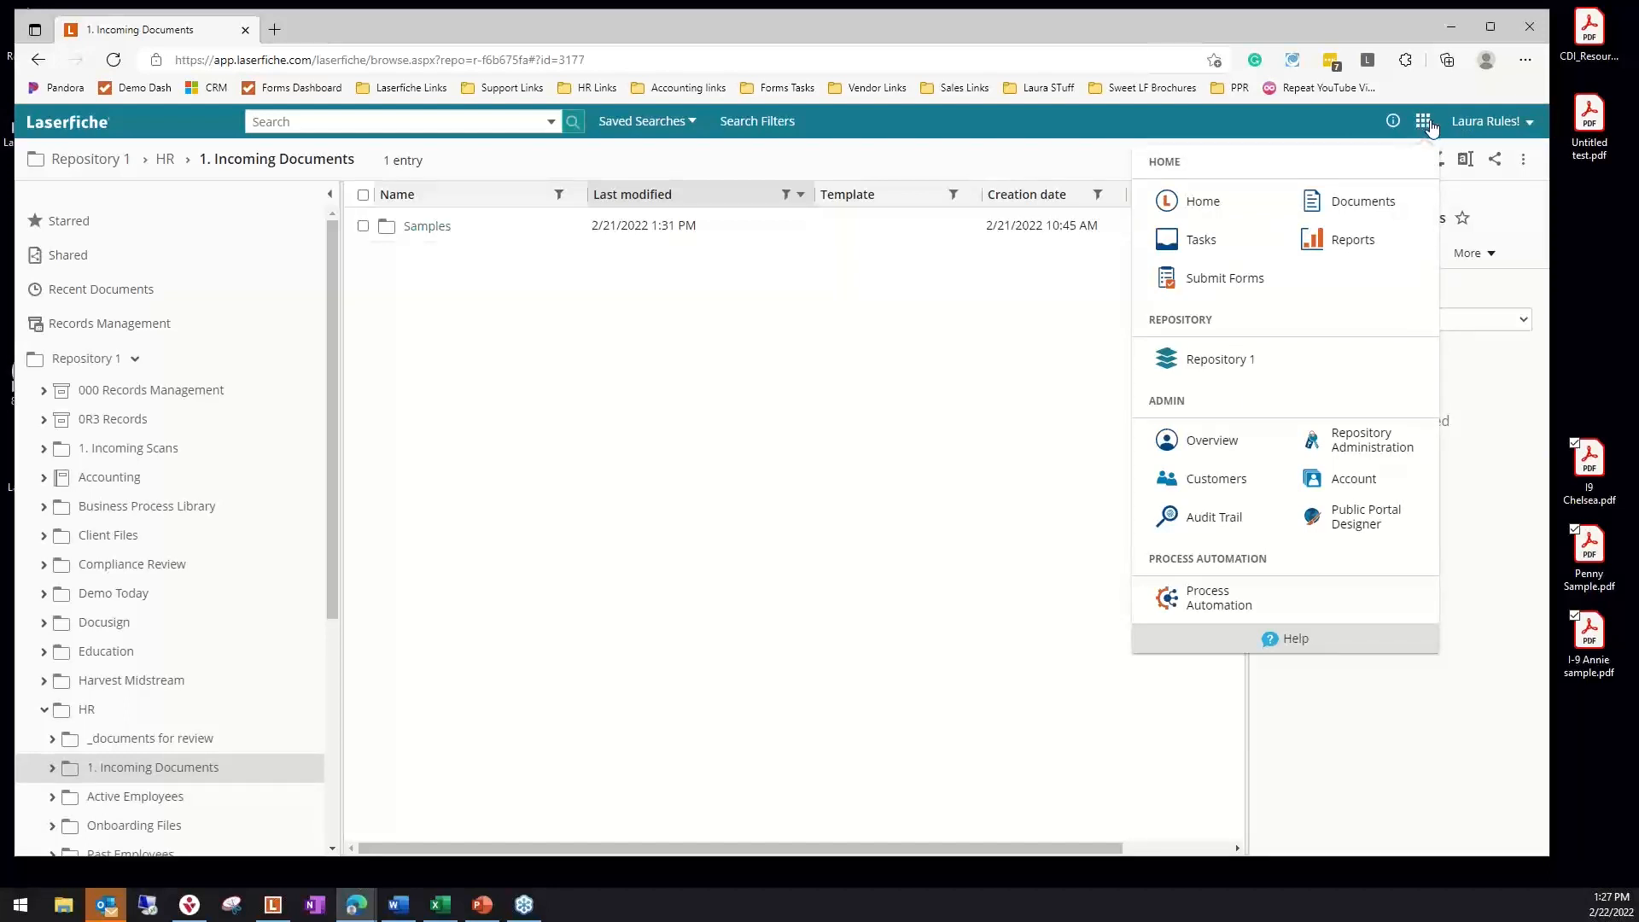
pyautogui.click(1197, 243)
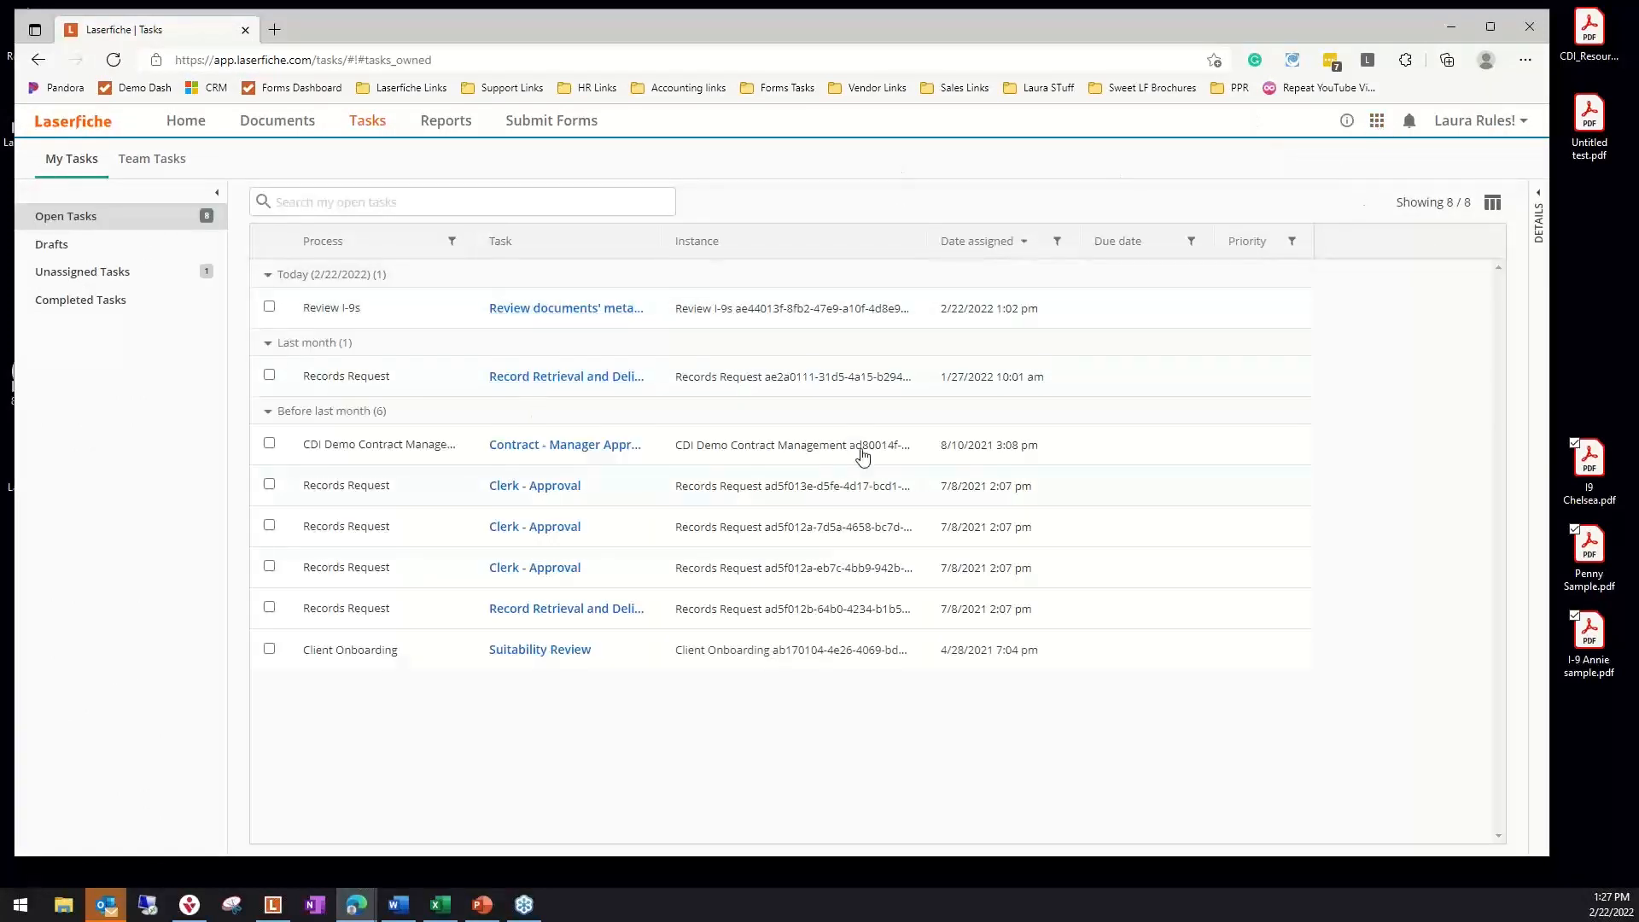
pyautogui.click(570, 309)
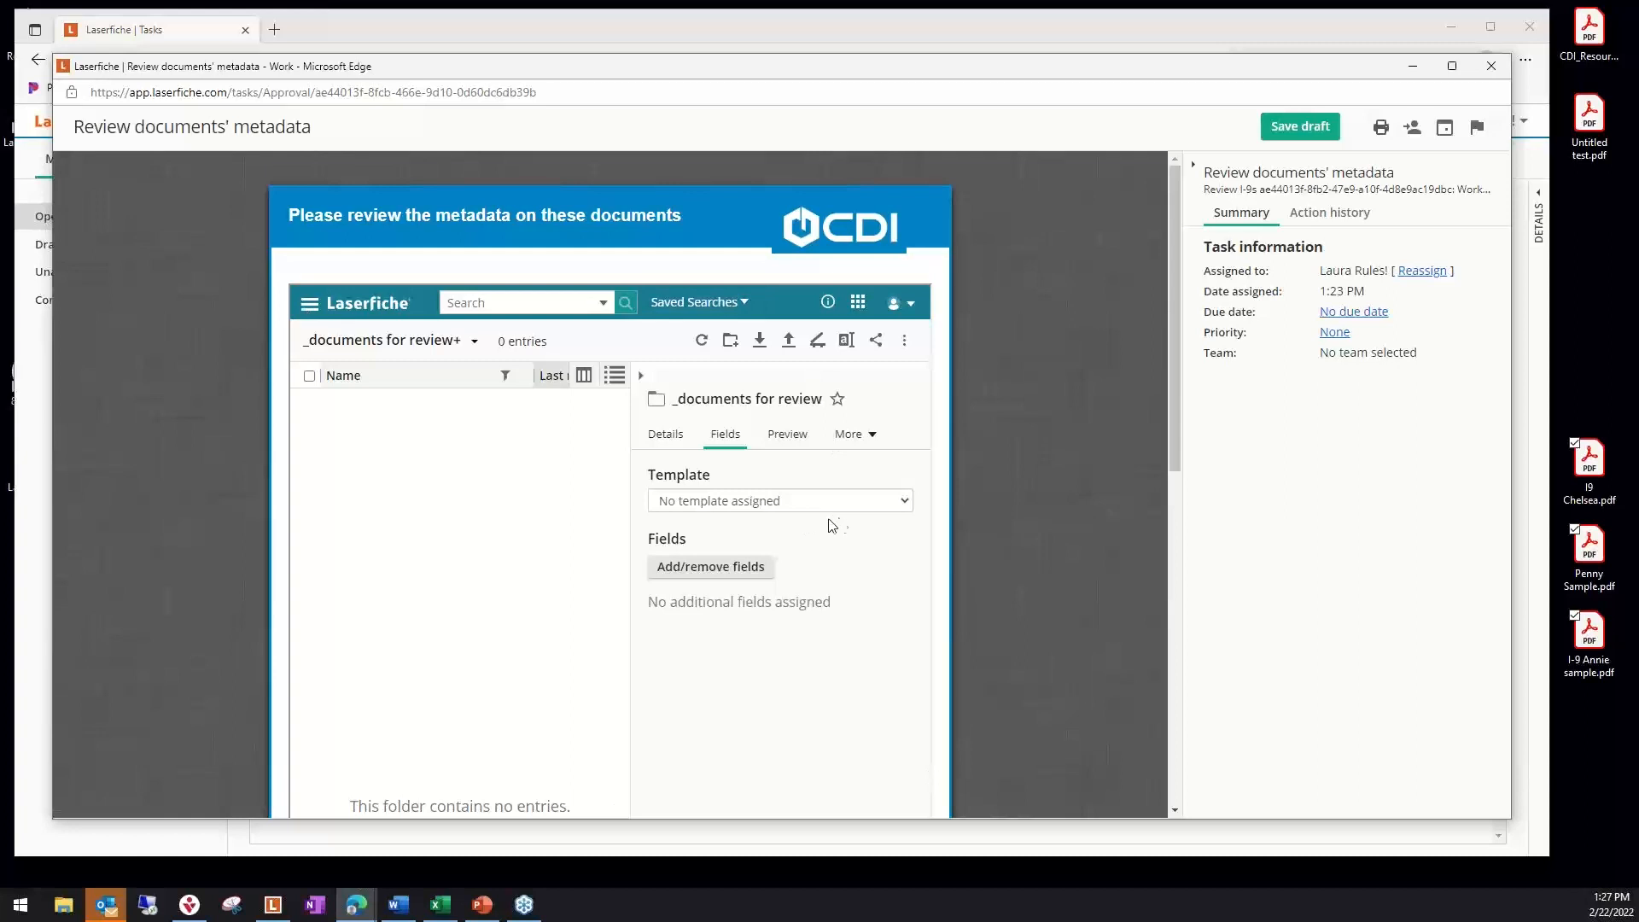
pyautogui.scroll(-10, 837, 525)
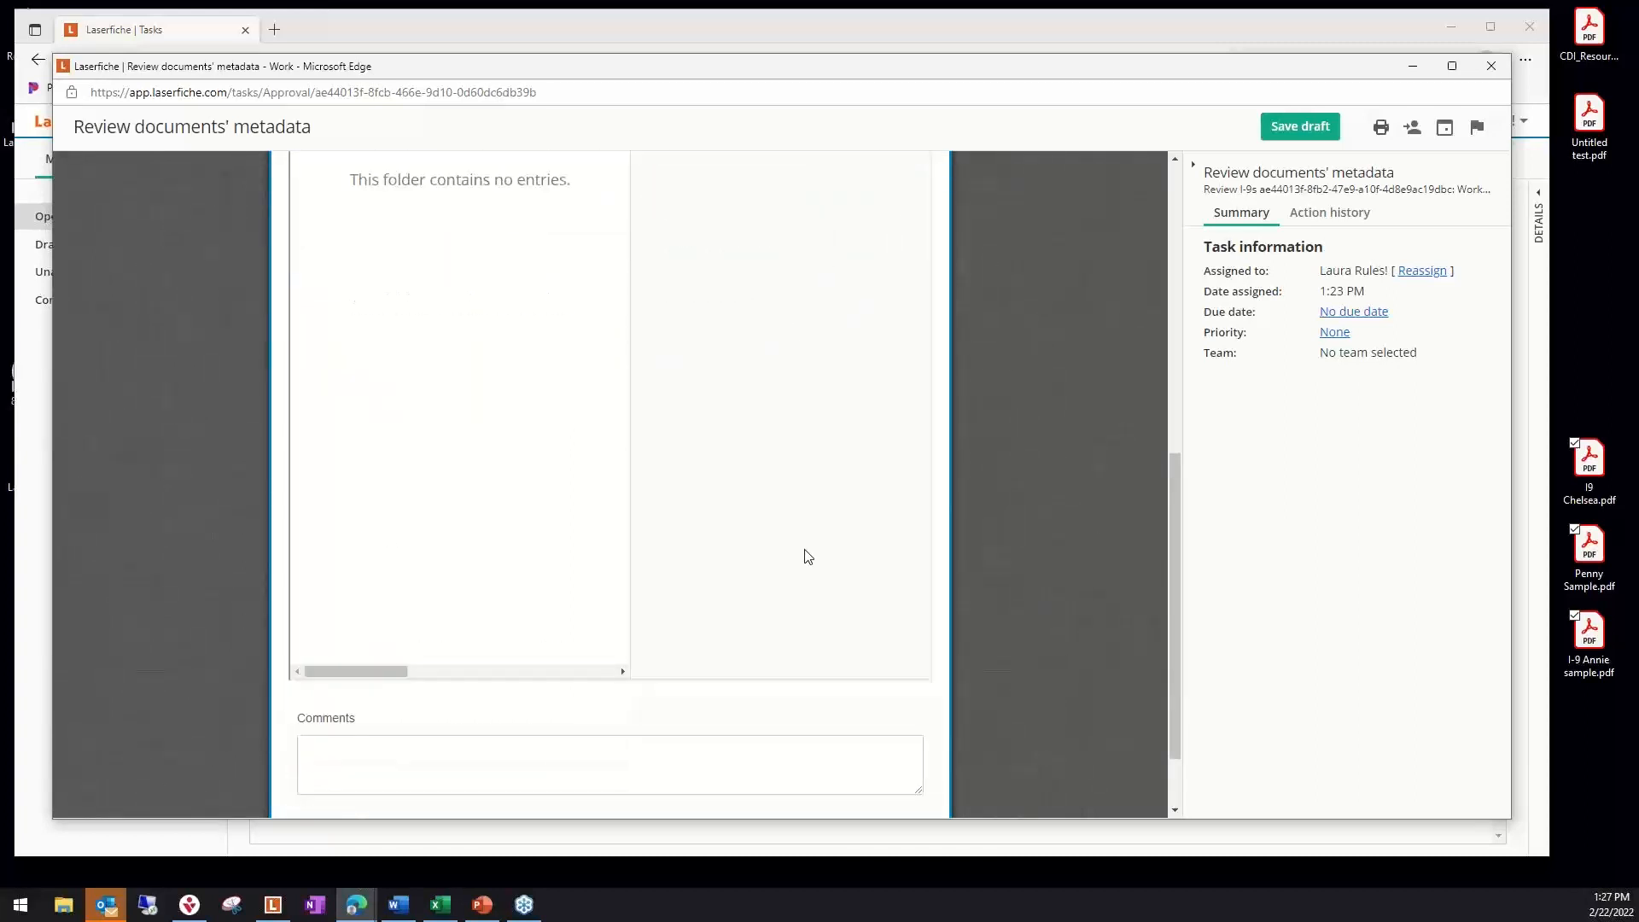
pyautogui.scroll(10, 809, 561)
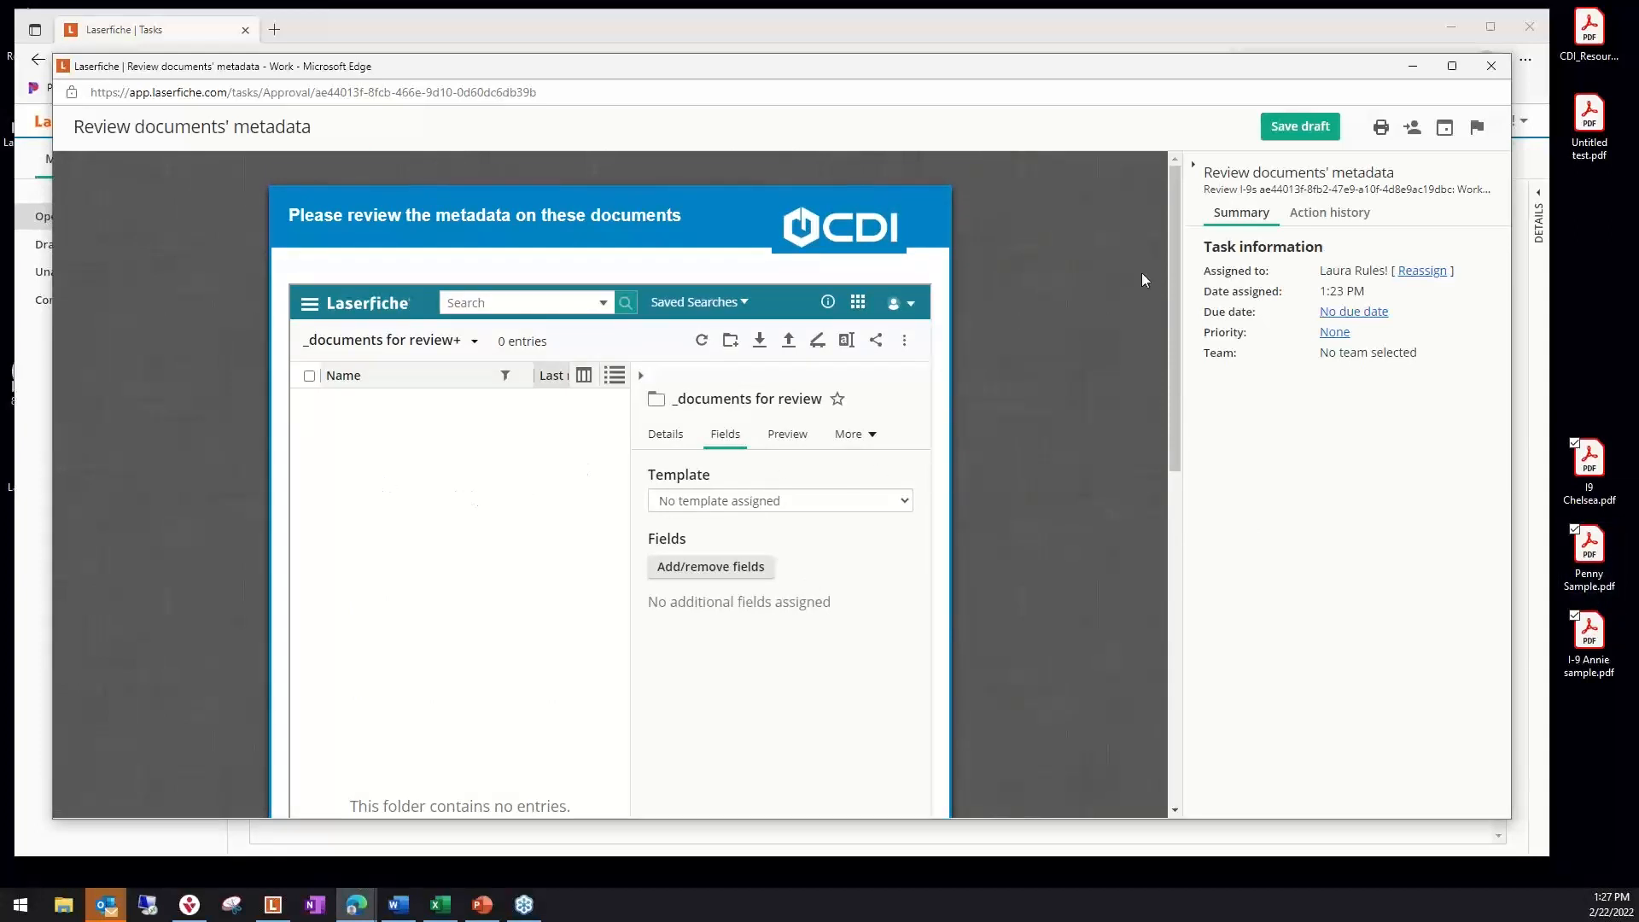
pyautogui.click(1492, 66)
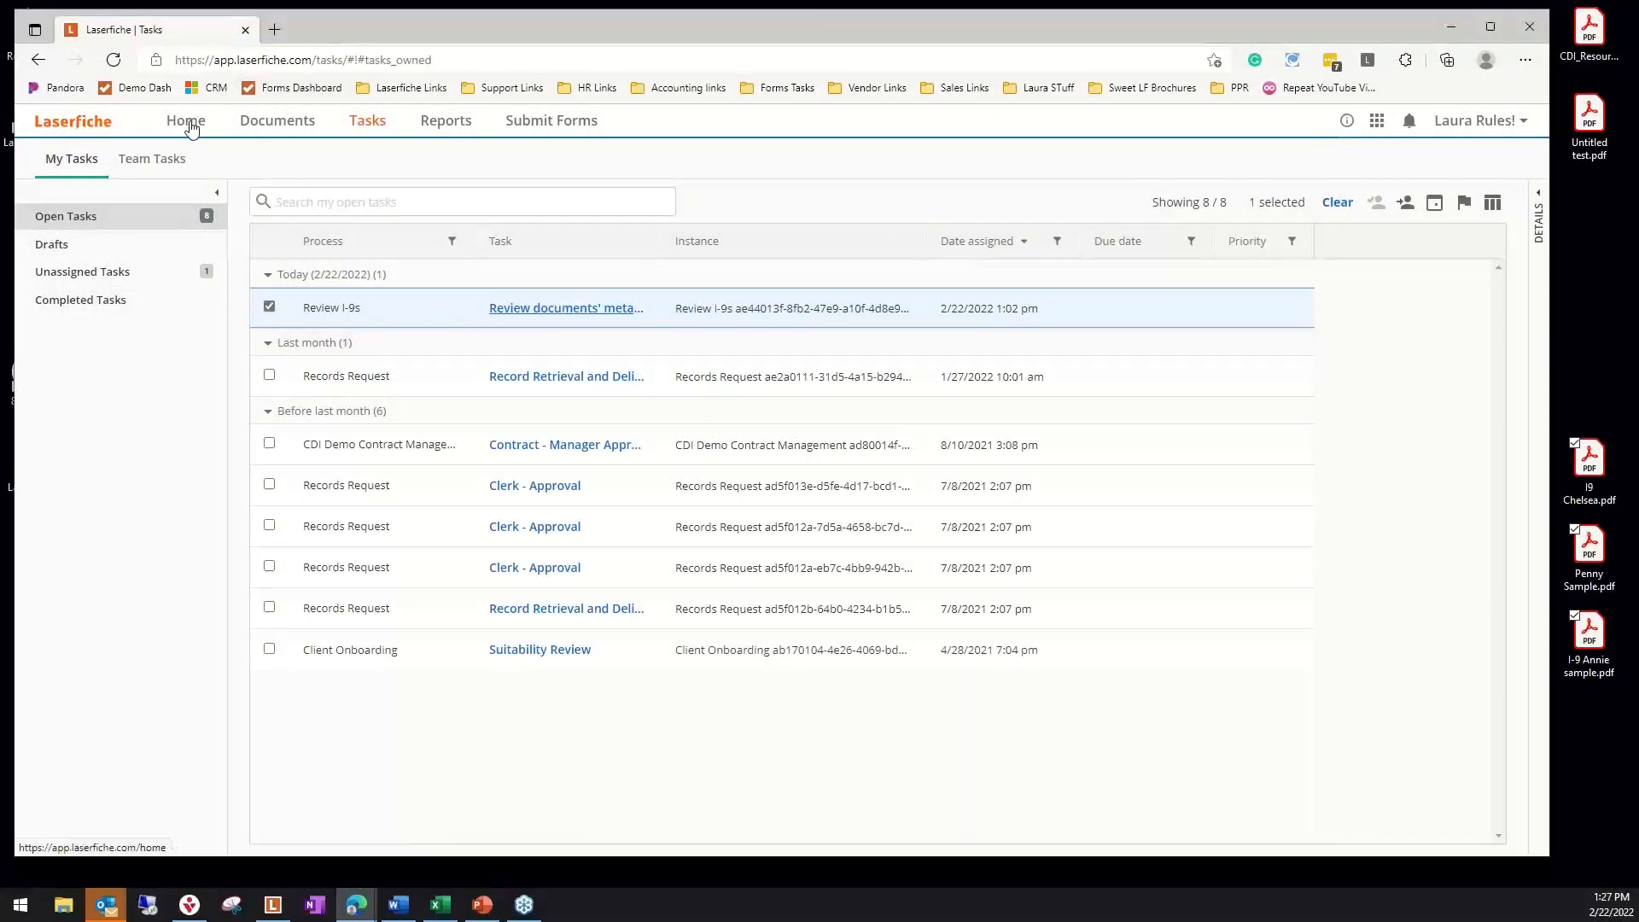
# Go to Repository 1 and open the HR Generalist's employee folder under Active Employees in the HR folder
pyautogui.click(1377, 121)
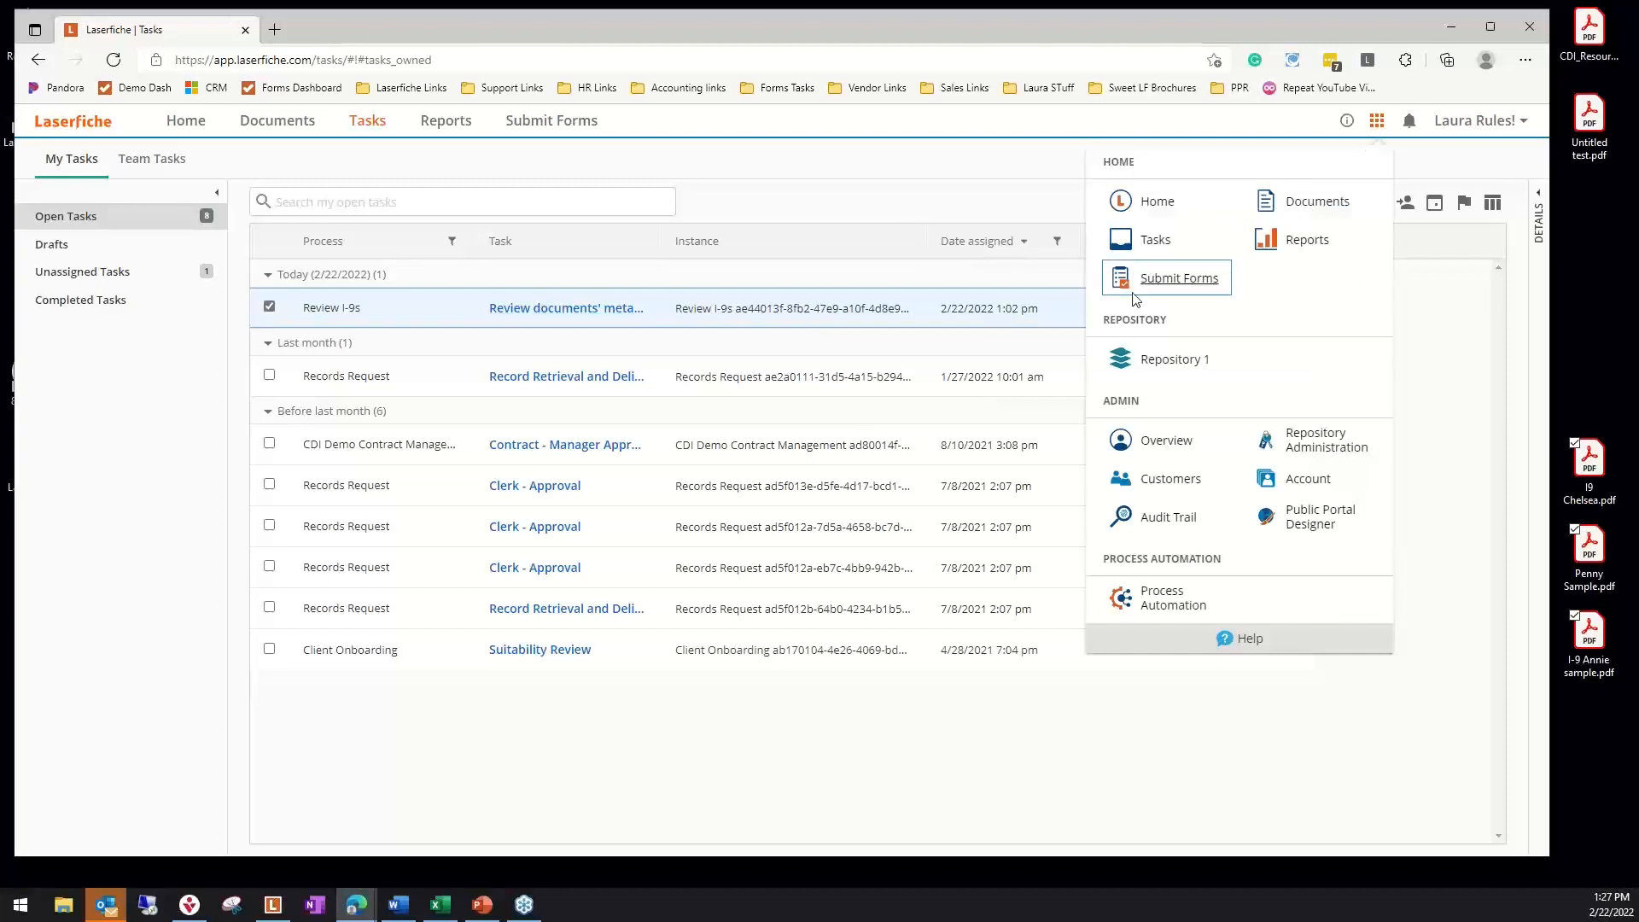
pyautogui.click(1175, 360)
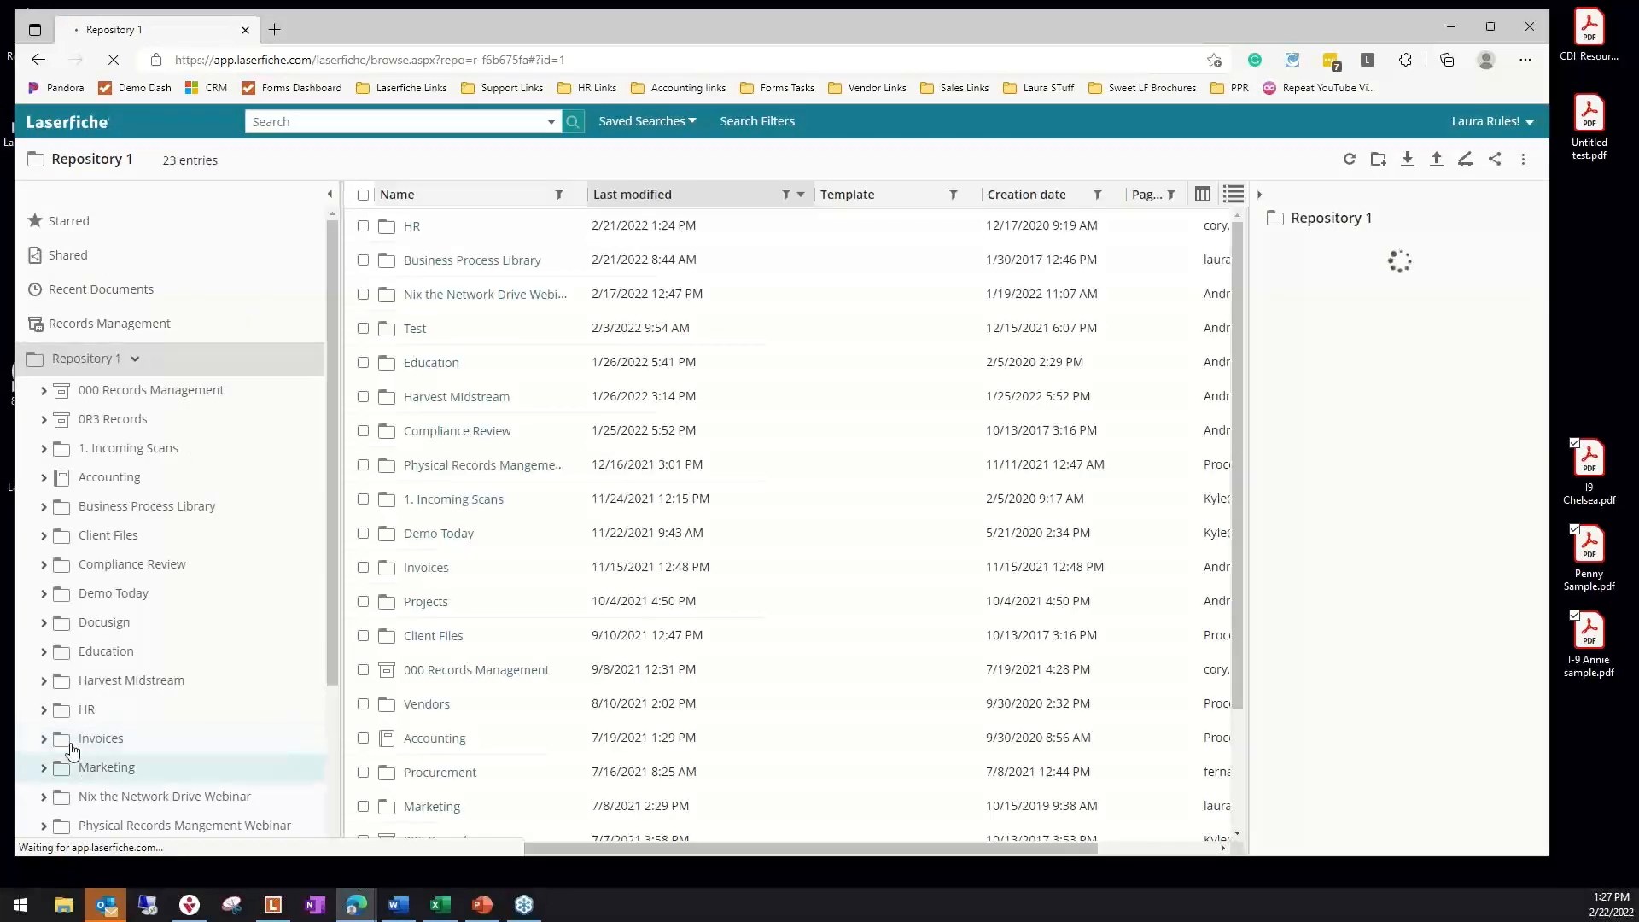
pyautogui.click(46, 715)
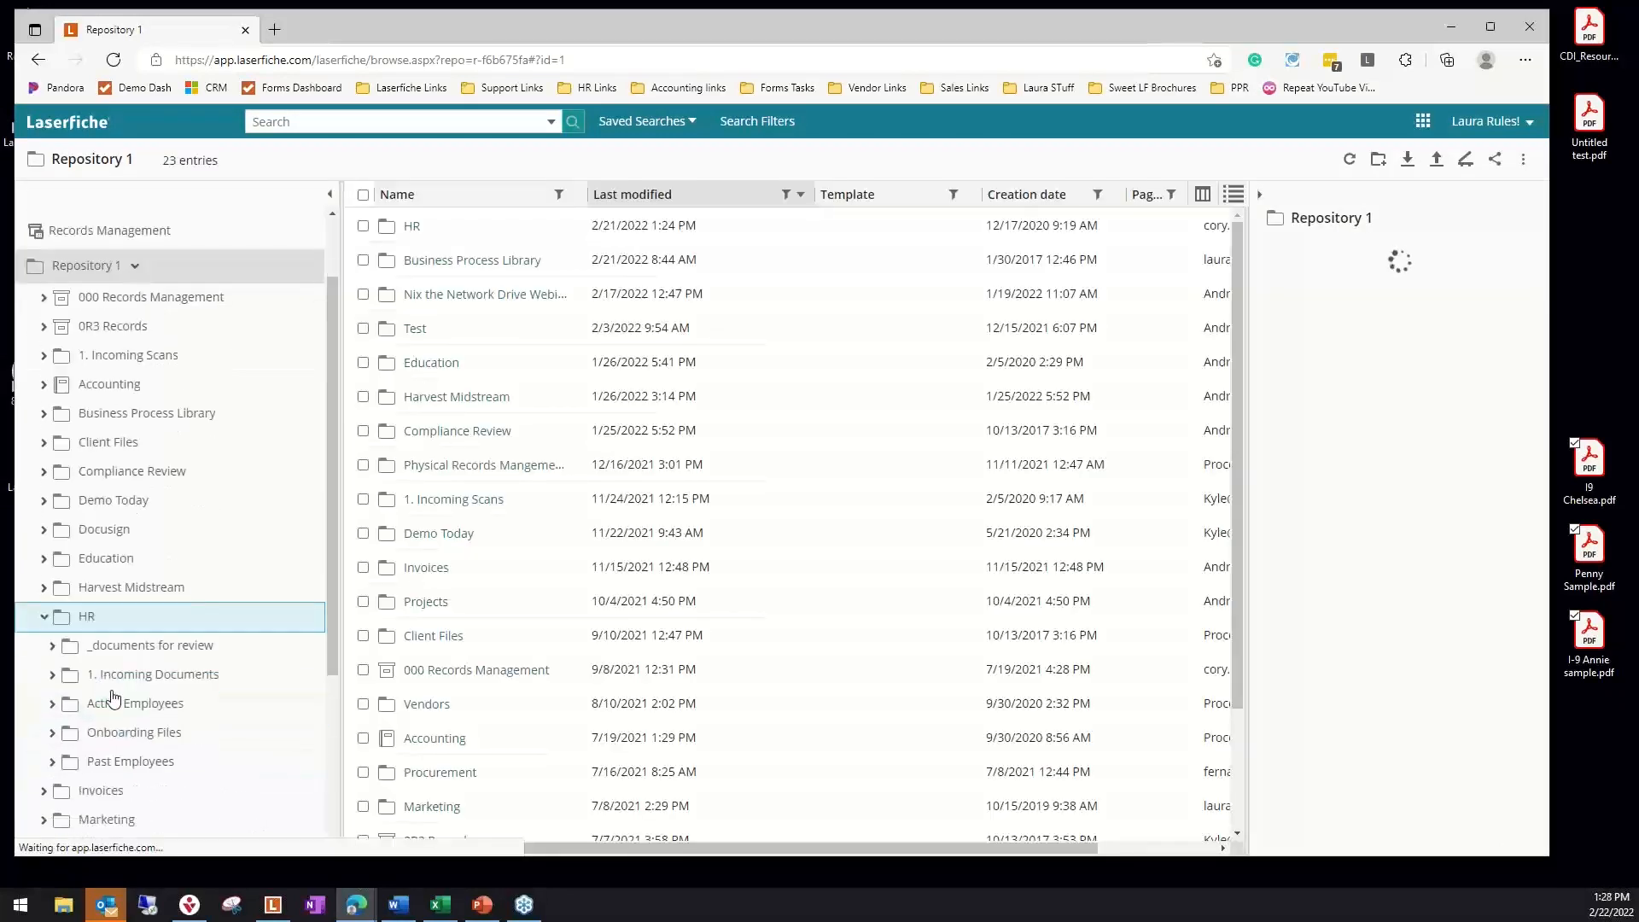
pyautogui.click(52, 700)
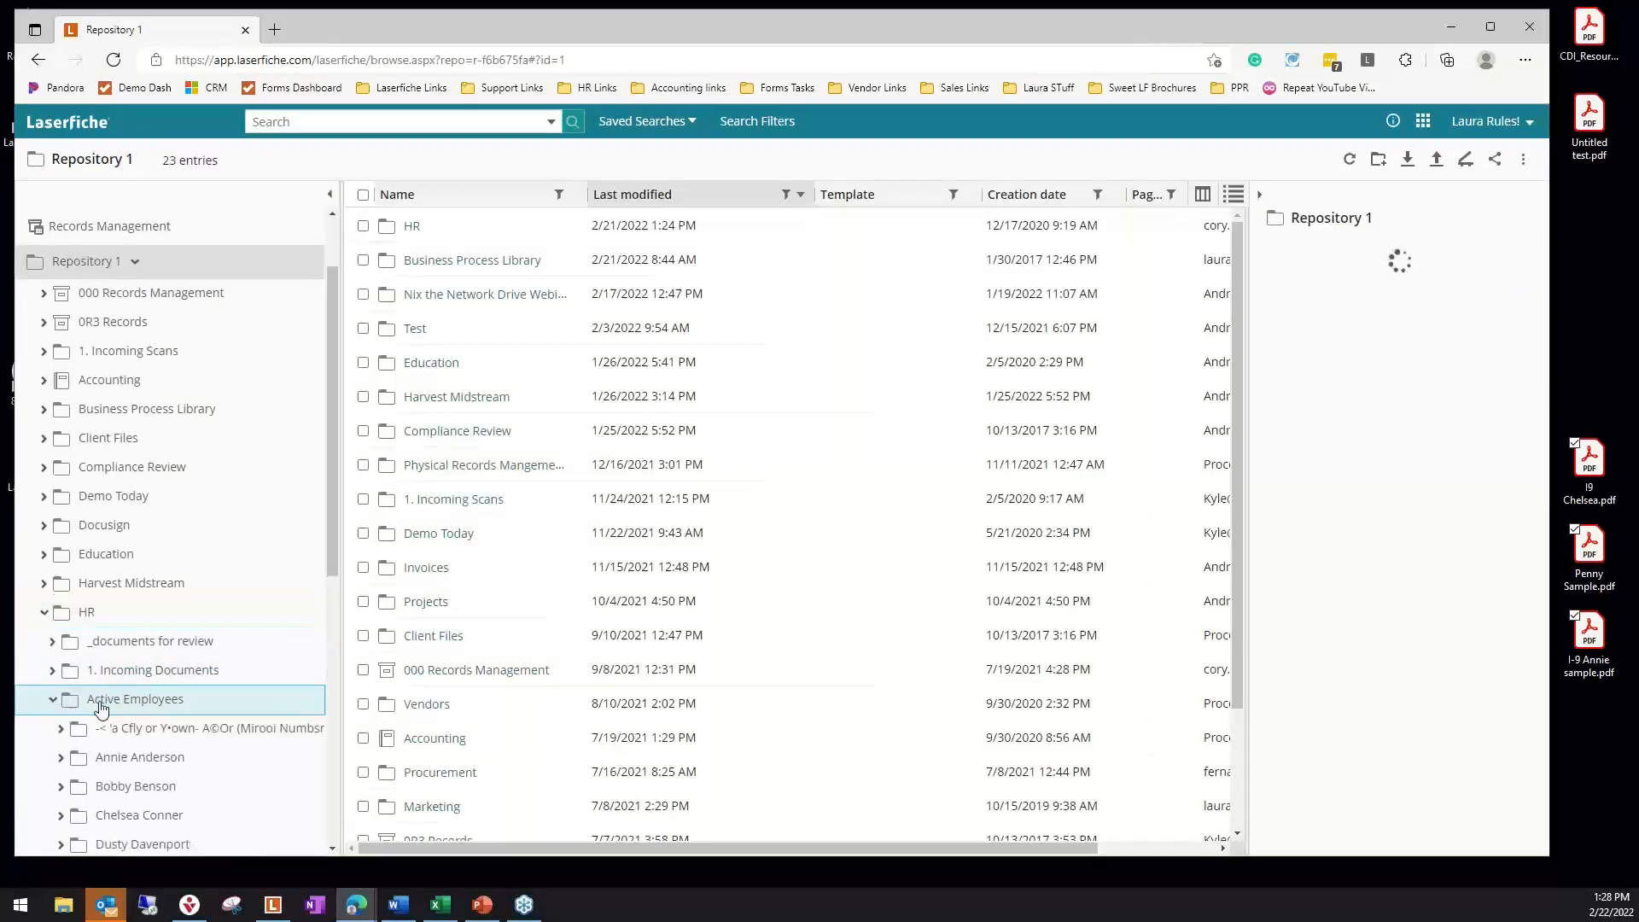
pyautogui.scroll(-2, 128, 700)
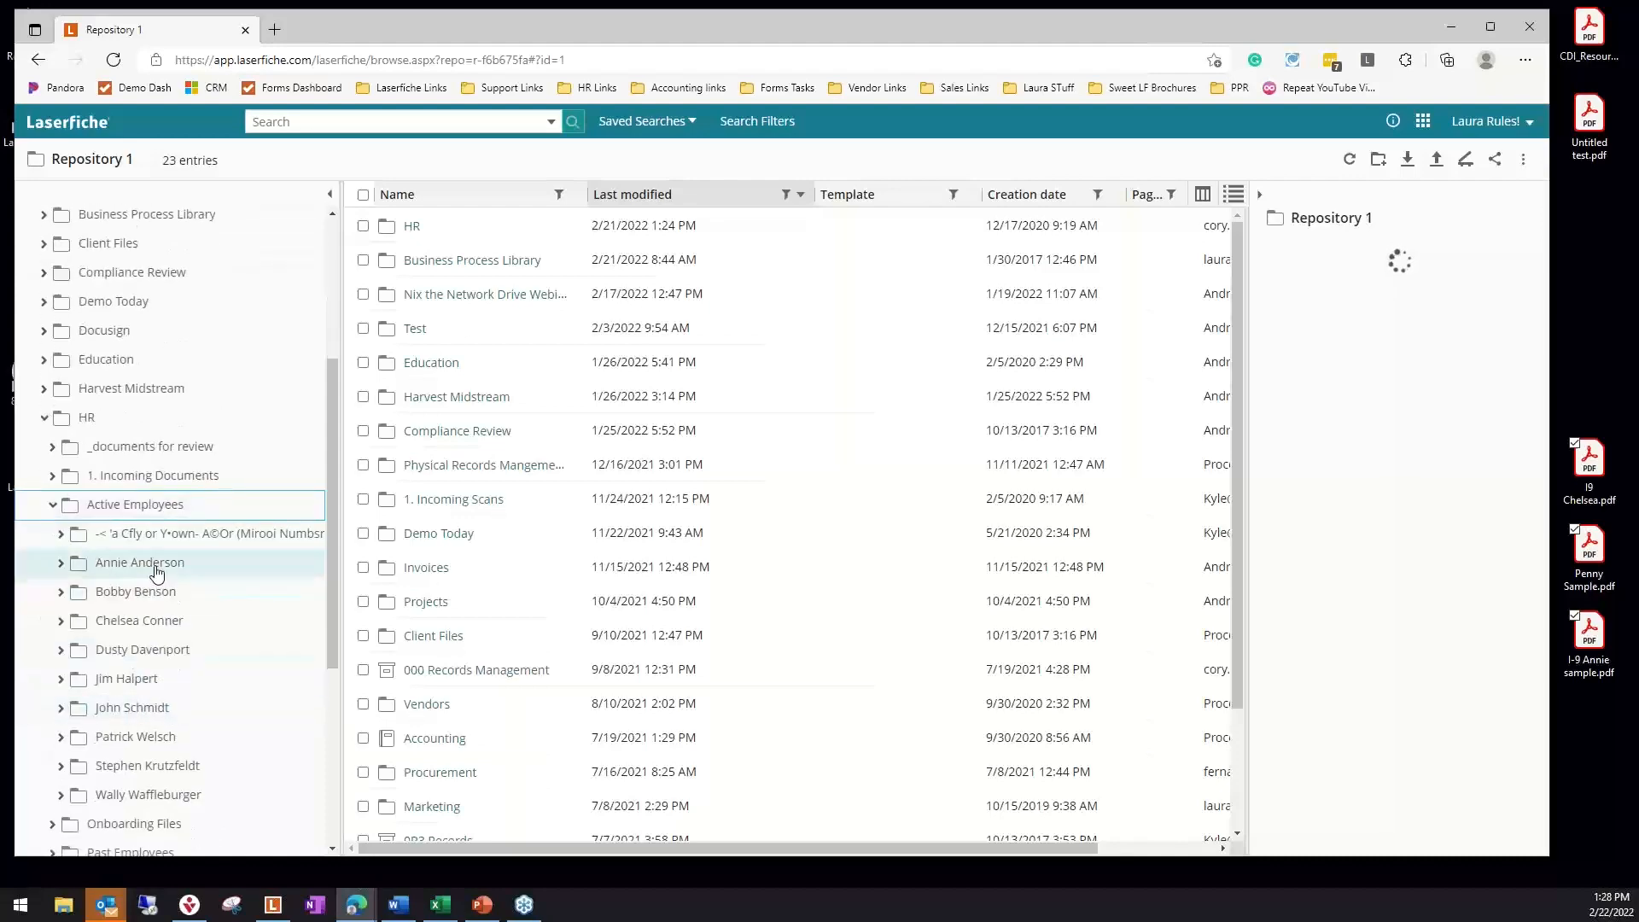
pyautogui.scroll(-1, 128, 683)
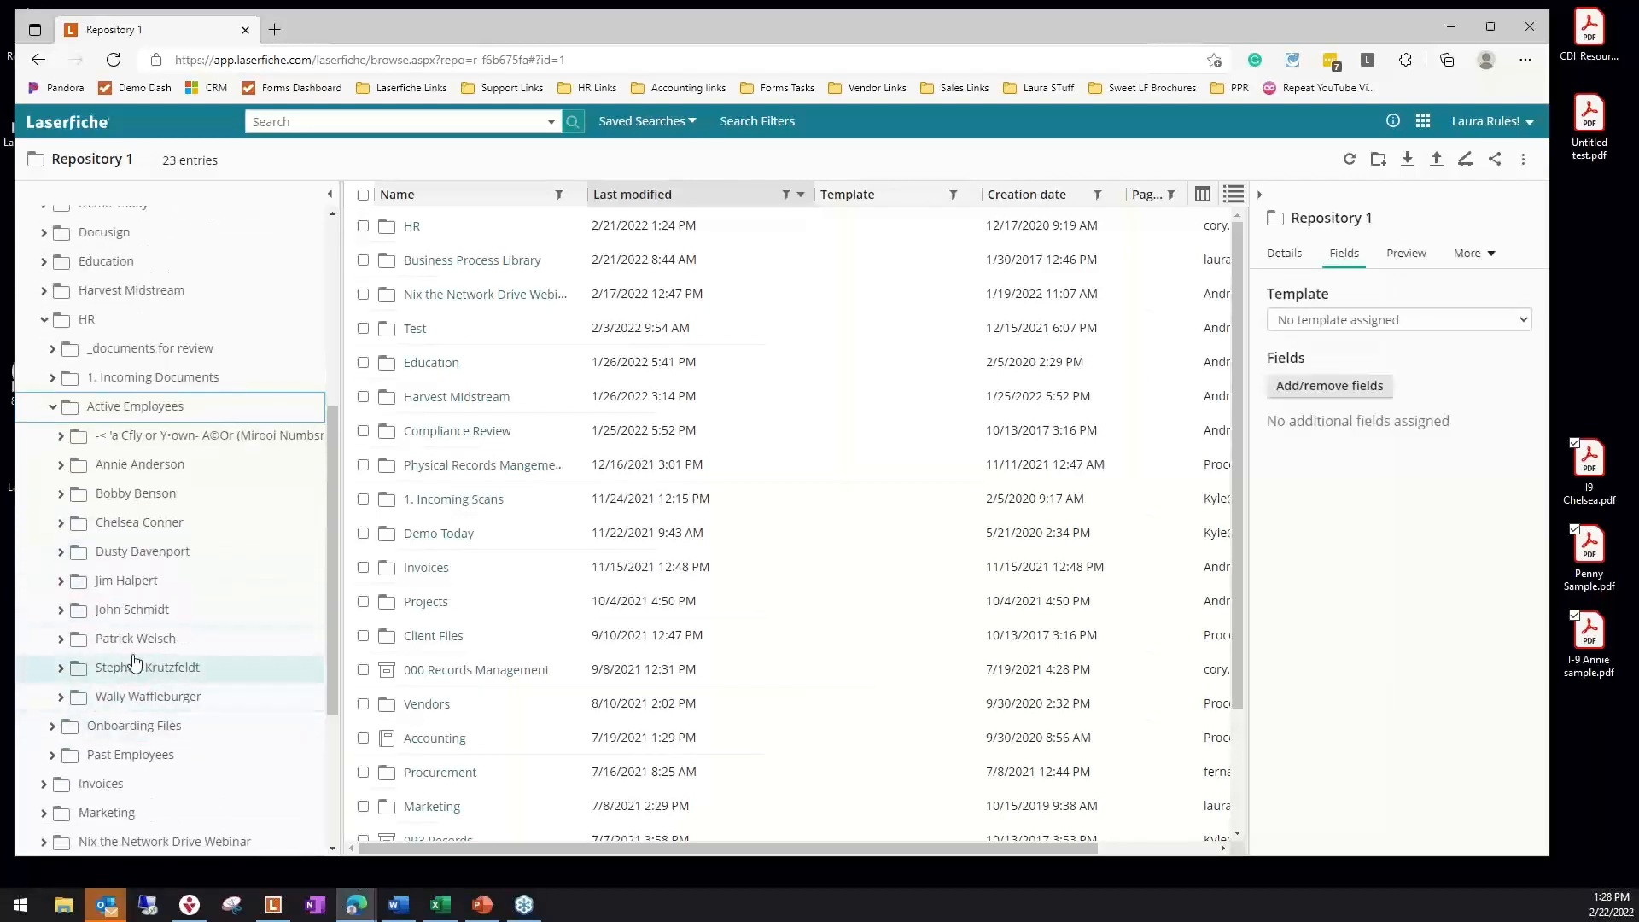
pyautogui.click(149, 533)
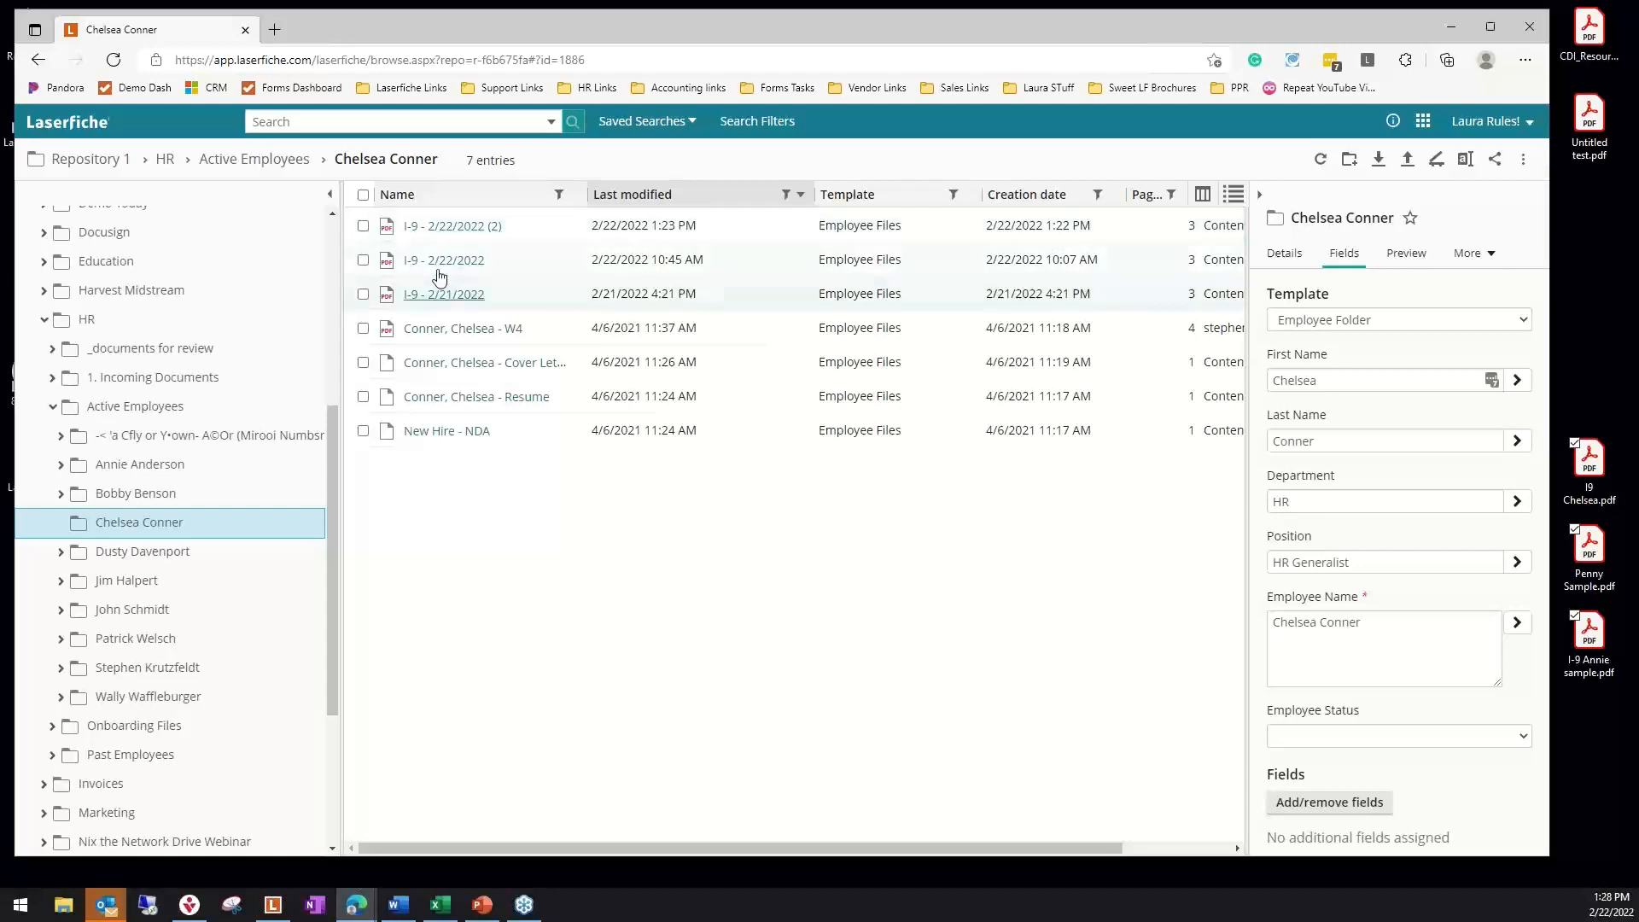
# Check the filed I-9 - 2/22/2022 (2) document in a widened preview pane and in the document viewer, and return to the employee folder
pyautogui.click(363, 227)
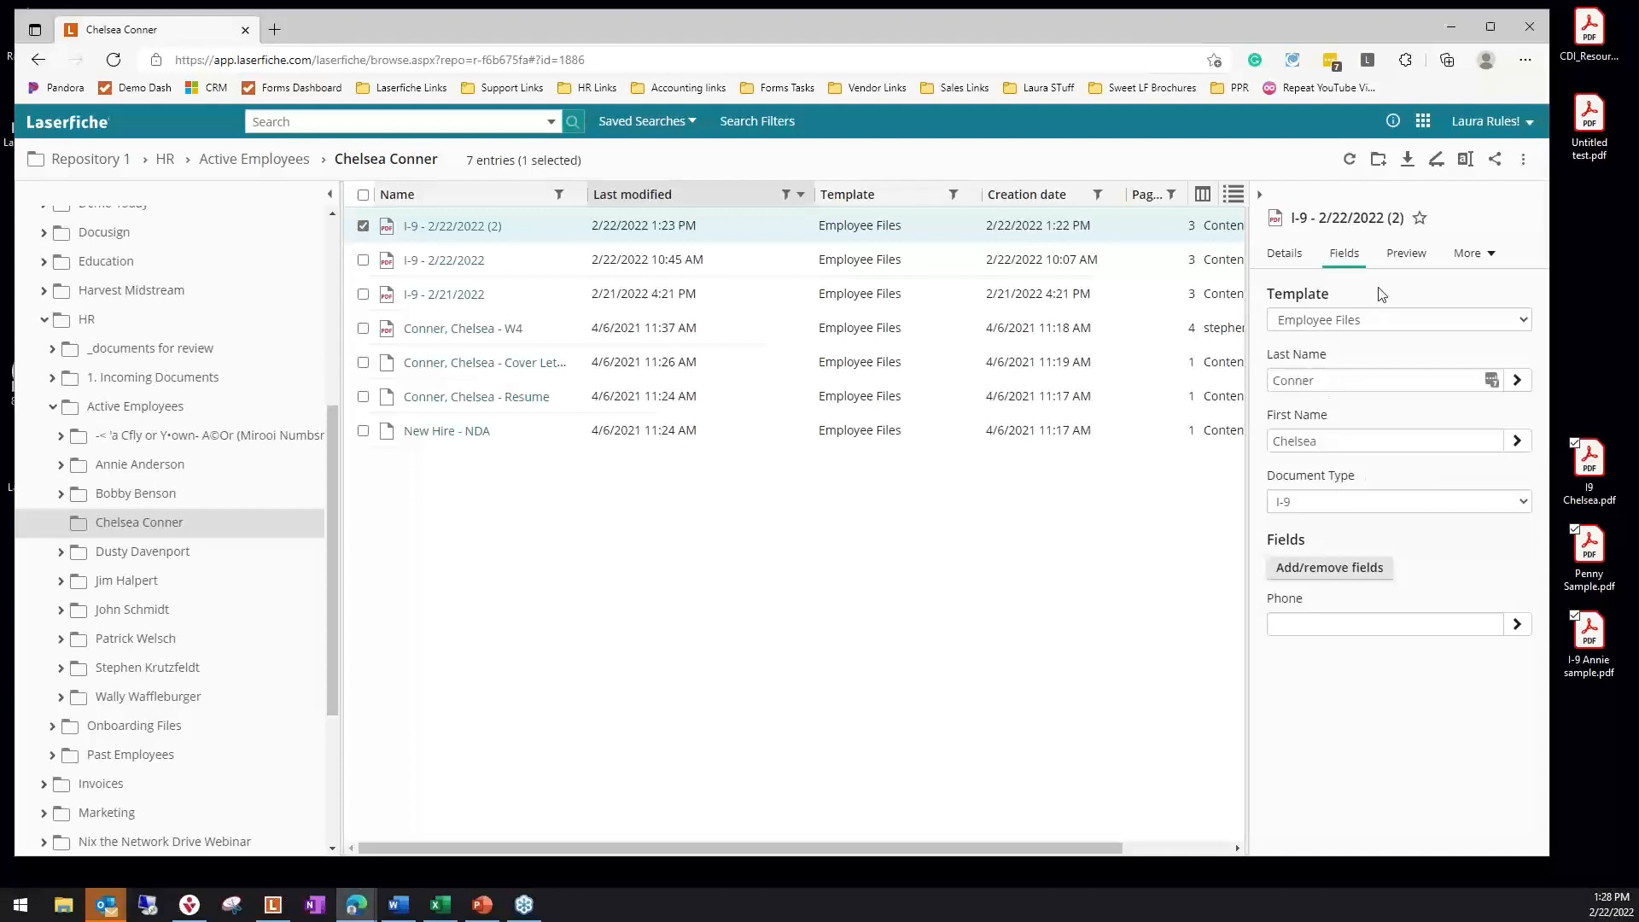
pyautogui.click(1404, 255)
pyautogui.moveTo(1249, 307); pyautogui.dragTo(1049, 313)
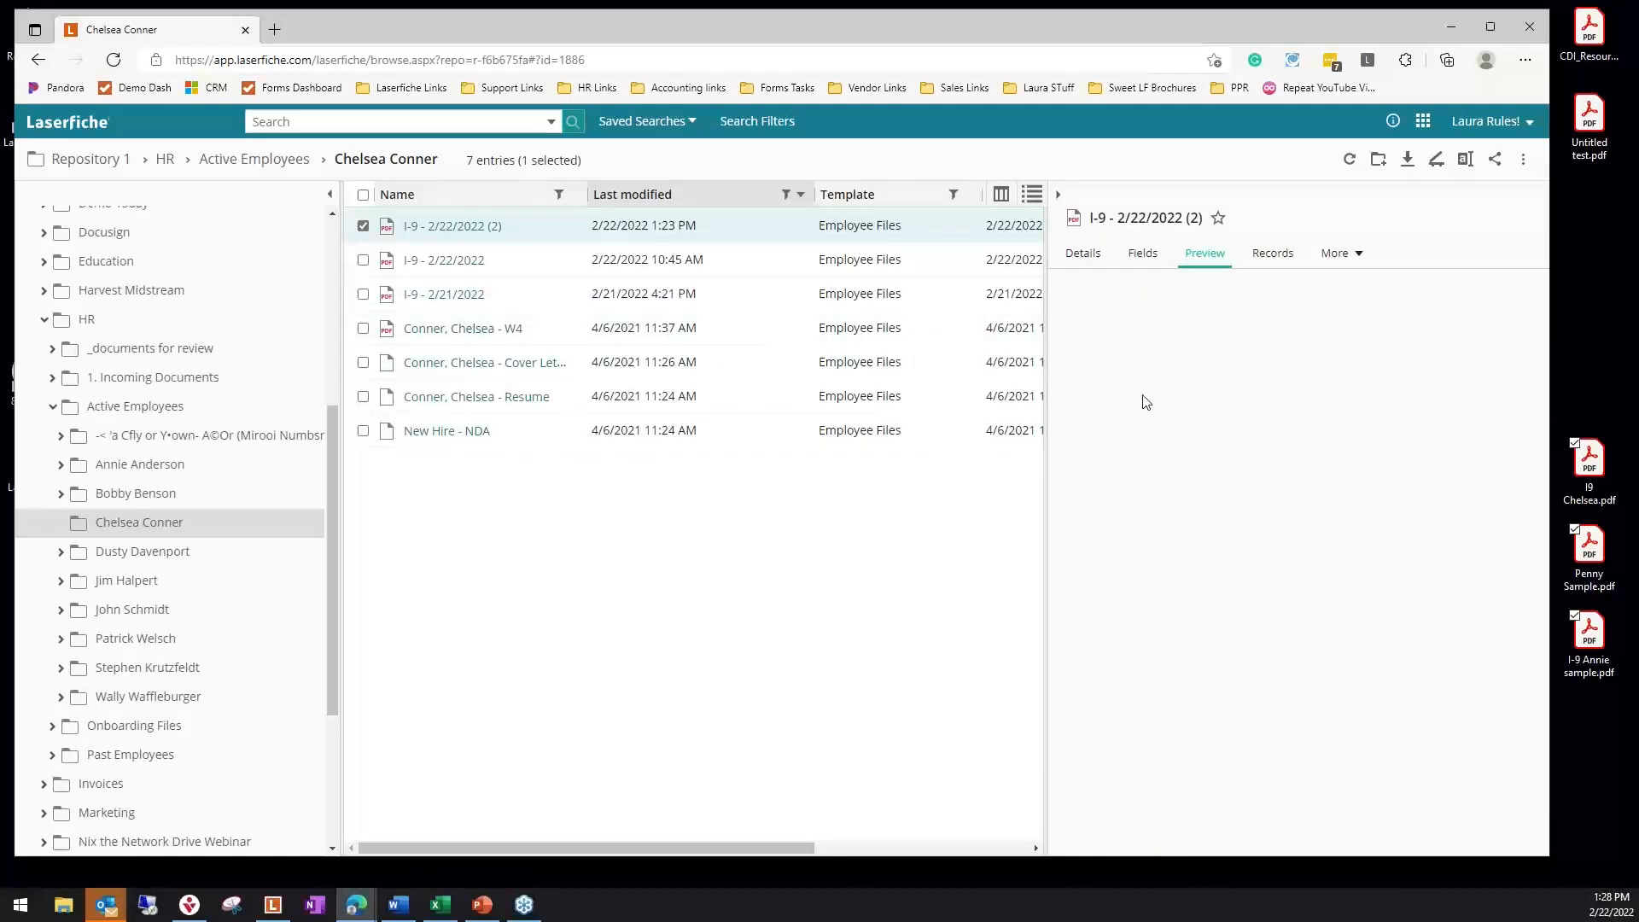
pyautogui.click(483, 227)
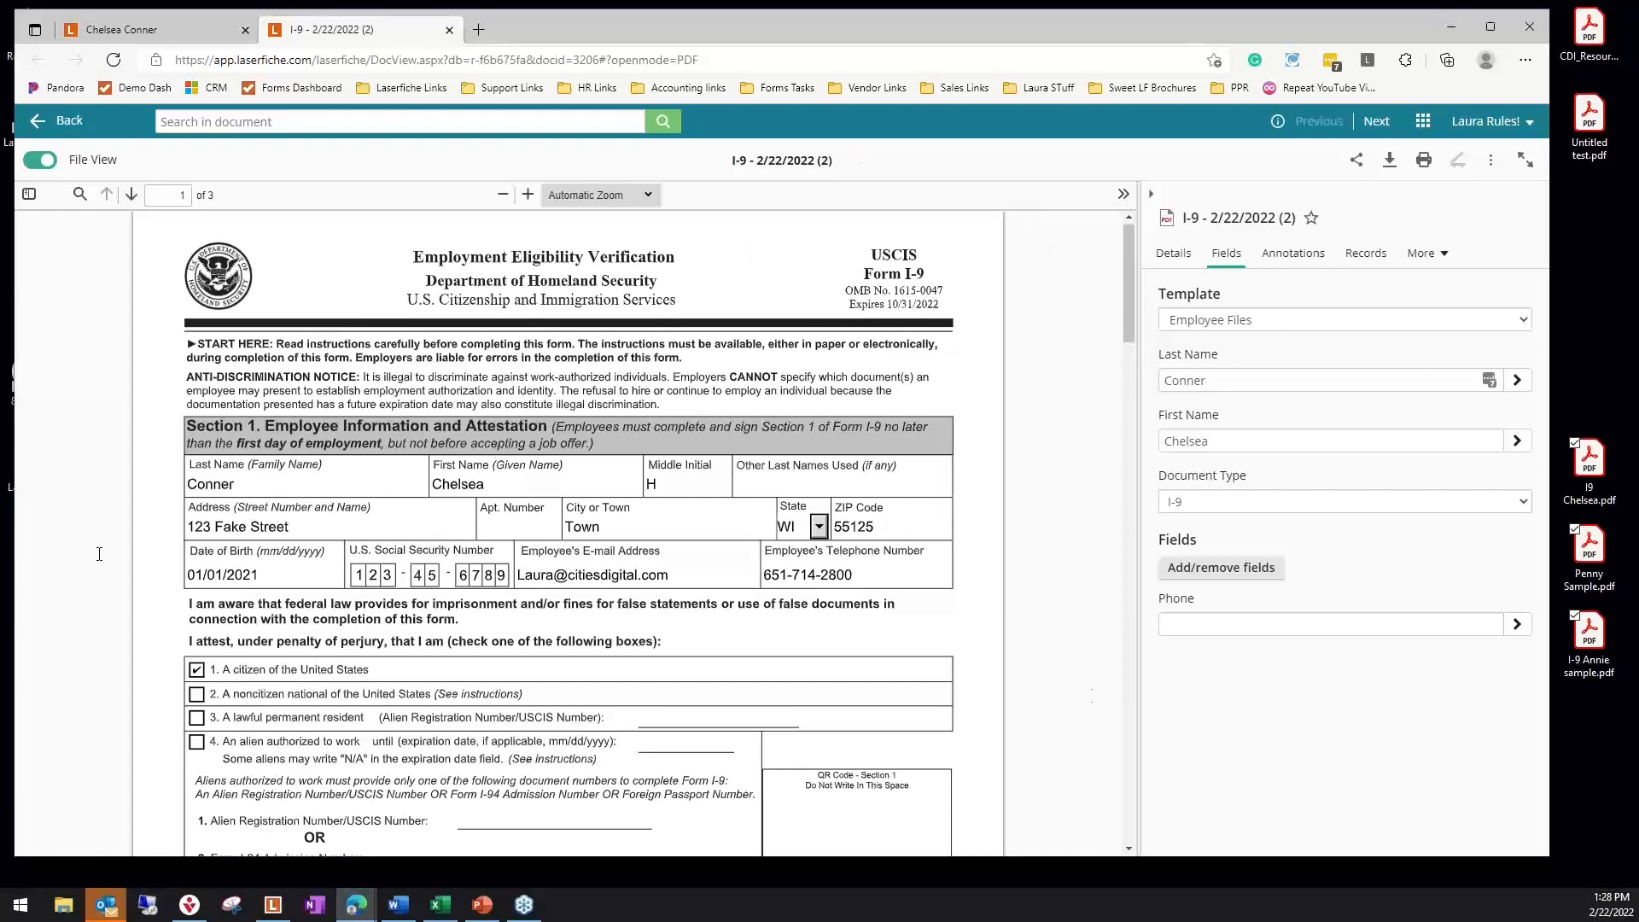
pyautogui.click(58, 124)
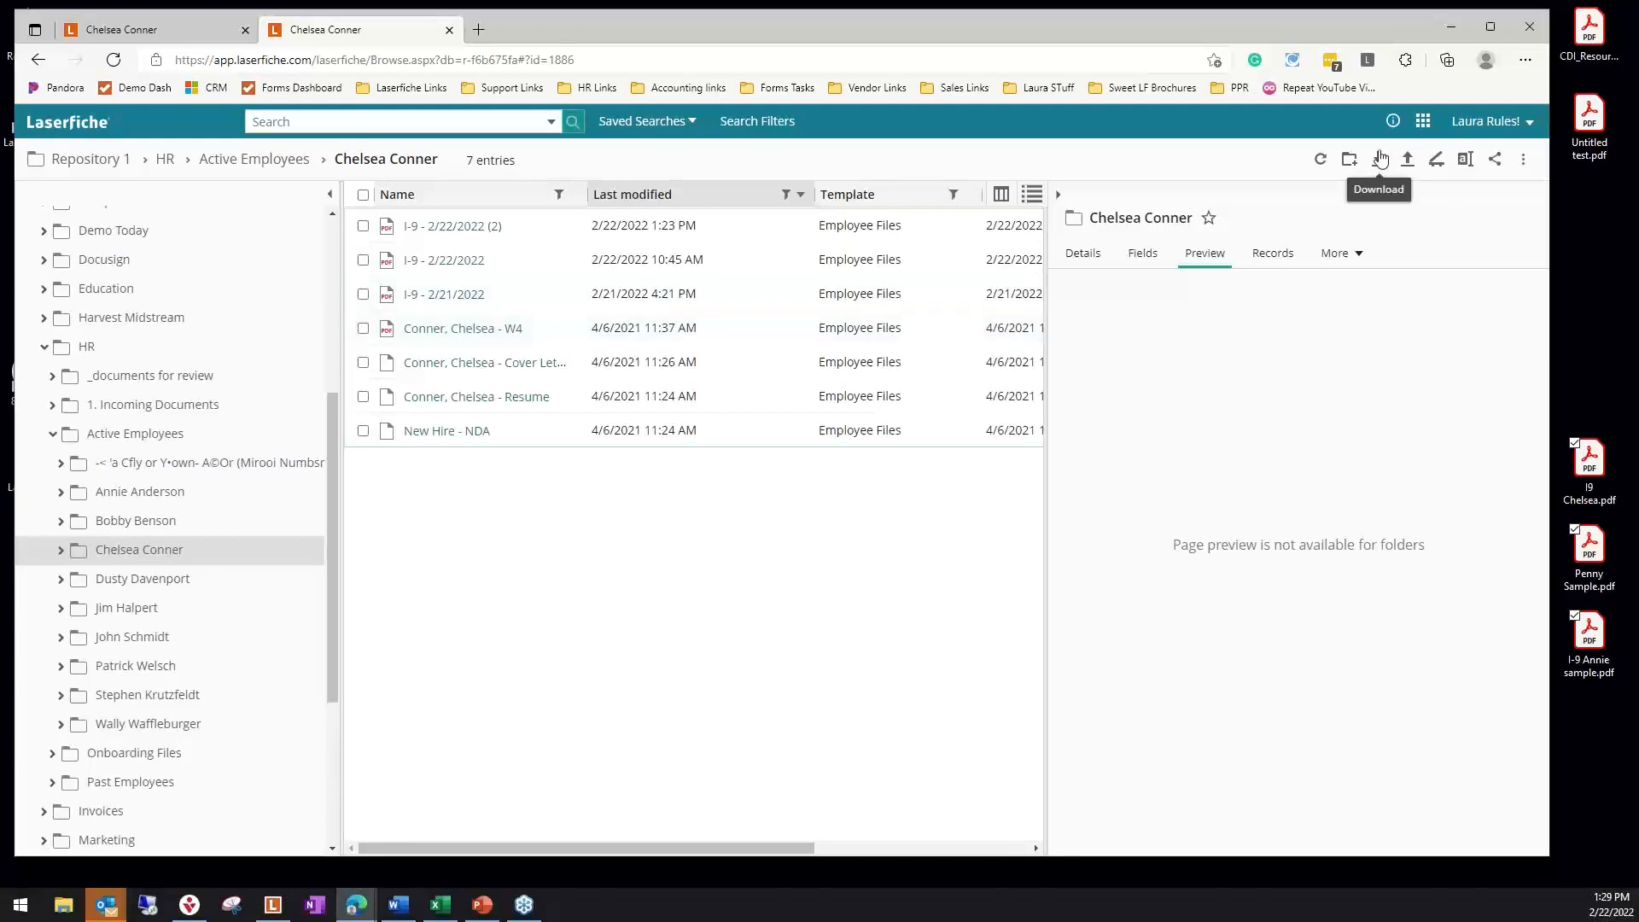
# Open the employee's original I-9 PDF from the desktop and collapse the Active Employees and HR folders in the repository tree
pyautogui.doubleClick(1591, 472)
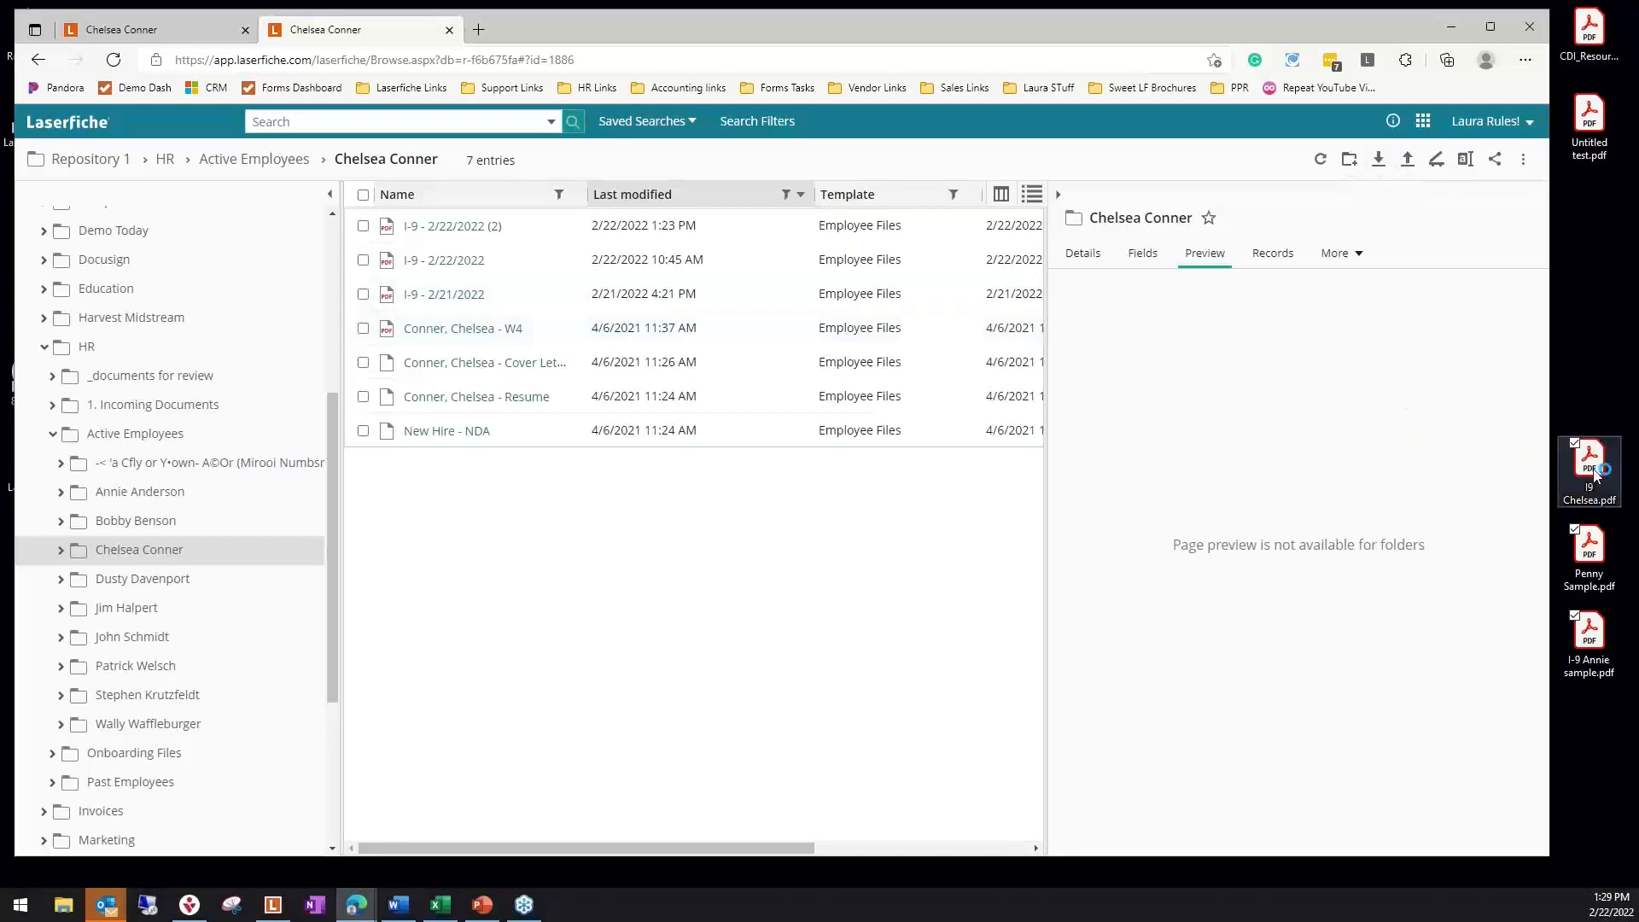
pyautogui.click(53, 438)
pyautogui.click(45, 347)
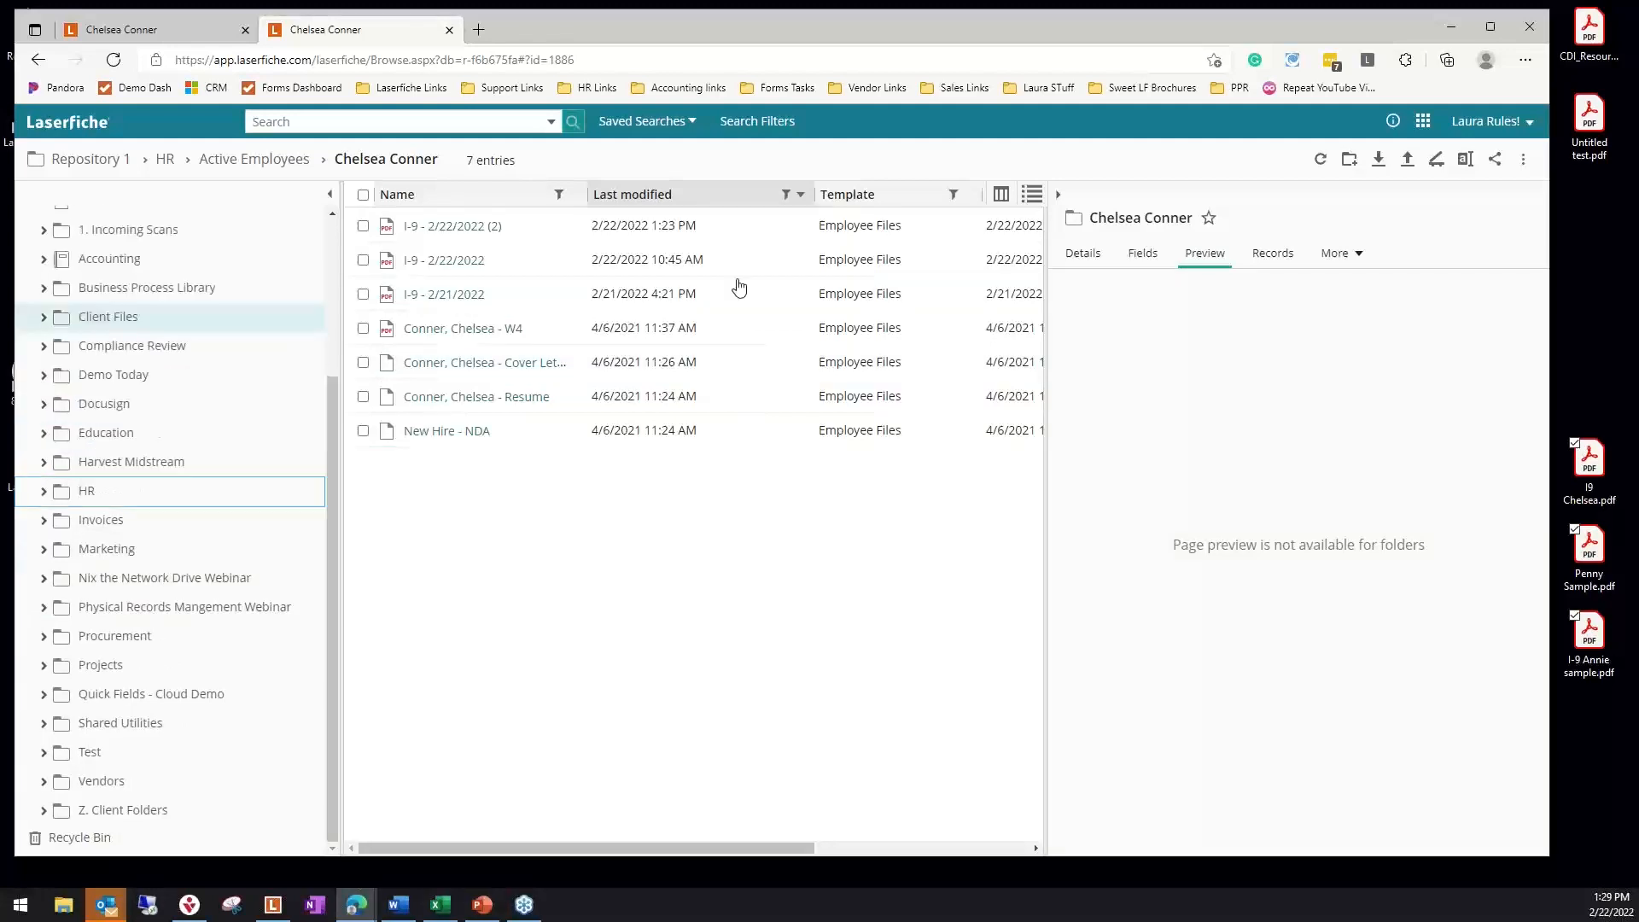
# Go to the Capture Profiles in Process Automation and open the Invoices profile among the Smart Invoice Profiles
pyautogui.click(1422, 120)
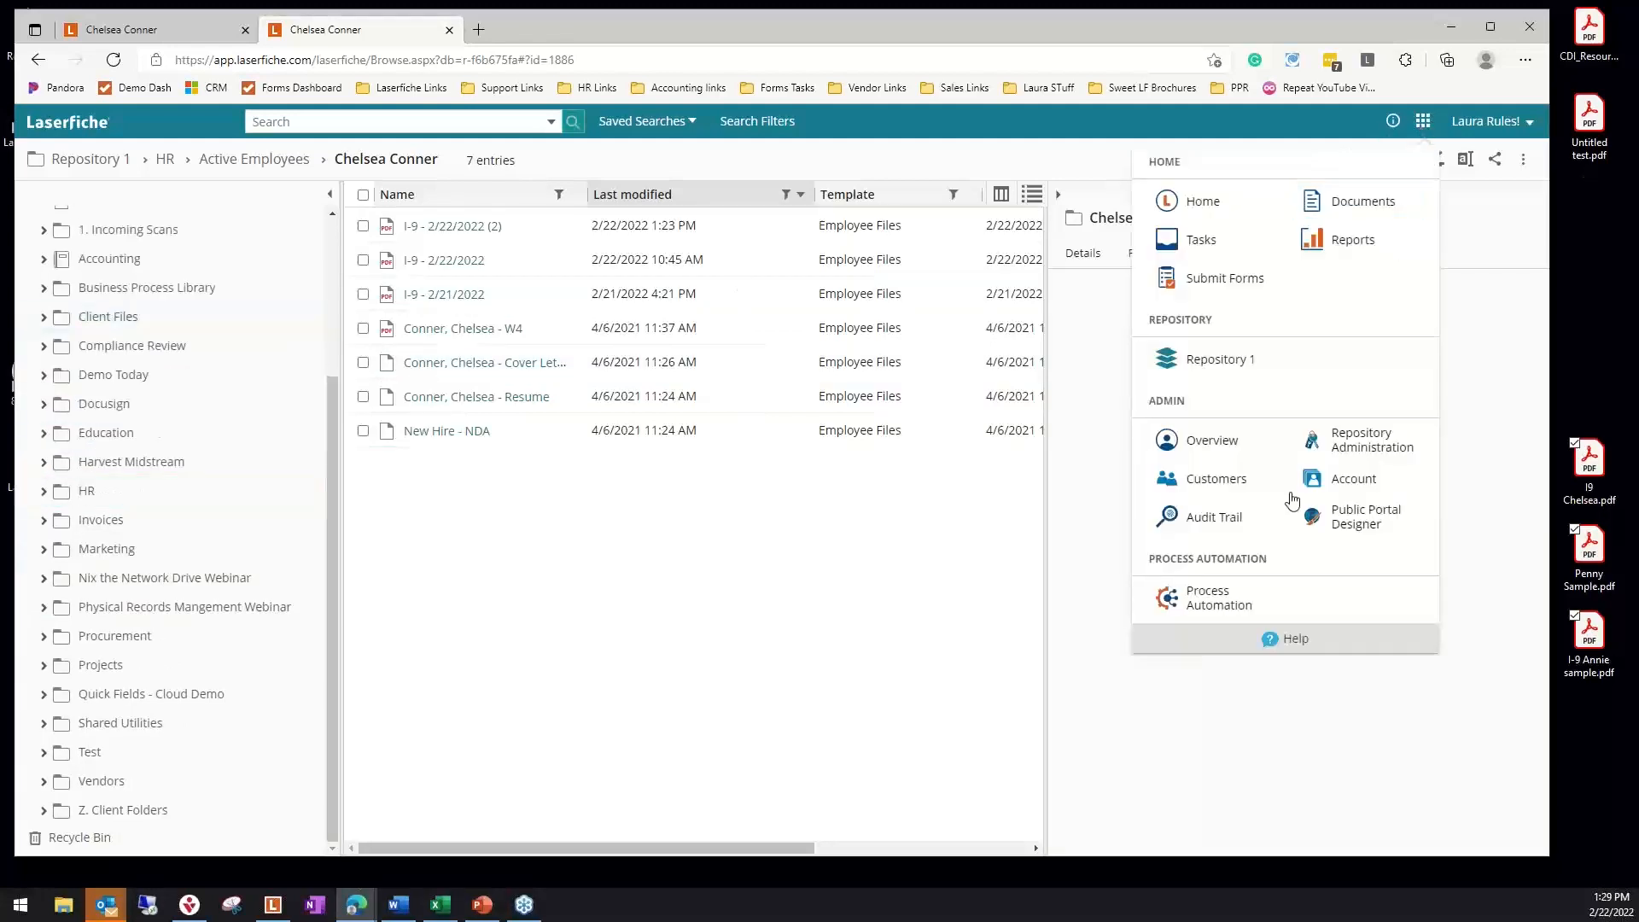
pyautogui.click(1208, 602)
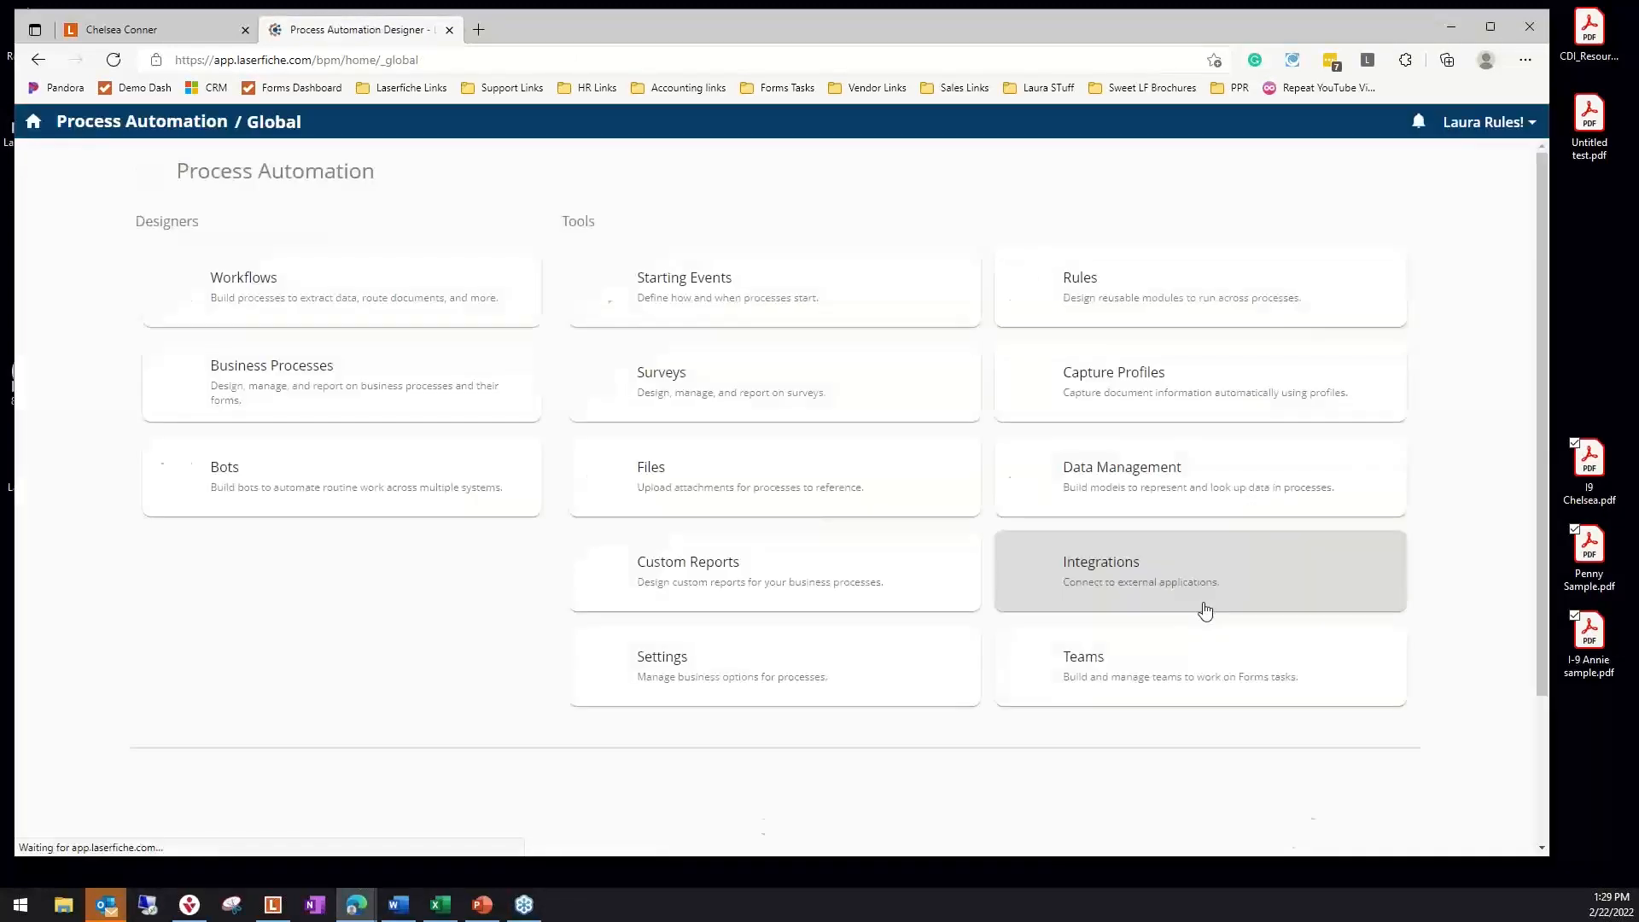
pyautogui.click(1113, 385)
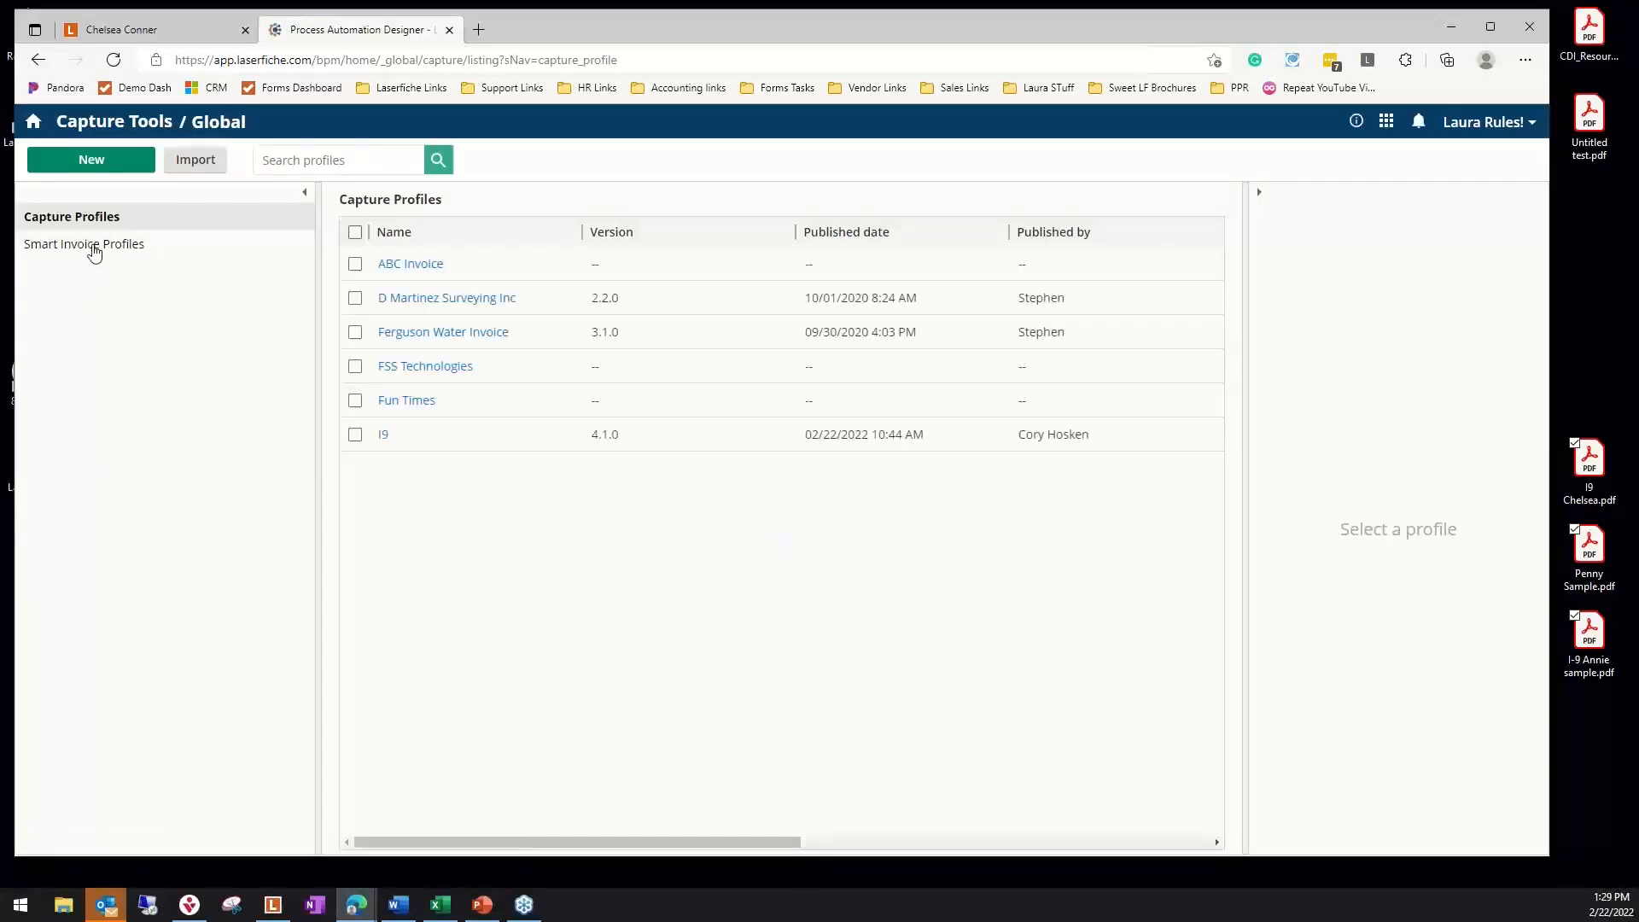
pyautogui.click(94, 252)
pyautogui.click(418, 273)
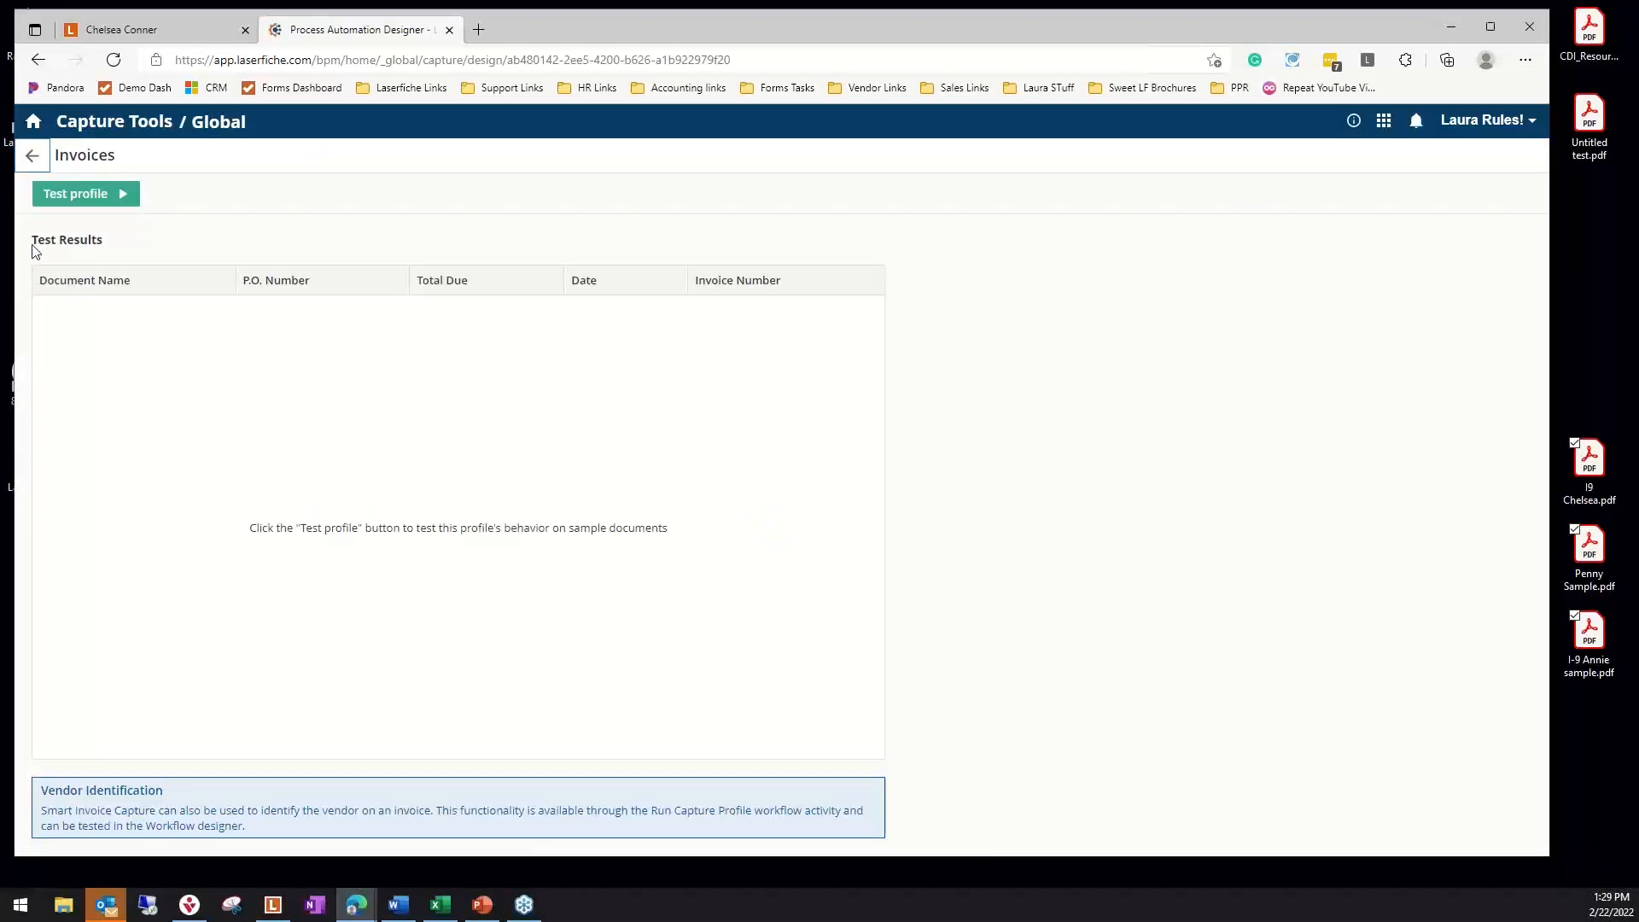
# Run the Invoices profile test on all sample documents and view the results for Invoice 1 and Invoice 70117
pyautogui.click(76, 201)
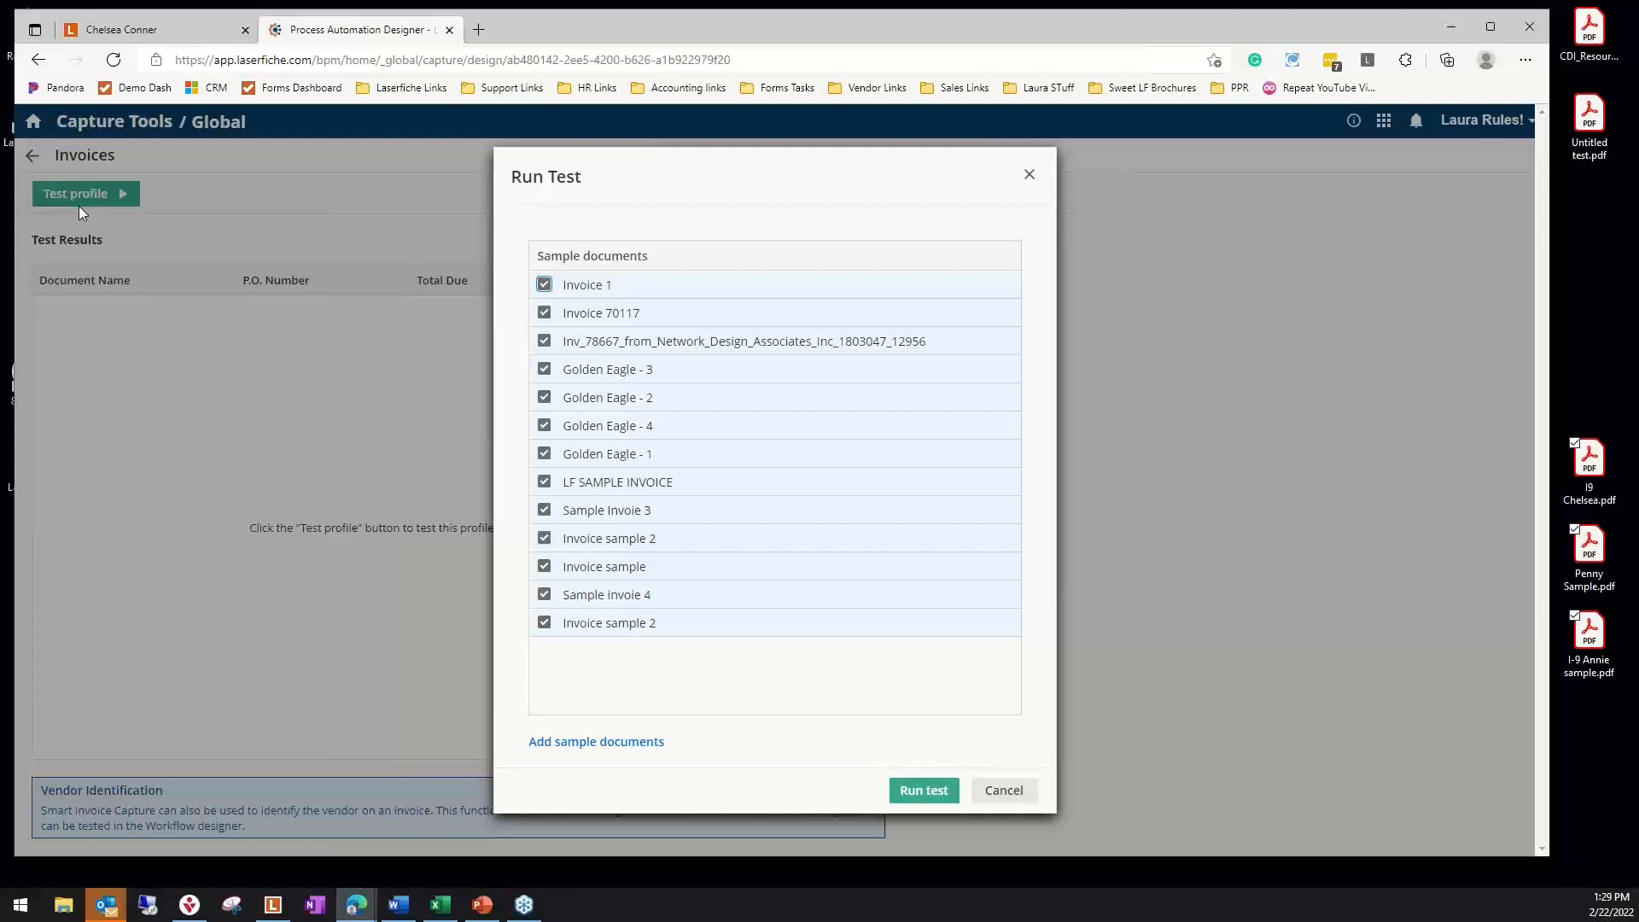
pyautogui.click(924, 792)
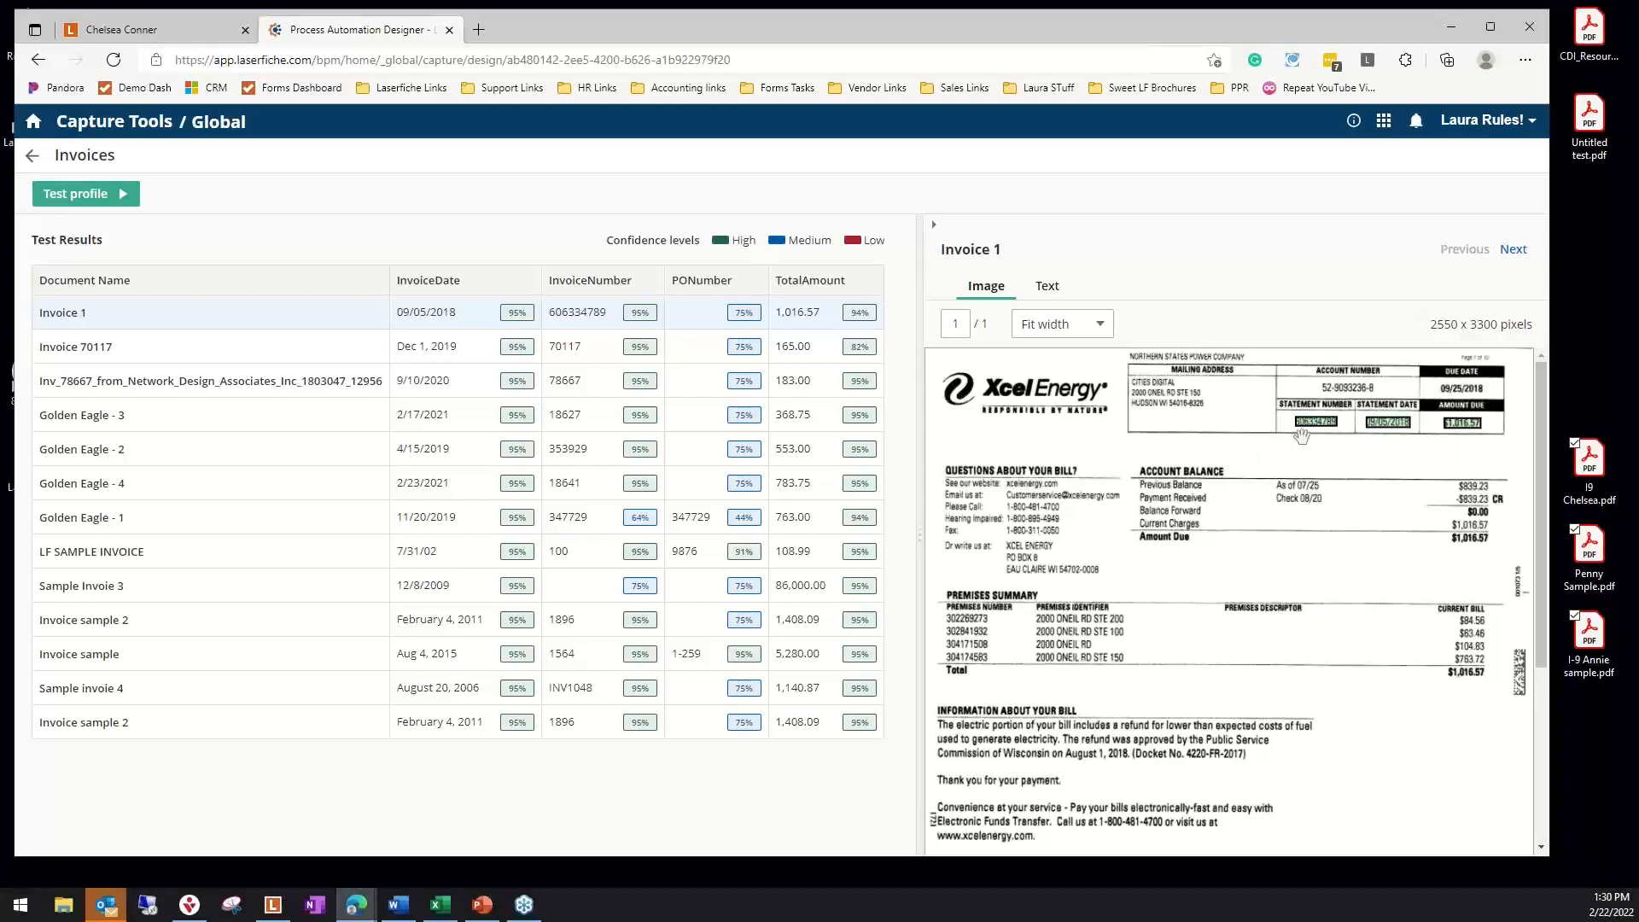
pyautogui.click(704, 315)
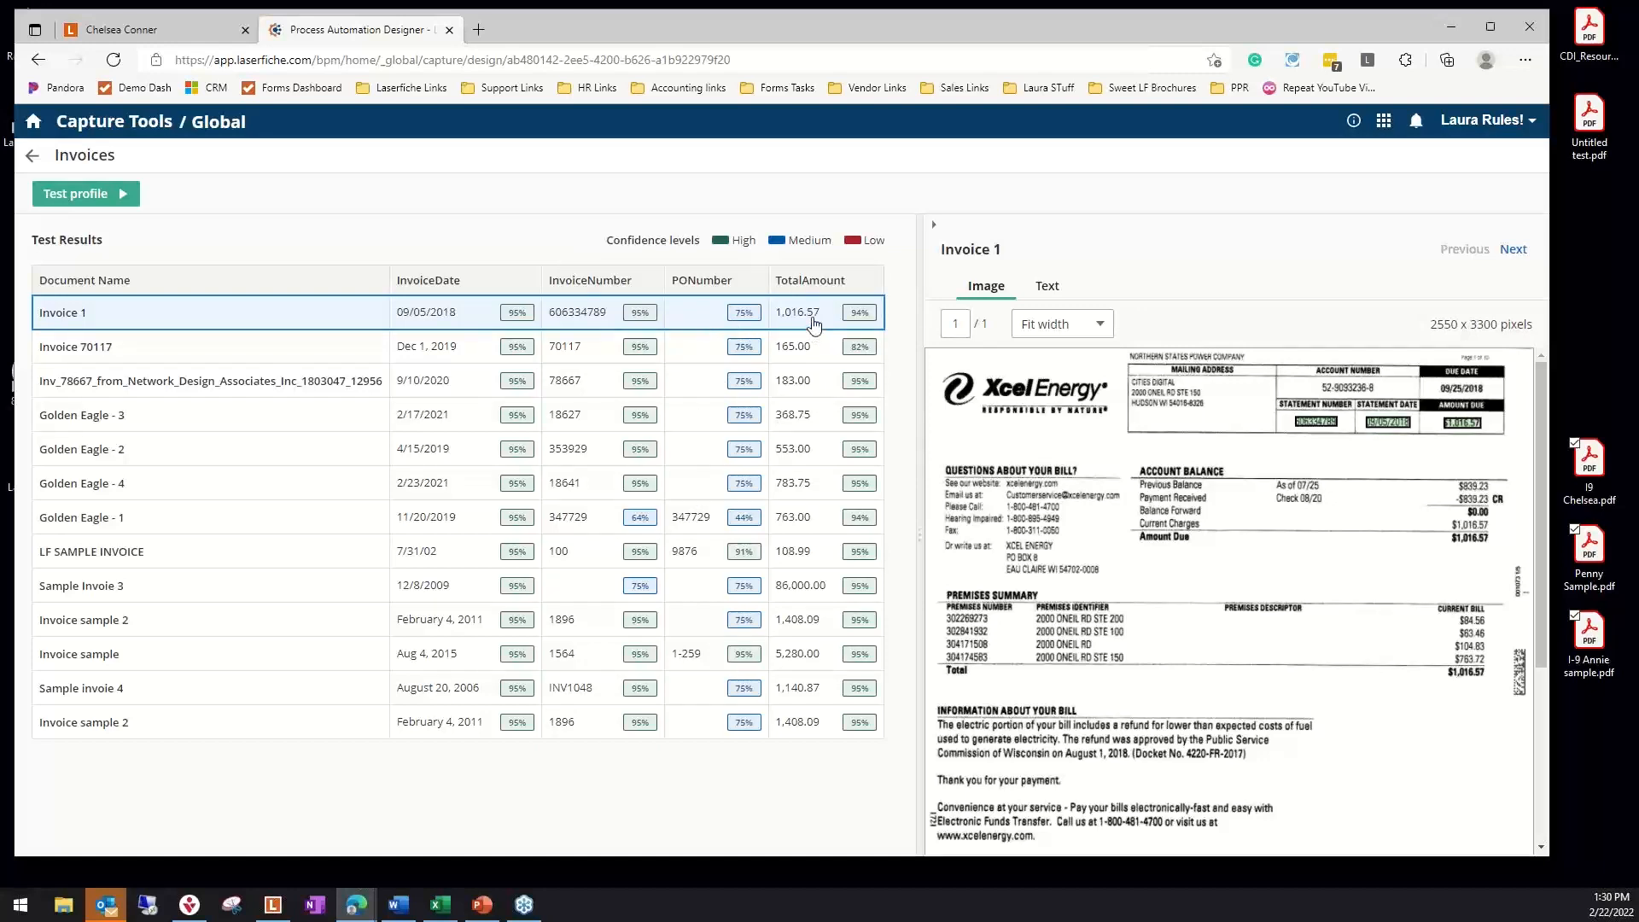
pyautogui.click(209, 353)
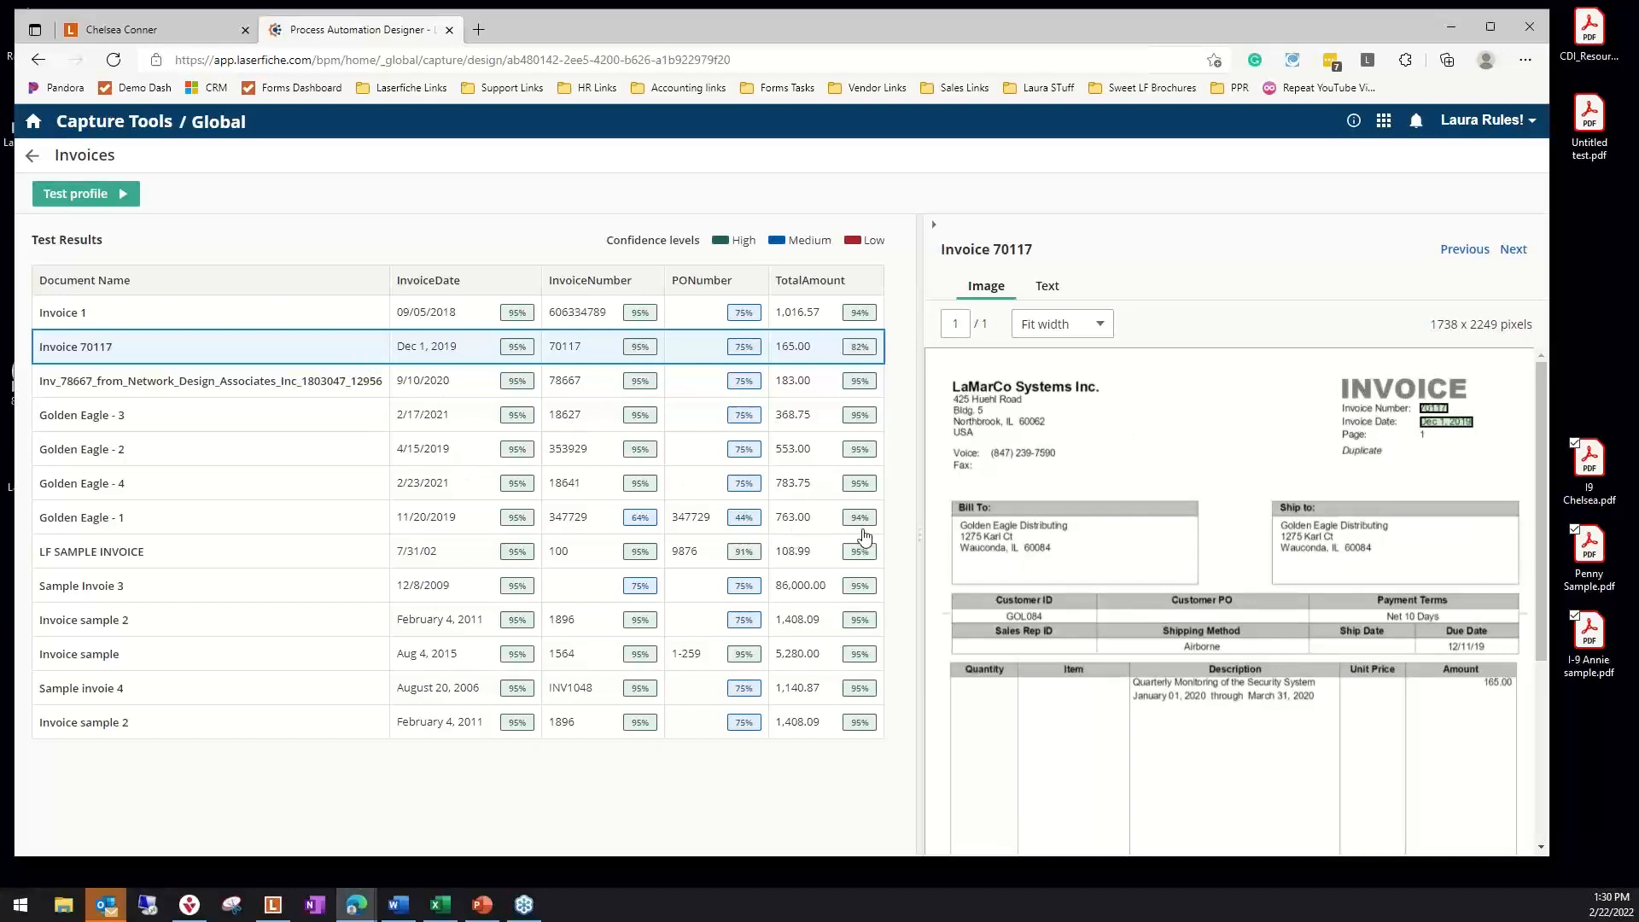
# Compare the extracted dates, invoice numbers and totals of Invoice sample, Sample Invoie 3 and Invoice sample 2 with their page images
pyautogui.click(100, 657)
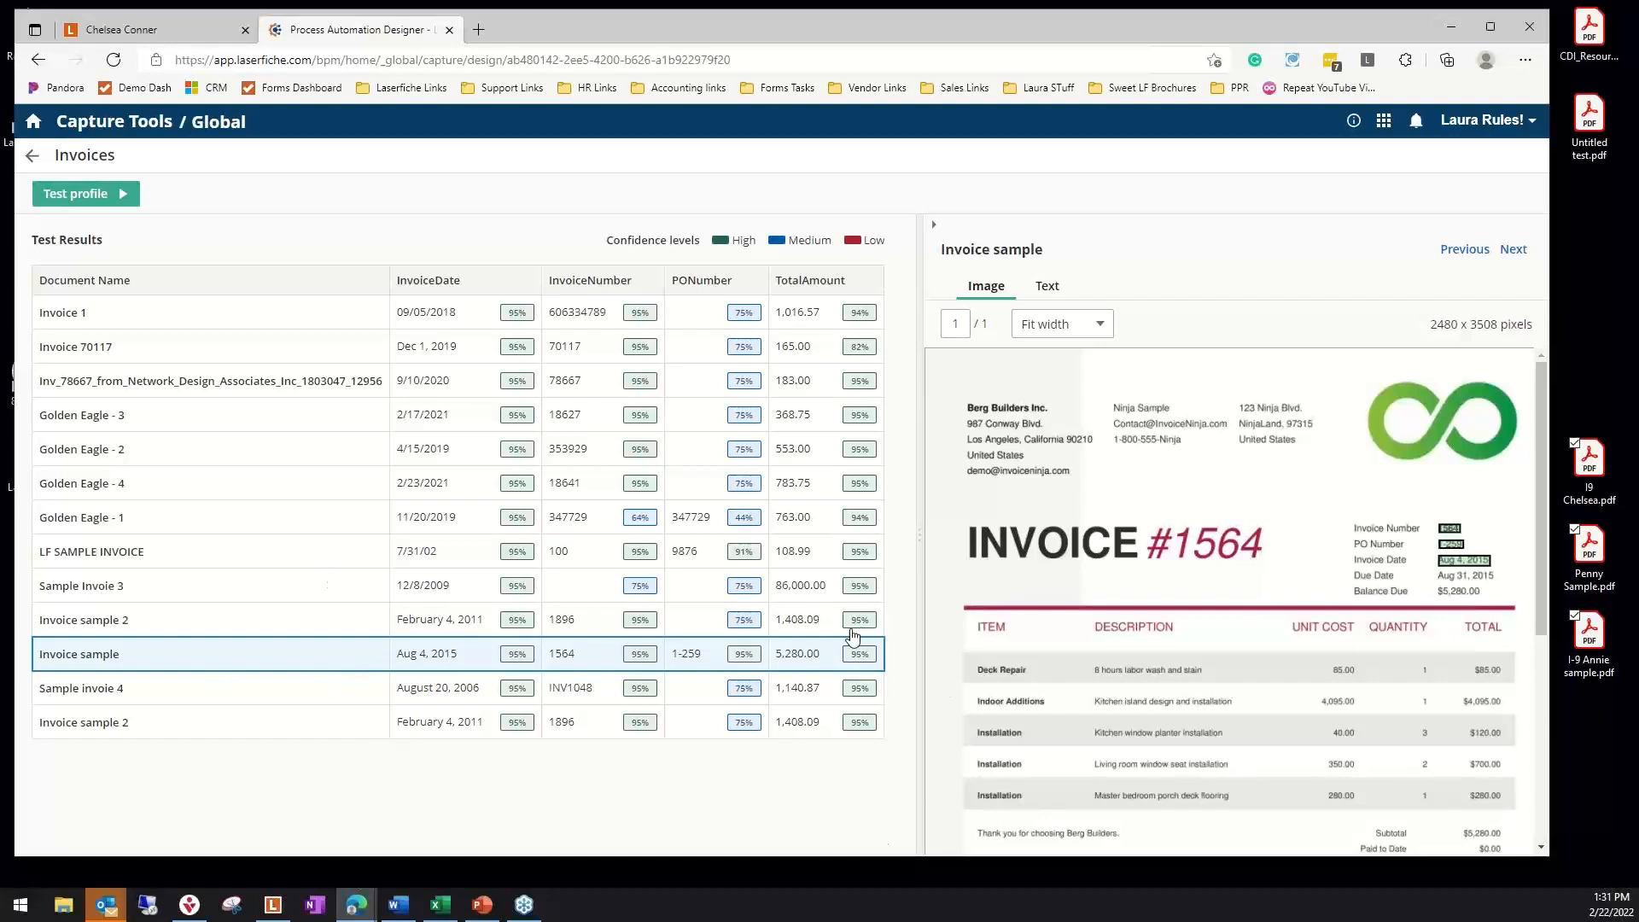
pyautogui.click(191, 596)
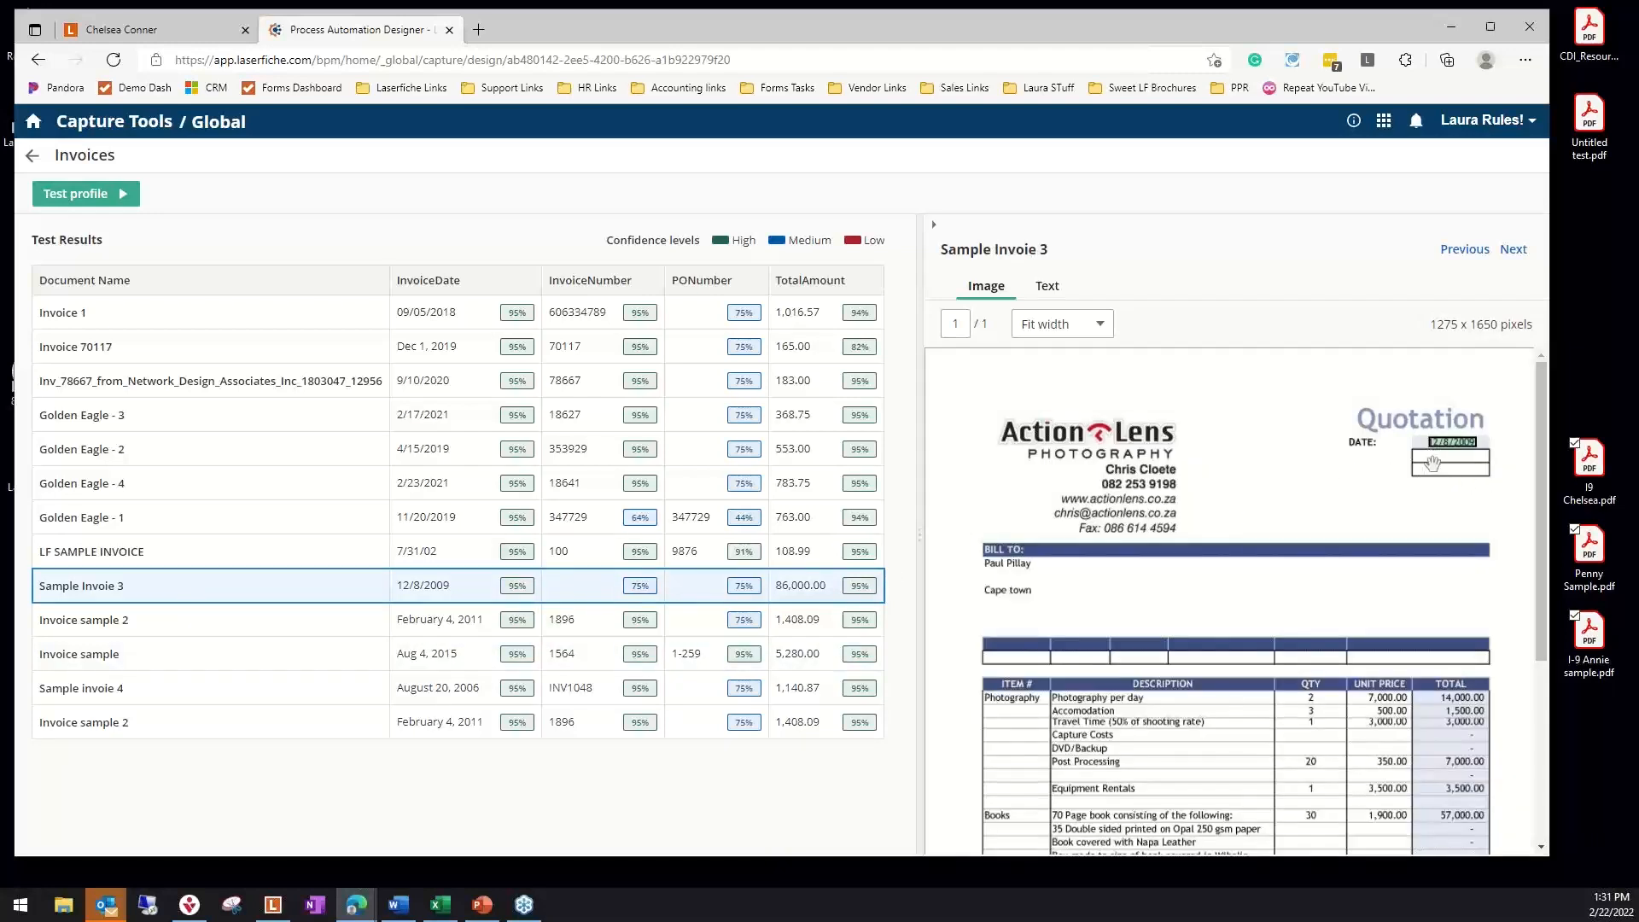
pyautogui.scroll(-4, 1422, 530)
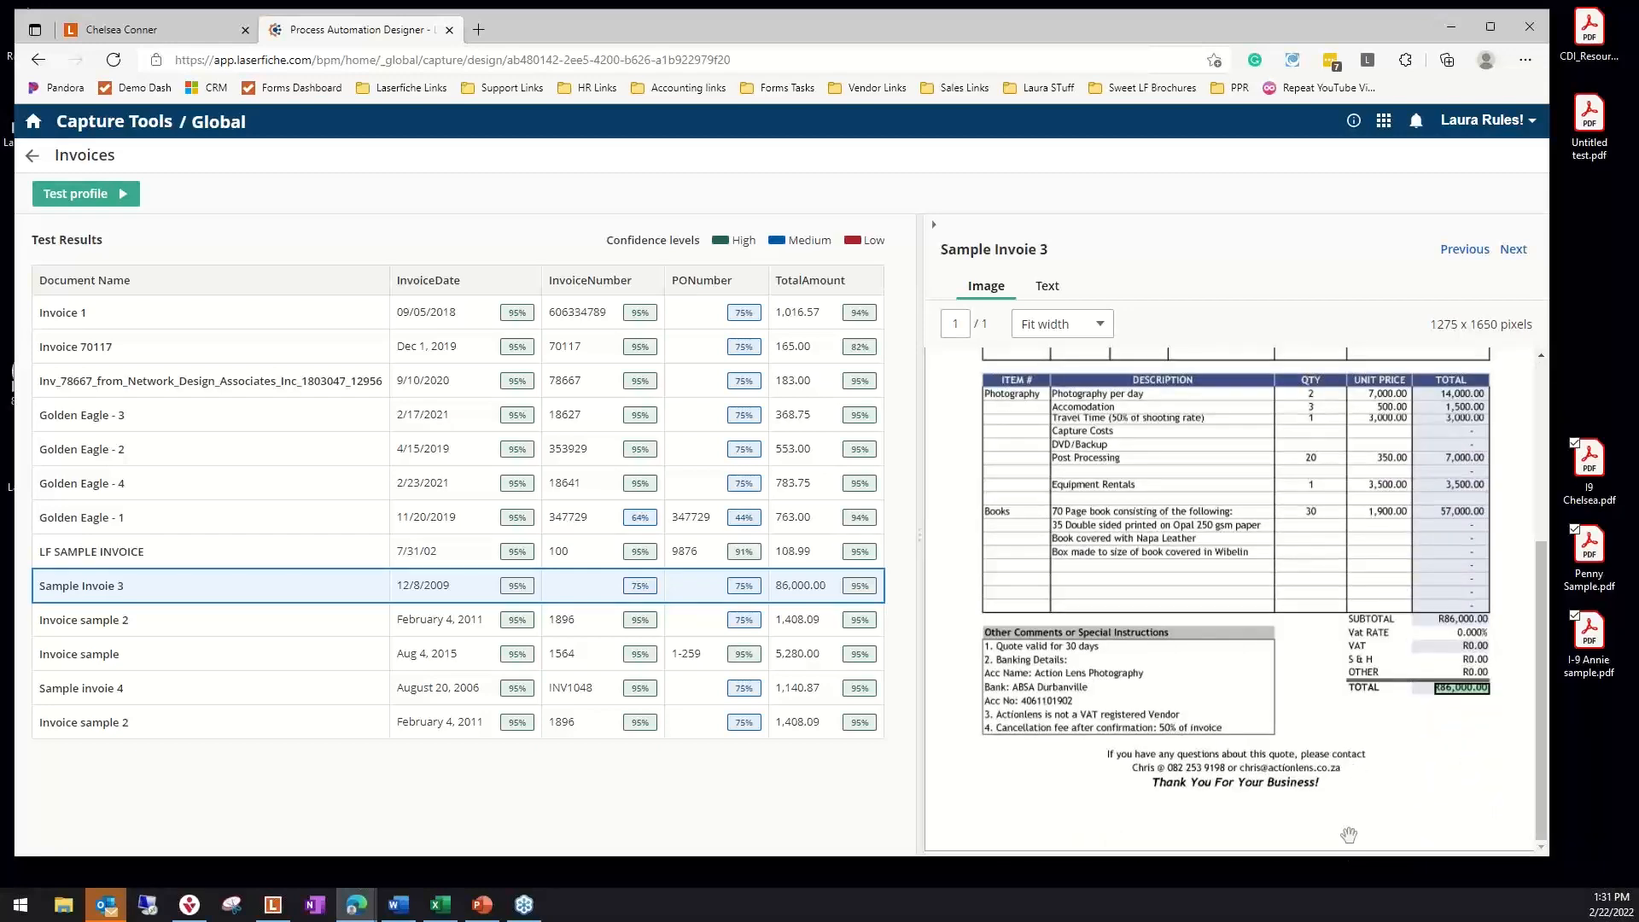
pyautogui.scroll(5, 1328, 826)
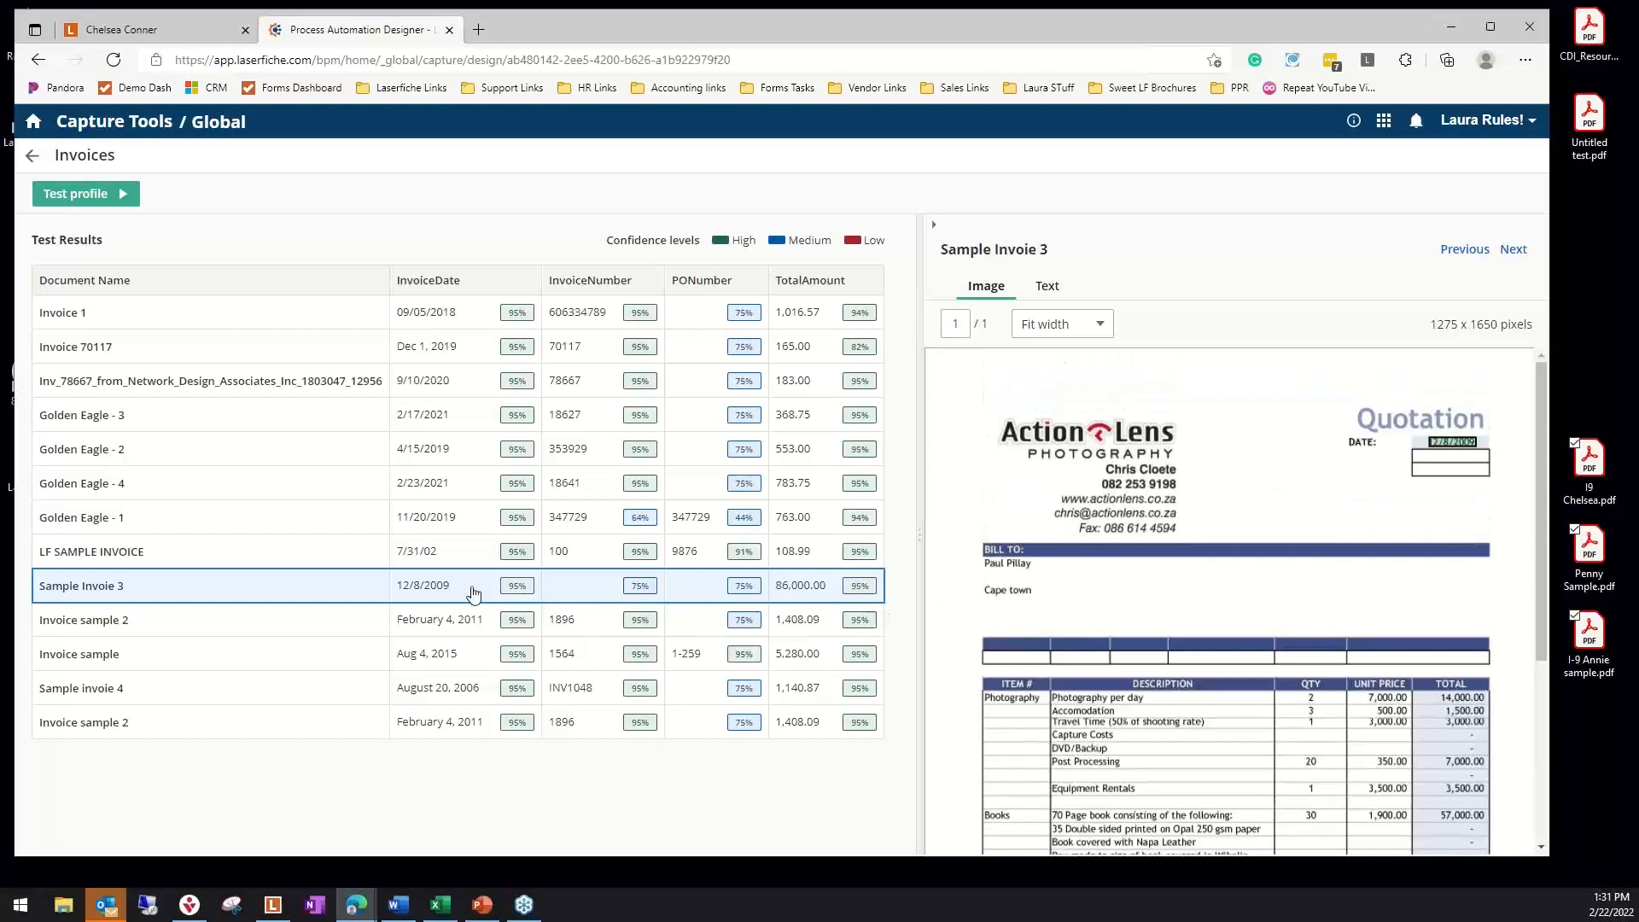
pyautogui.click(158, 664)
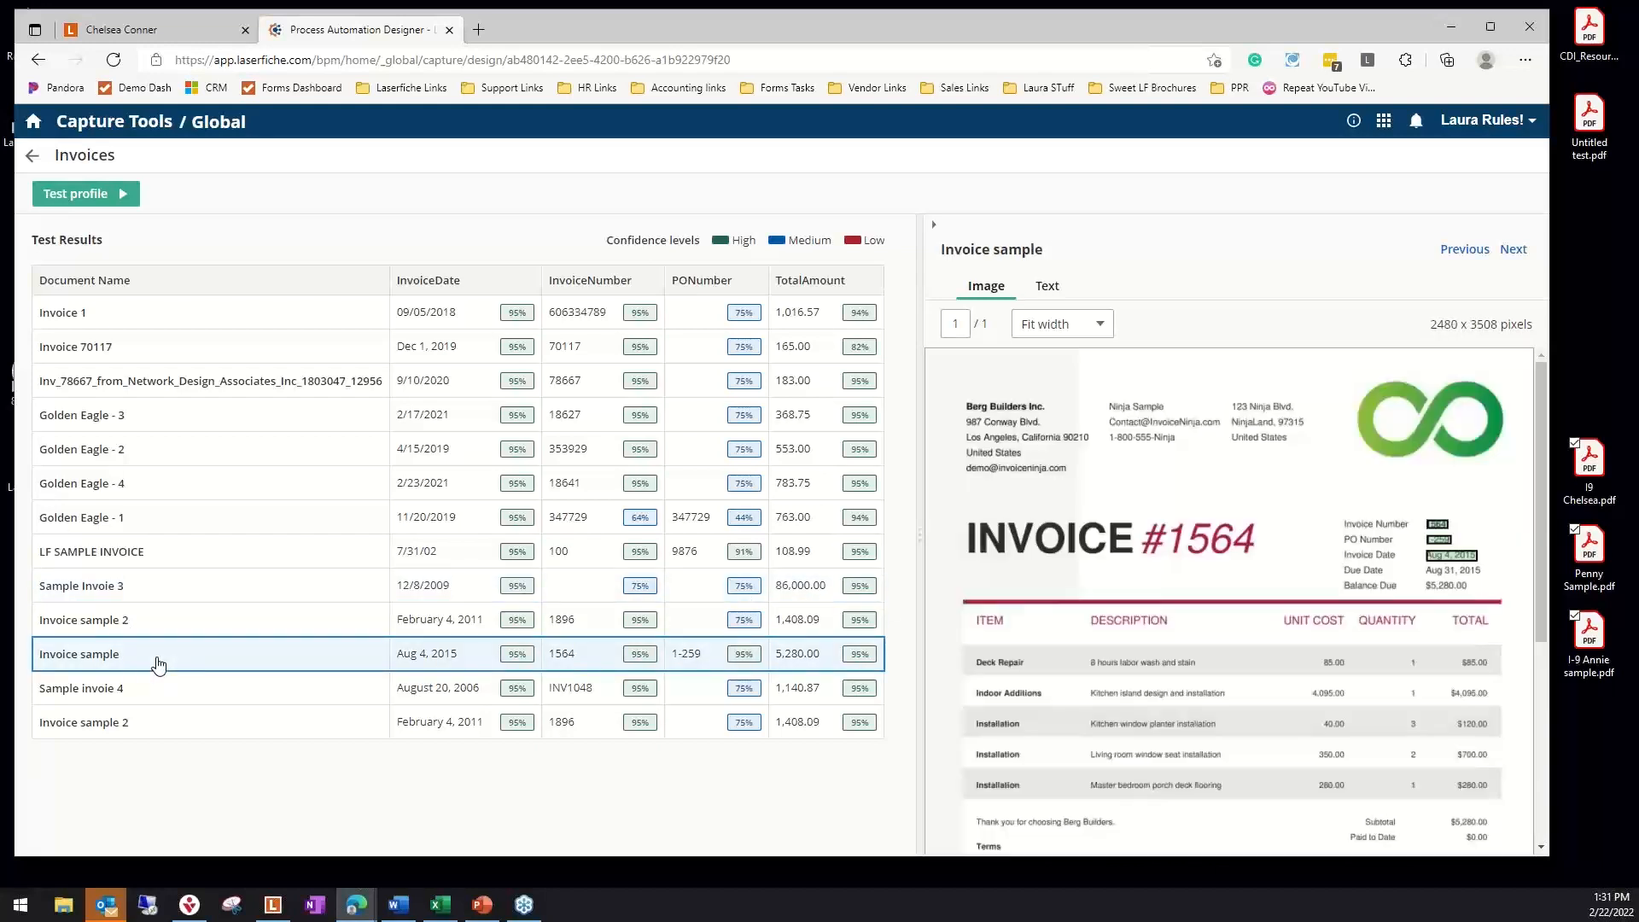
pyautogui.click(165, 626)
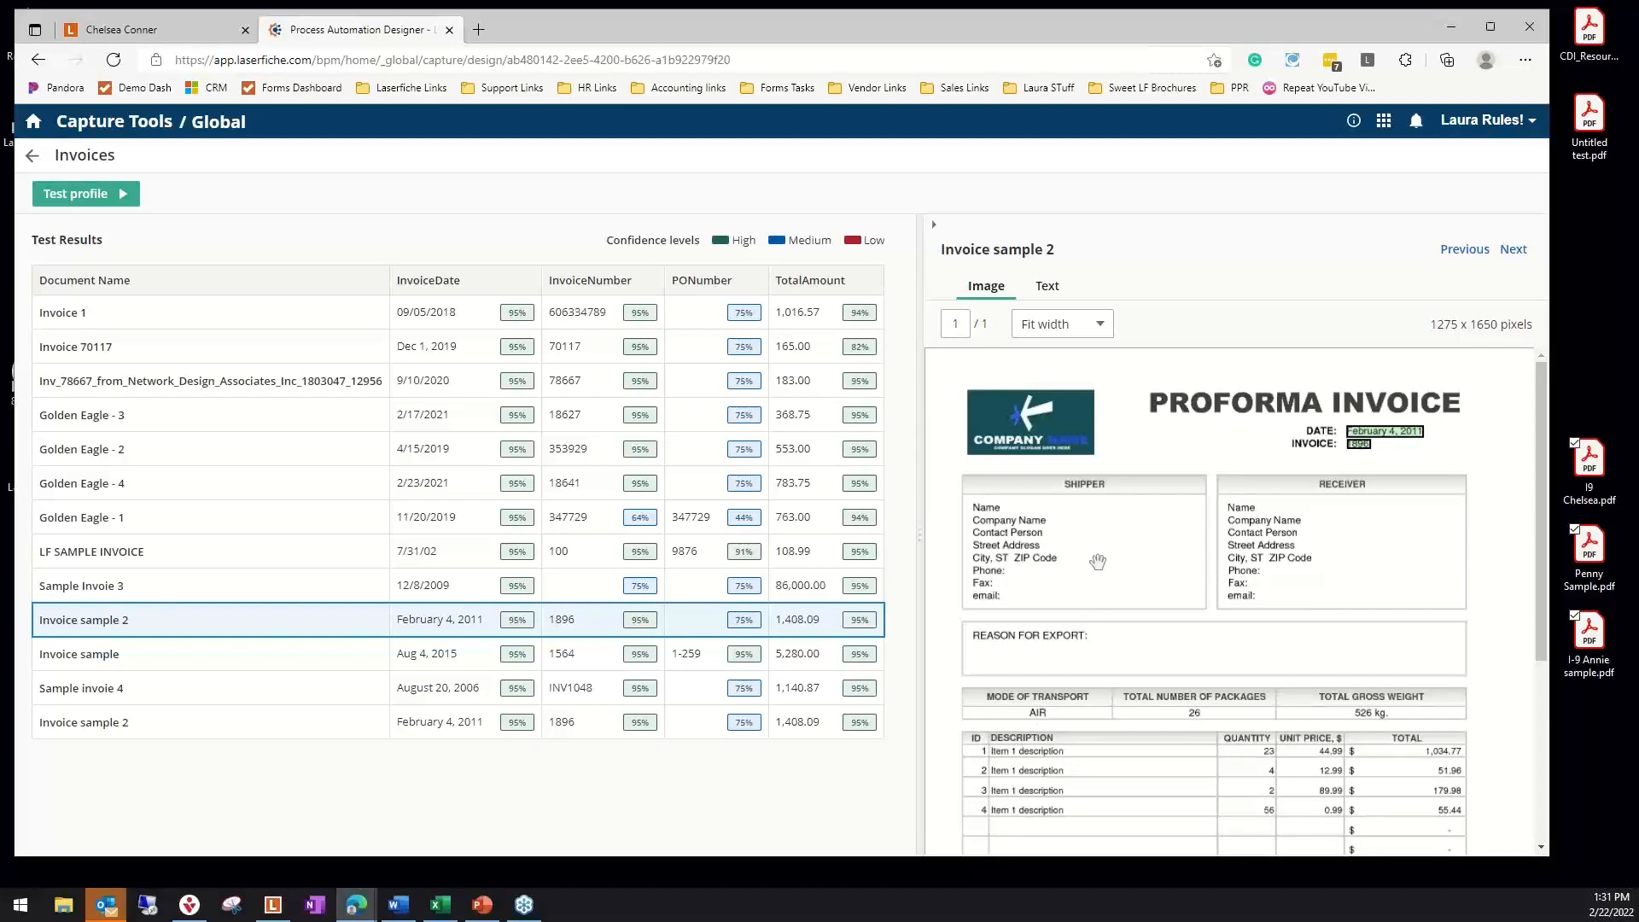
pyautogui.scroll(-4, 1366, 696)
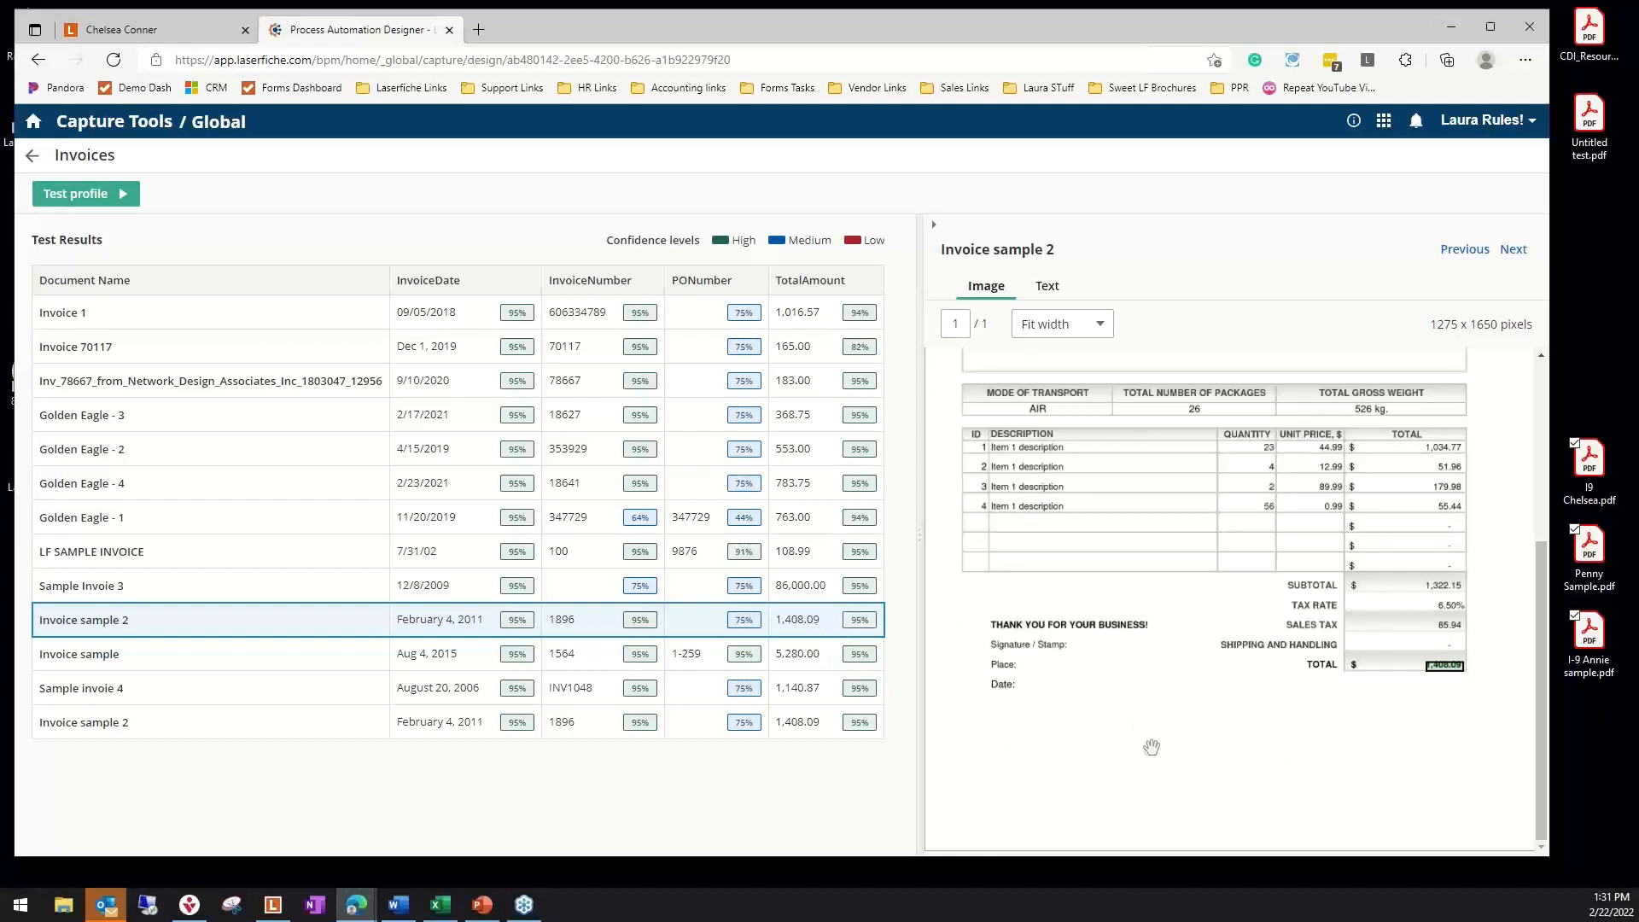
pyautogui.scroll(3, 1123, 767)
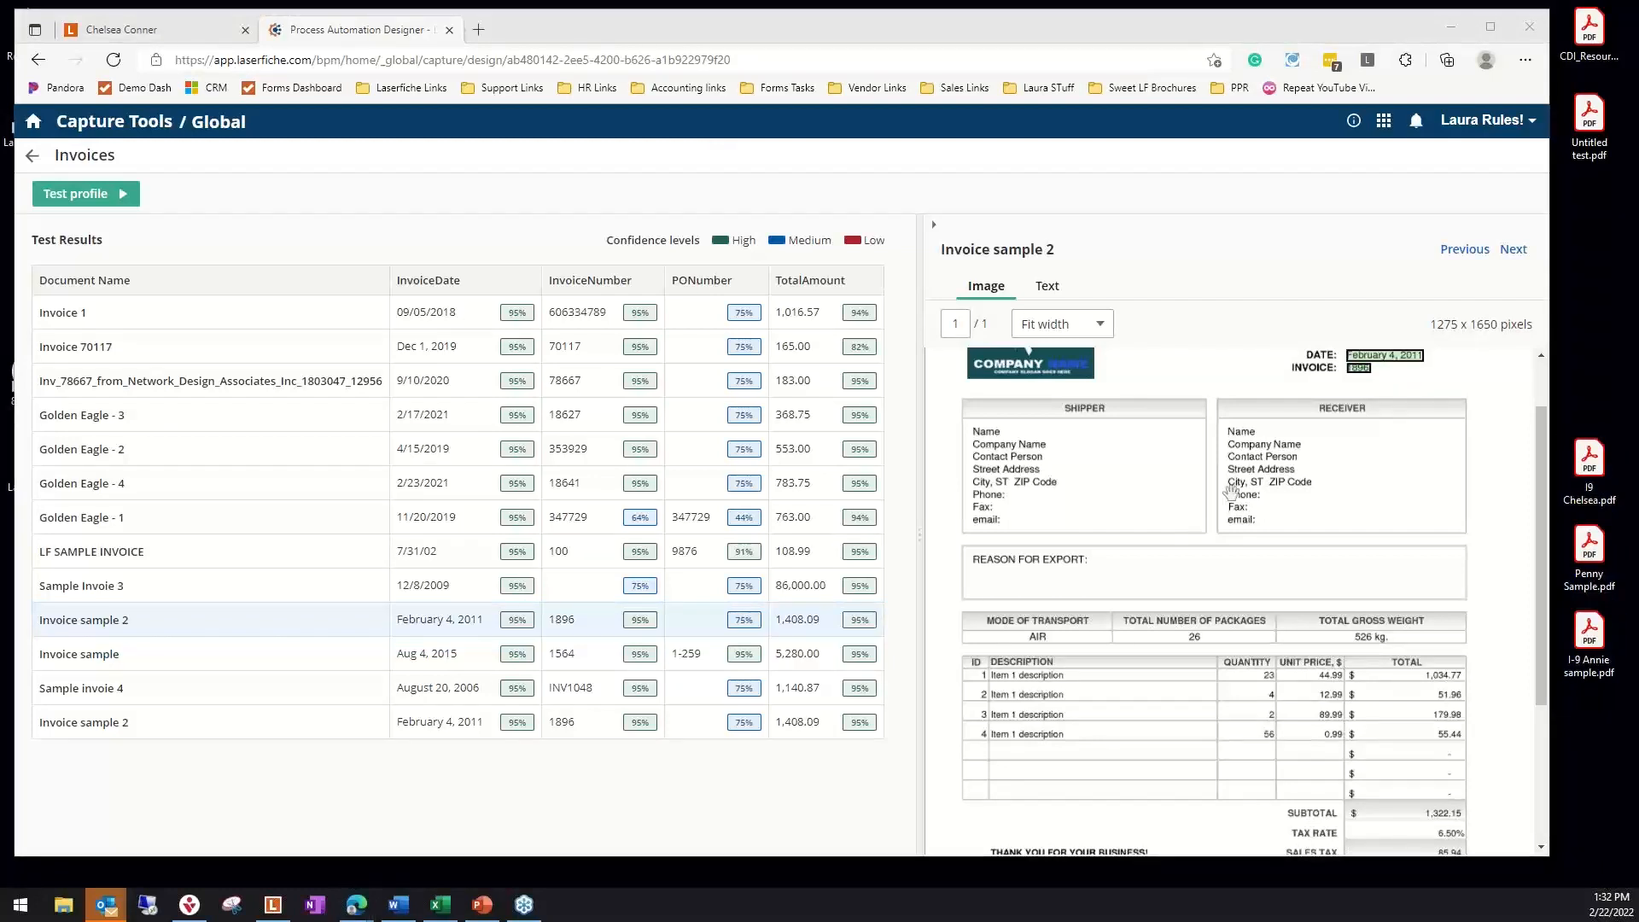
# Go to Surveys in Process Automation, open the Pet Survey in the designer and look through its questions
pyautogui.click(1386, 125)
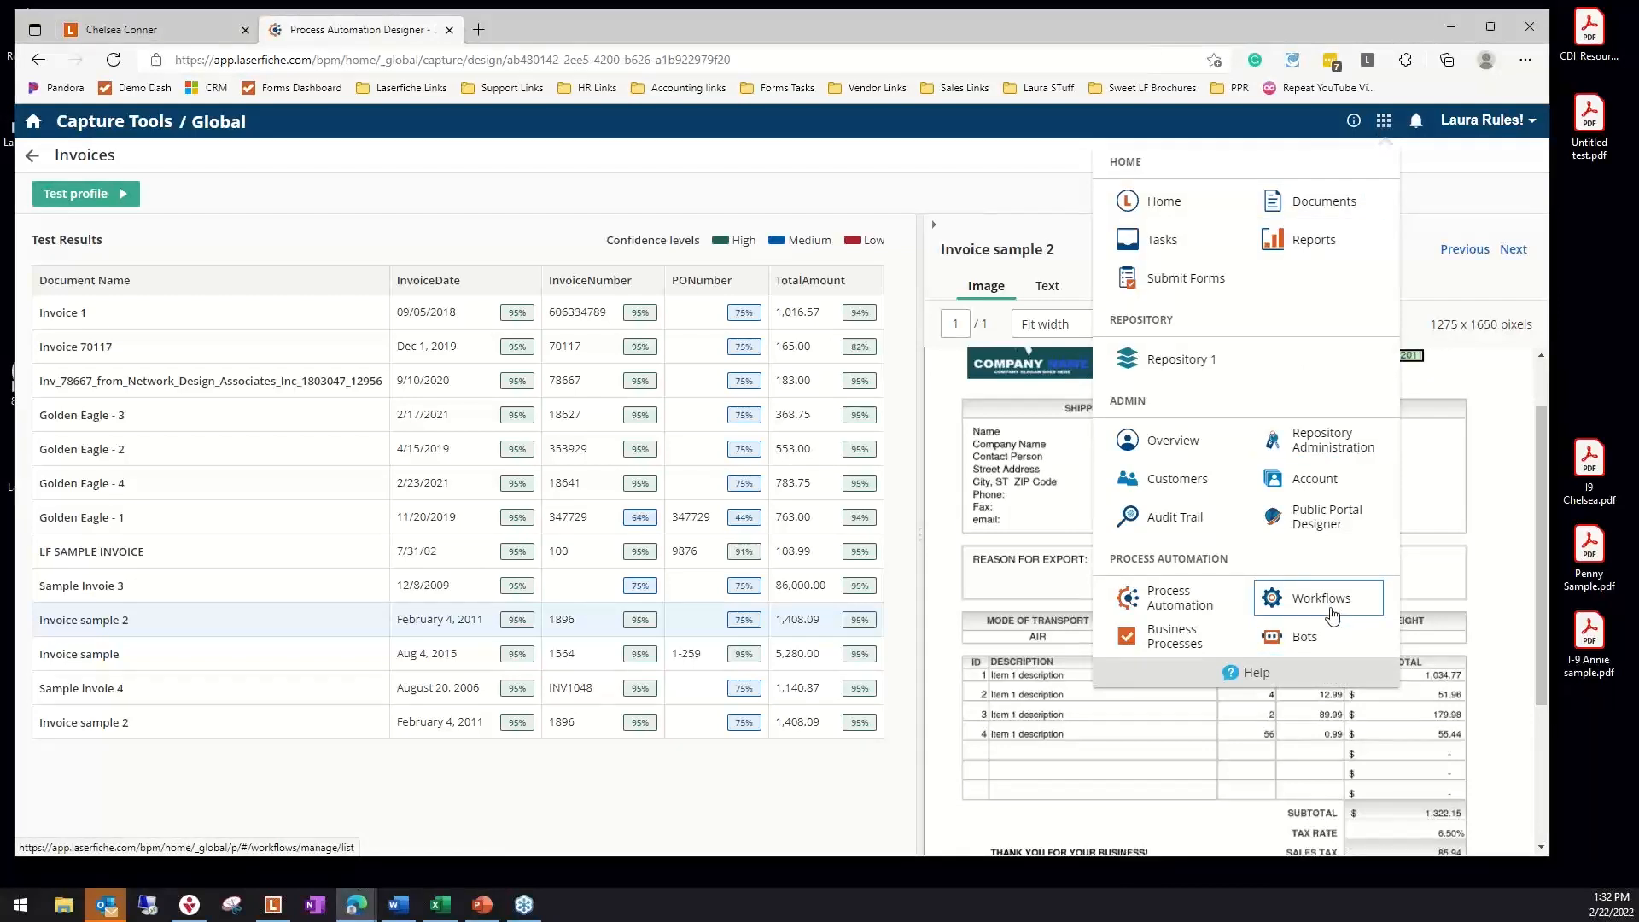
pyautogui.click(1180, 598)
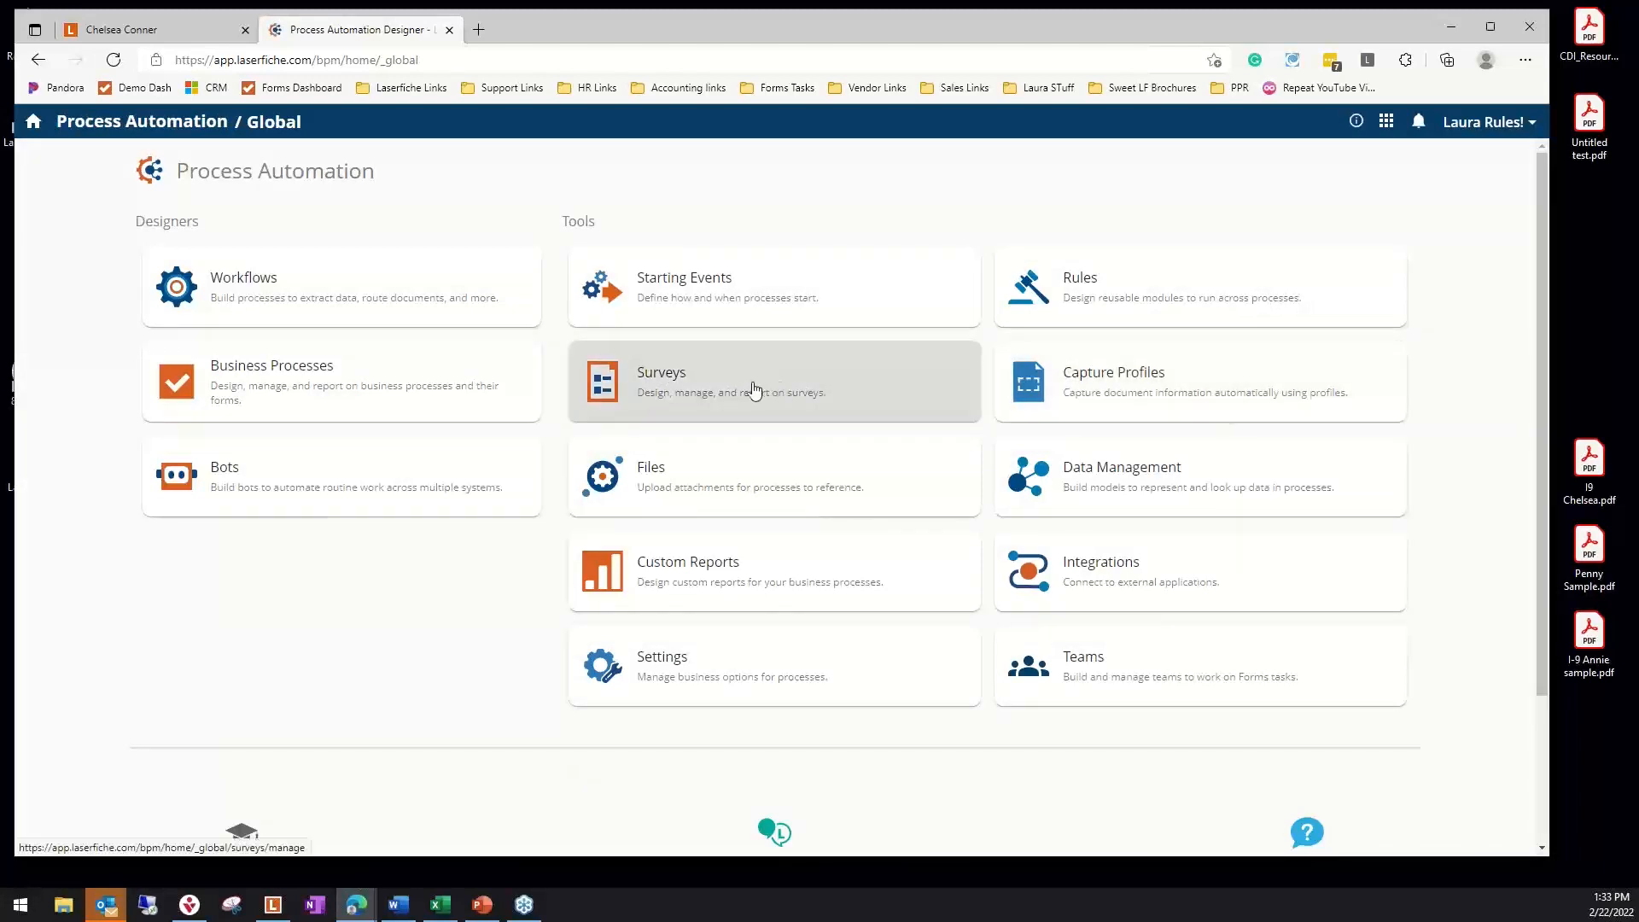
pyautogui.click(754, 390)
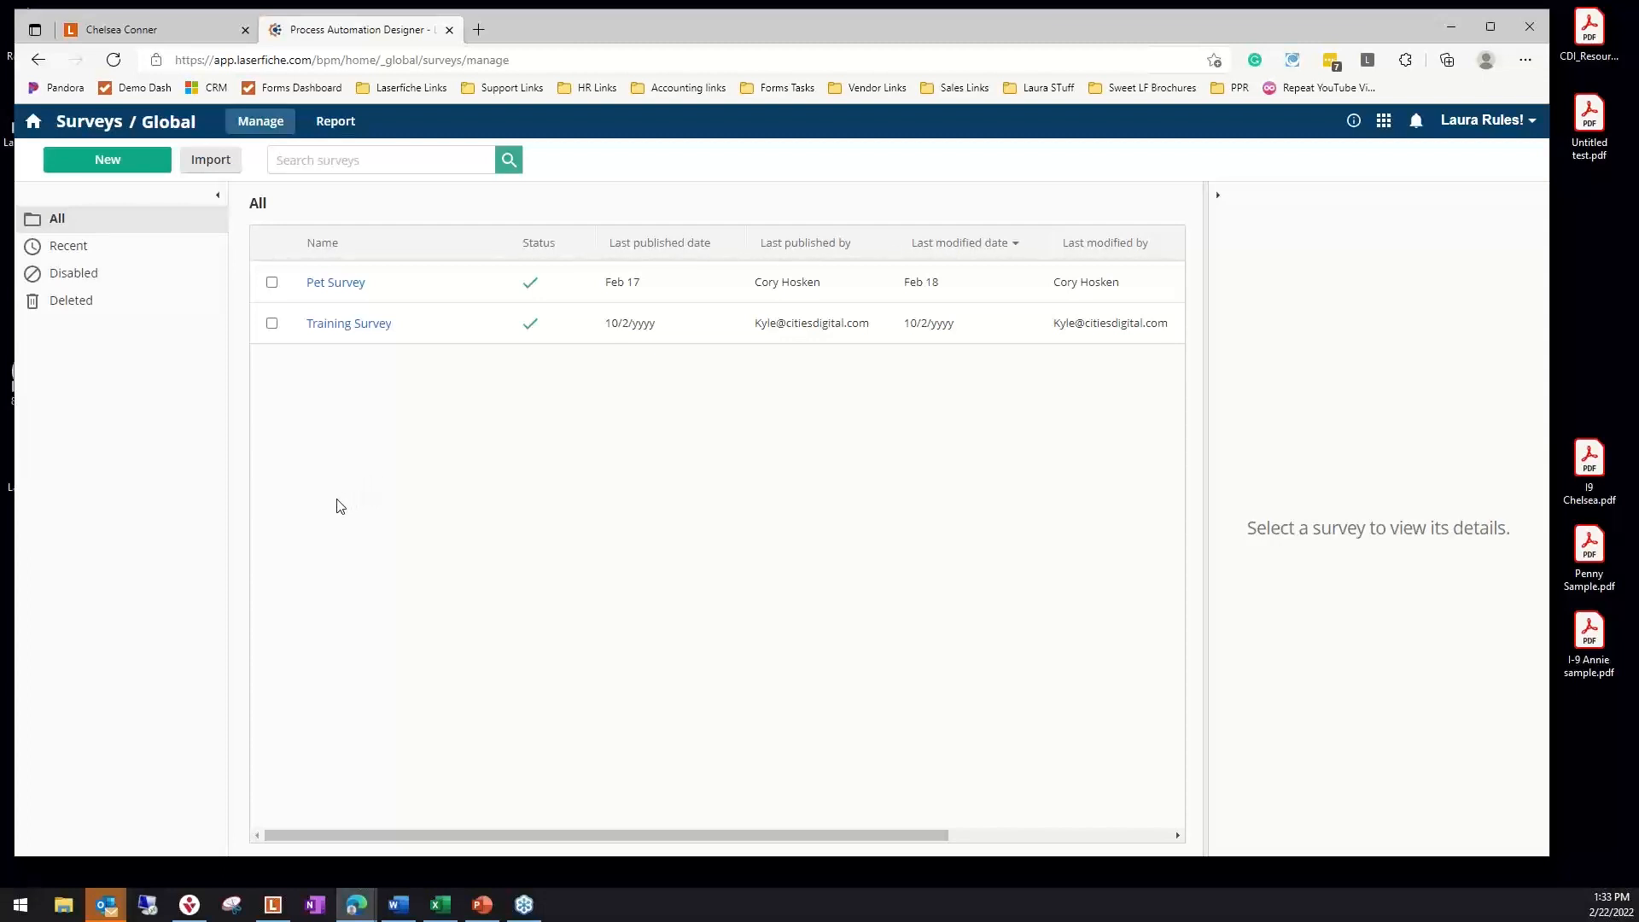
pyautogui.click(328, 285)
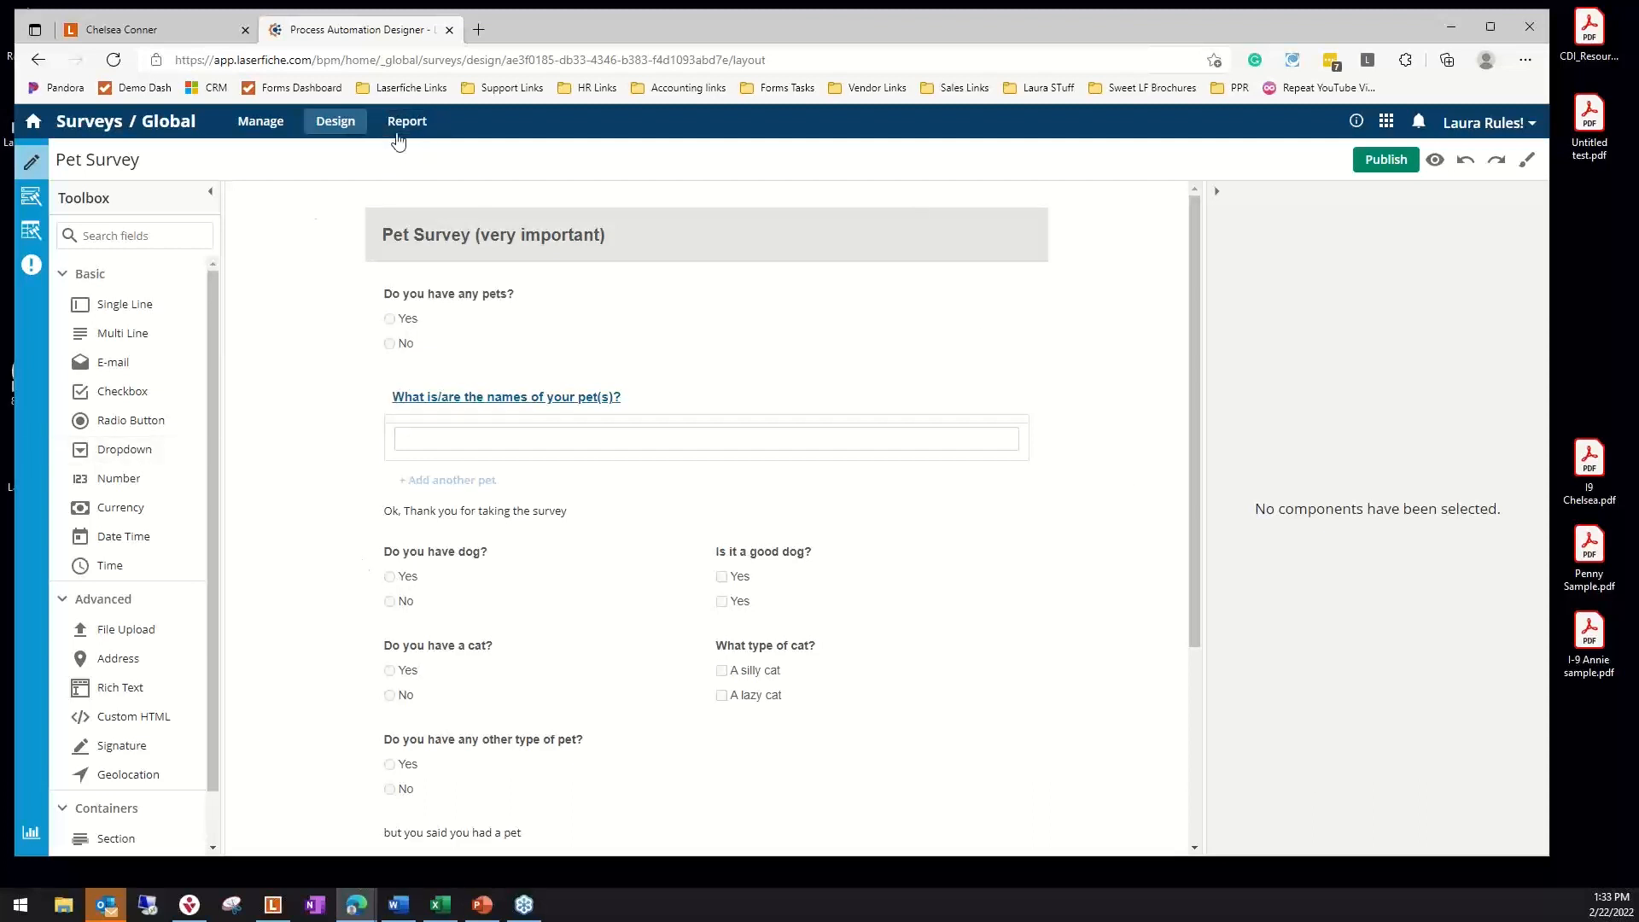
pyautogui.scroll(-3, 460, 601)
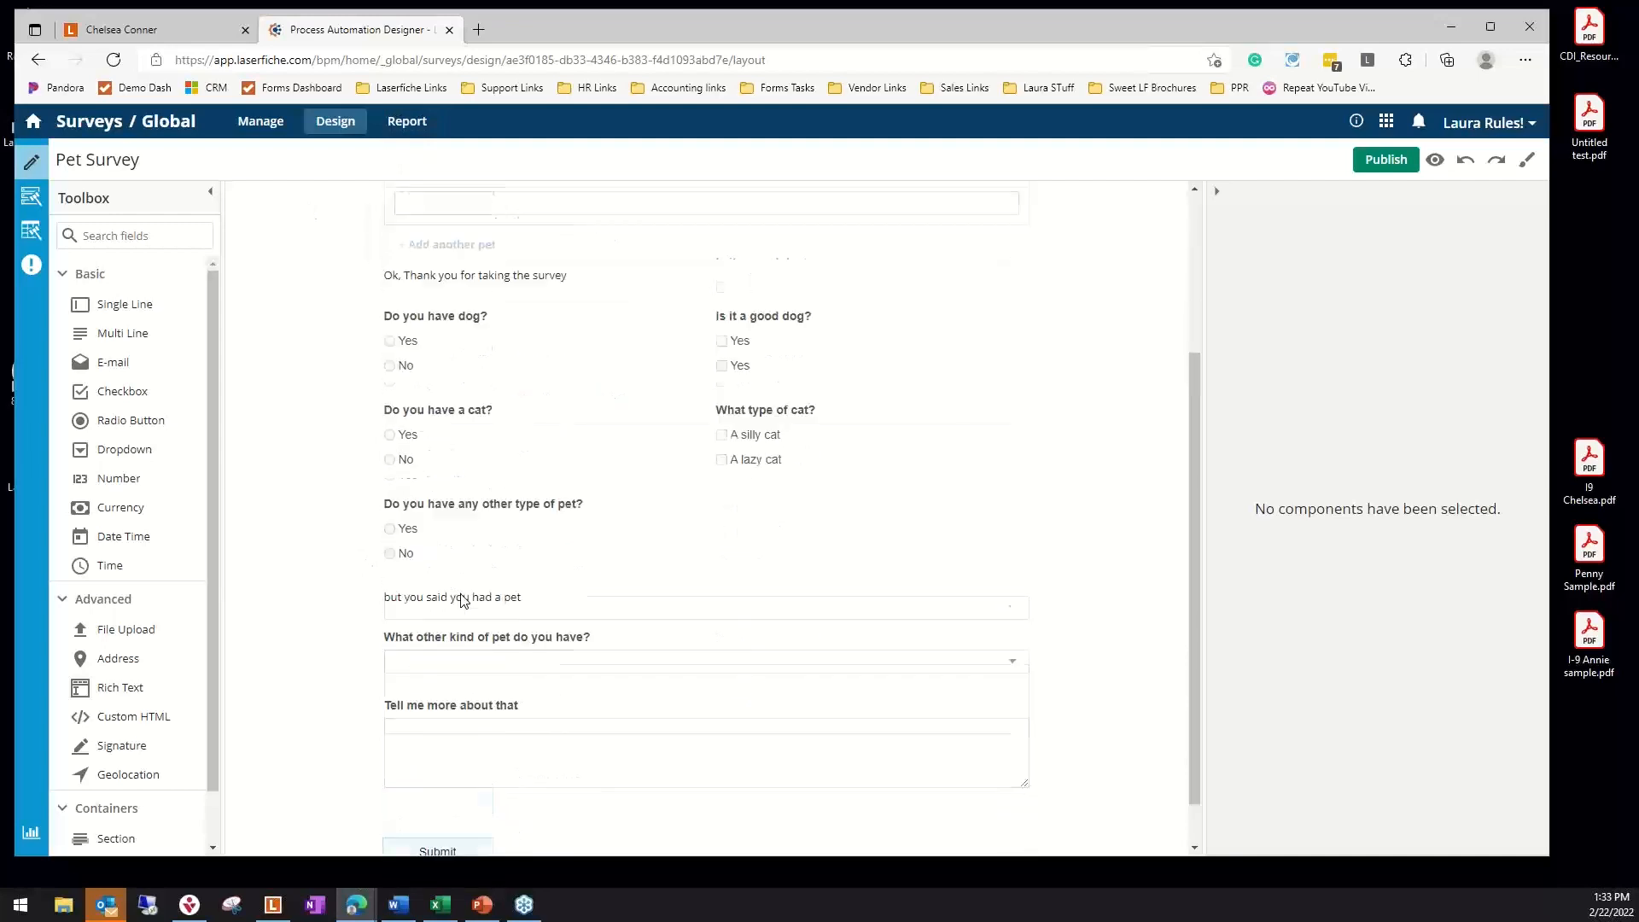
pyautogui.scroll(3, 462, 601)
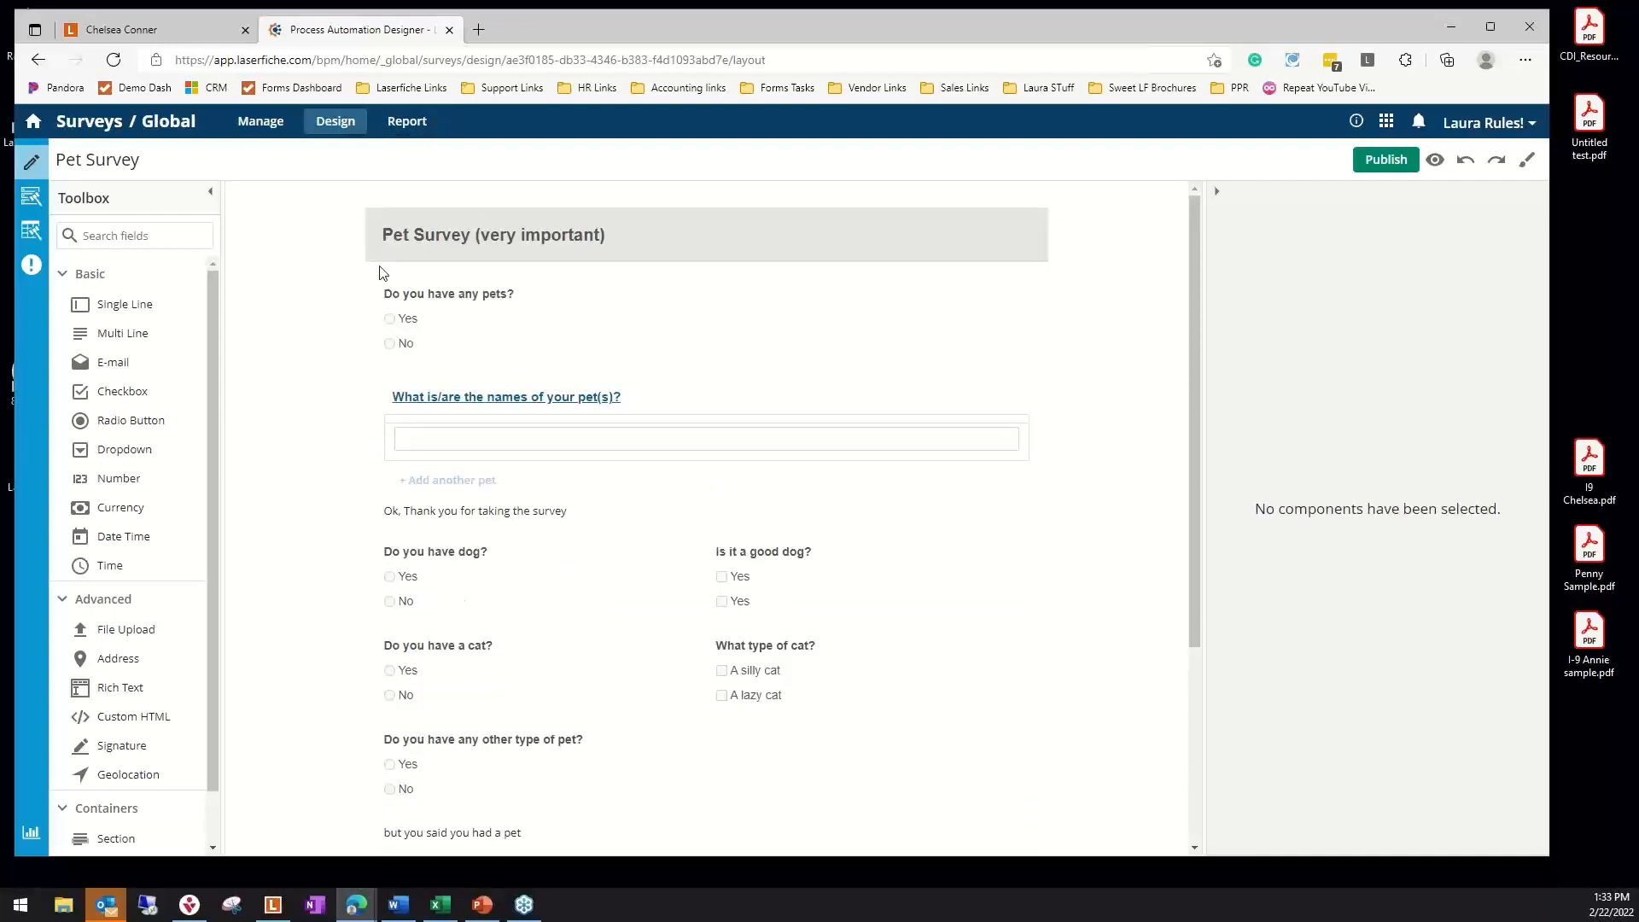
# Preview the Pet Survey, answer Yes to having any pets, and enter Lucy and Buster as the pet names
pyautogui.scroll(-3, 389, 489)
pyautogui.scroll(3, 376, 564)
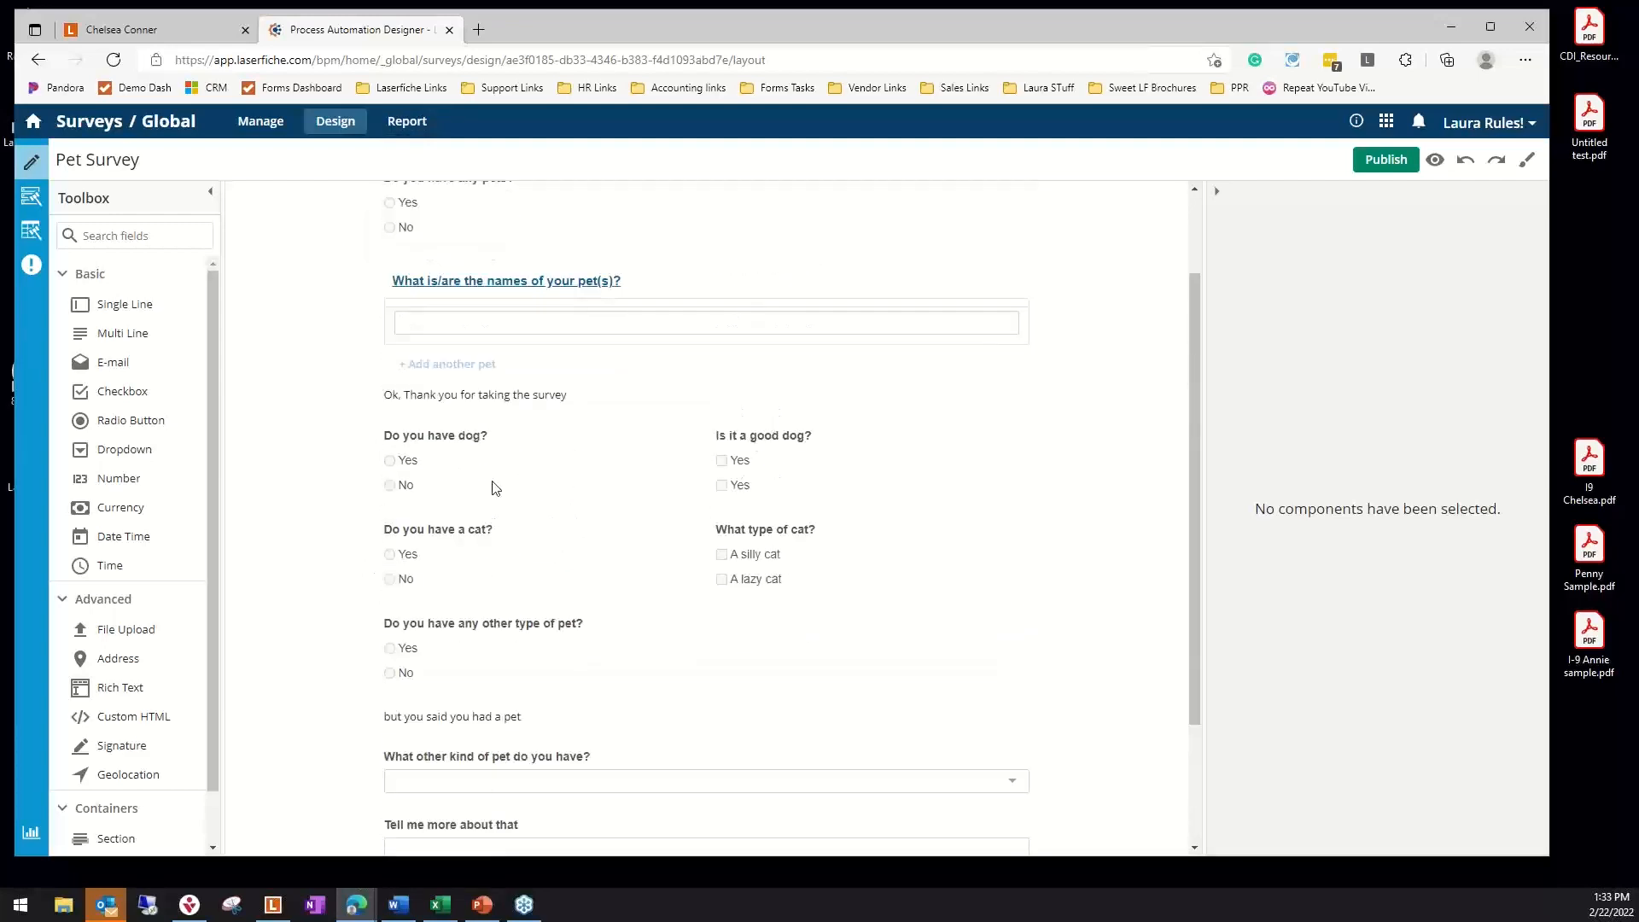
pyautogui.click(1435, 161)
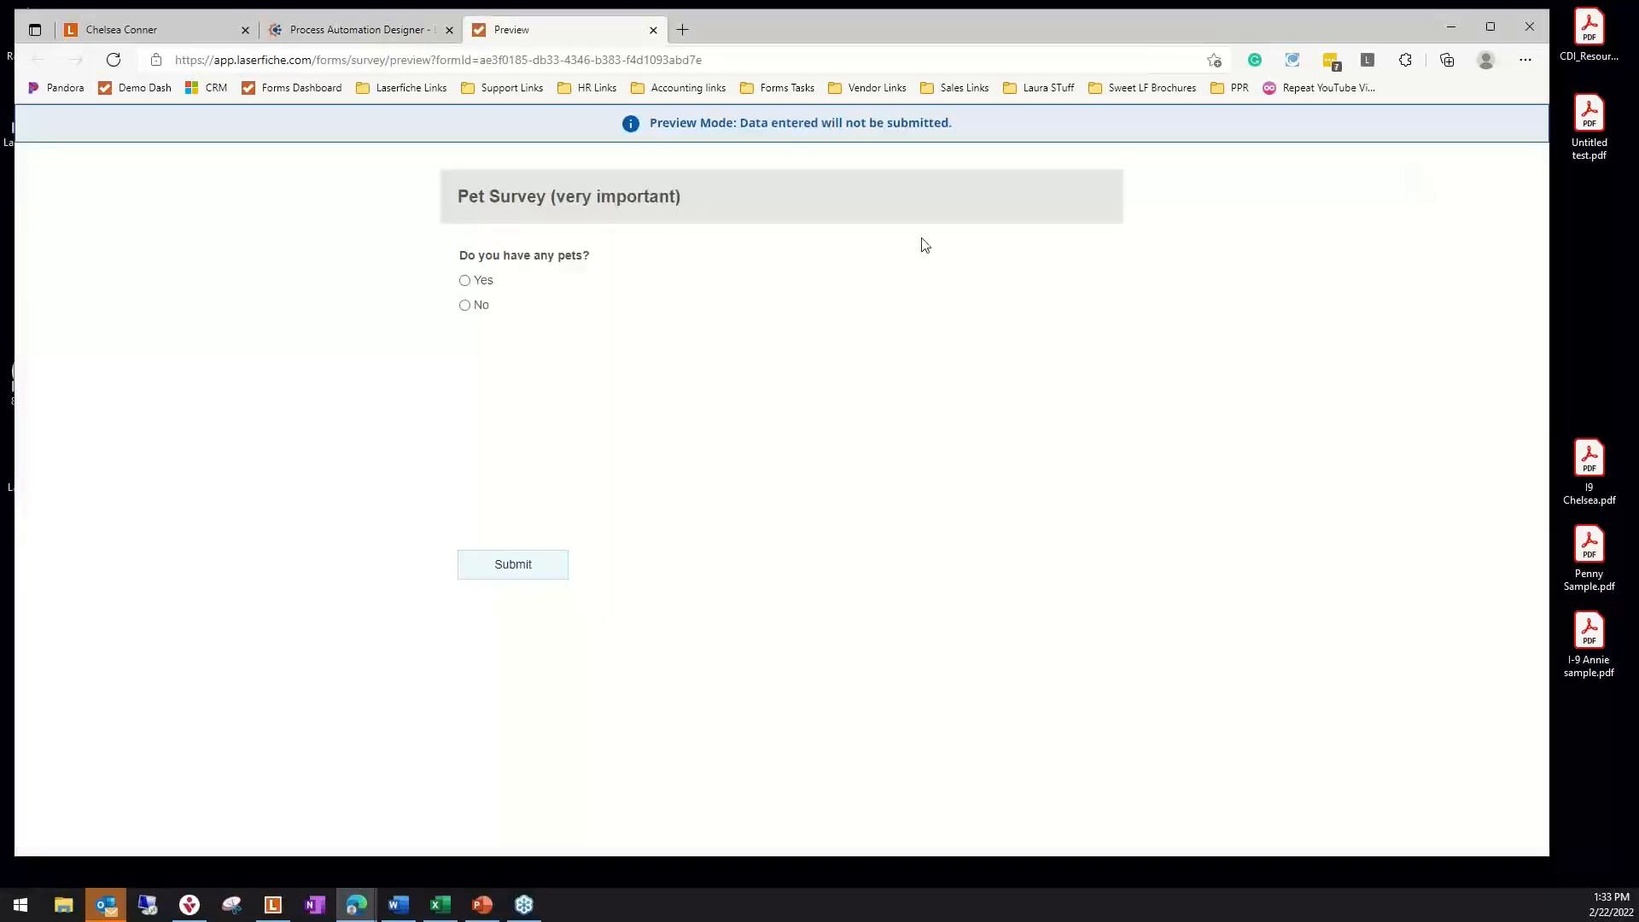
pyautogui.click(465, 282)
pyautogui.click(509, 409)
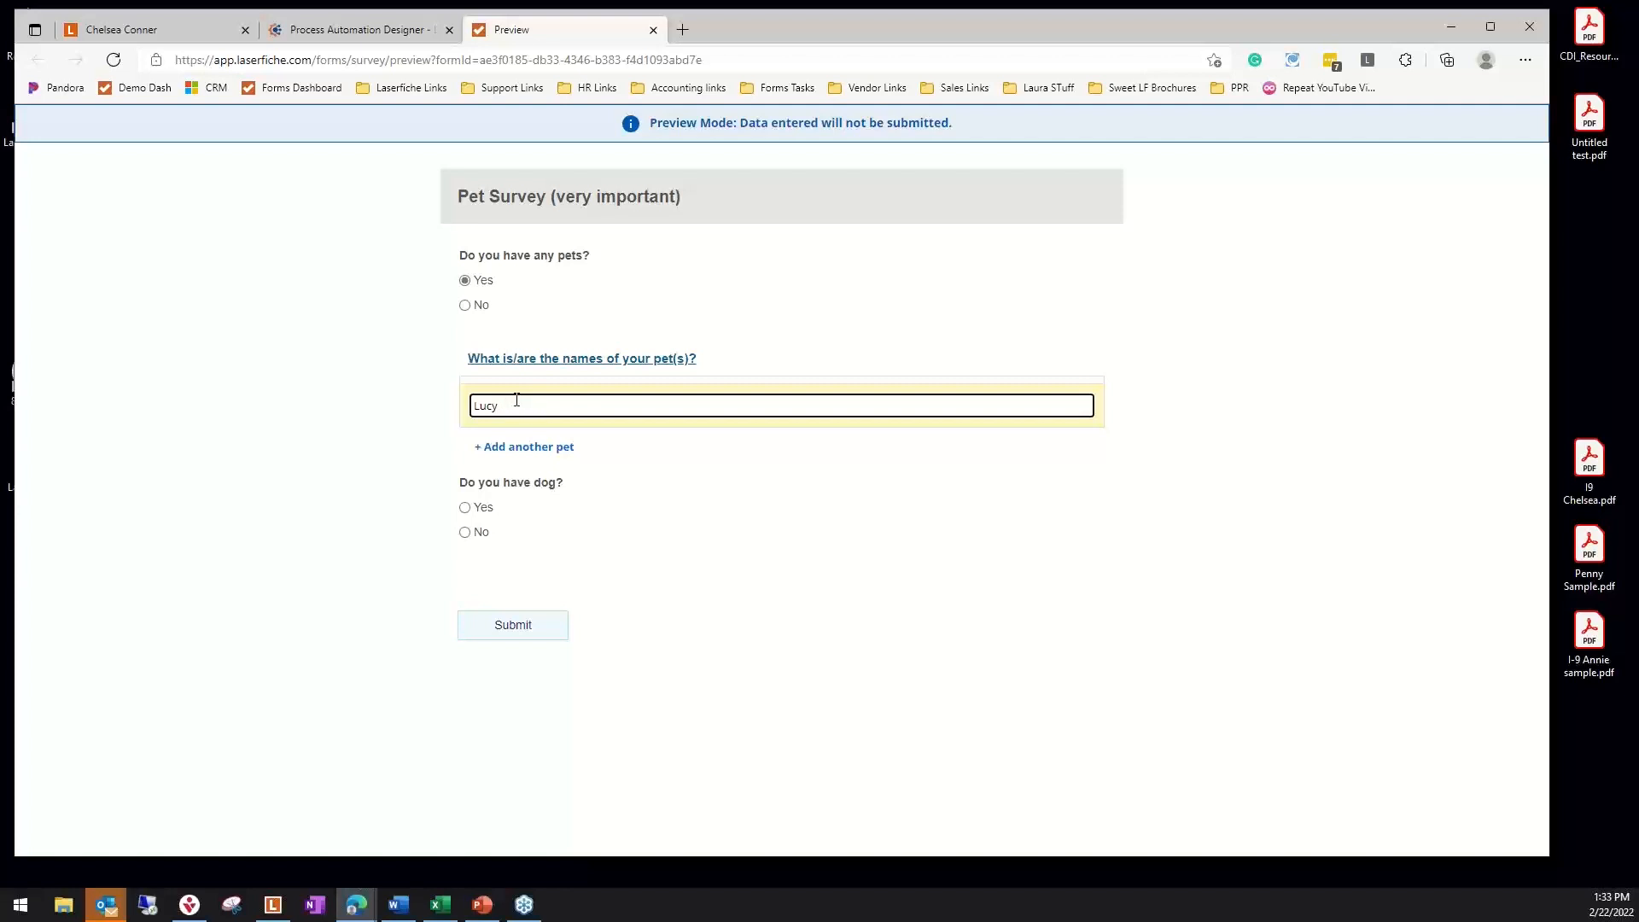
pyautogui.click(495, 447)
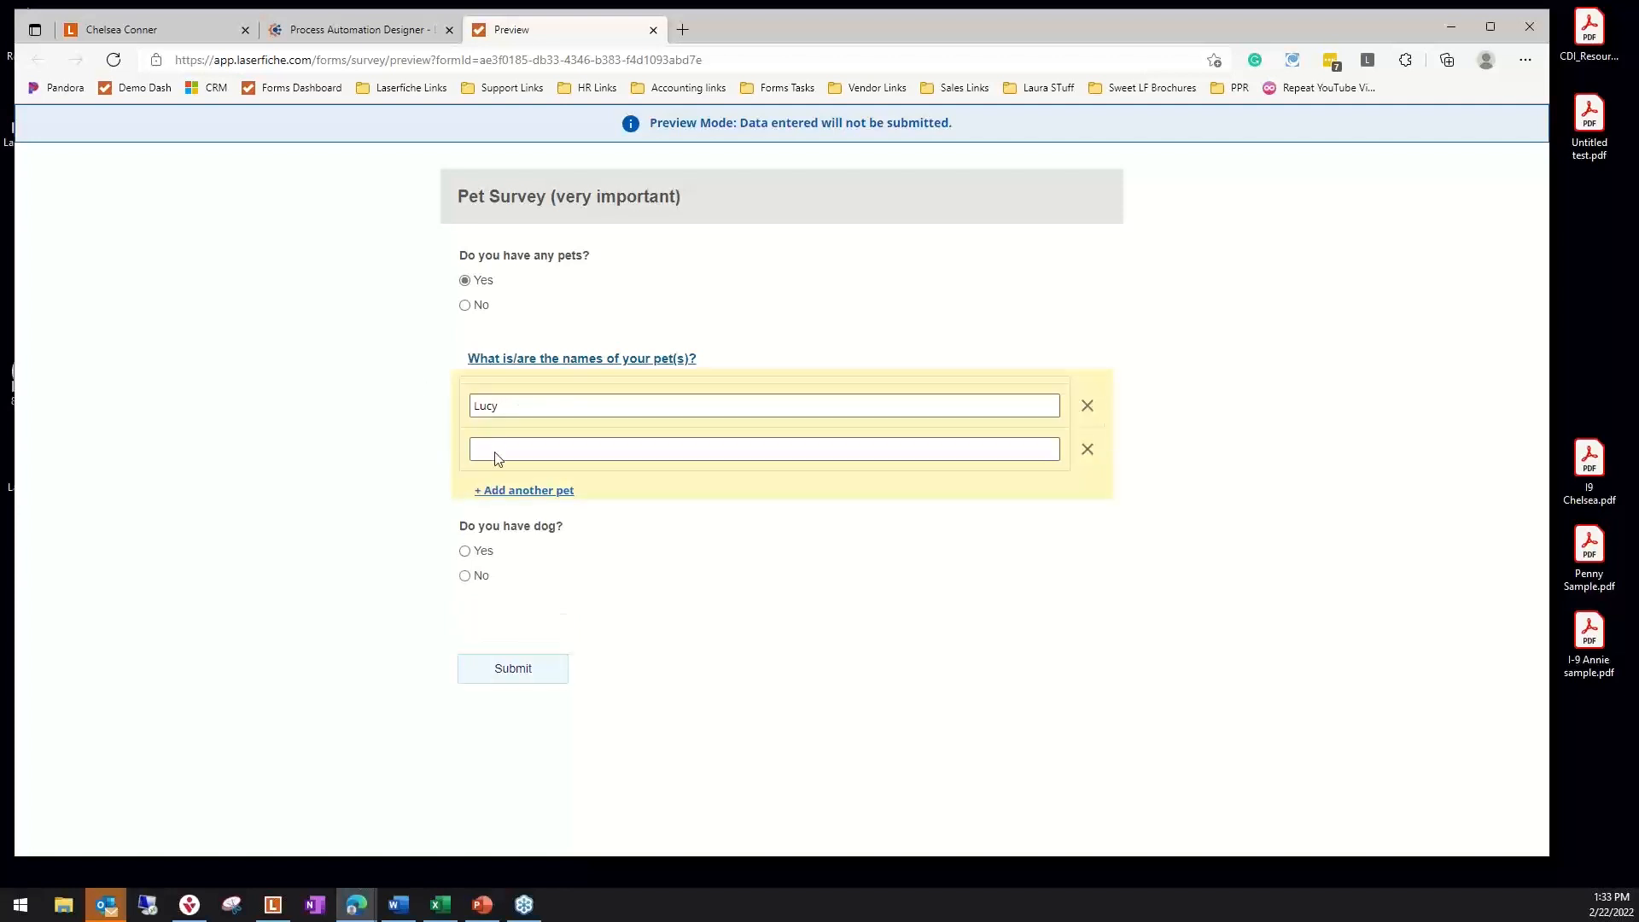
pyautogui.click(544, 450)
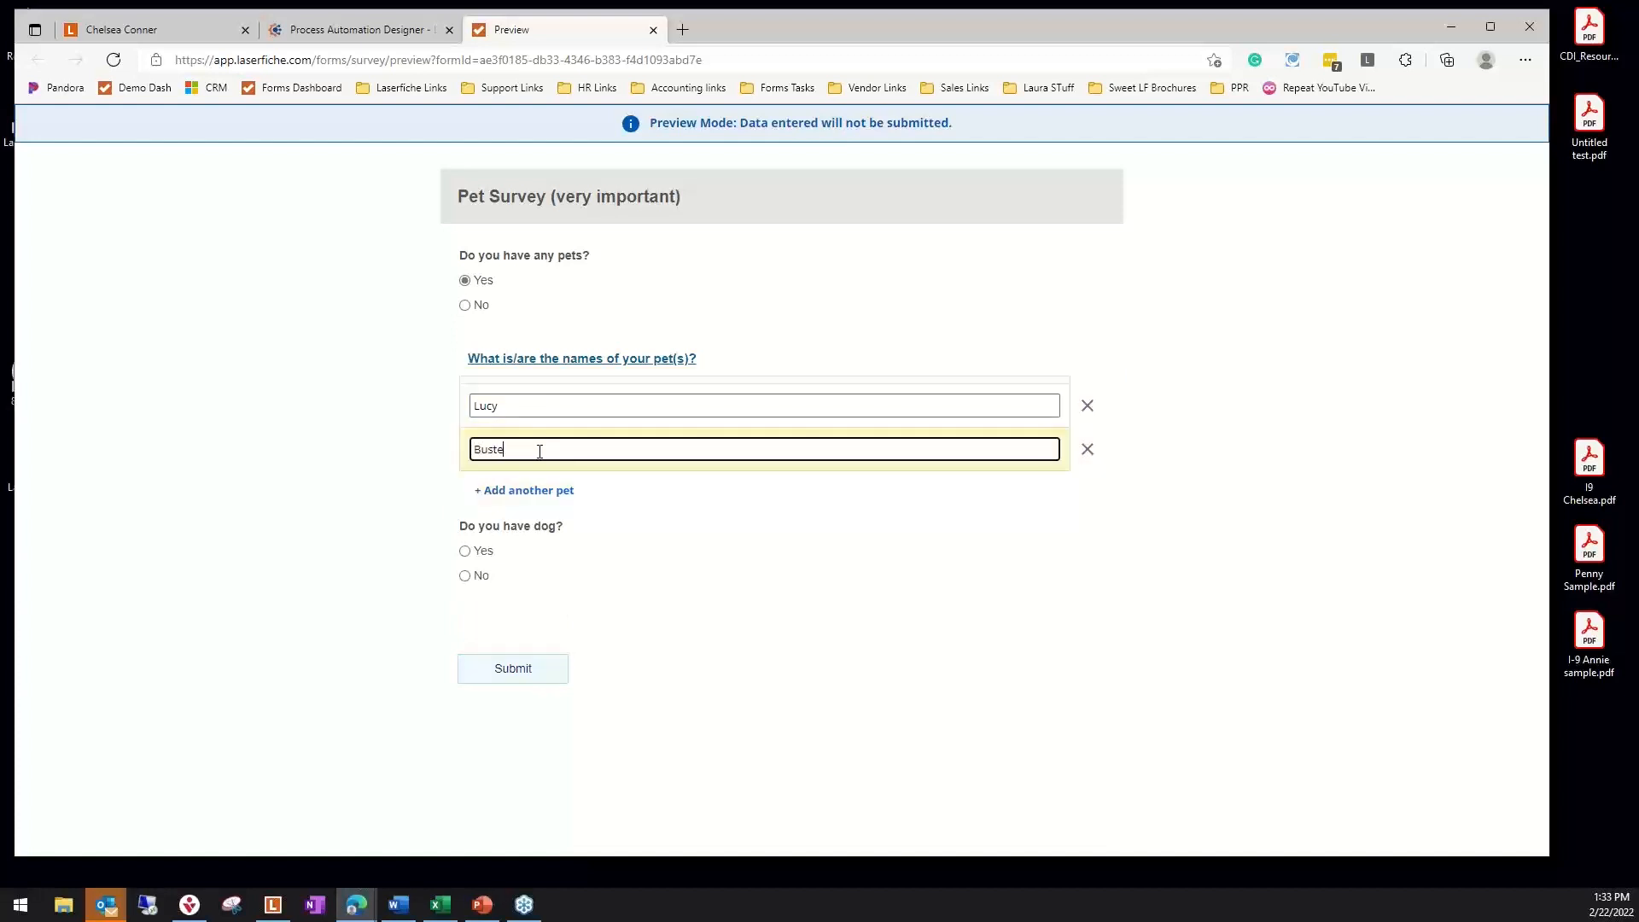
# Answer Yes to having a dog, check both good-dog options, answer No for a cat and other pets, and submit the previewed survey
pyautogui.click(465, 553)
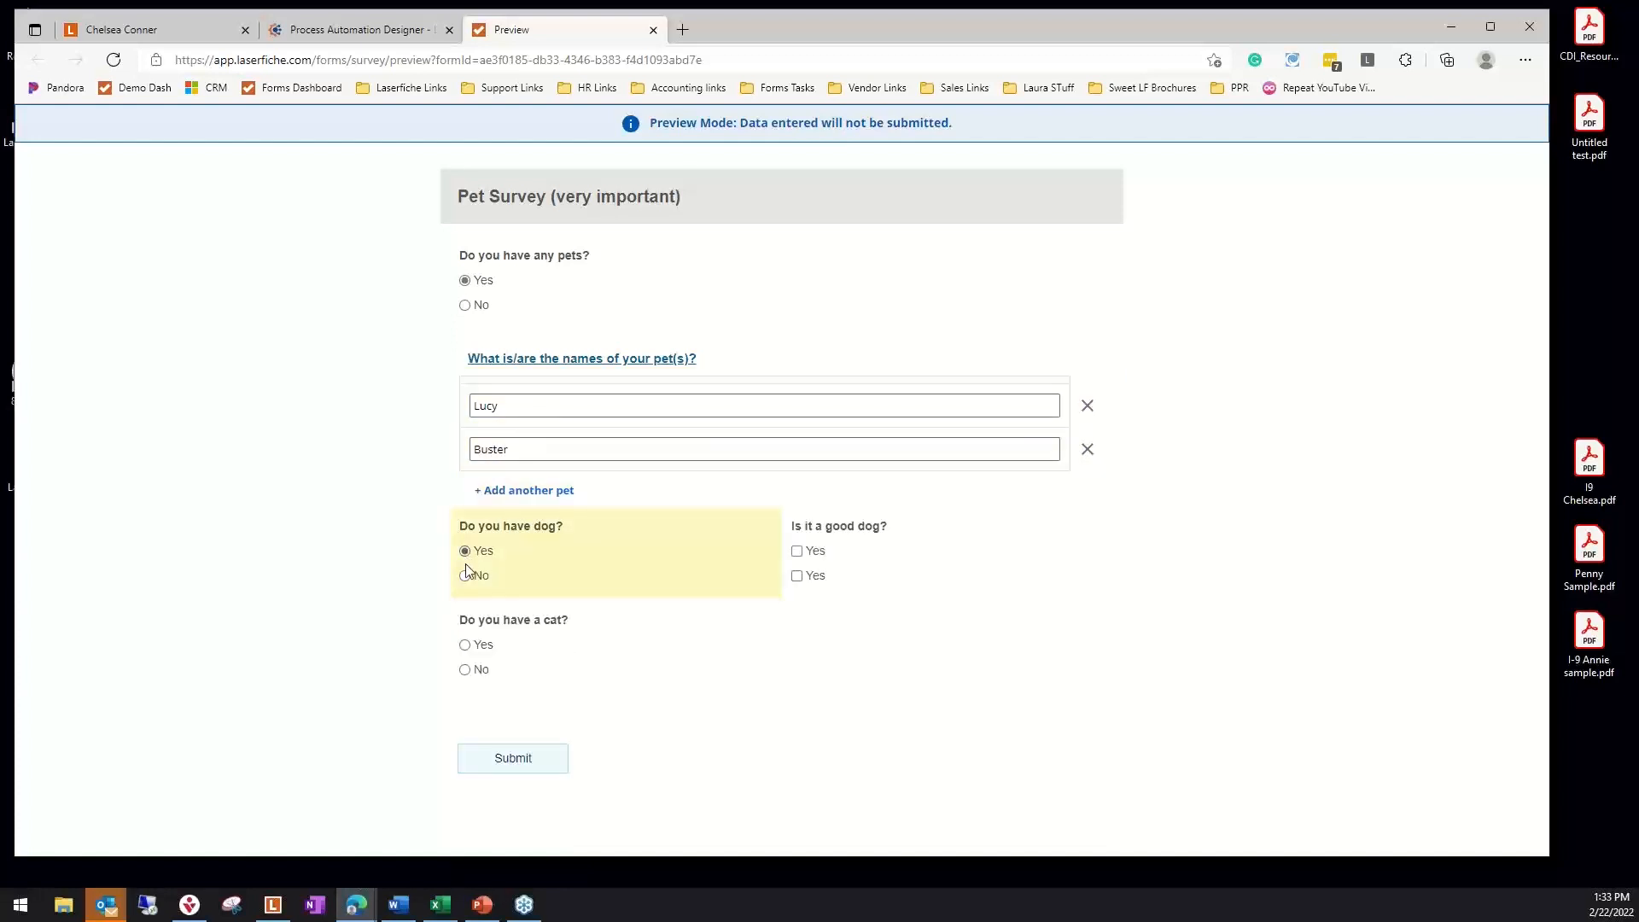
pyautogui.click(797, 553)
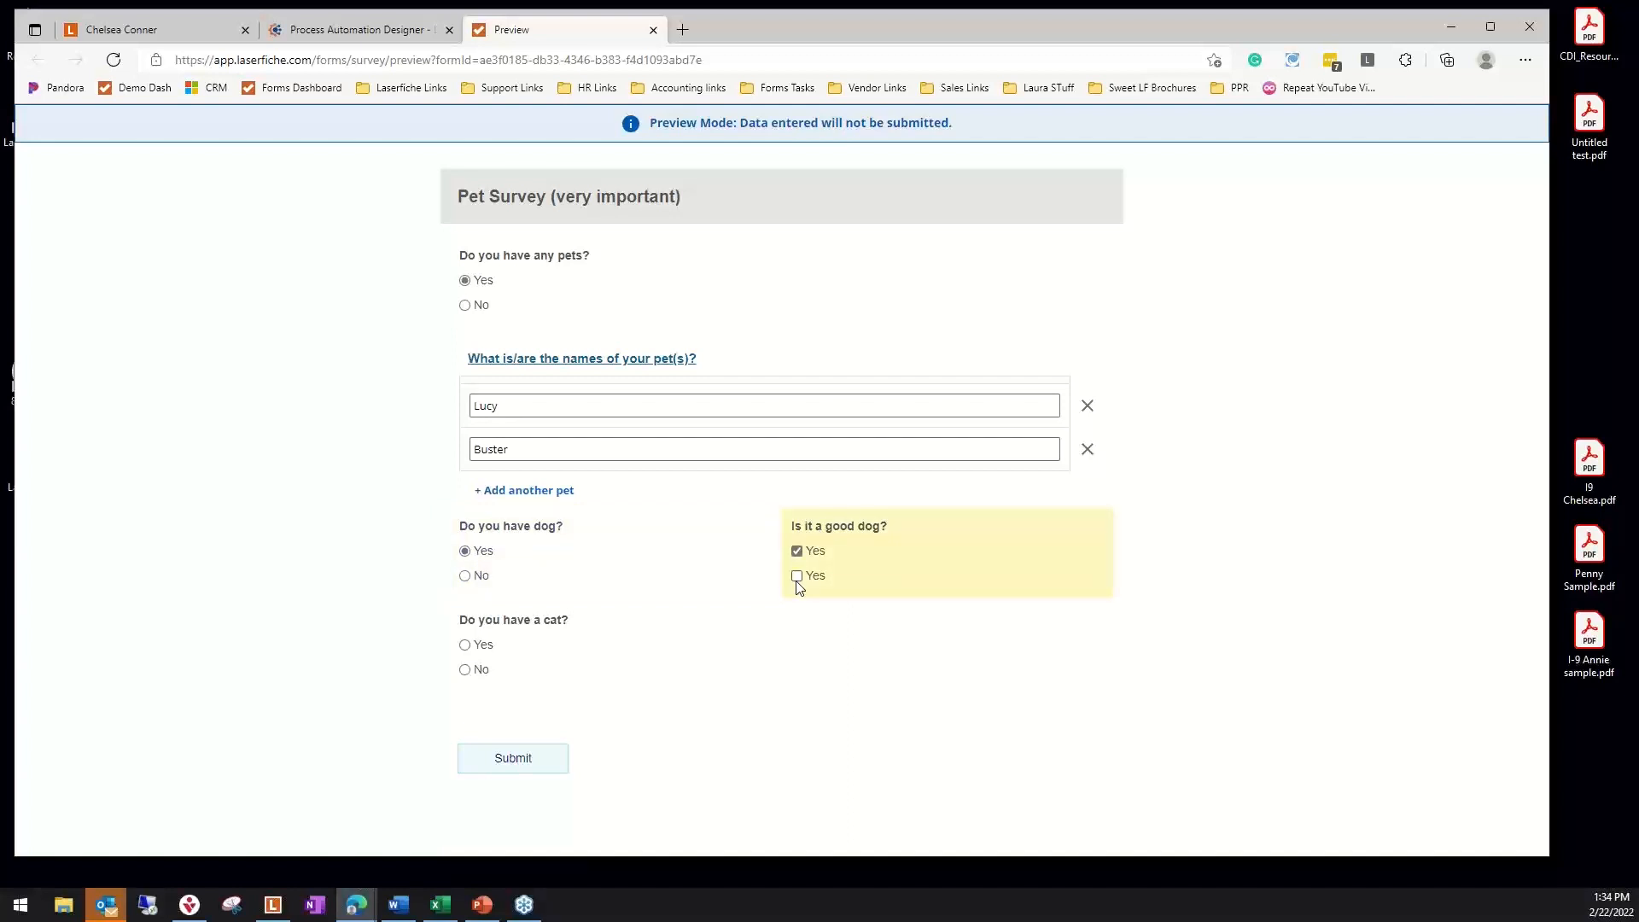
pyautogui.click(797, 576)
pyautogui.click(468, 669)
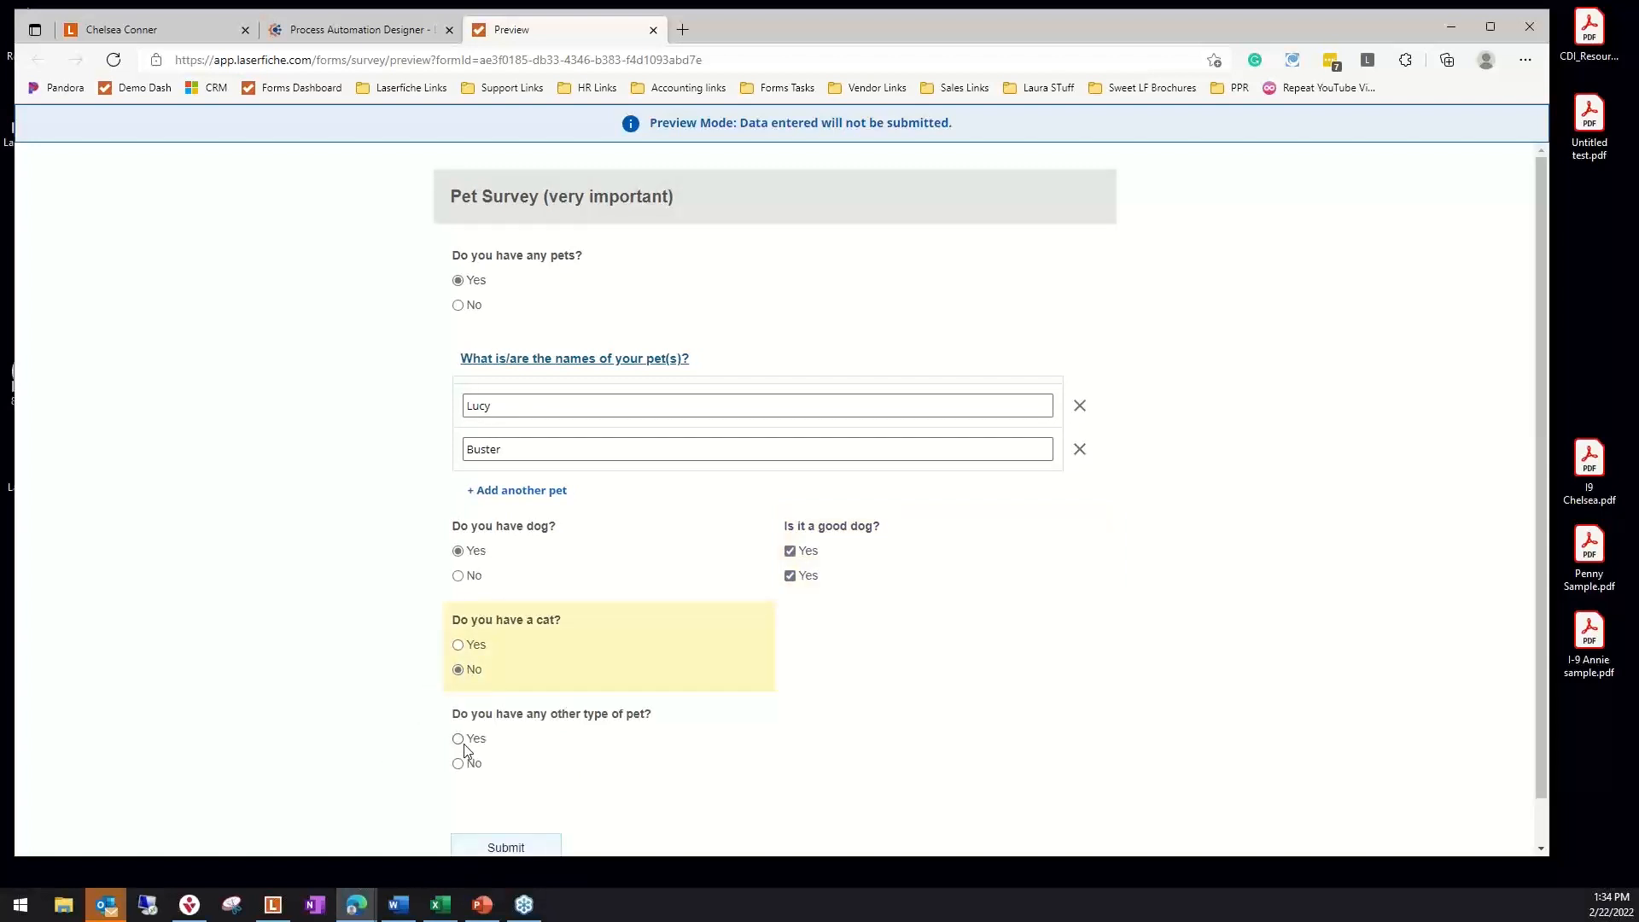
pyautogui.scroll(-1, 466, 751)
pyautogui.click(460, 715)
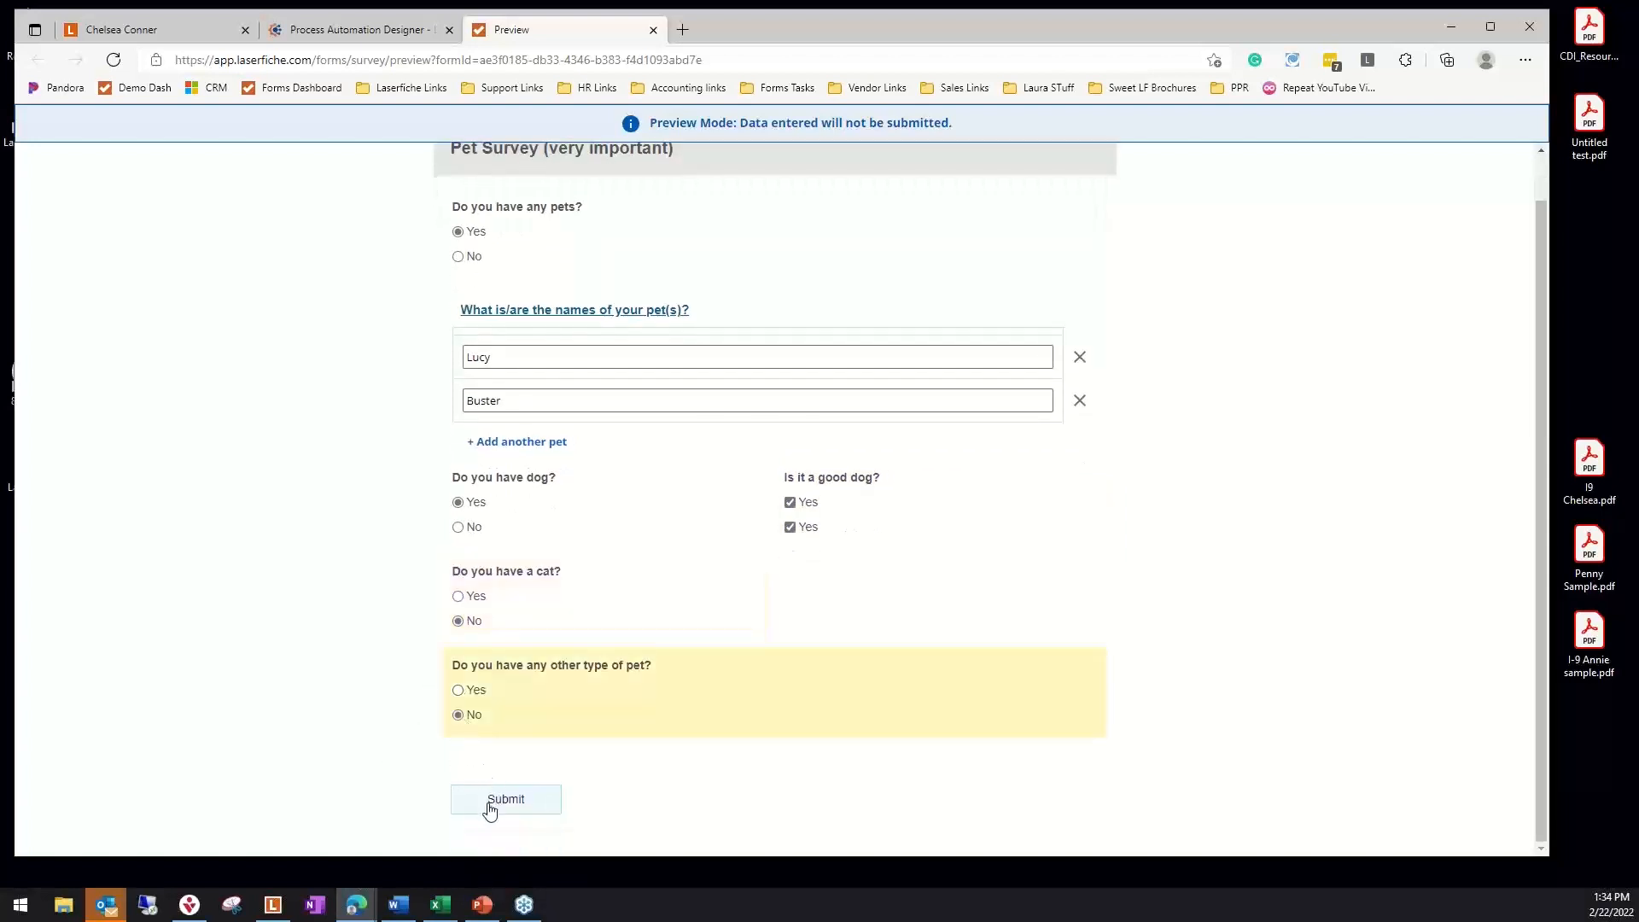
pyautogui.click(489, 803)
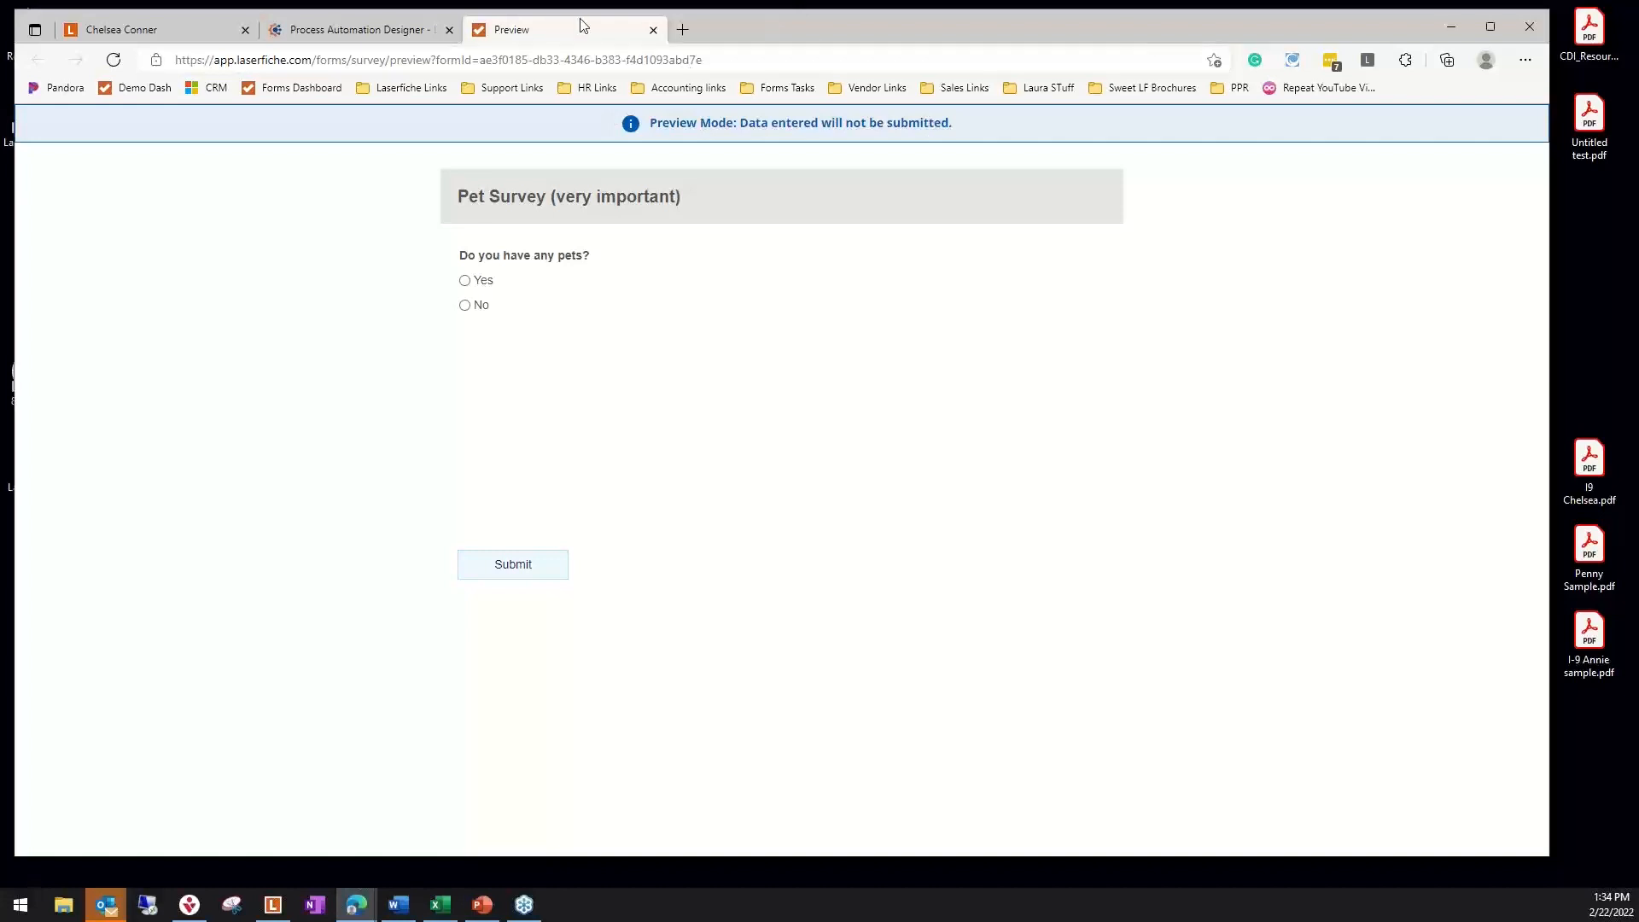
# Return to the survey designer, open the Pet Survey report's submissions, and apply the Year to date range
pyautogui.click(423, 36)
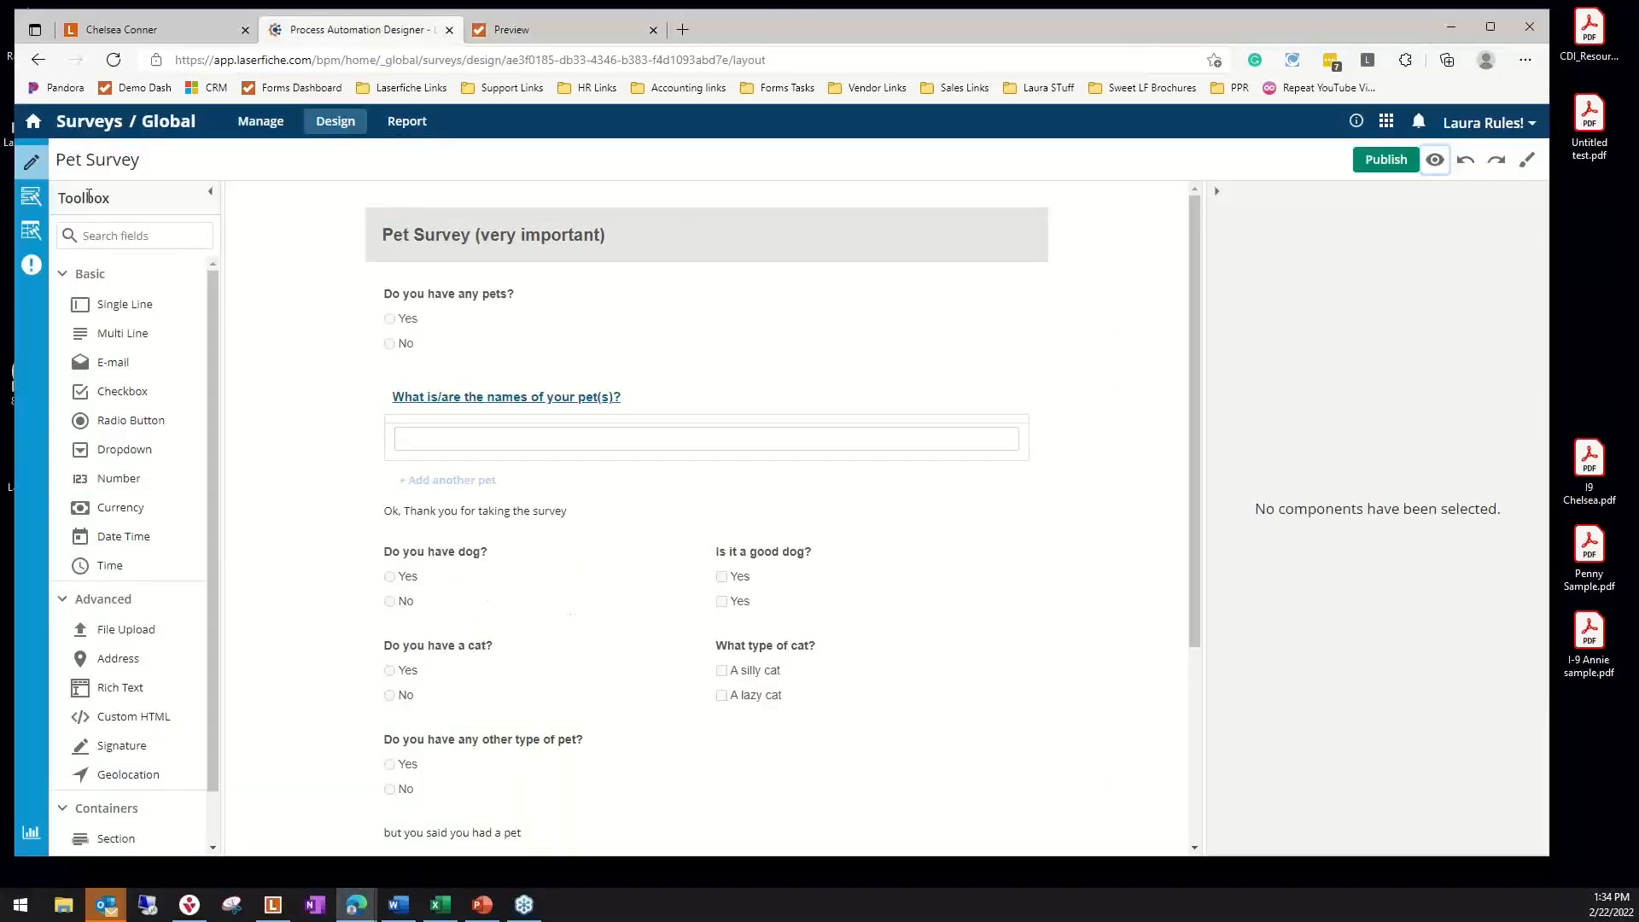
pyautogui.click(405, 124)
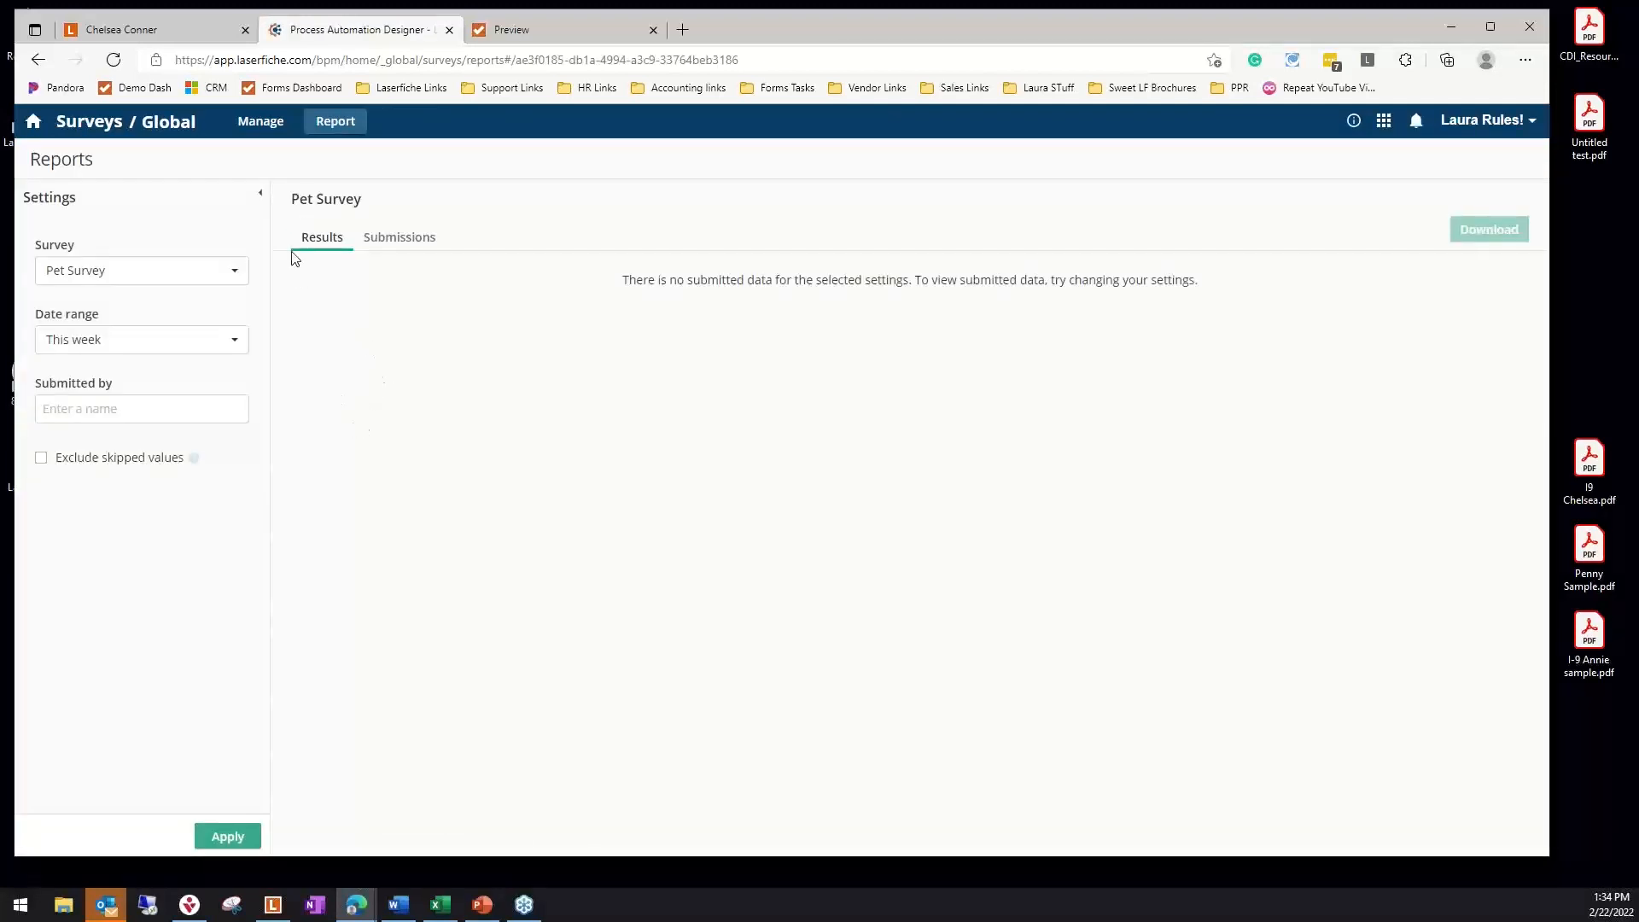
pyautogui.click(406, 244)
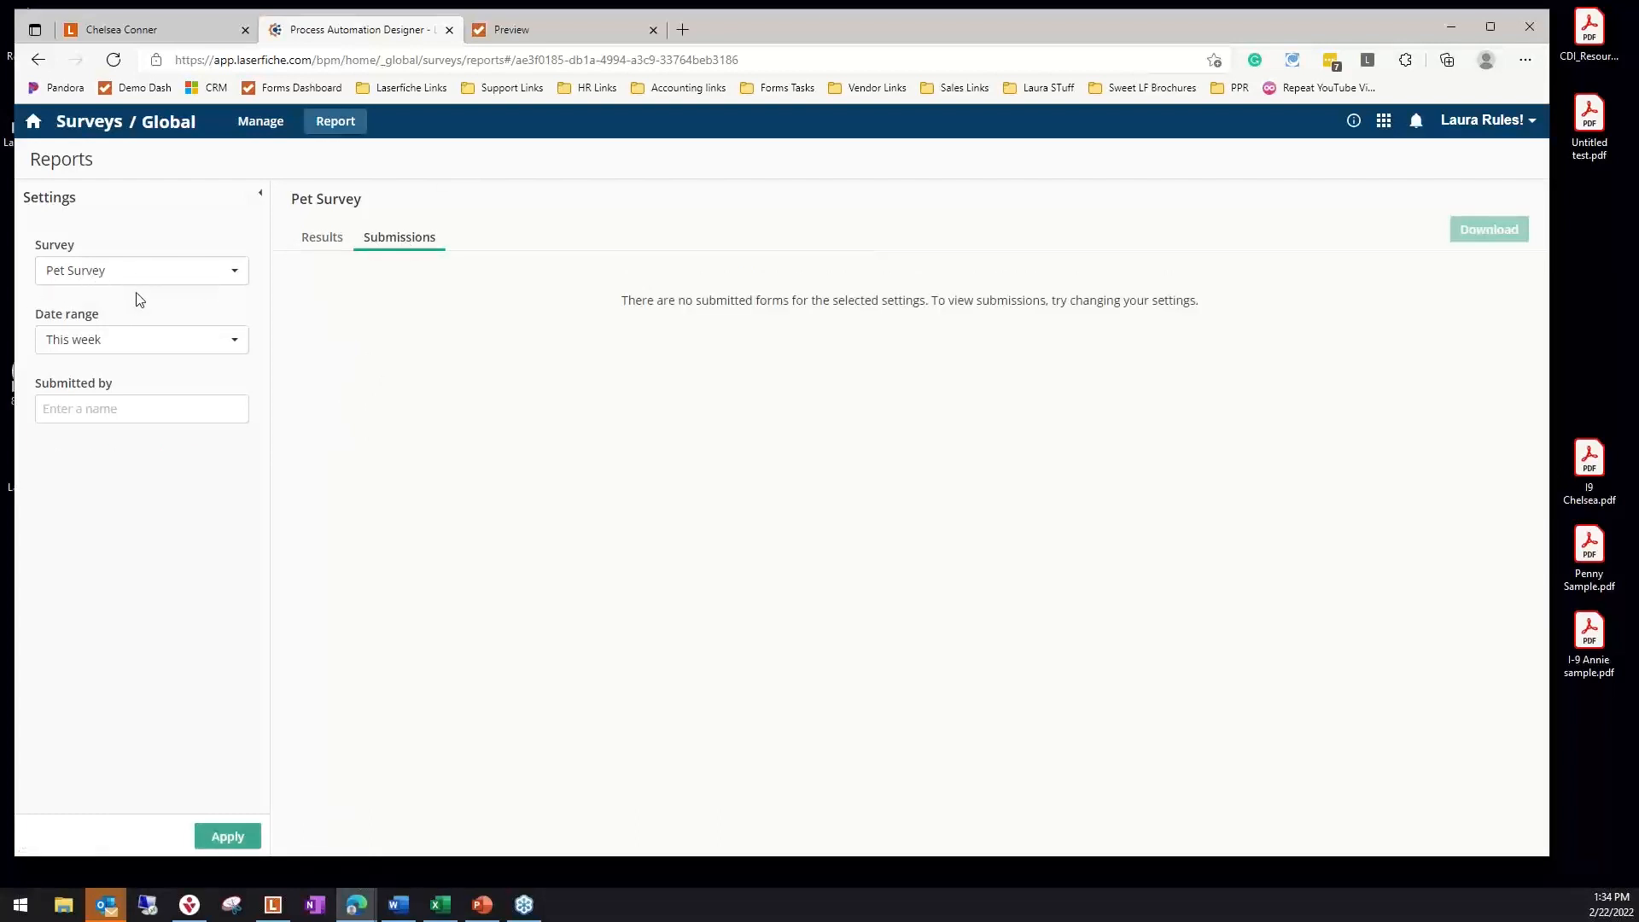
pyautogui.click(131, 342)
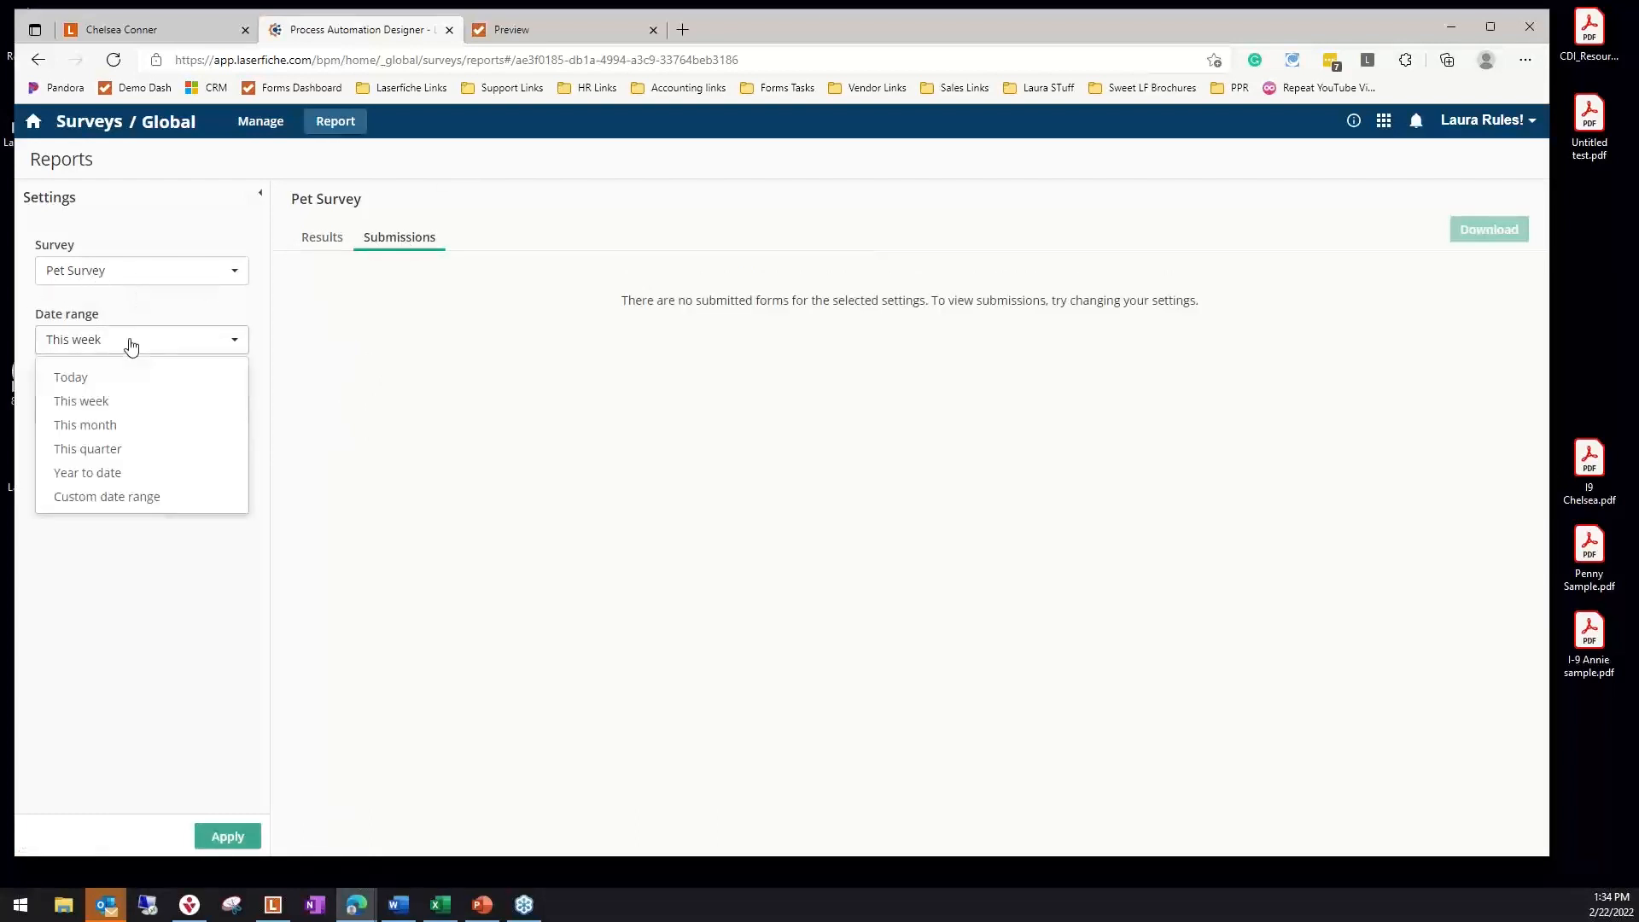
pyautogui.click(120, 474)
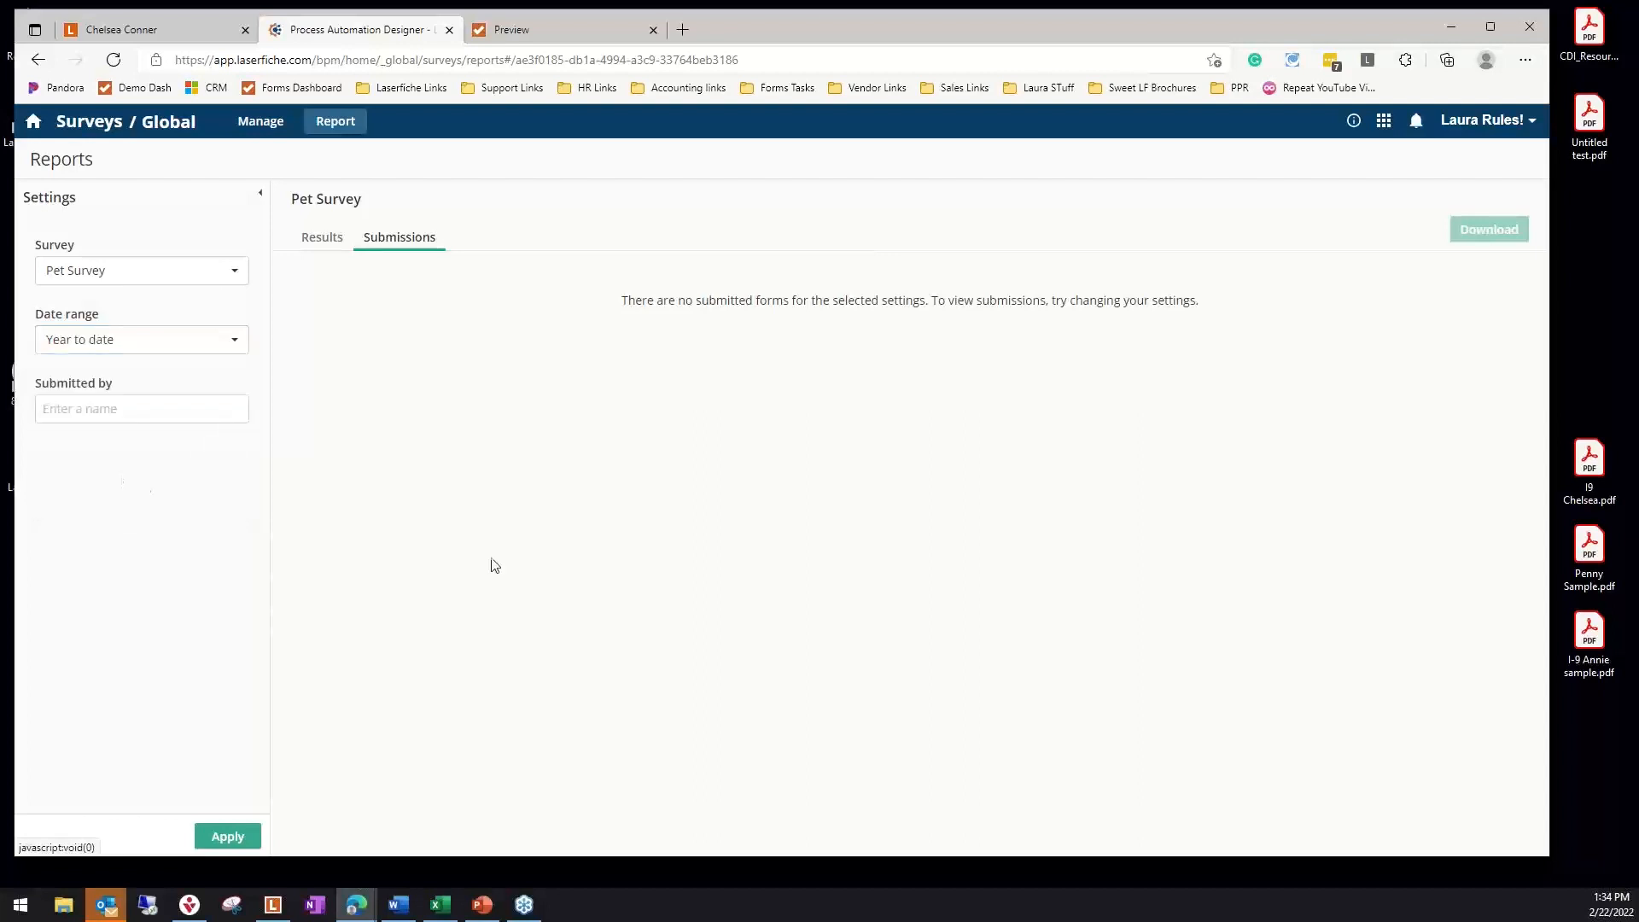
pyautogui.click(228, 836)
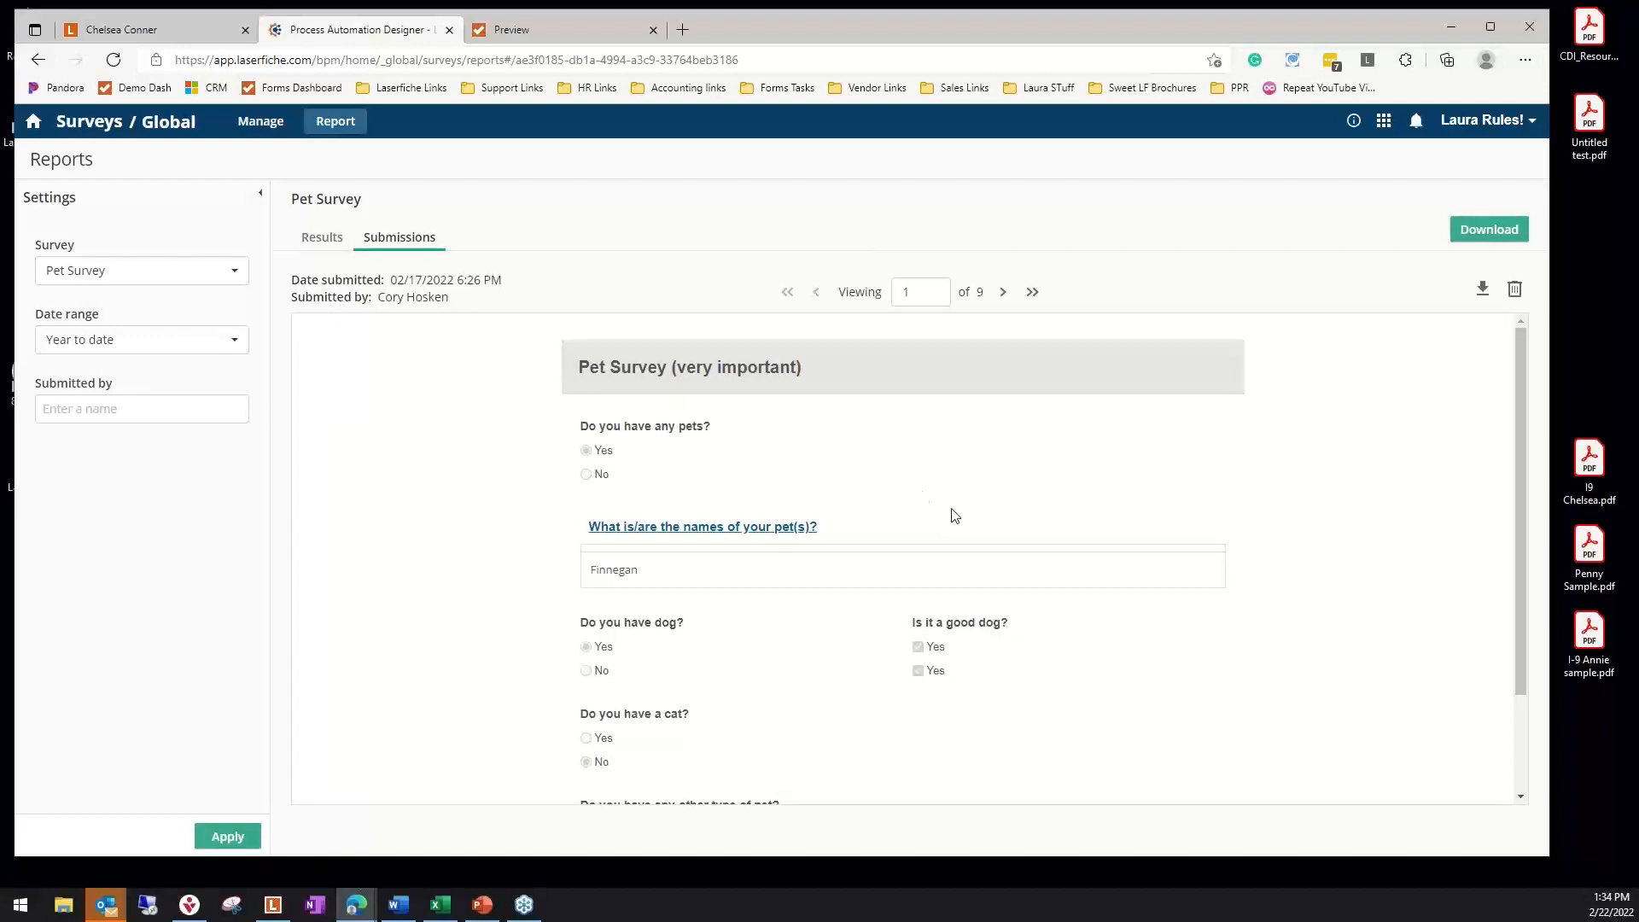
# Review the answers in the first three Pet Survey submissions
pyautogui.scroll(-2, 955, 516)
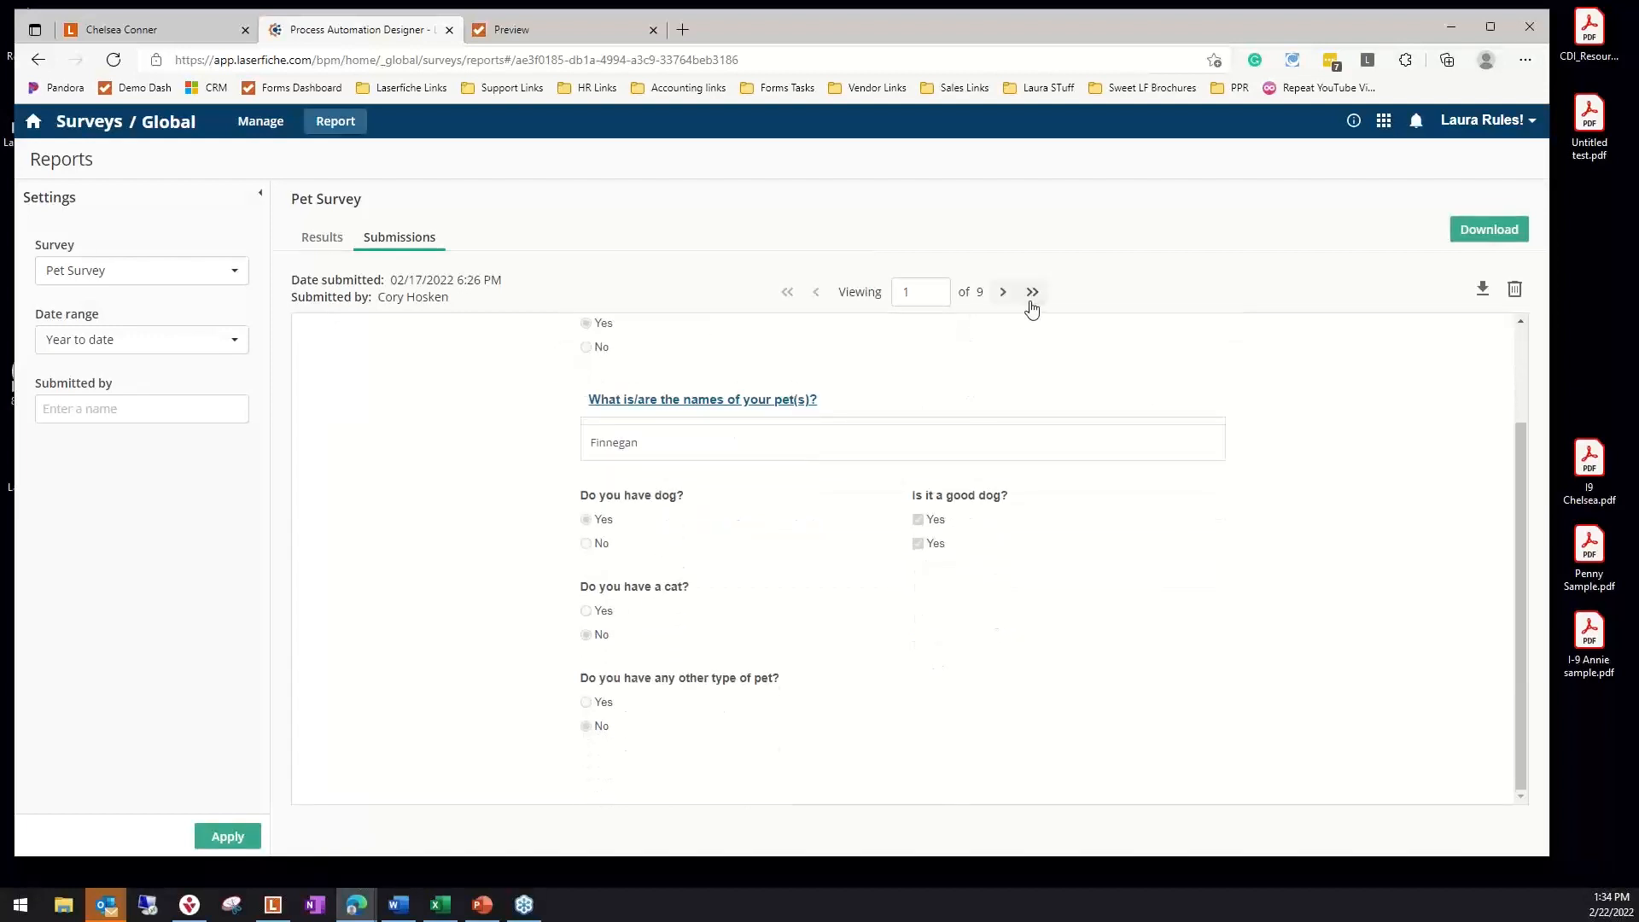
pyautogui.click(1001, 299)
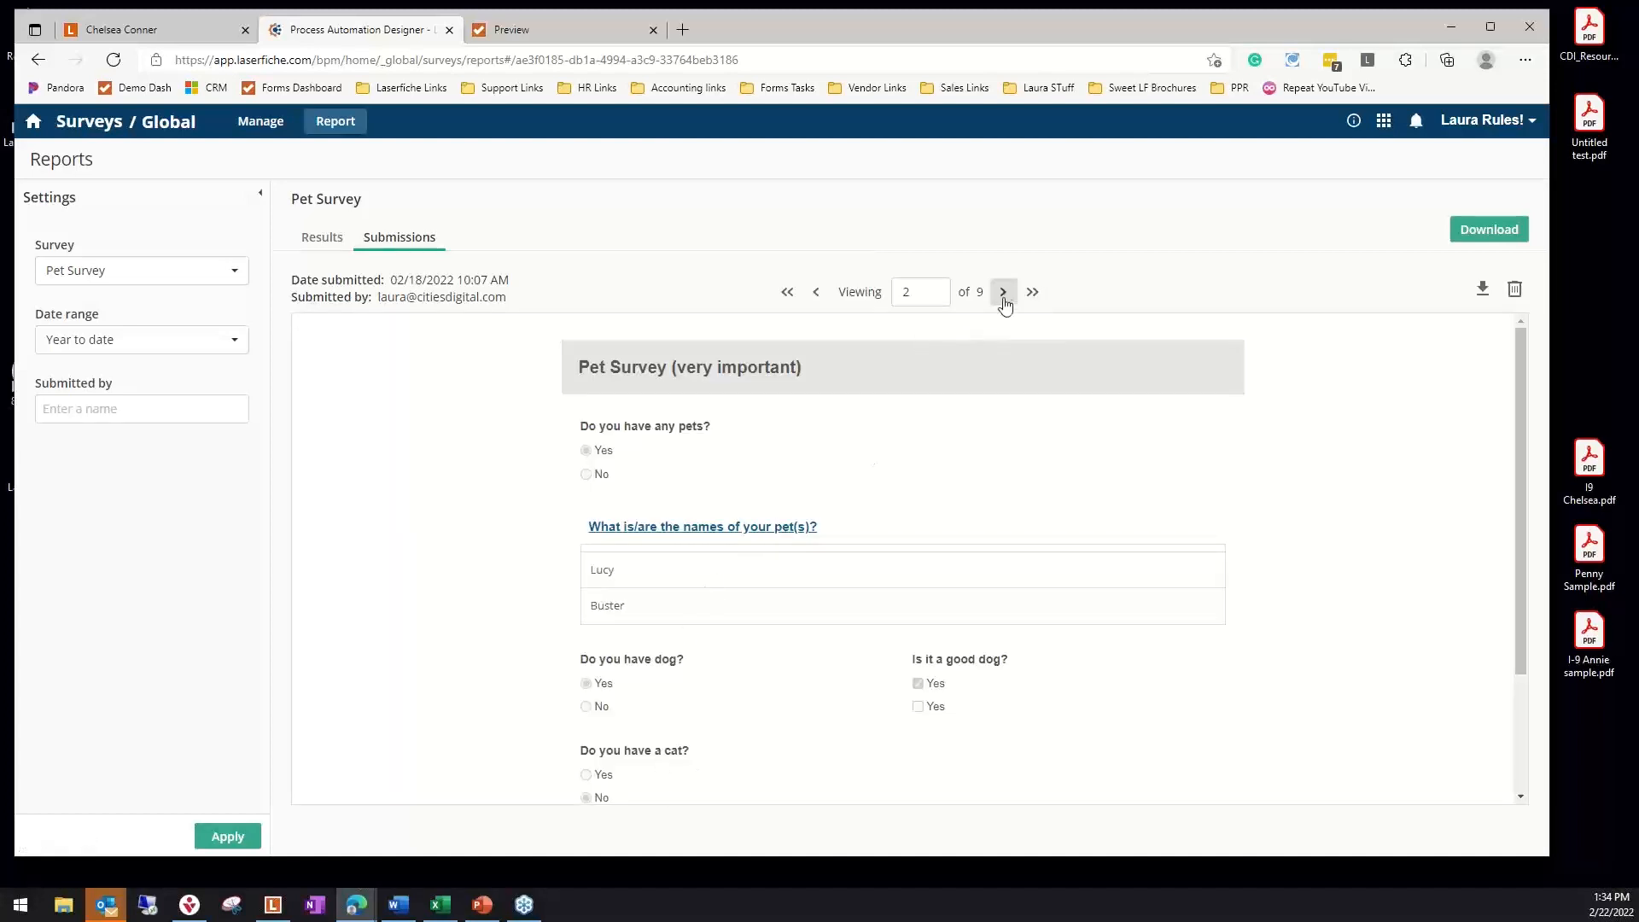
pyautogui.click(1004, 295)
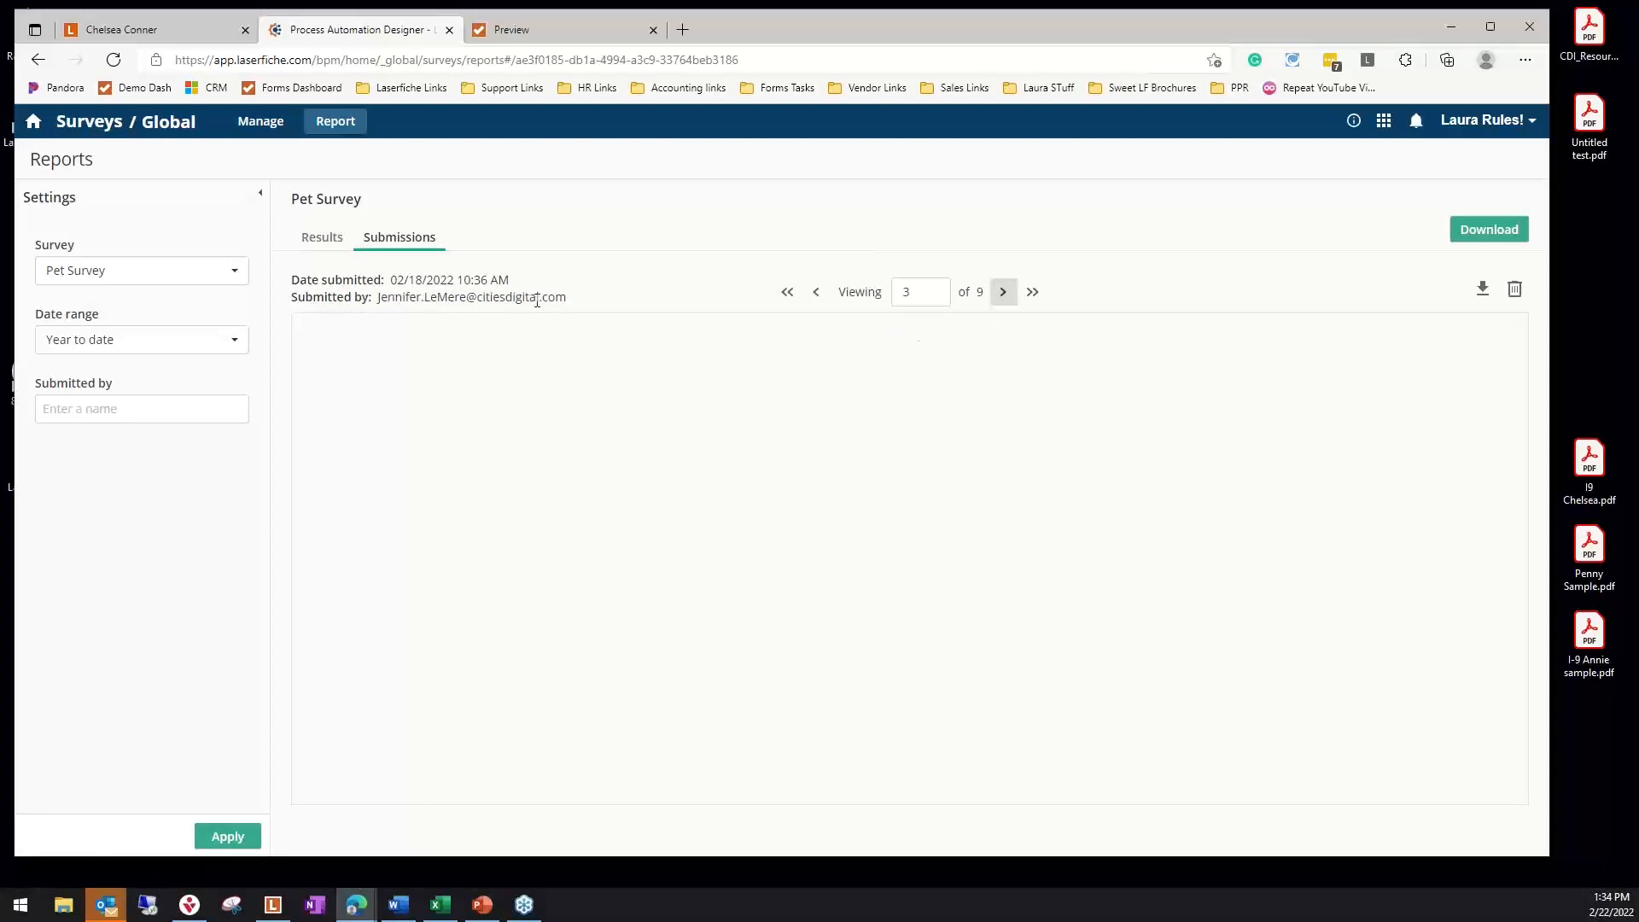
pyautogui.scroll(-2, 945, 401)
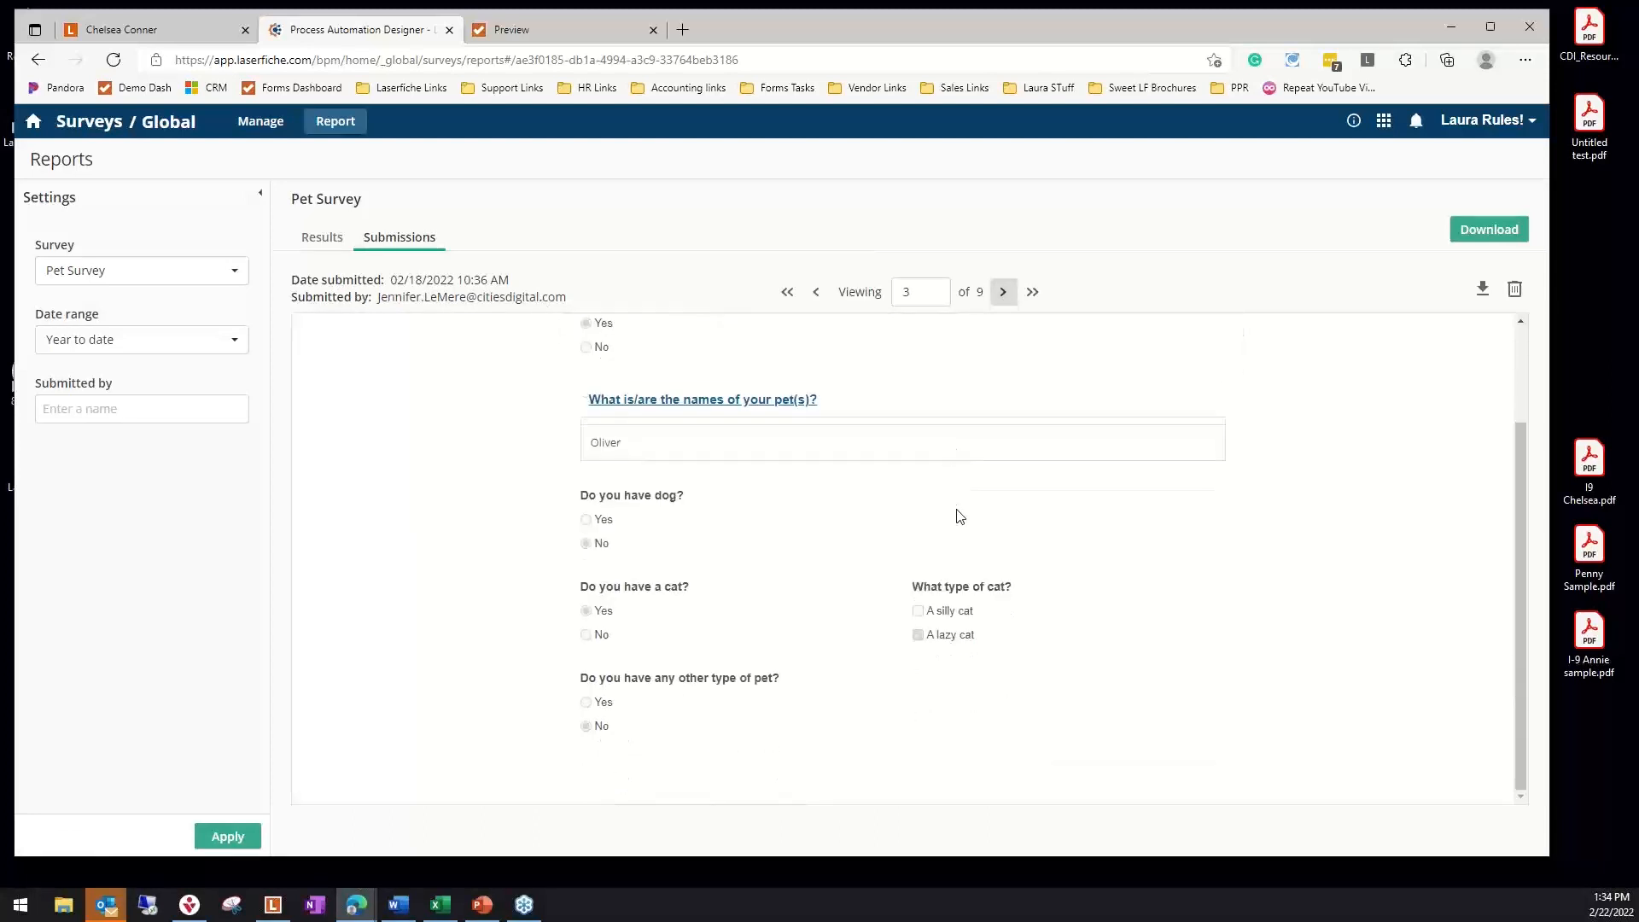
pyautogui.scroll(1, 956, 564)
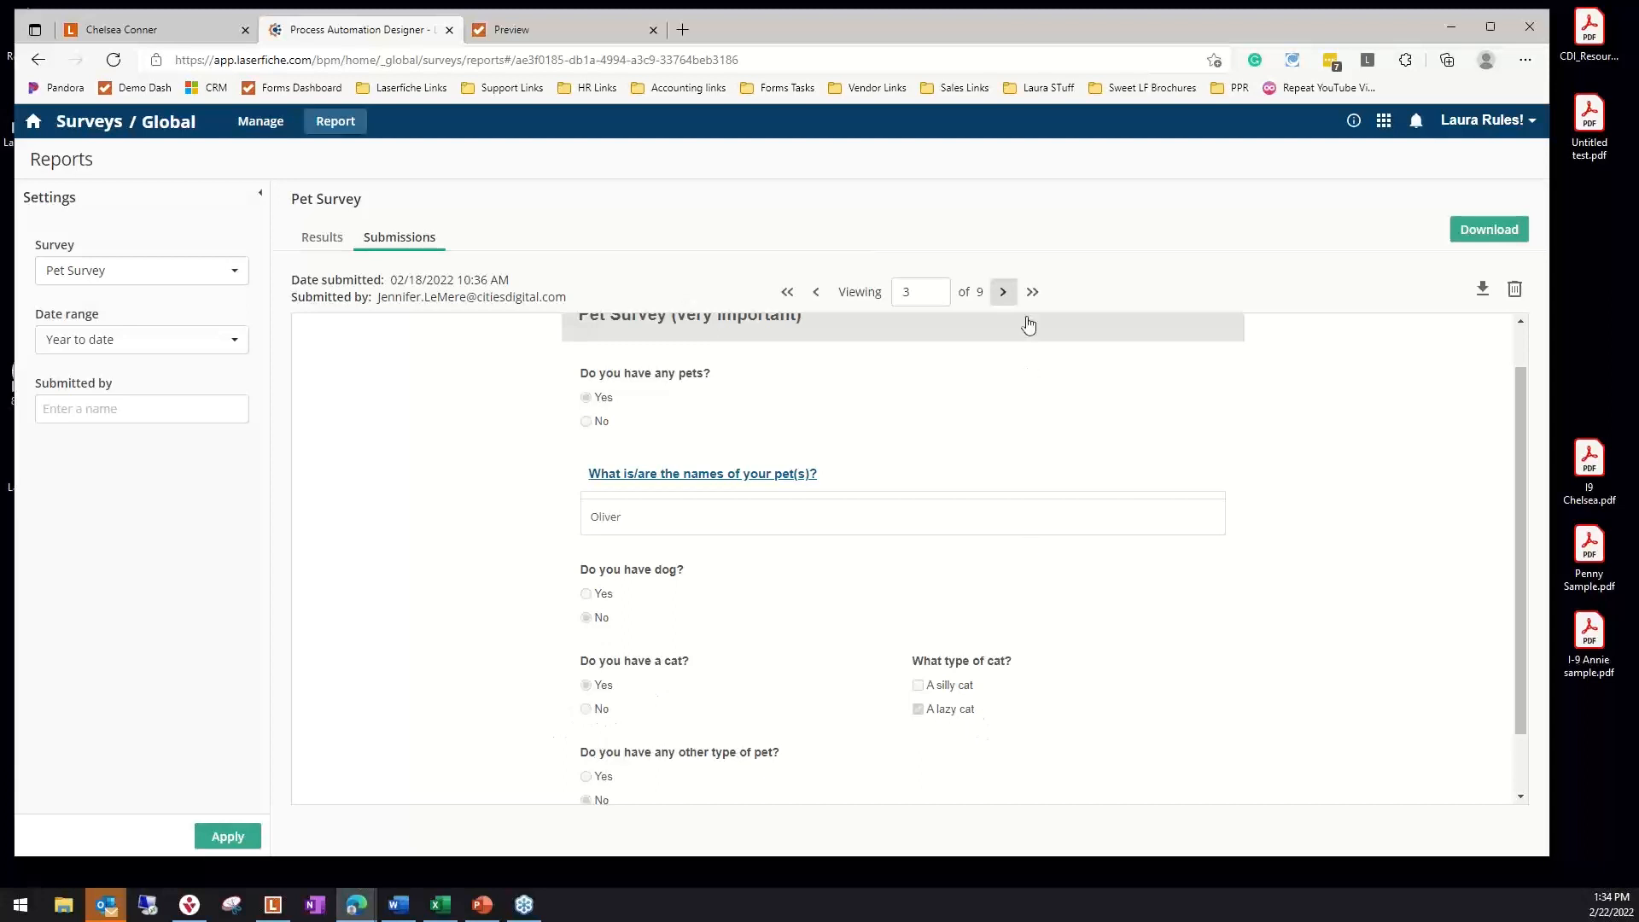
# View the Pet Survey results and examine the any-pets pie chart and the table of pet names for Questions 1 and 2
pyautogui.click(323, 239)
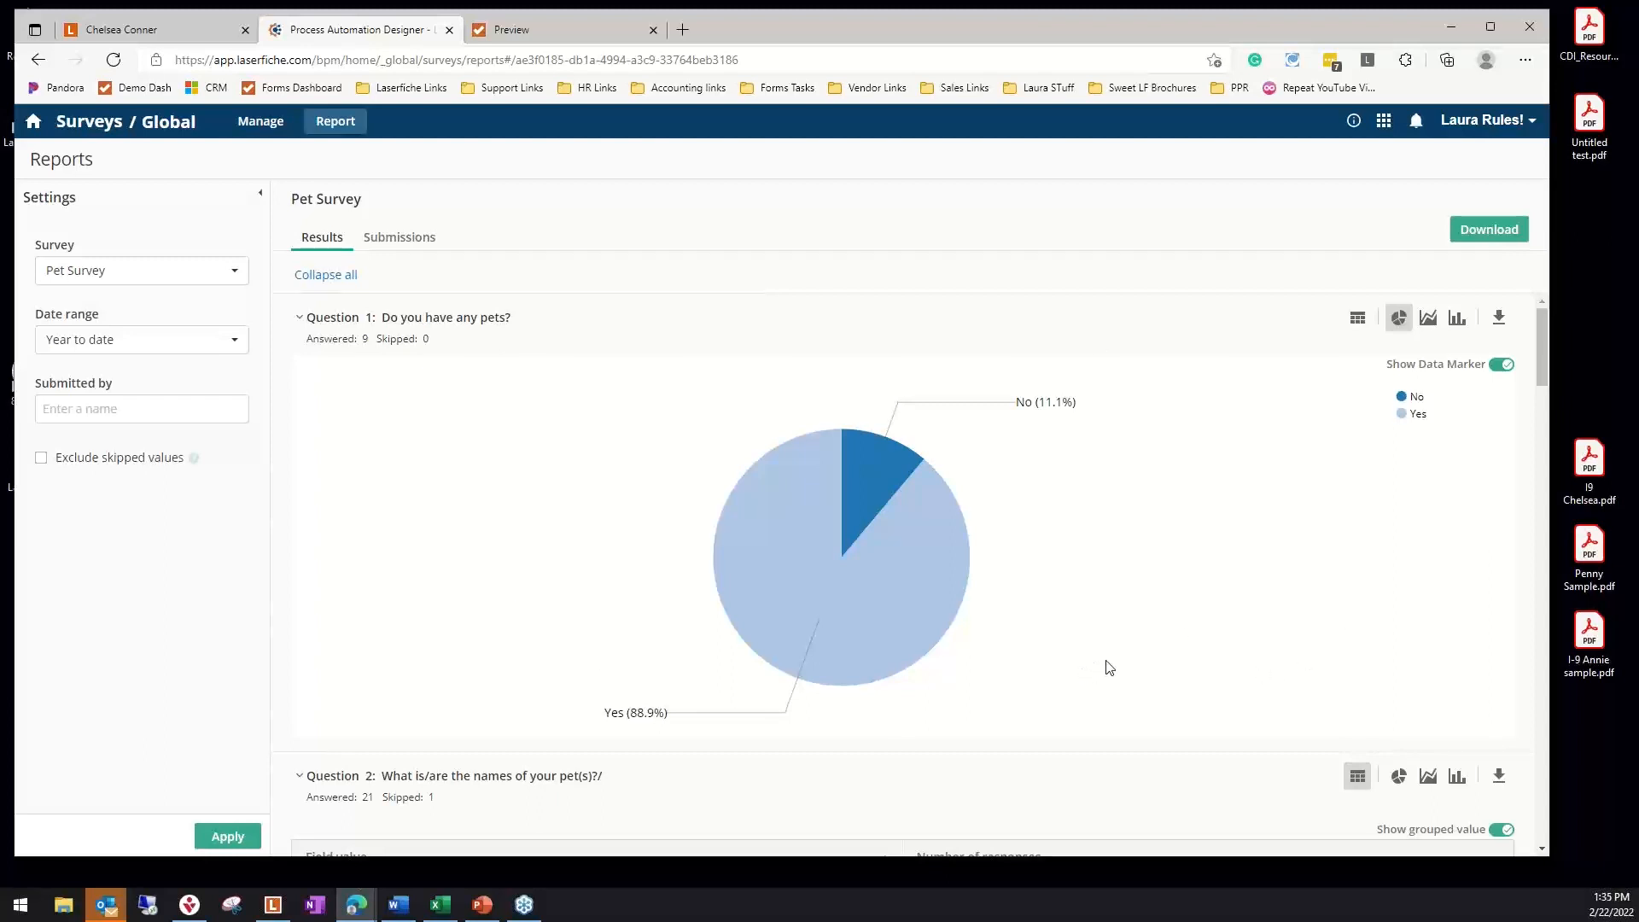
pyautogui.scroll(-3, 1108, 673)
pyautogui.scroll(2, 1107, 673)
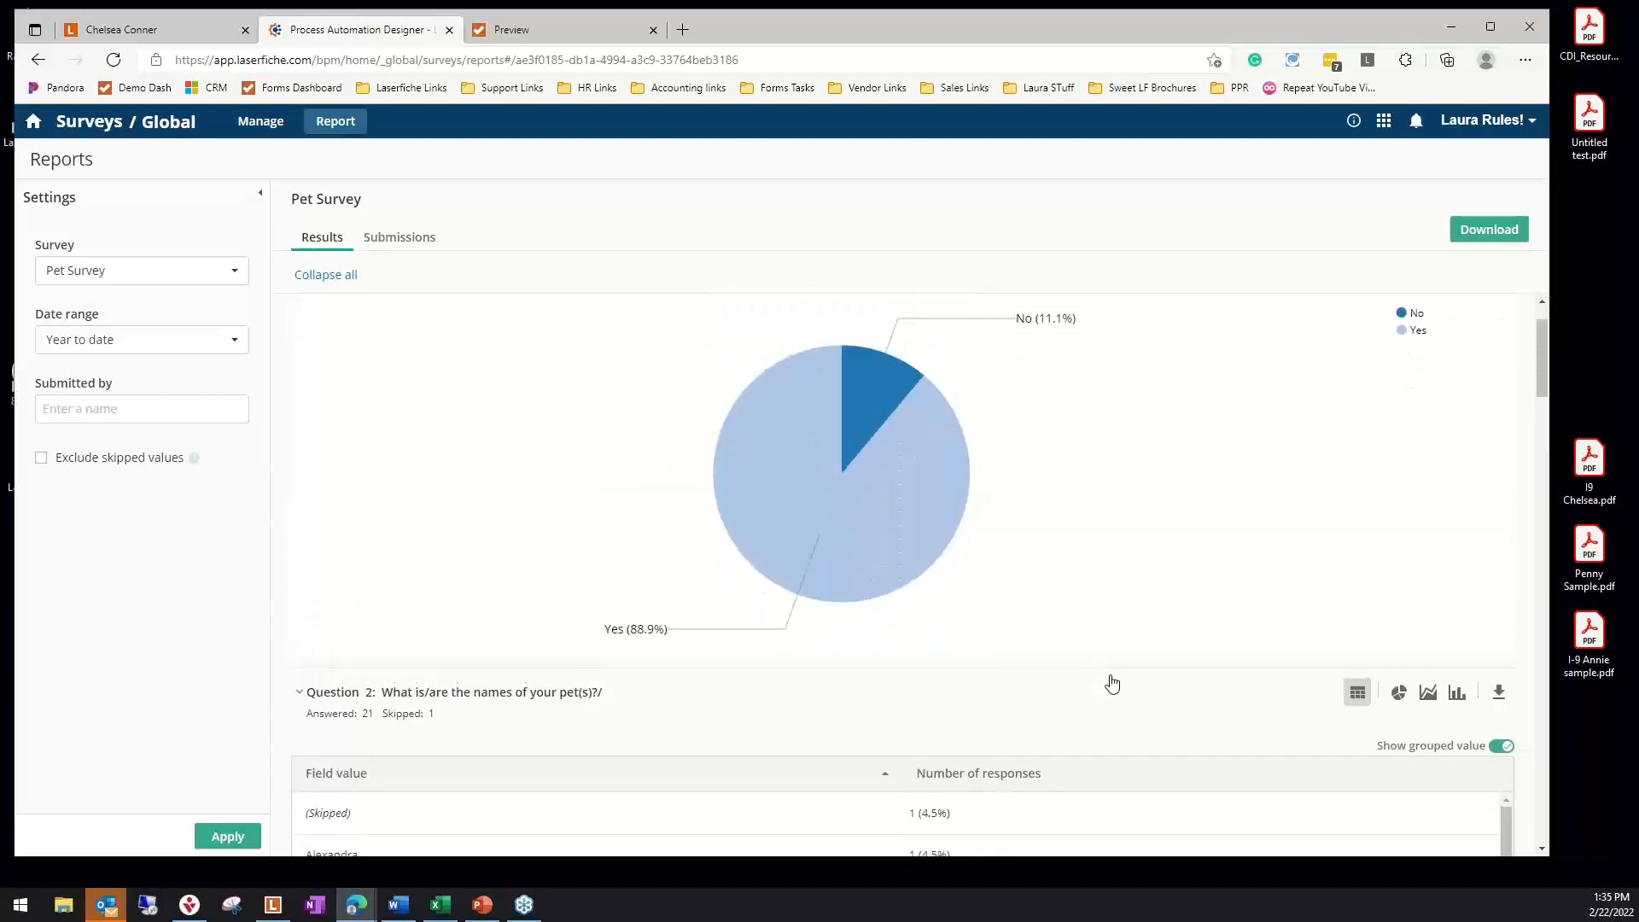
pyautogui.scroll(1, 1081, 672)
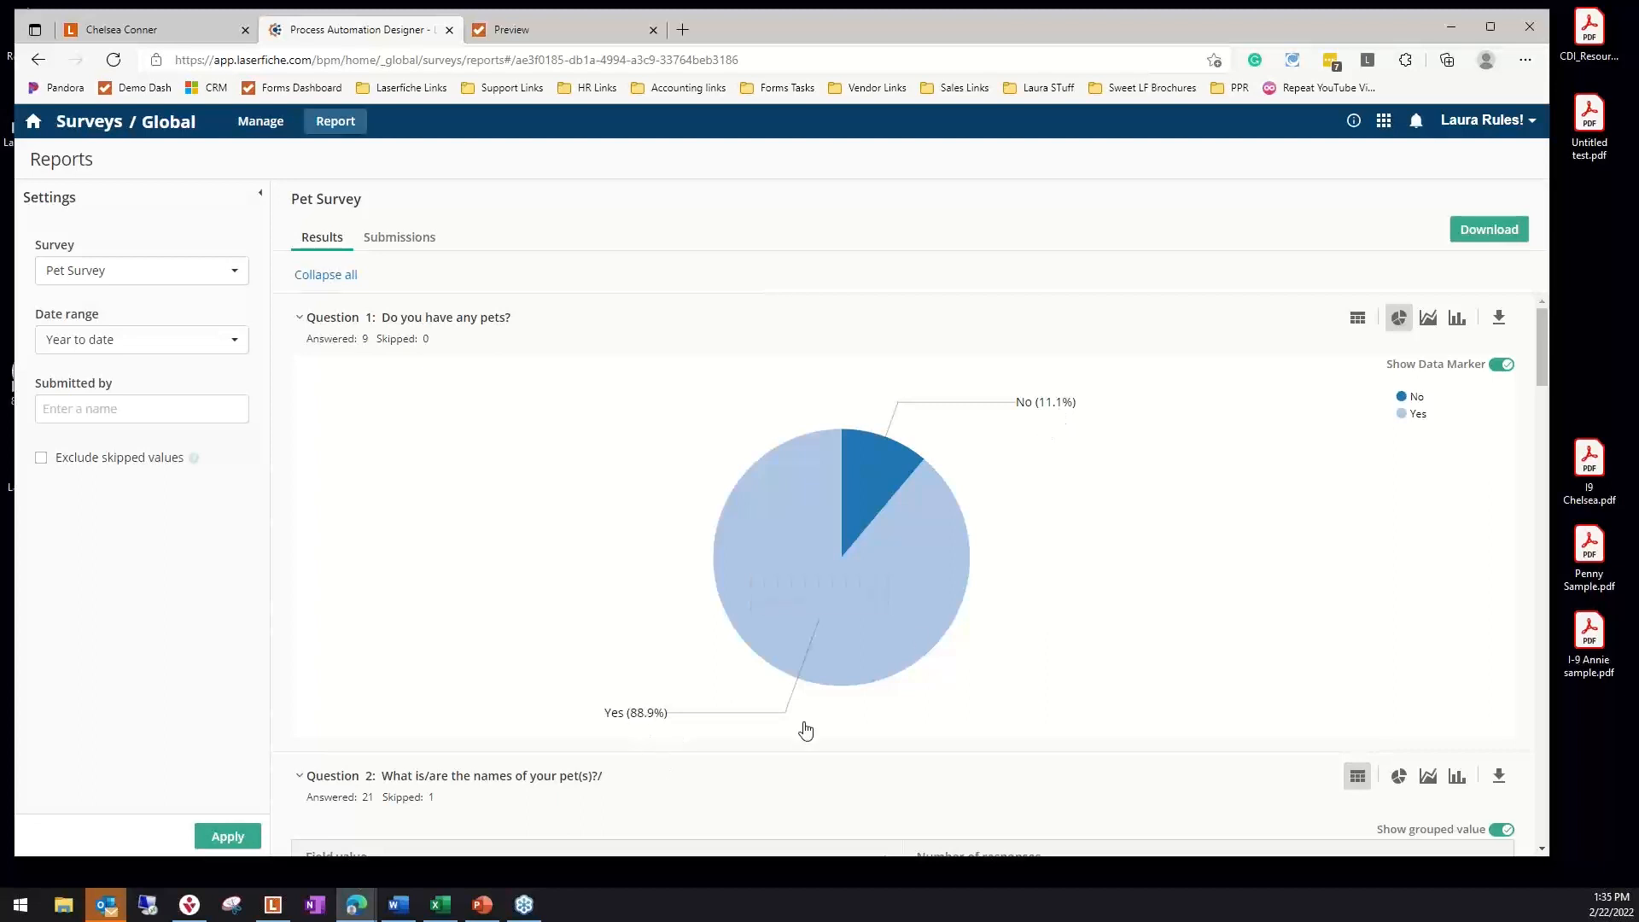
pyautogui.moveTo(922, 636)
pyautogui.scroll(-3, 948, 640)
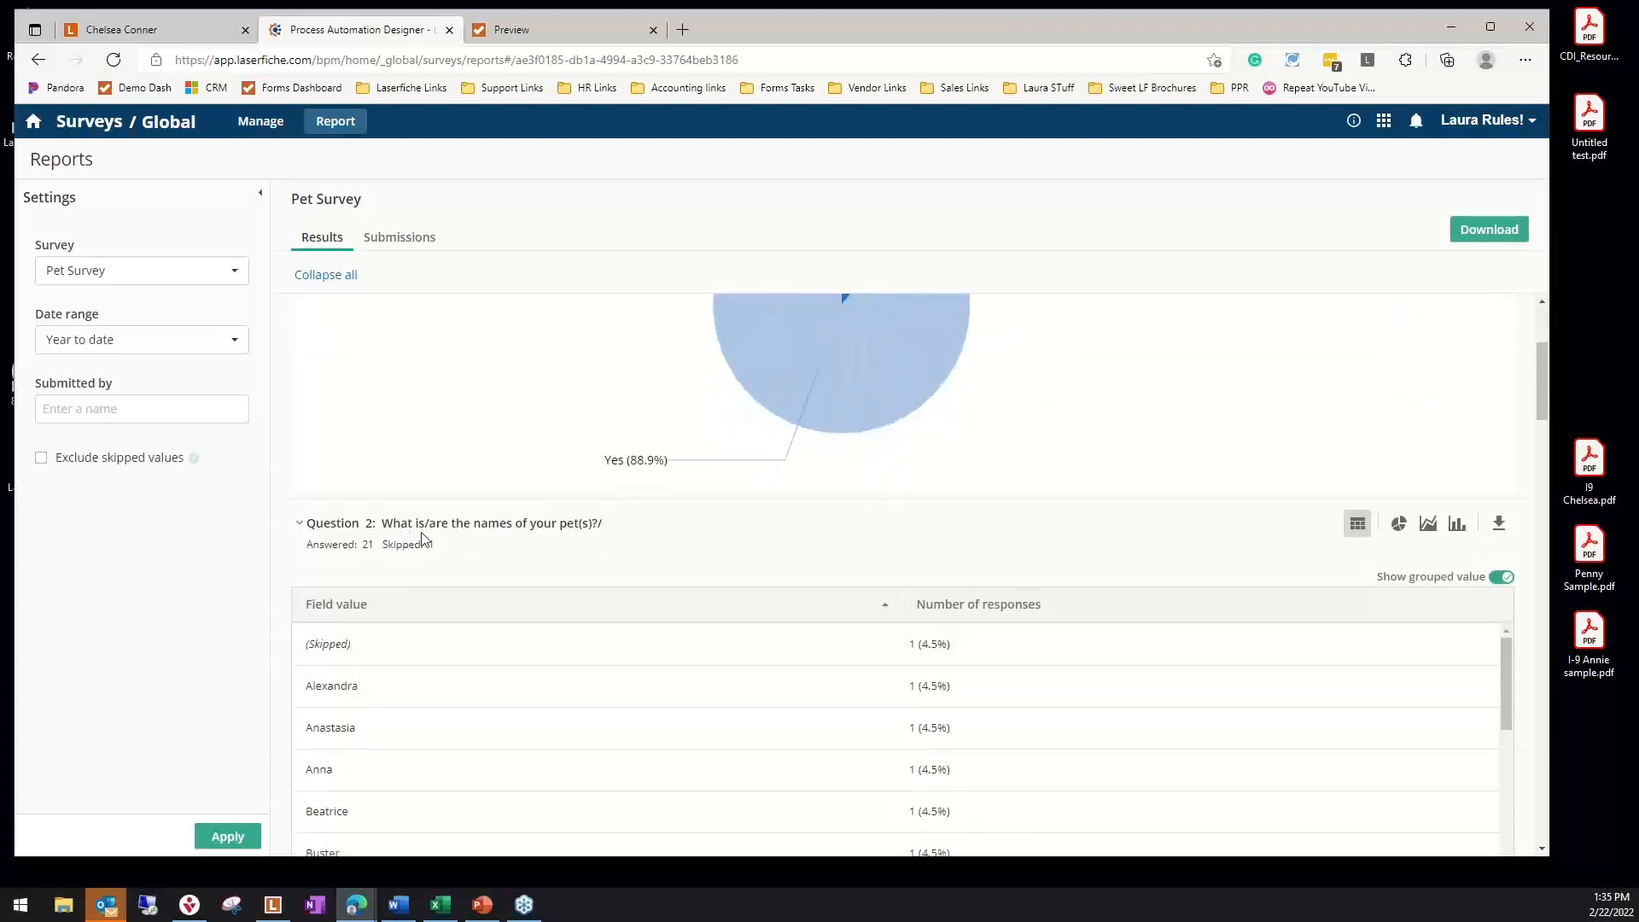
pyautogui.scroll(-1, 550, 555)
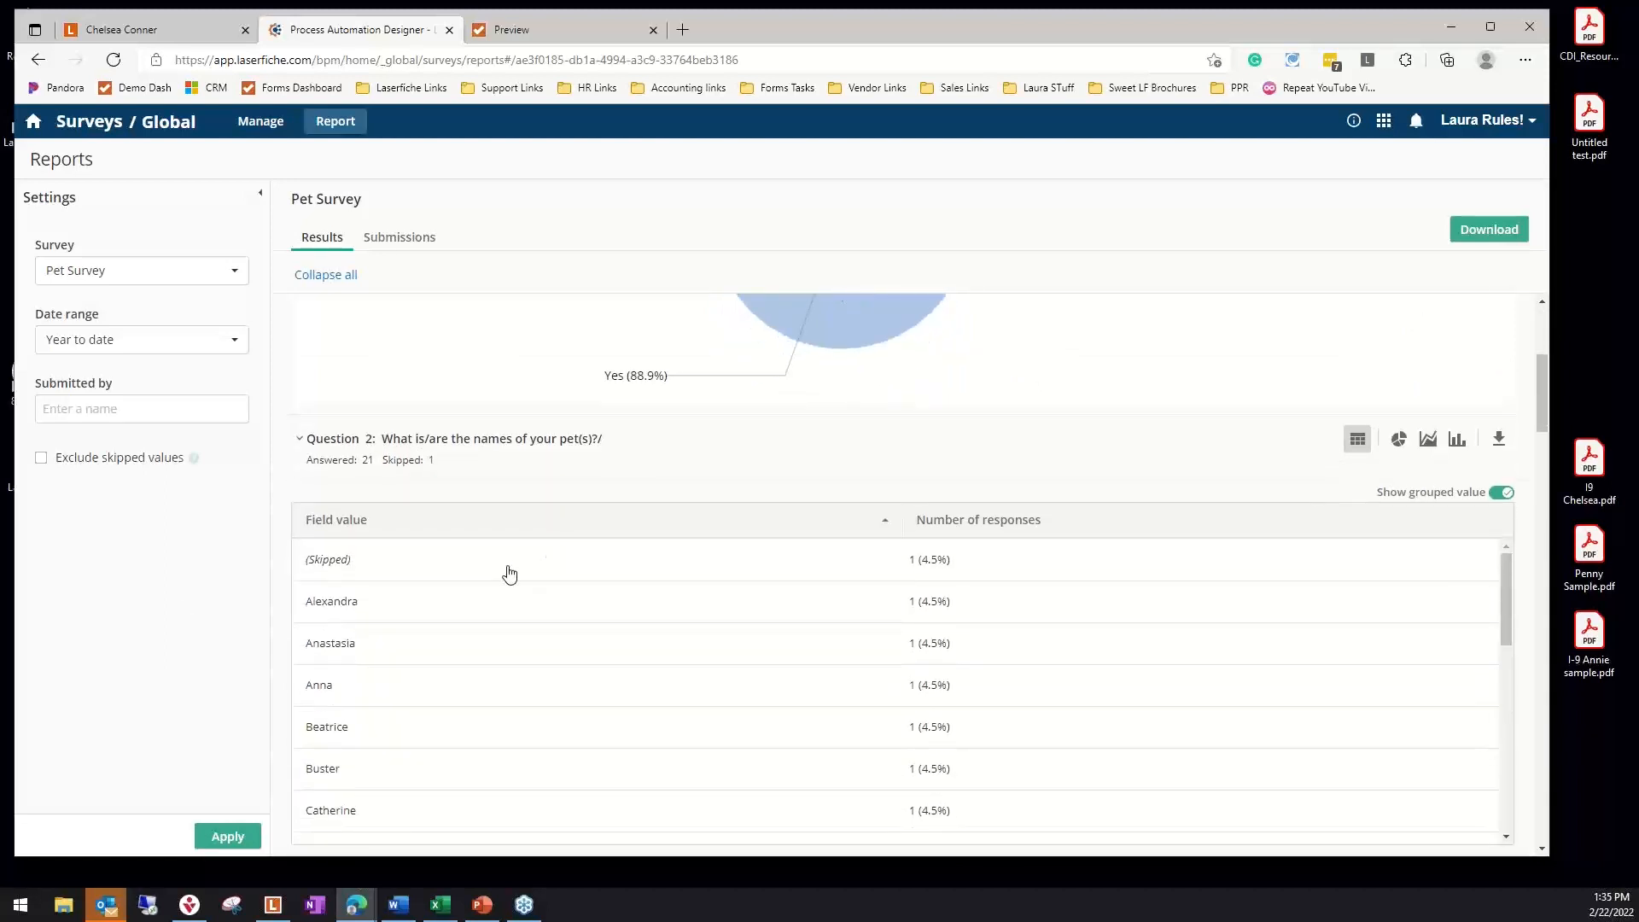
pyautogui.scroll(-2, 380, 649)
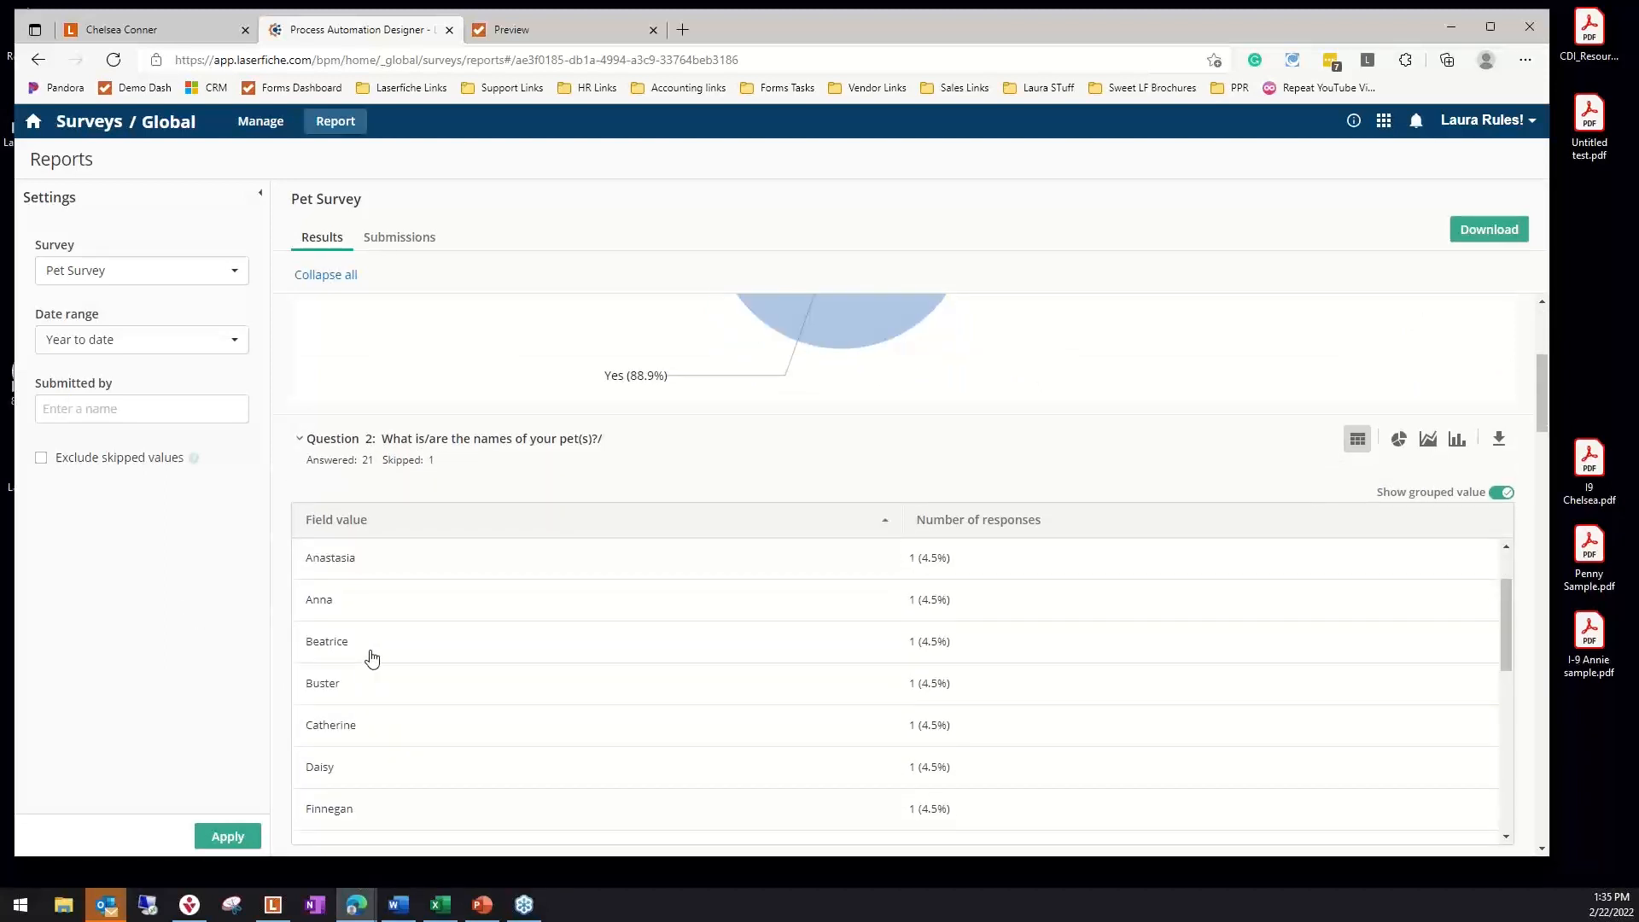
pyautogui.scroll(-4, 380, 660)
pyautogui.scroll(-2, 373, 714)
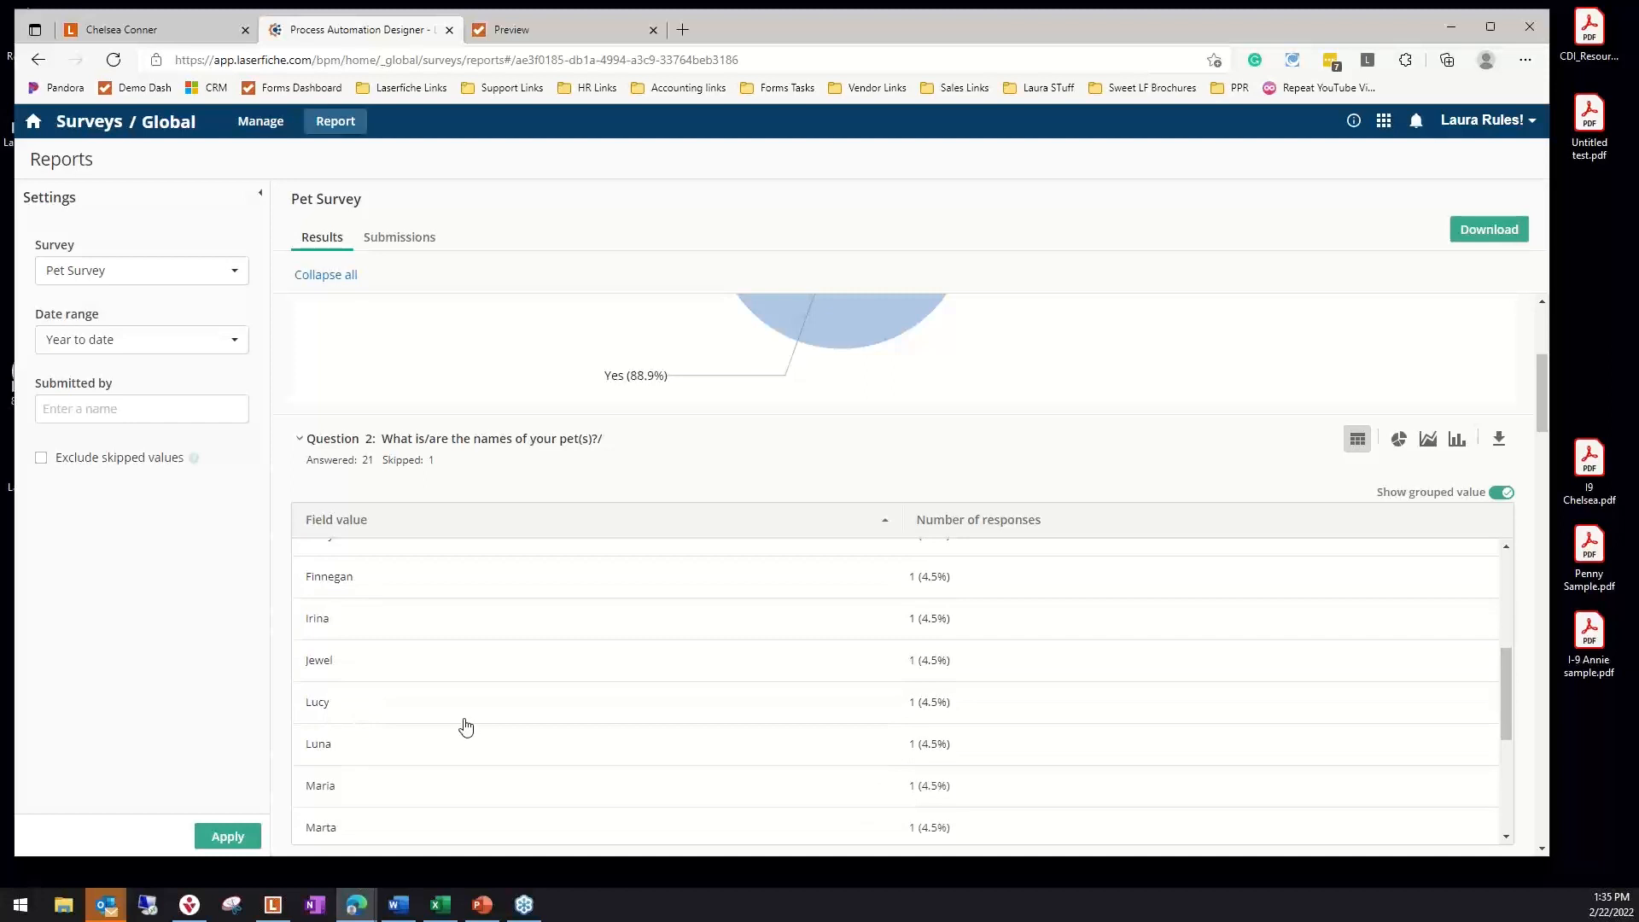
pyautogui.scroll(3, 466, 727)
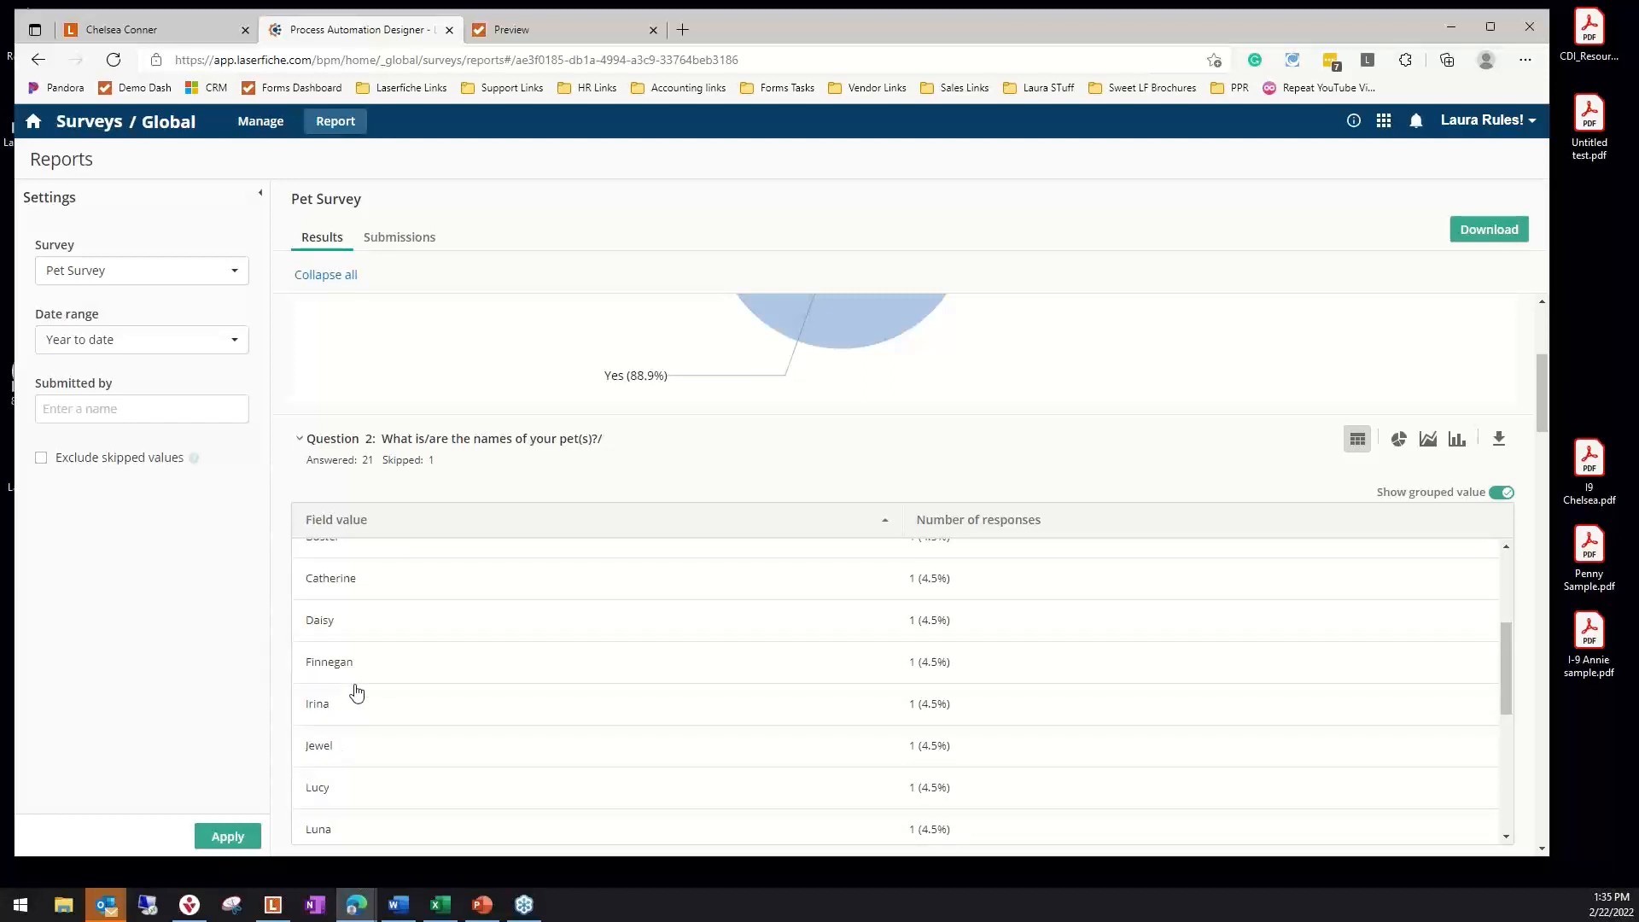
pyautogui.scroll(-6, 347, 720)
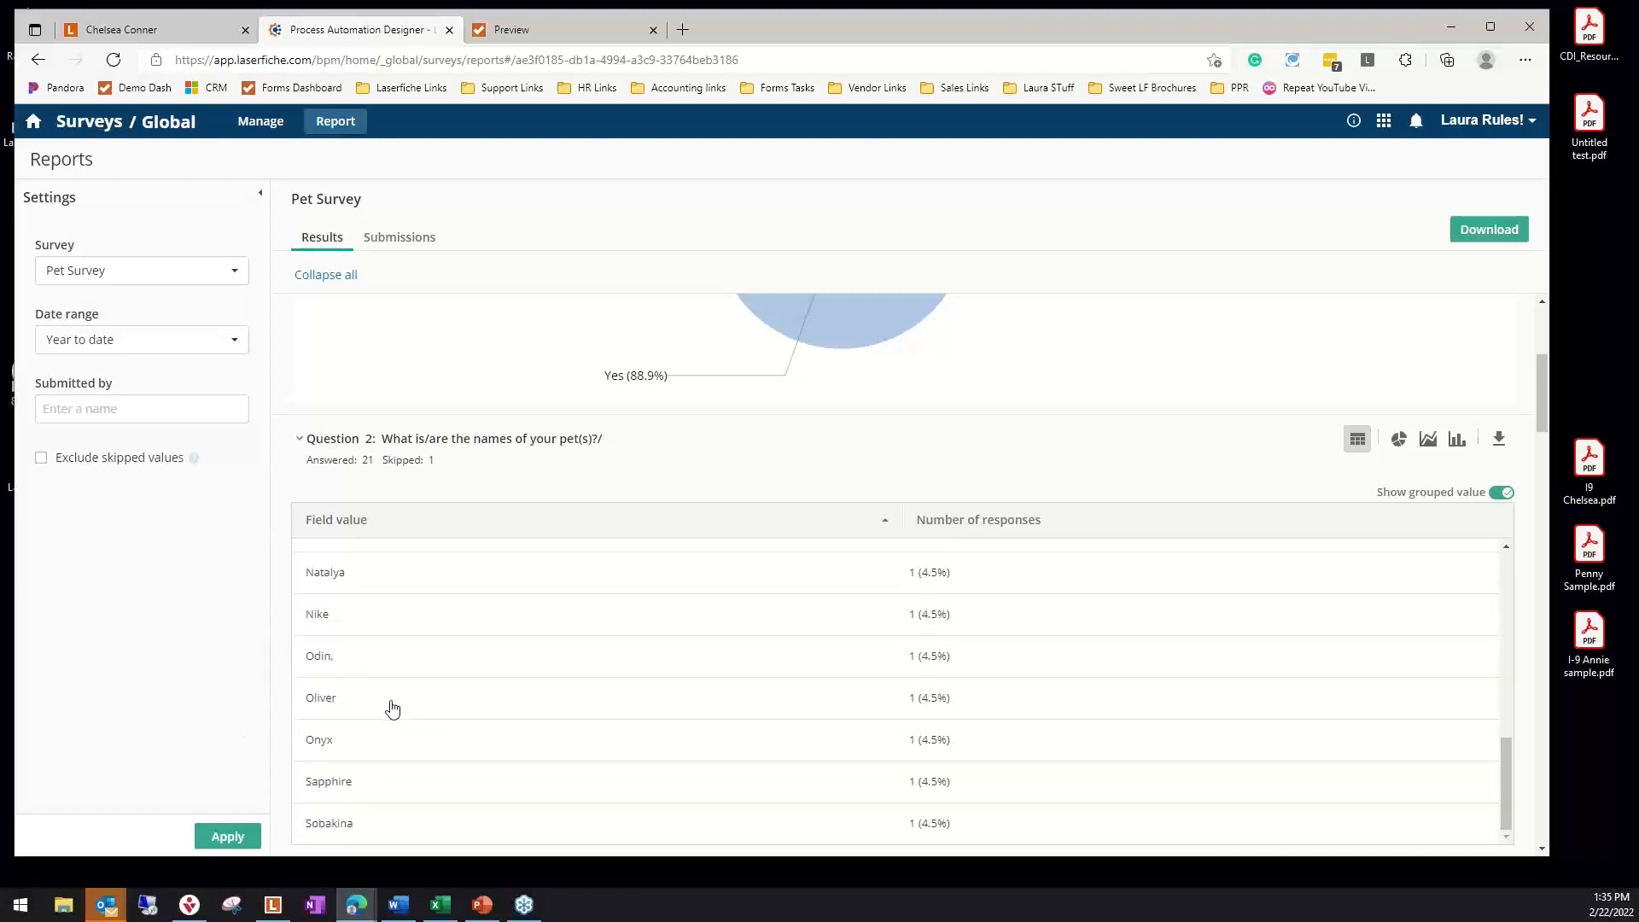
# Examine the Question 3 and 4 charts and review the first submission behind the first Yes bar of the good-dog question
pyautogui.scroll(-3, 879, 683)
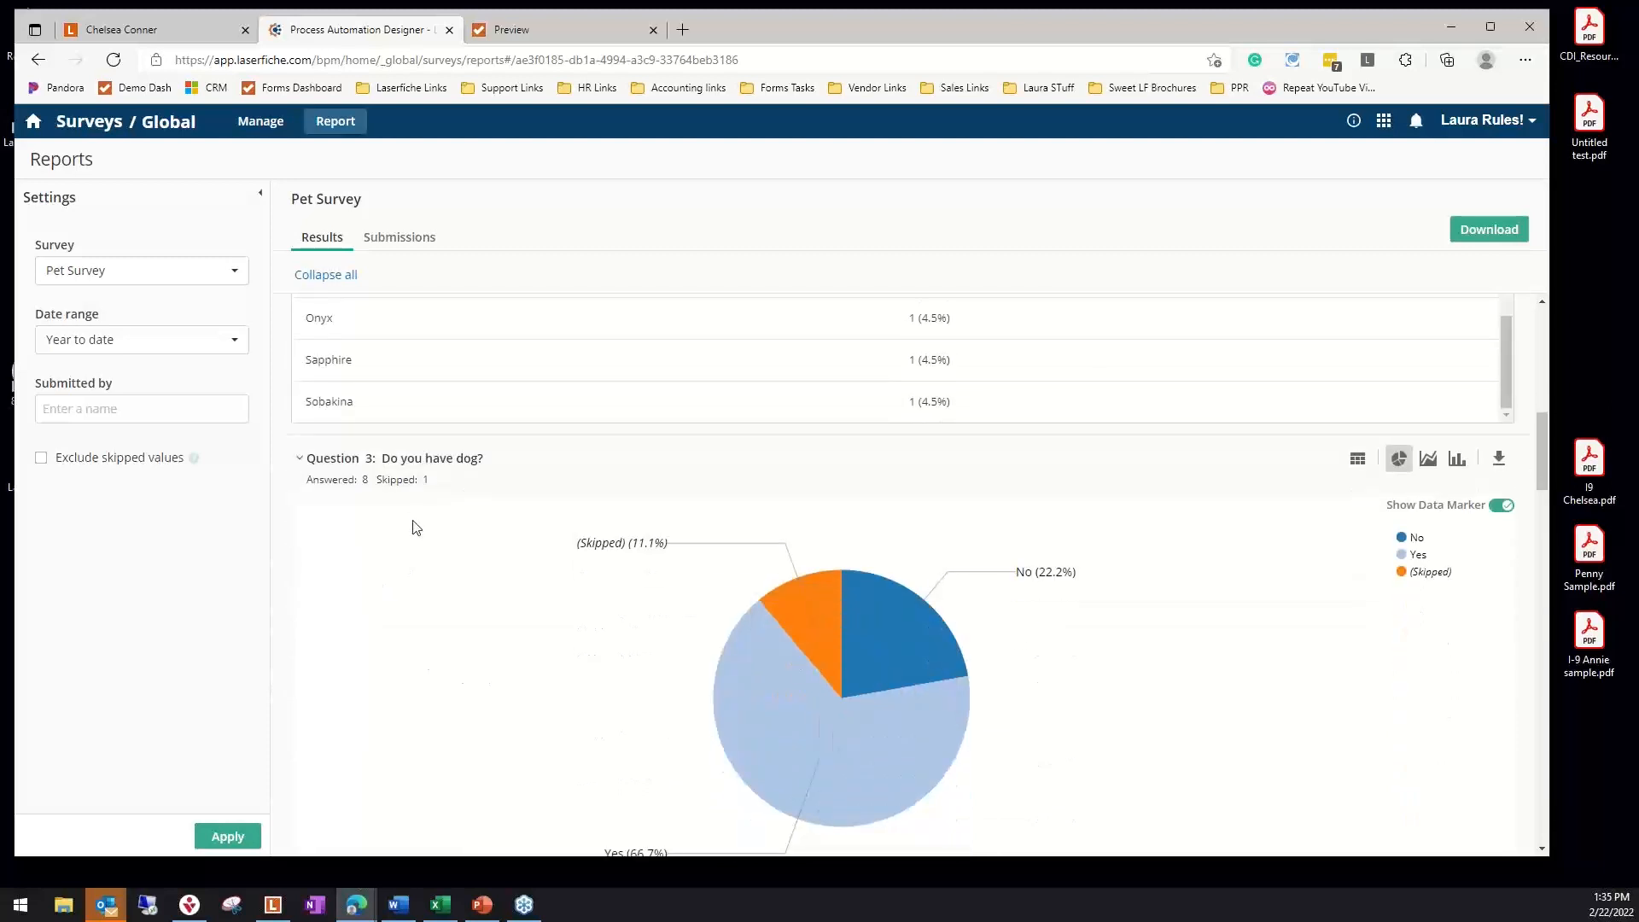
pyautogui.scroll(-2, 1113, 729)
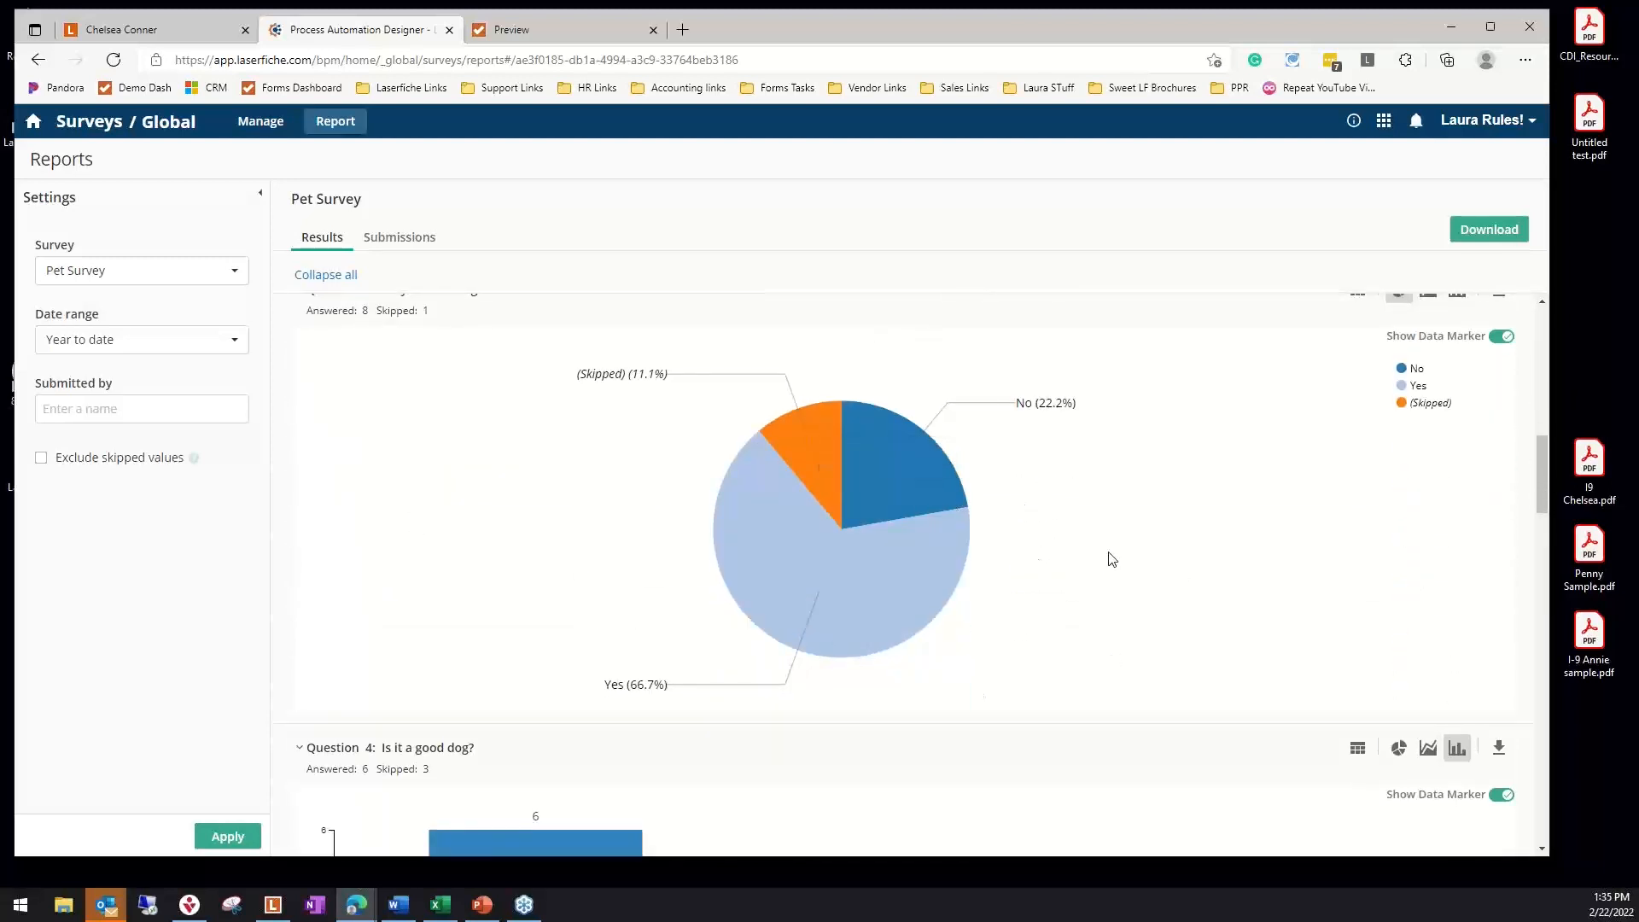
pyautogui.scroll(-4, 1110, 564)
pyautogui.moveTo(553, 709)
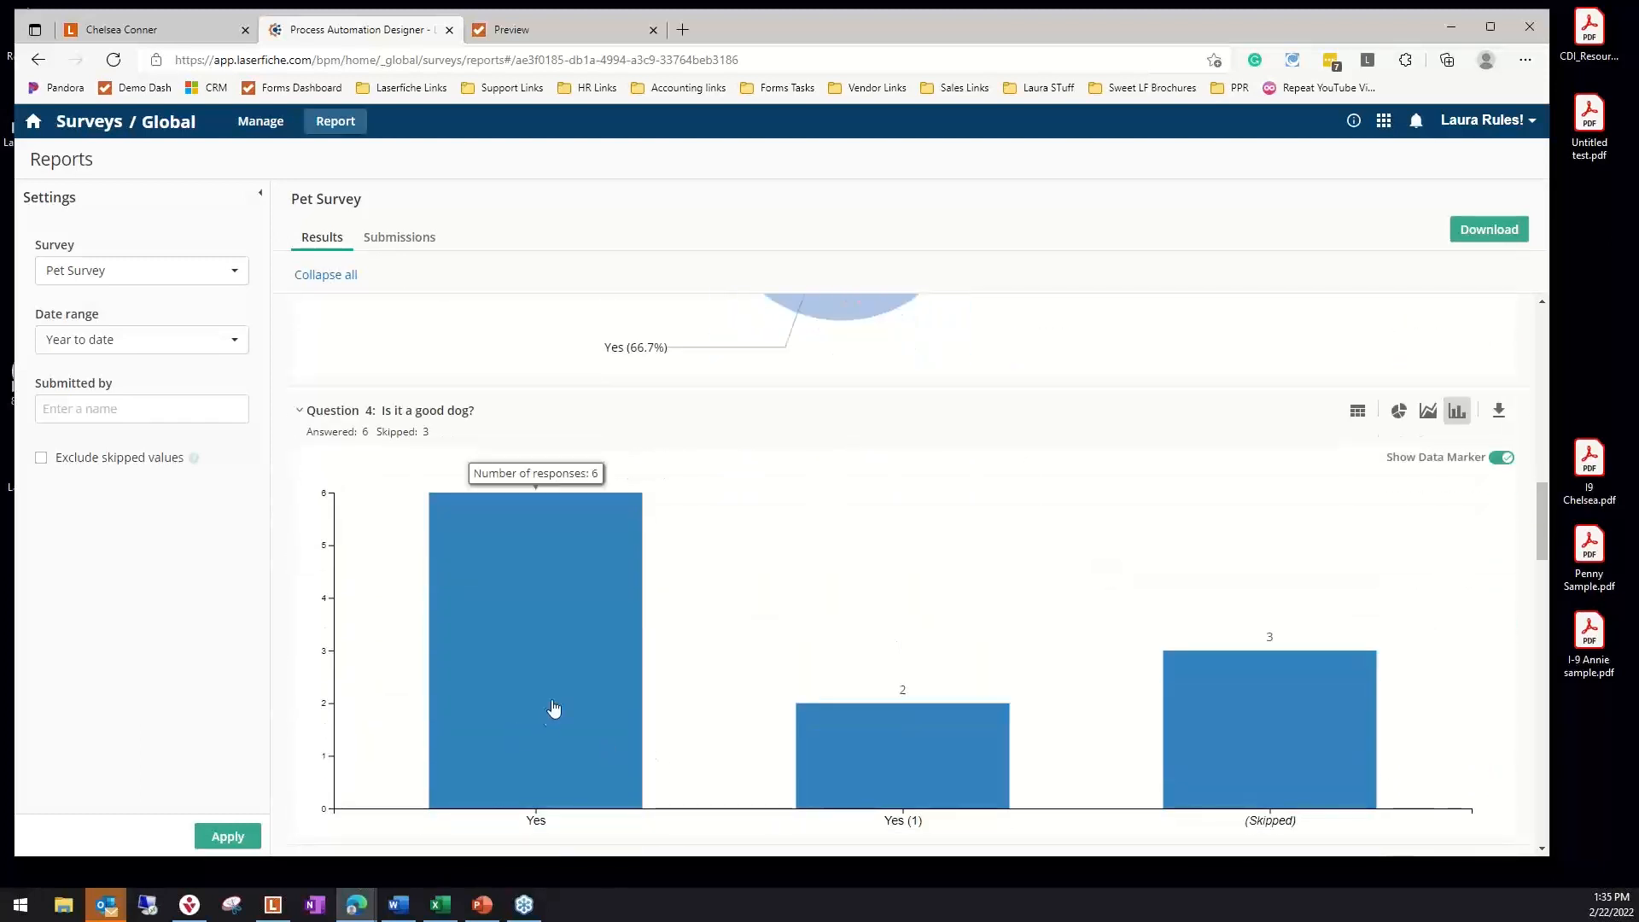
pyautogui.click(554, 624)
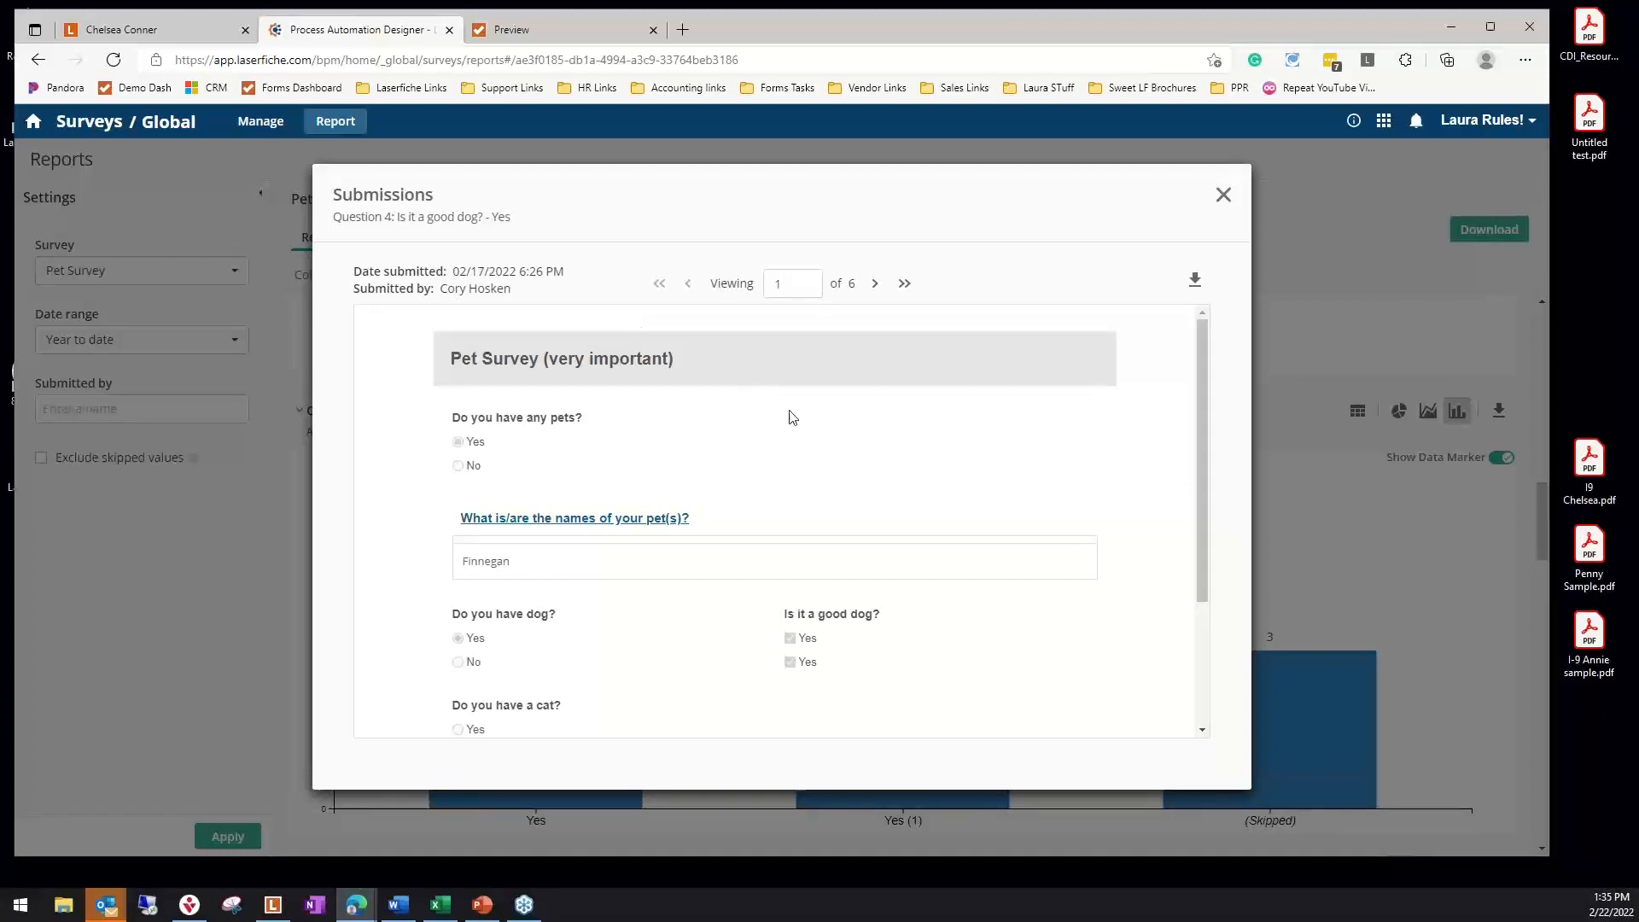
pyautogui.scroll(-3, 630, 633)
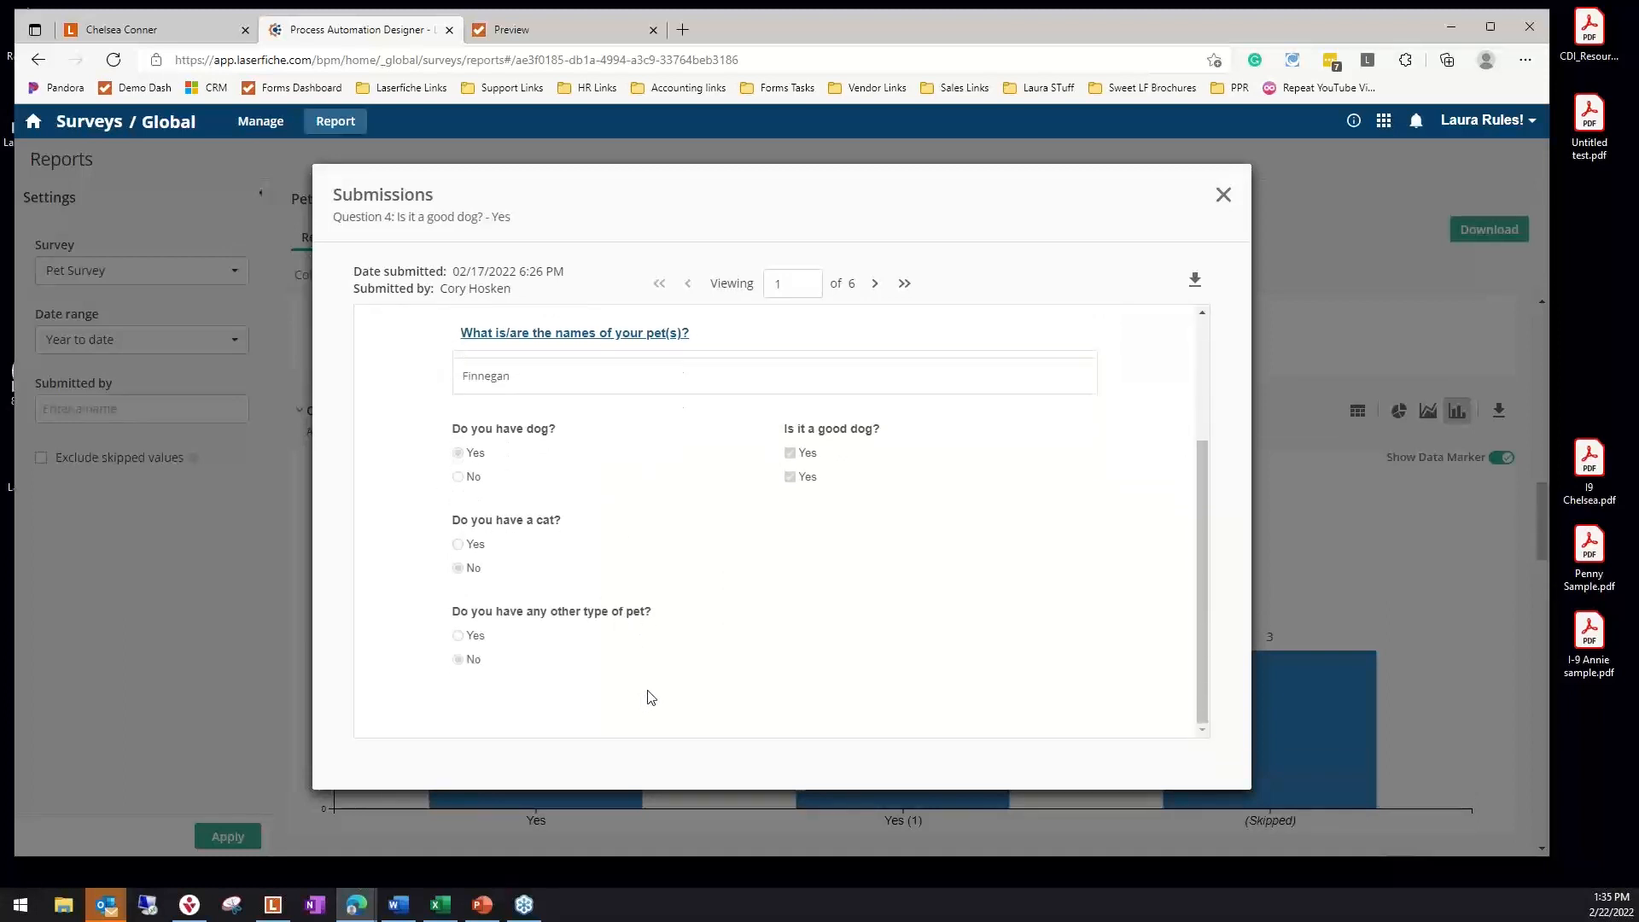
# Close the good-dog submission and examine the Pet Survey charts for Questions 5 to 7 on cats and other pets
pyautogui.scroll(1, 651, 698)
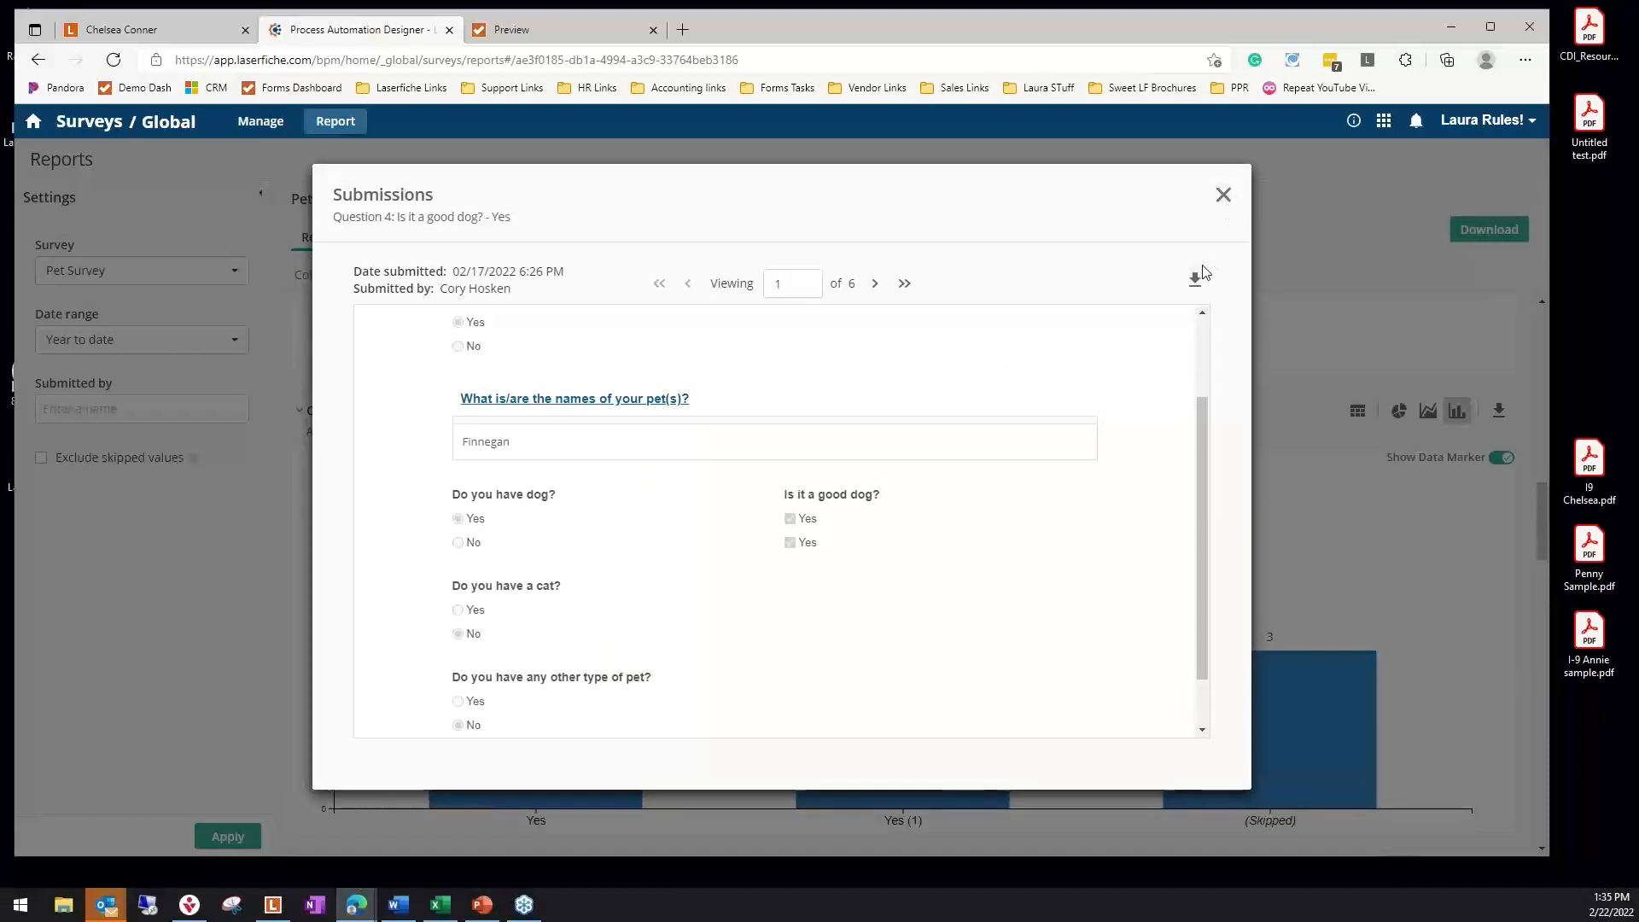
pyautogui.click(1222, 196)
pyautogui.scroll(-3, 1124, 724)
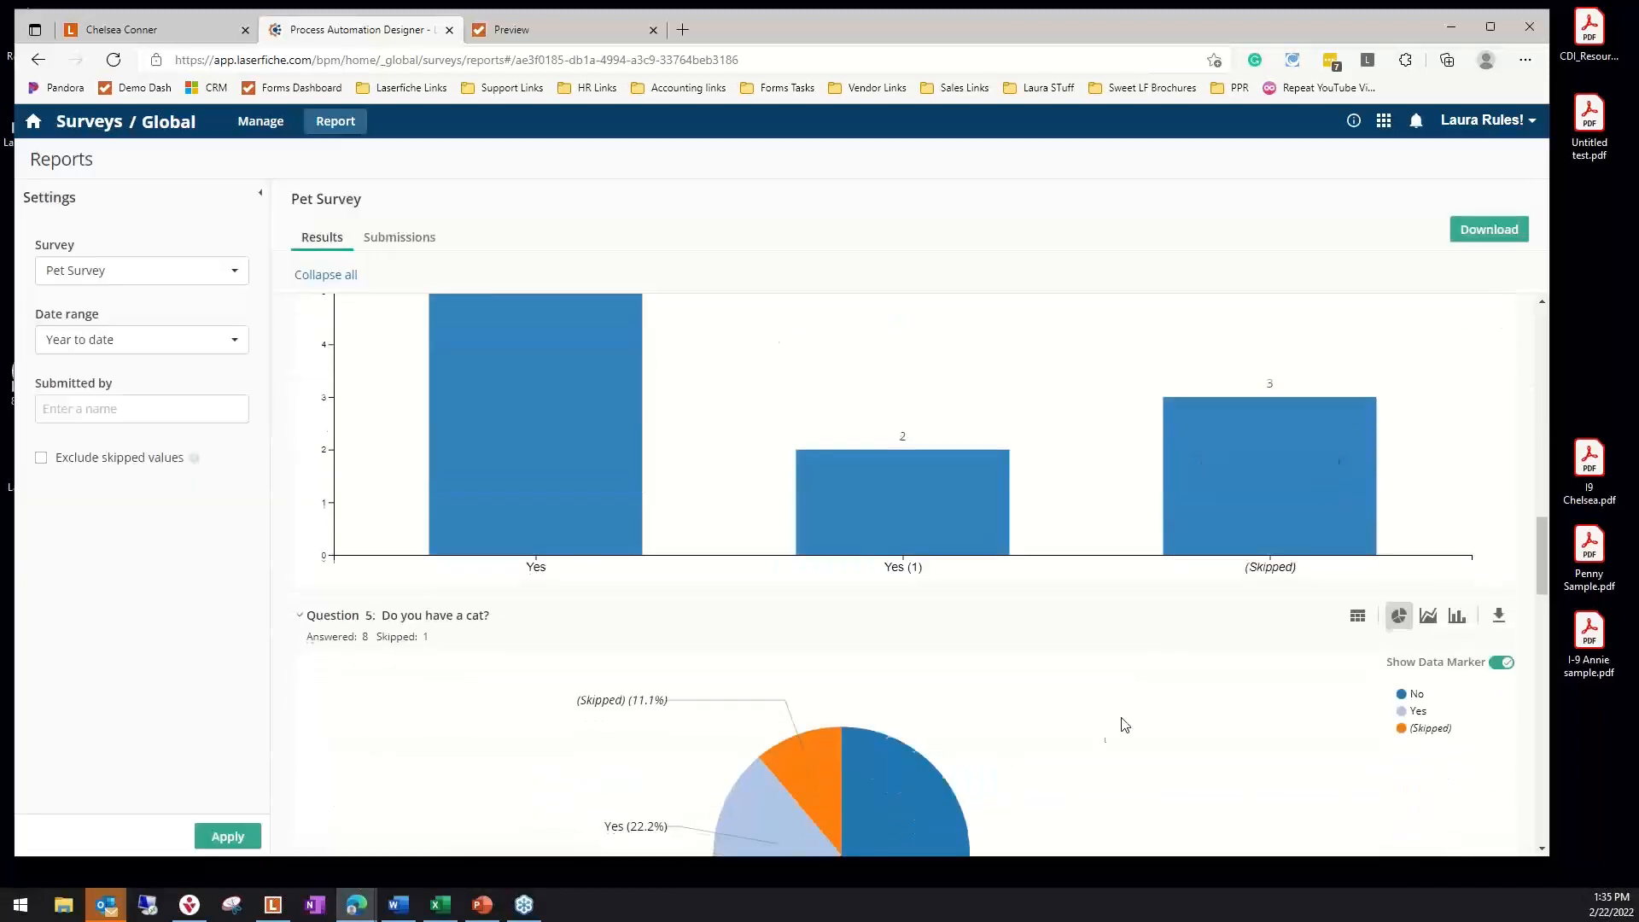
pyautogui.scroll(-3, 1125, 724)
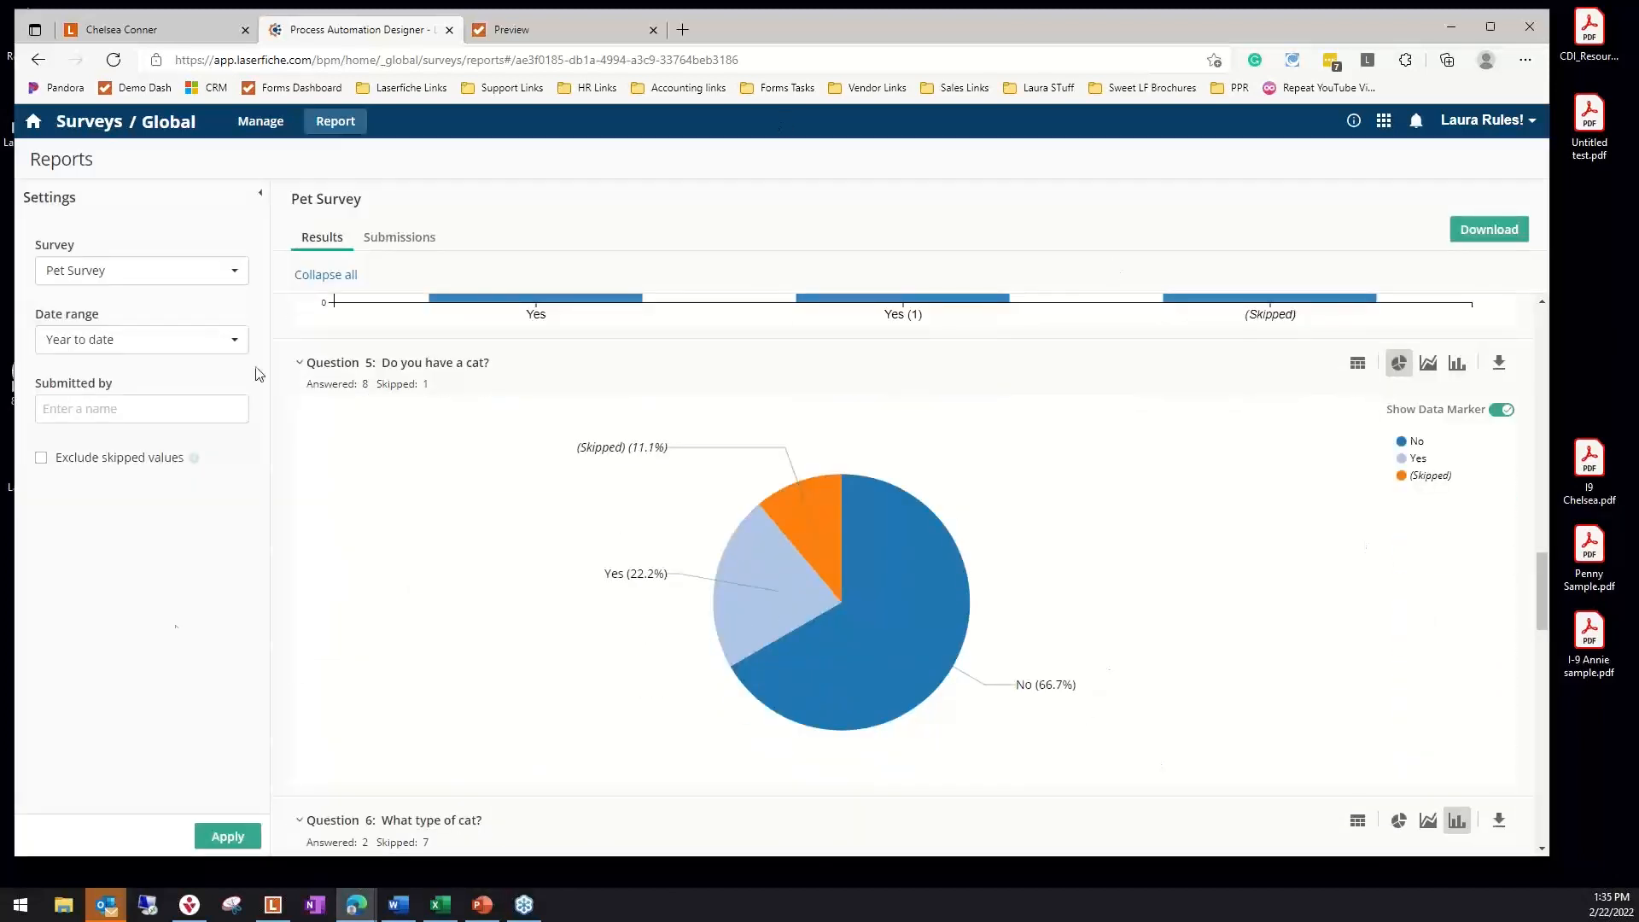
pyautogui.scroll(-1, 984, 574)
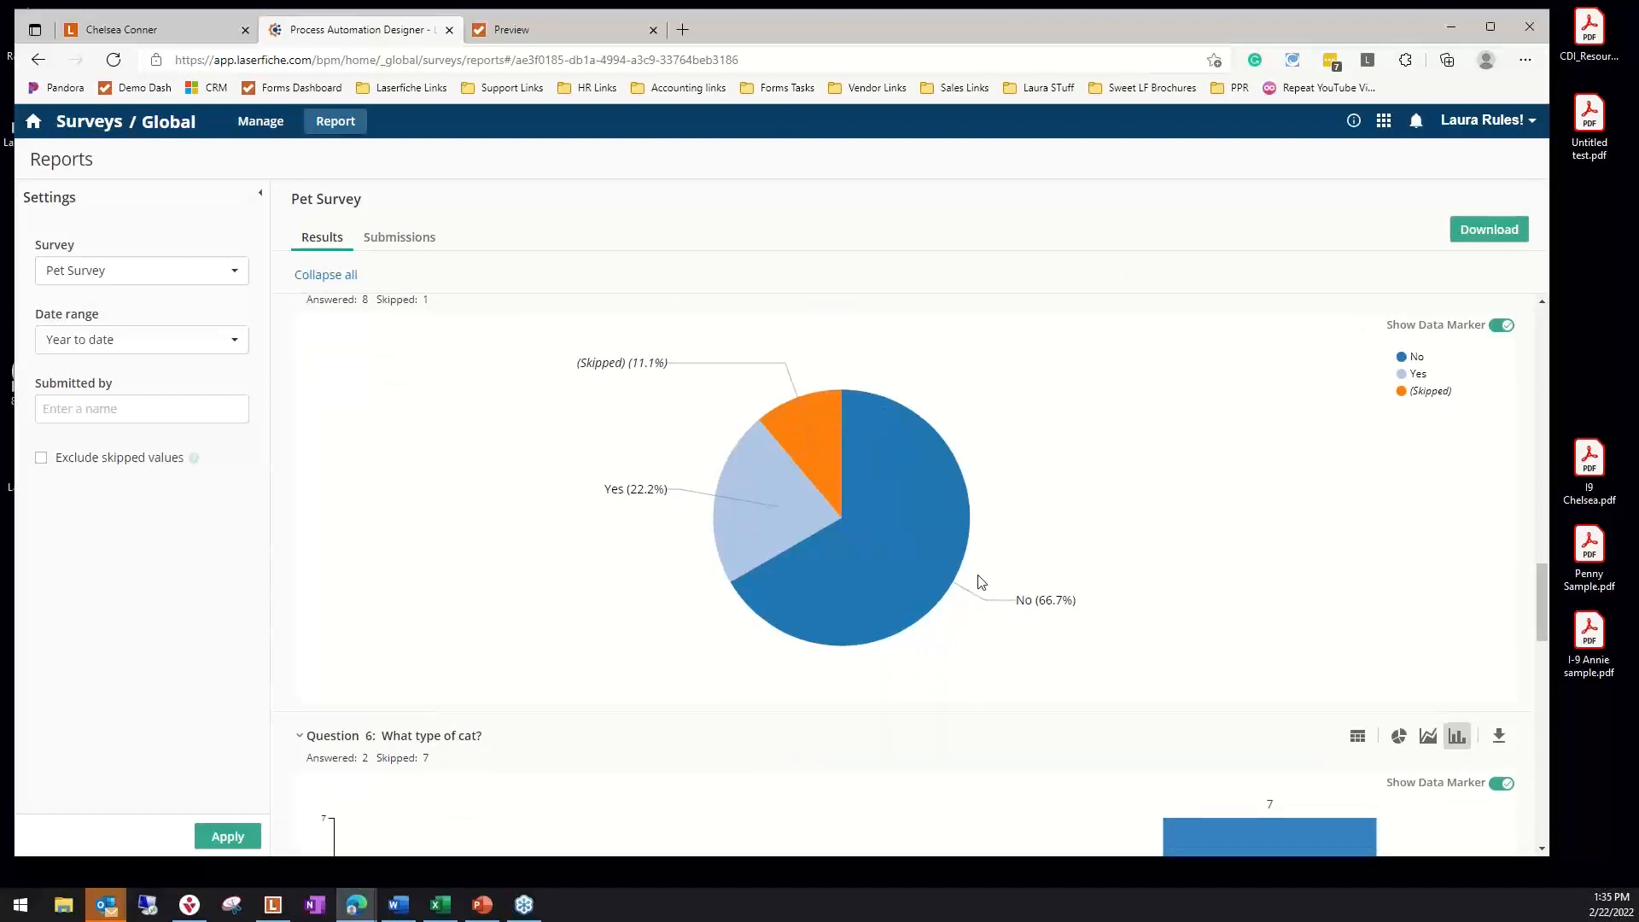
pyautogui.scroll(-9, 999, 585)
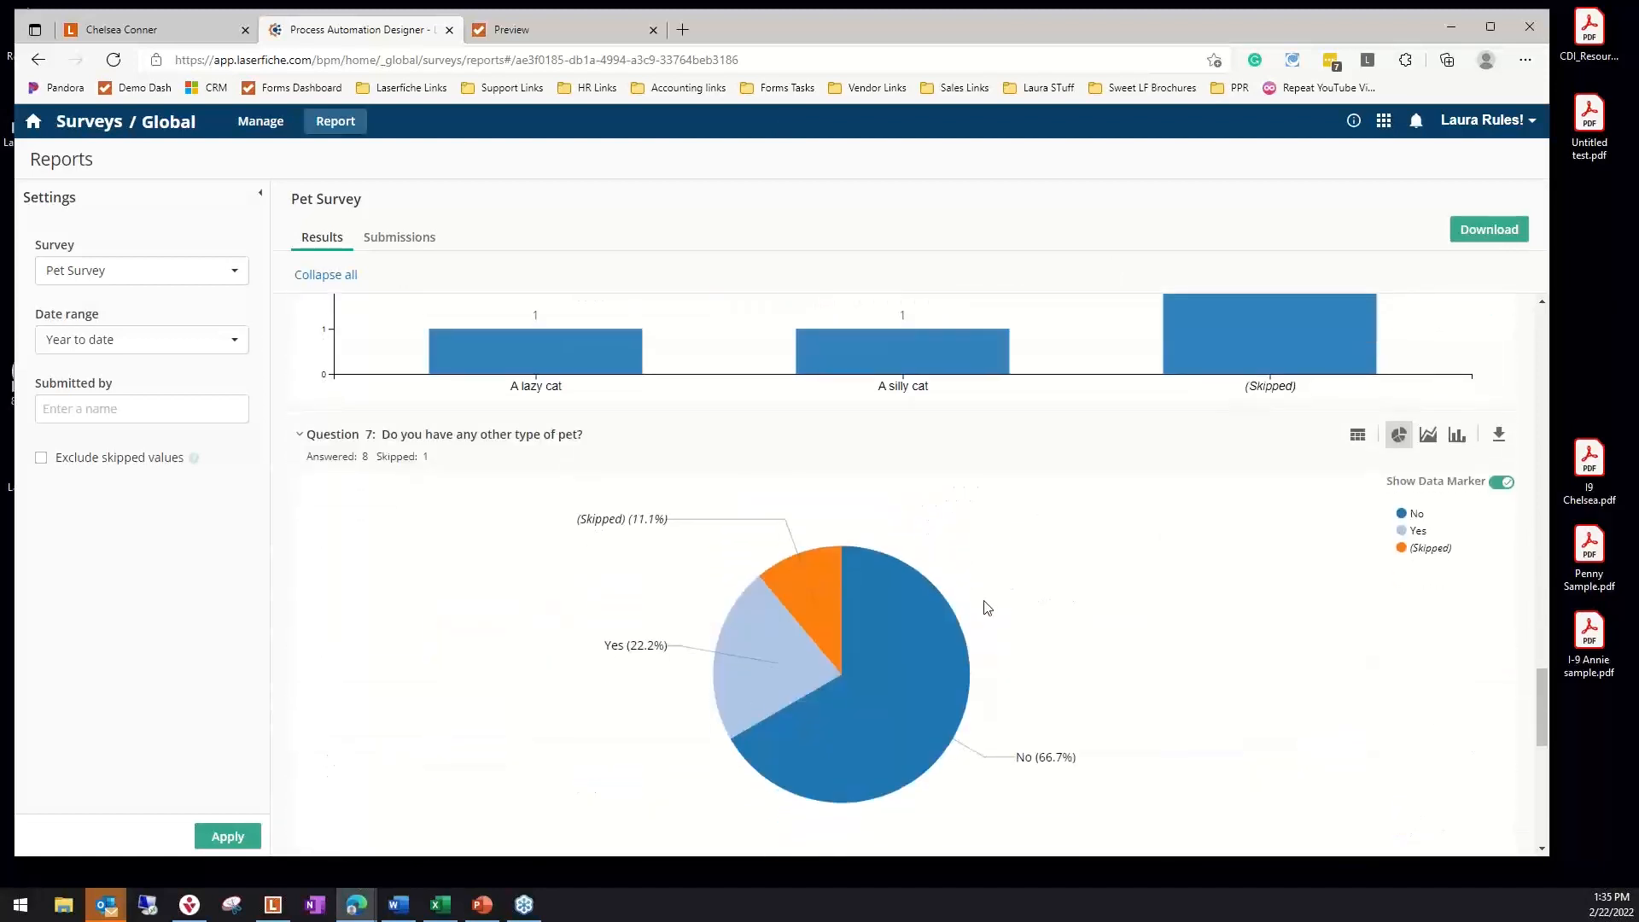
pyautogui.scroll(20, 990, 589)
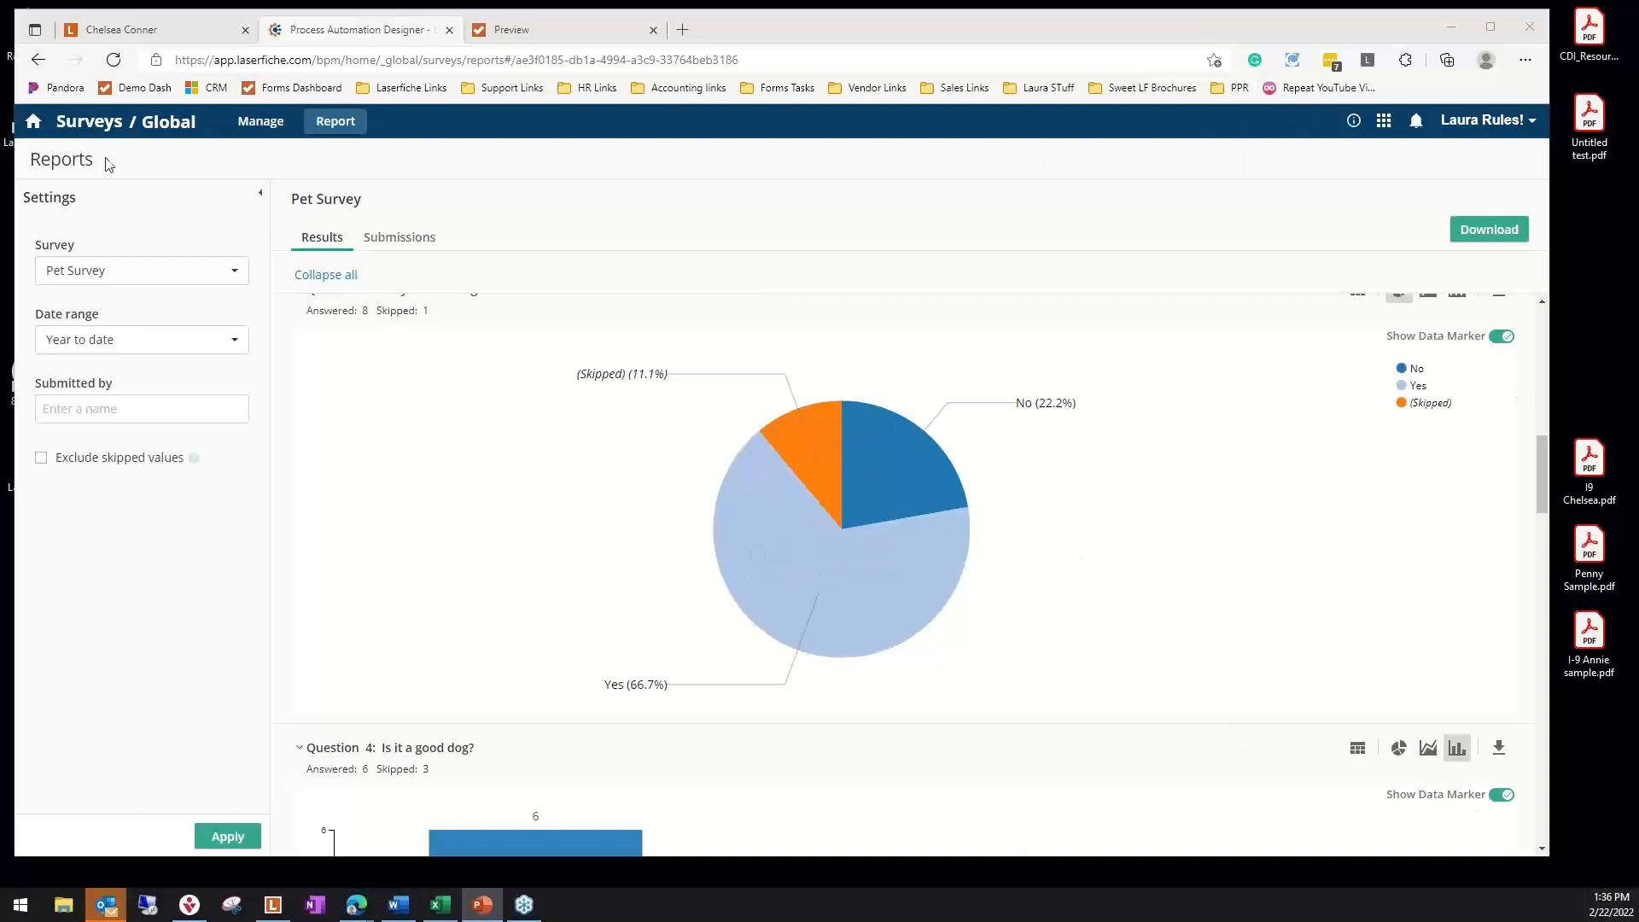
# Return to the Laserfiche home page and open the My Account settings of the signed-in user
pyautogui.click(1385, 123)
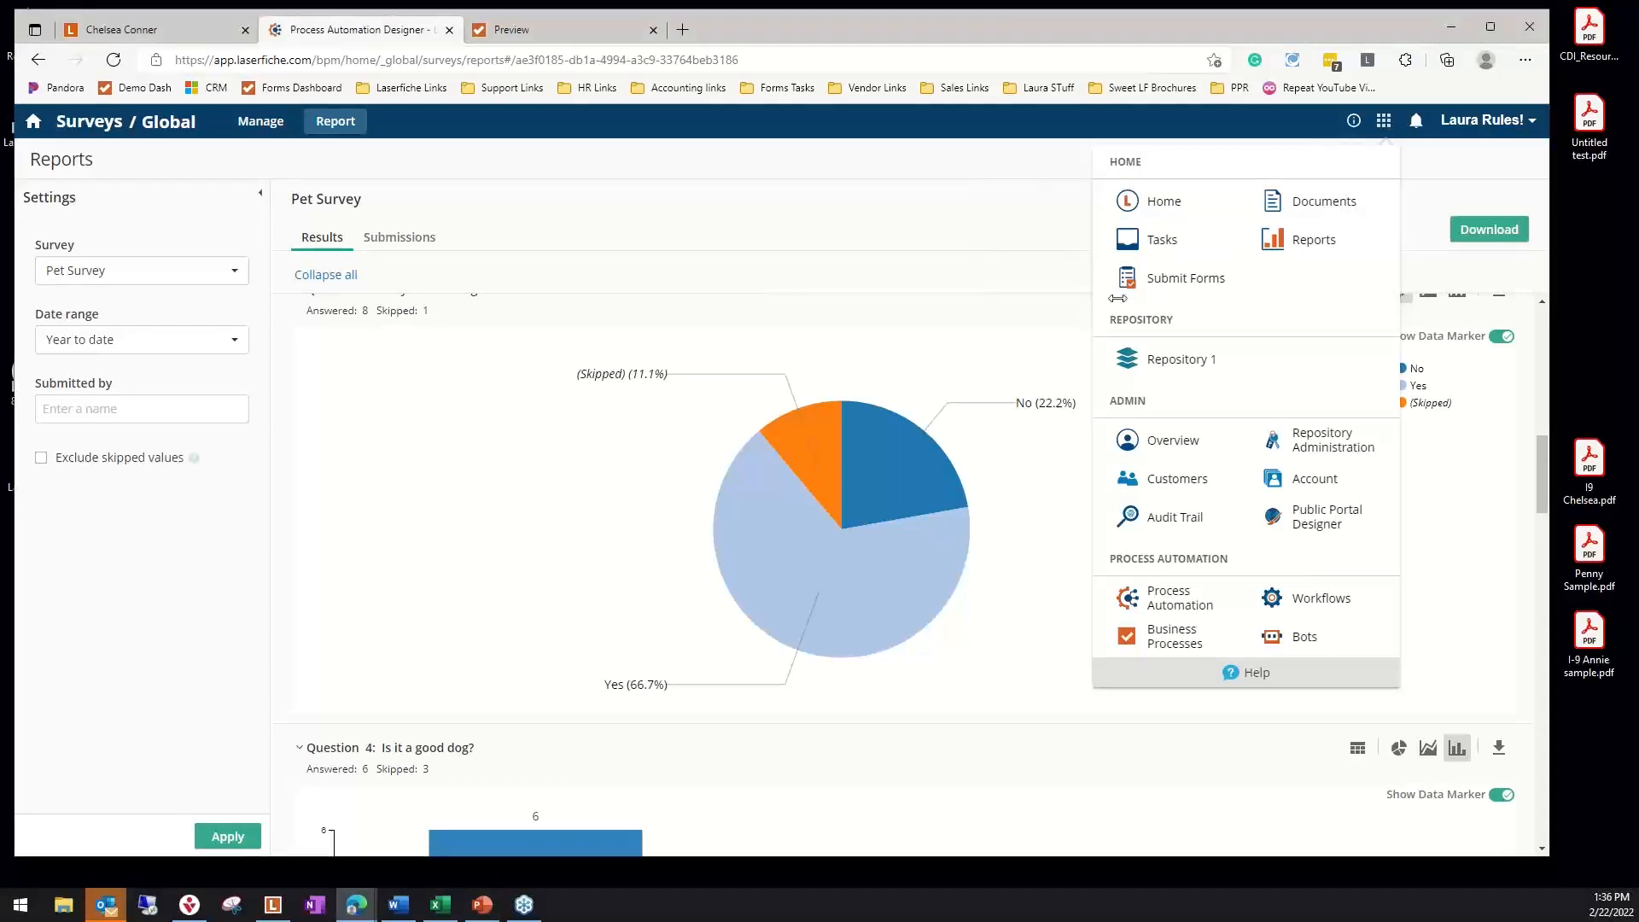
pyautogui.click(1166, 200)
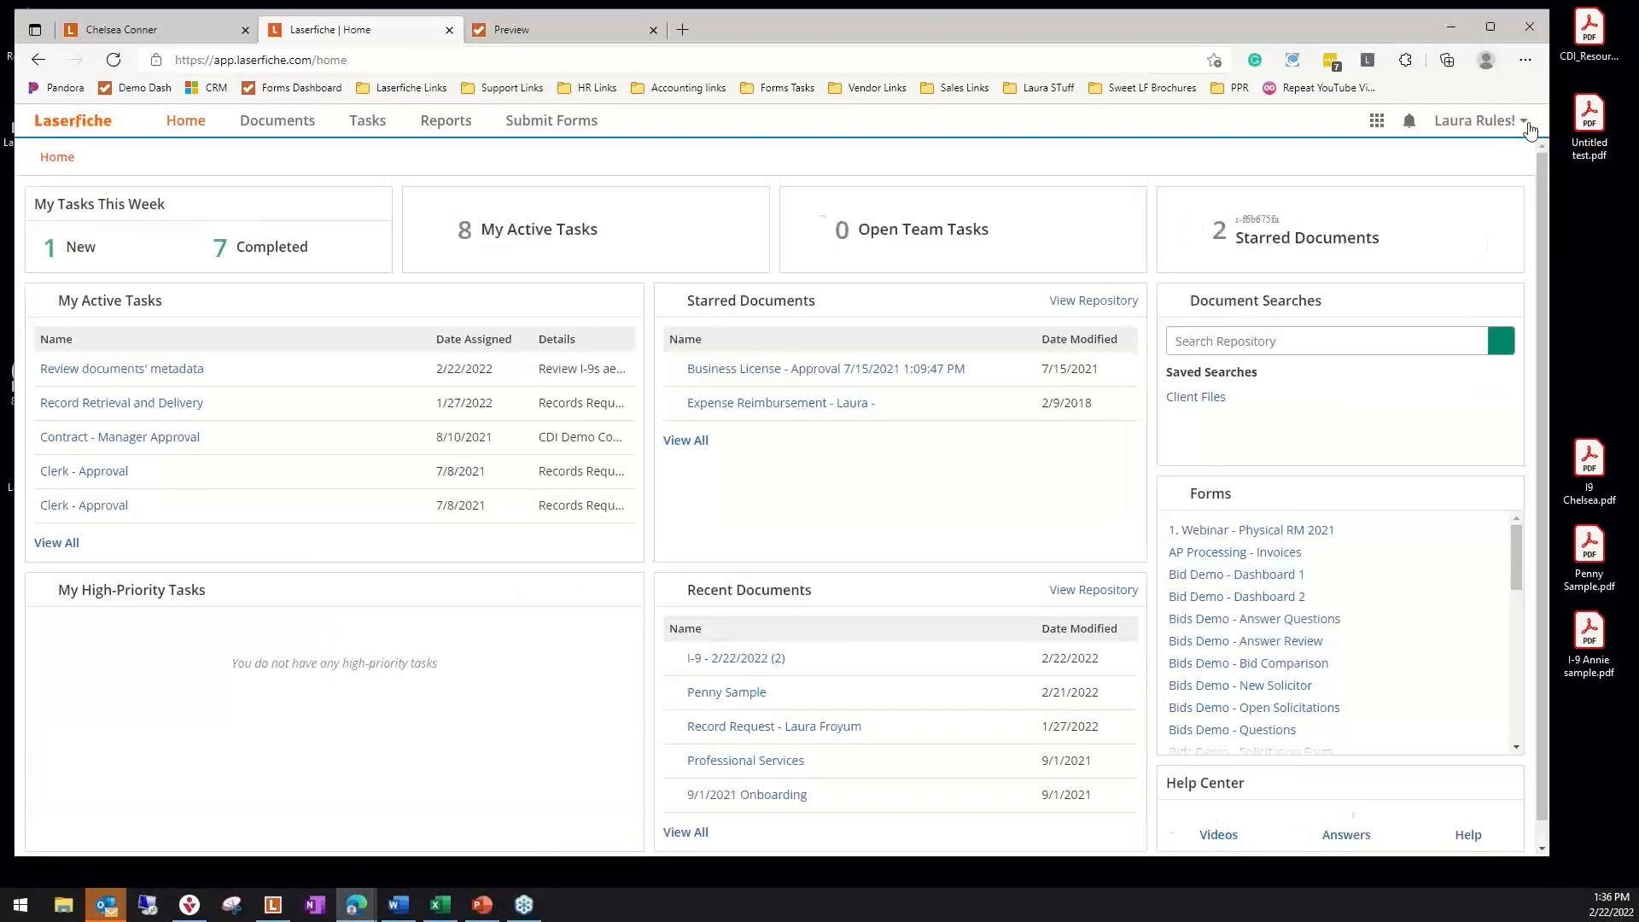
pyautogui.click(1524, 122)
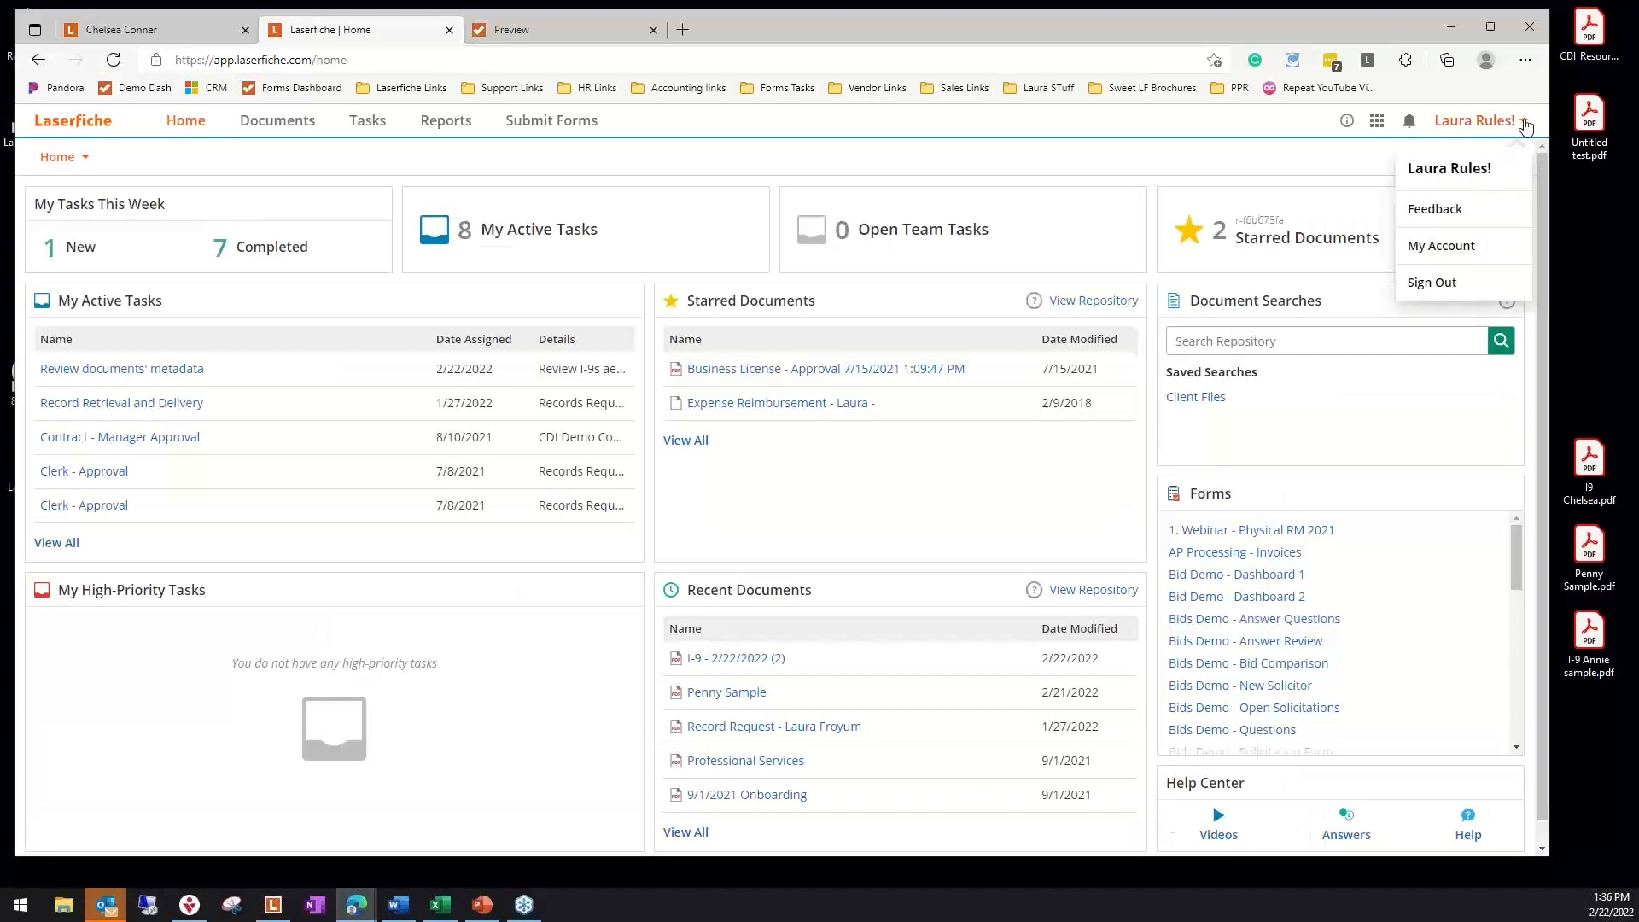
pyautogui.click(1523, 124)
pyautogui.click(1524, 124)
pyautogui.click(1472, 246)
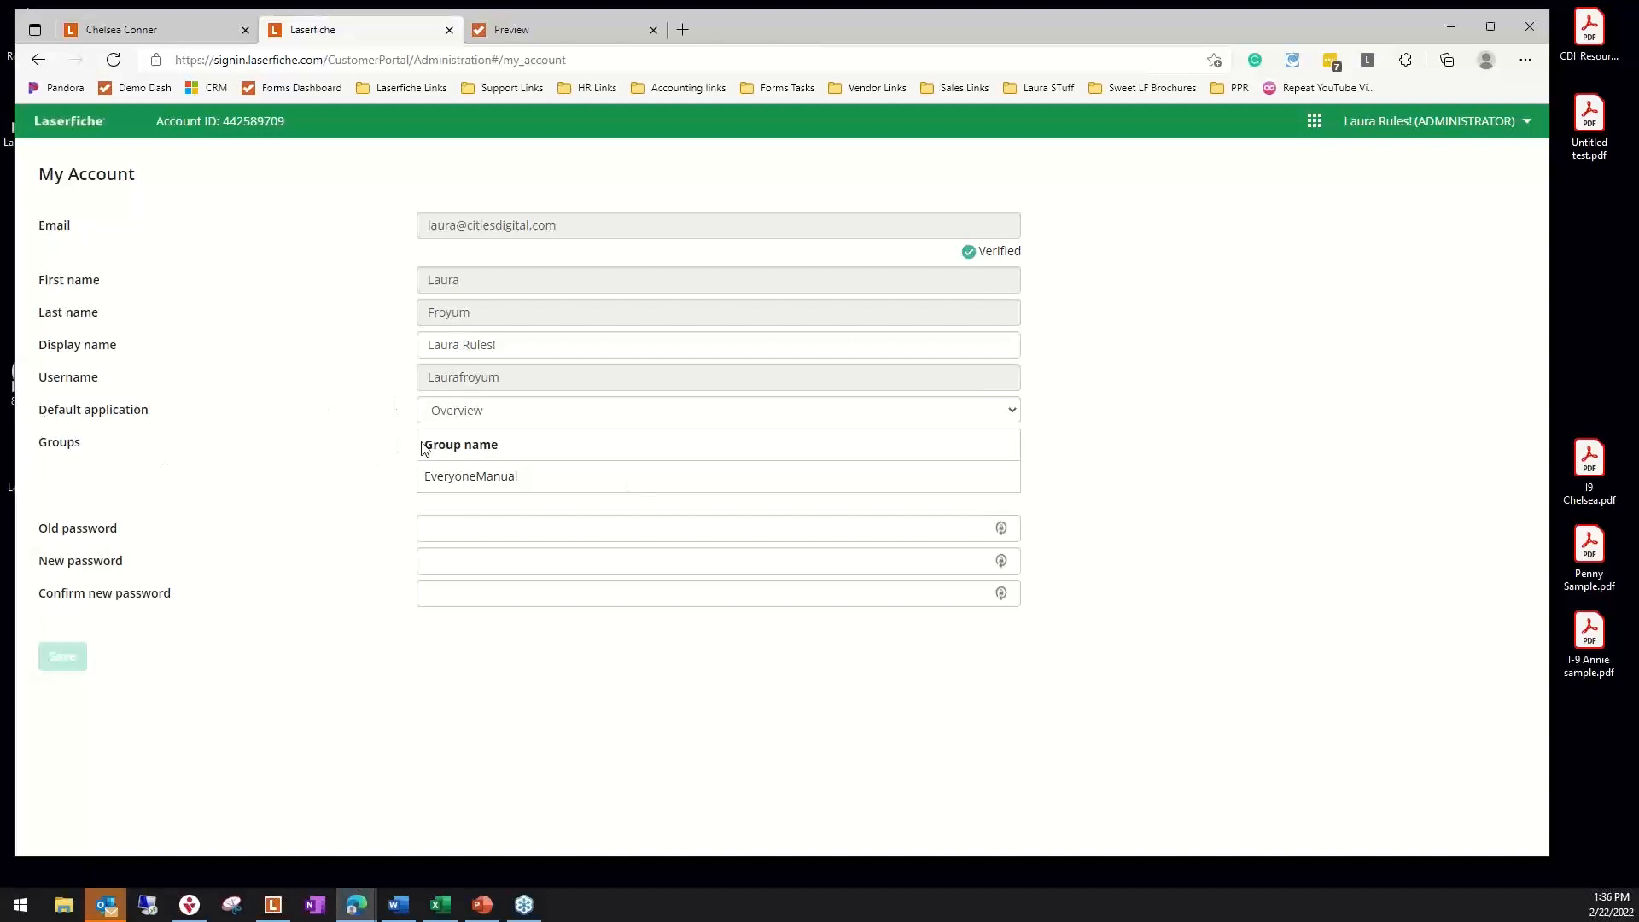
# Review the Default application choices and the list of available Laserfiche applications, leaving Overview selected
pyautogui.click(524, 418)
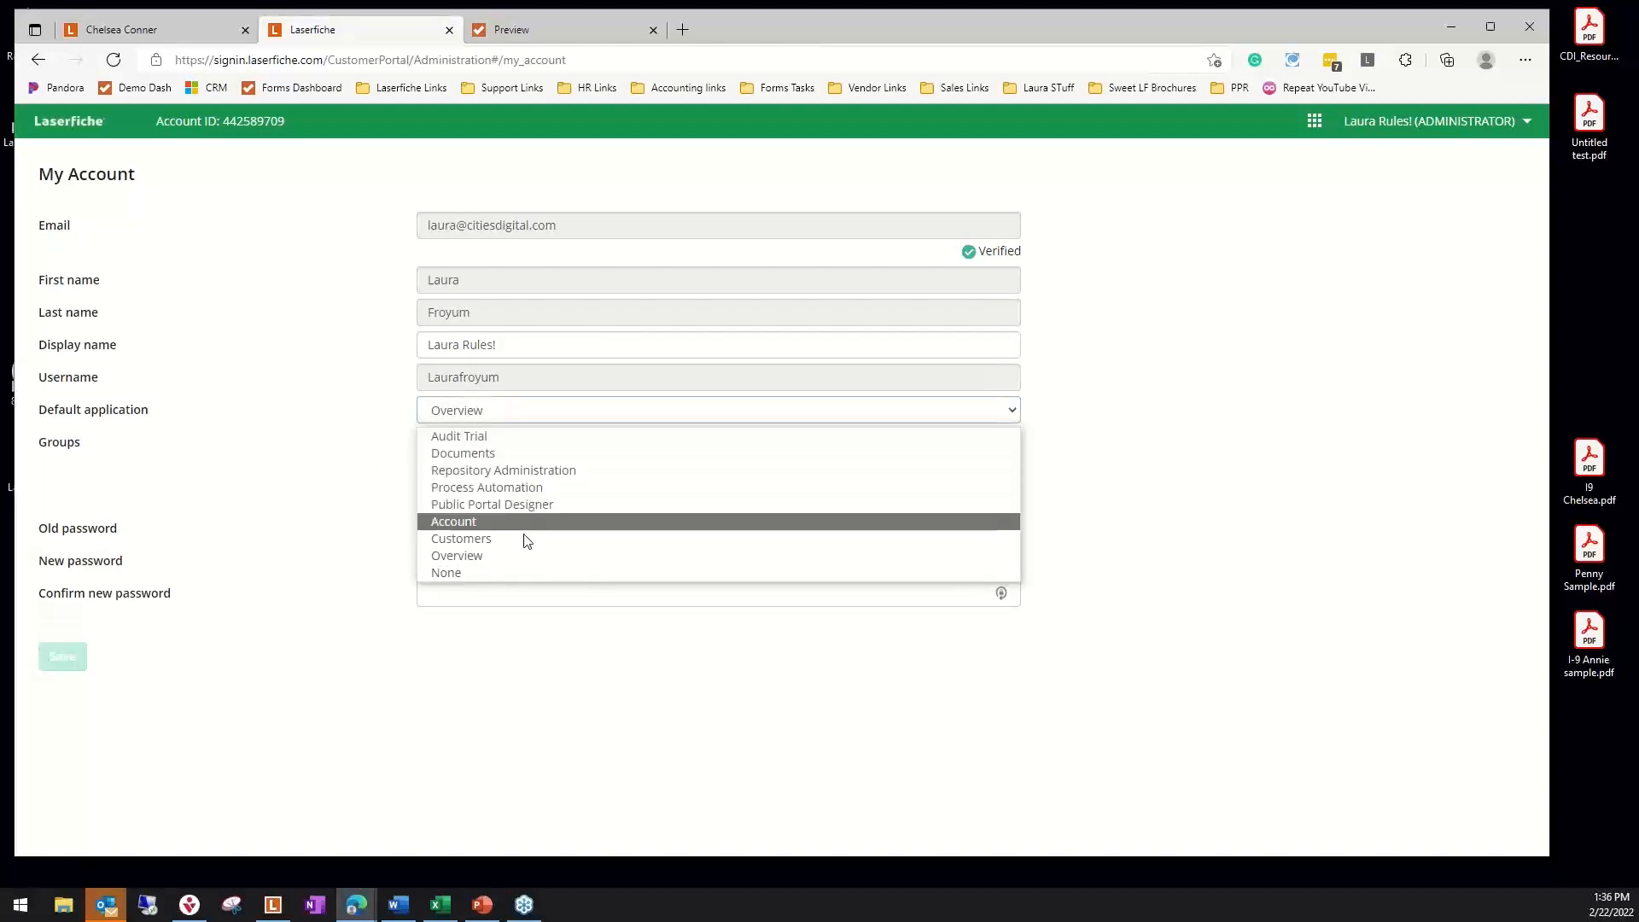
pyautogui.click(982, 767)
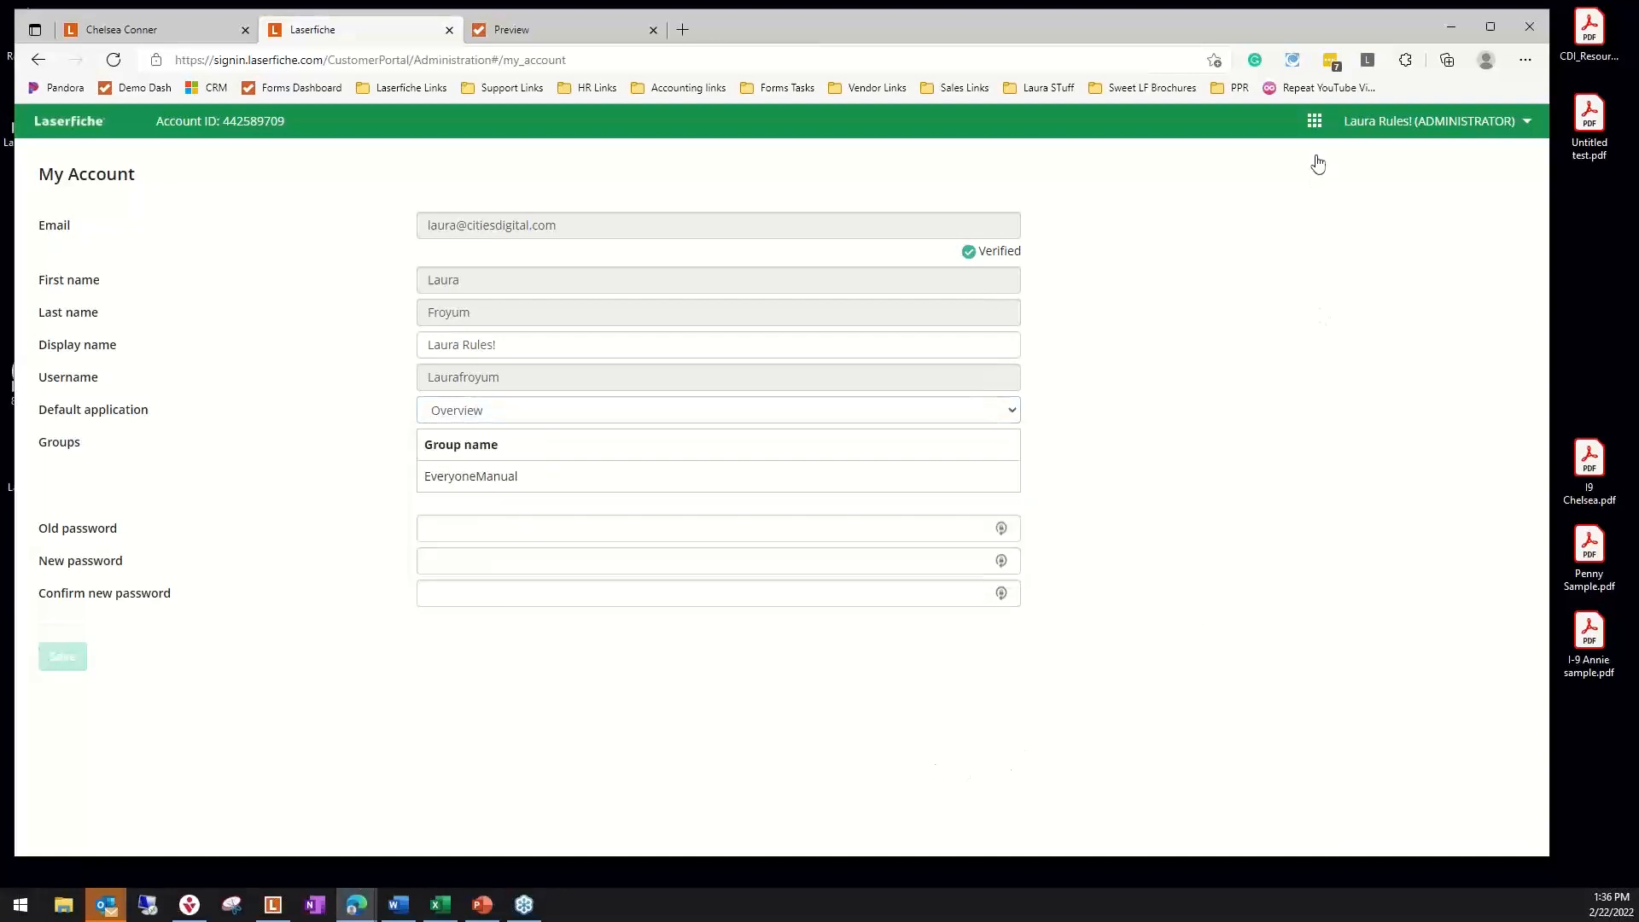
pyautogui.click(1315, 122)
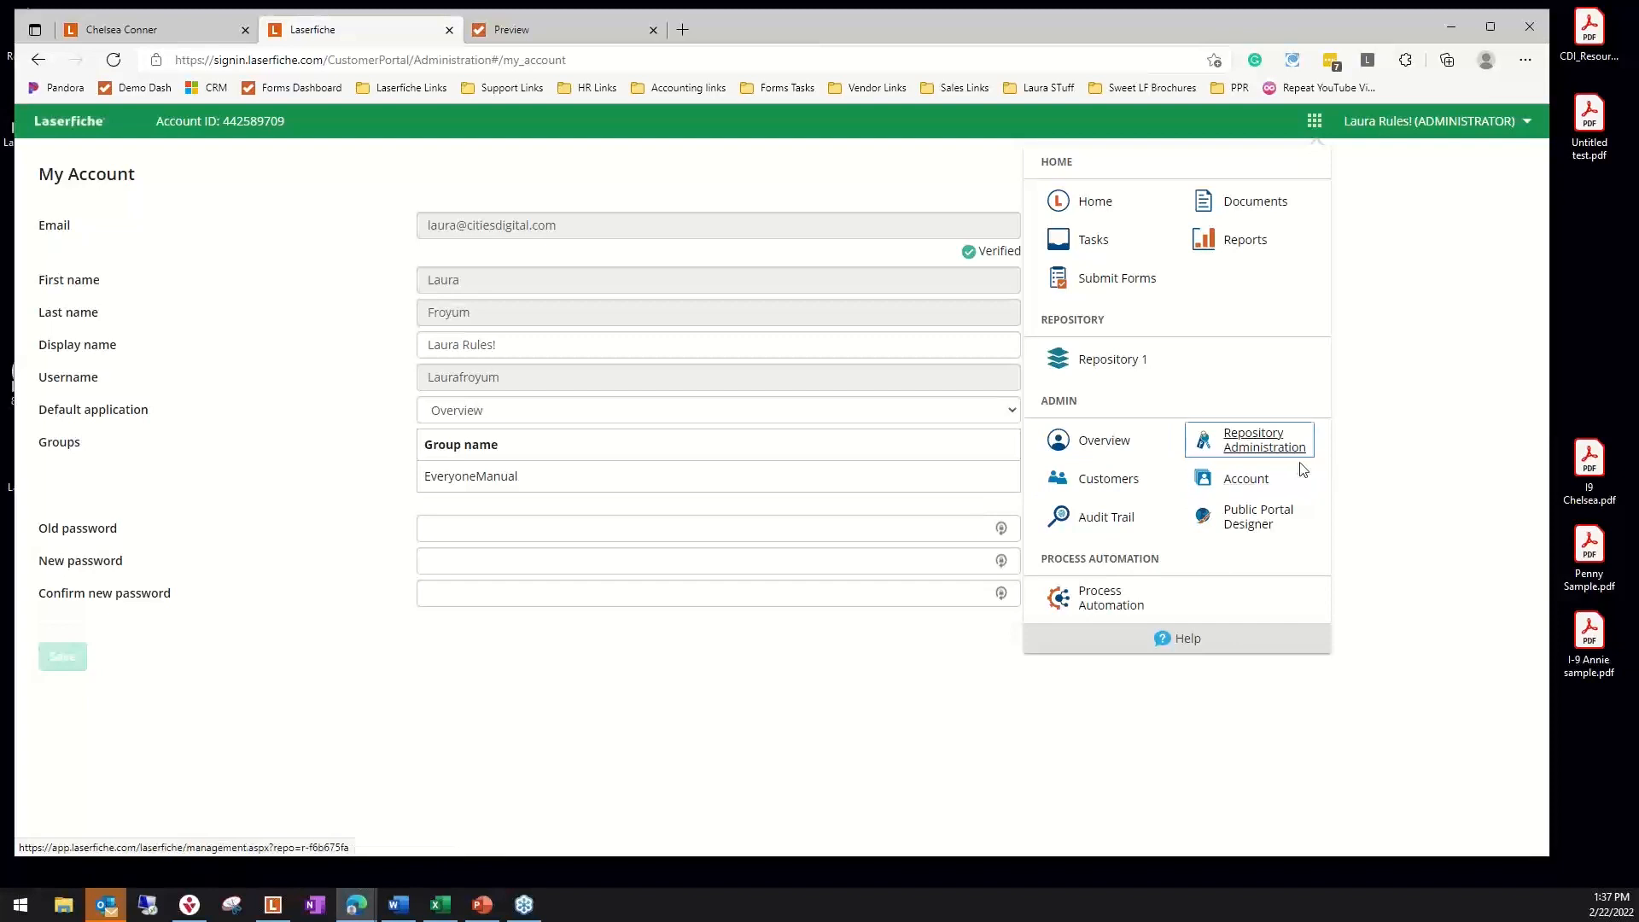
pyautogui.click(1316, 123)
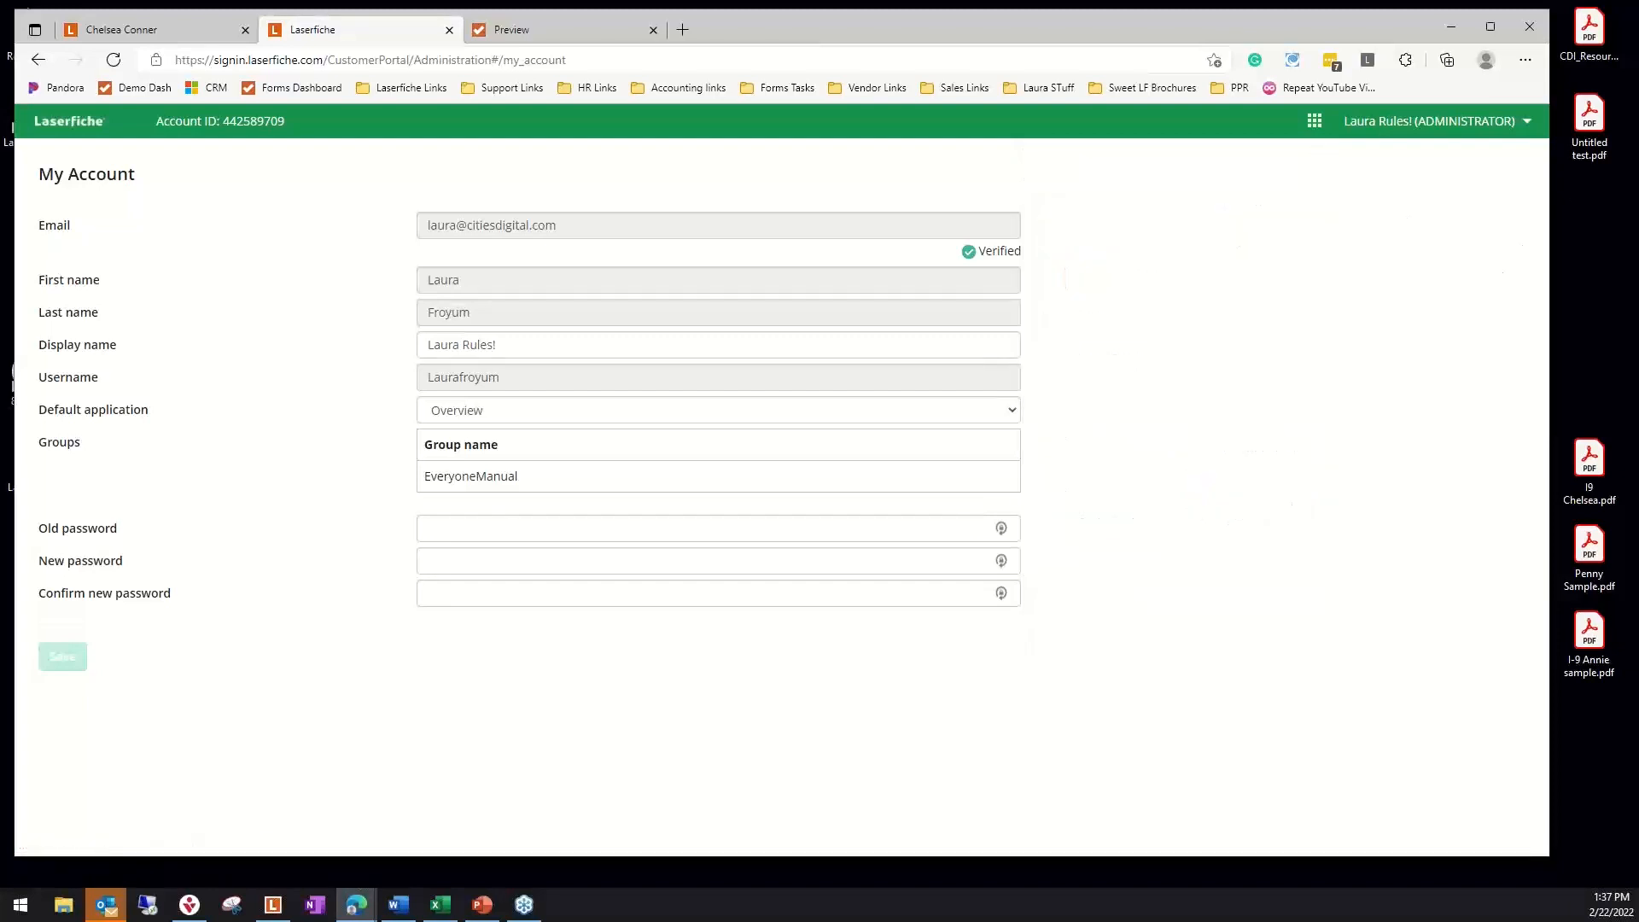
# Switch to the PowerPoint slide show and advance to the Laserfiche Cloud slide "Signs you should move to the cloud"
pyautogui.hotkey('alt', 'Tab')
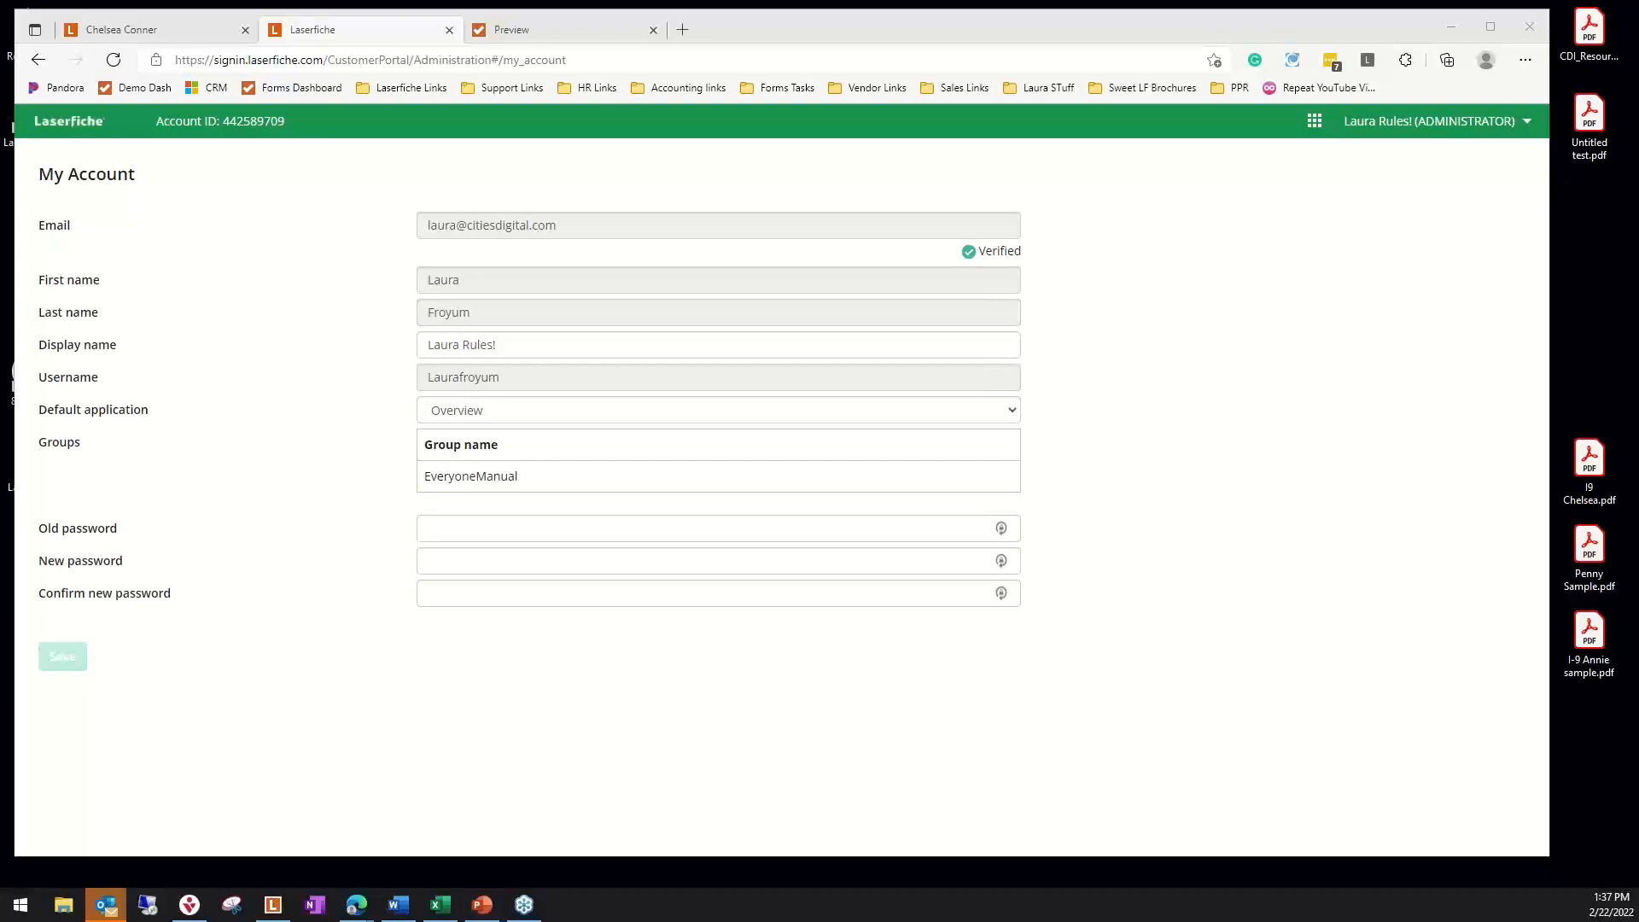
pyautogui.hotkey('alt', 'Tab')
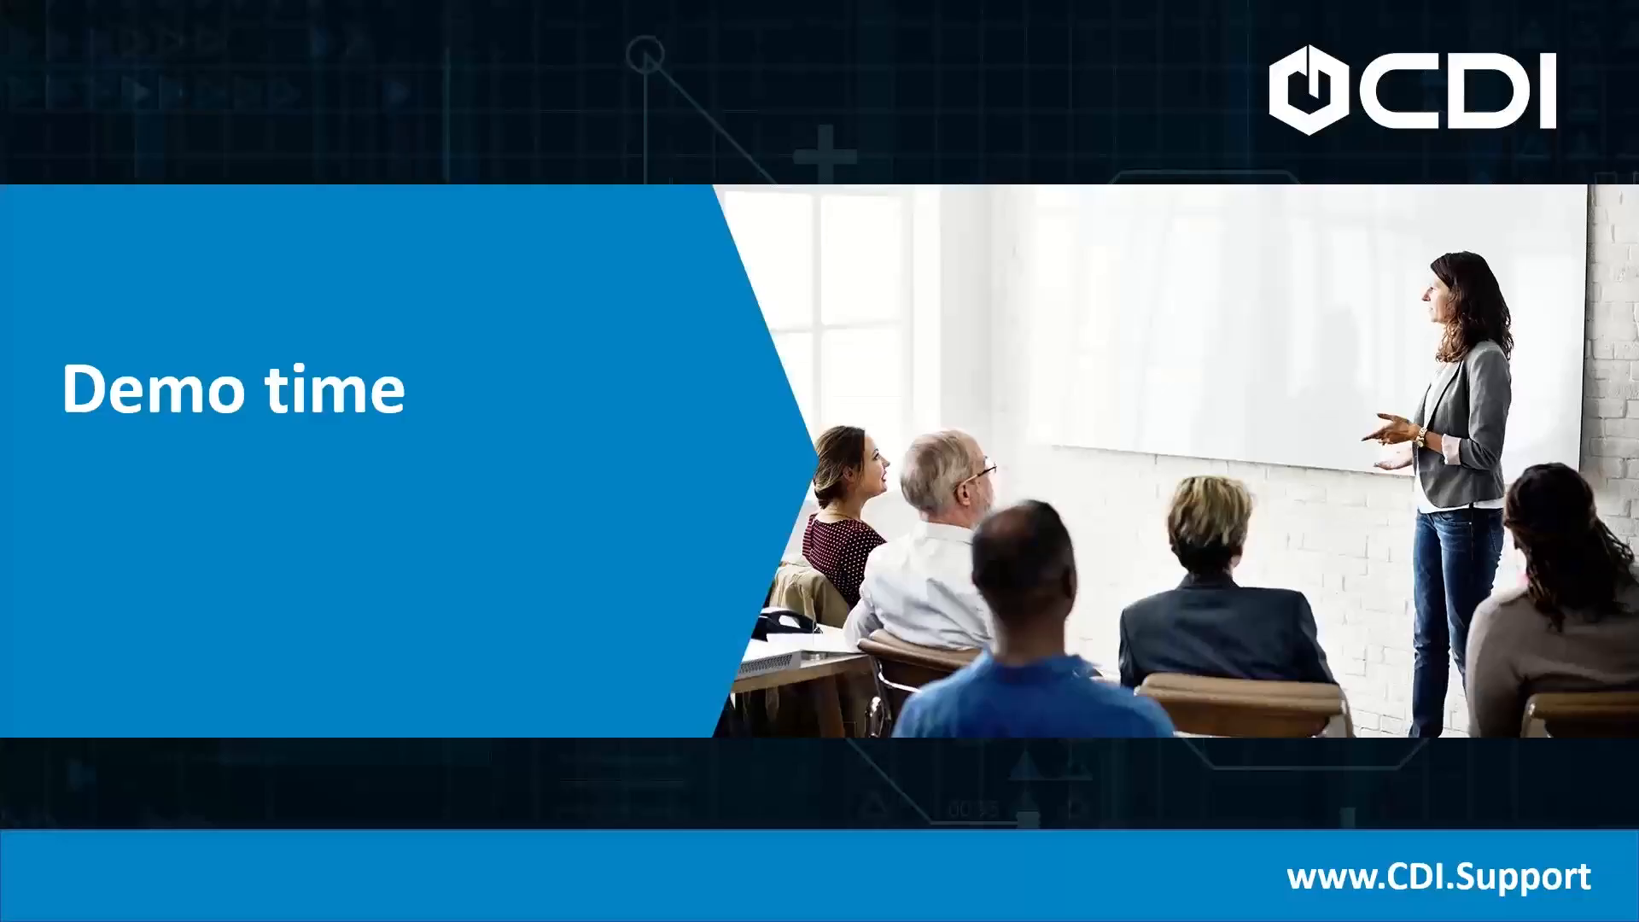
pyautogui.press('Right')
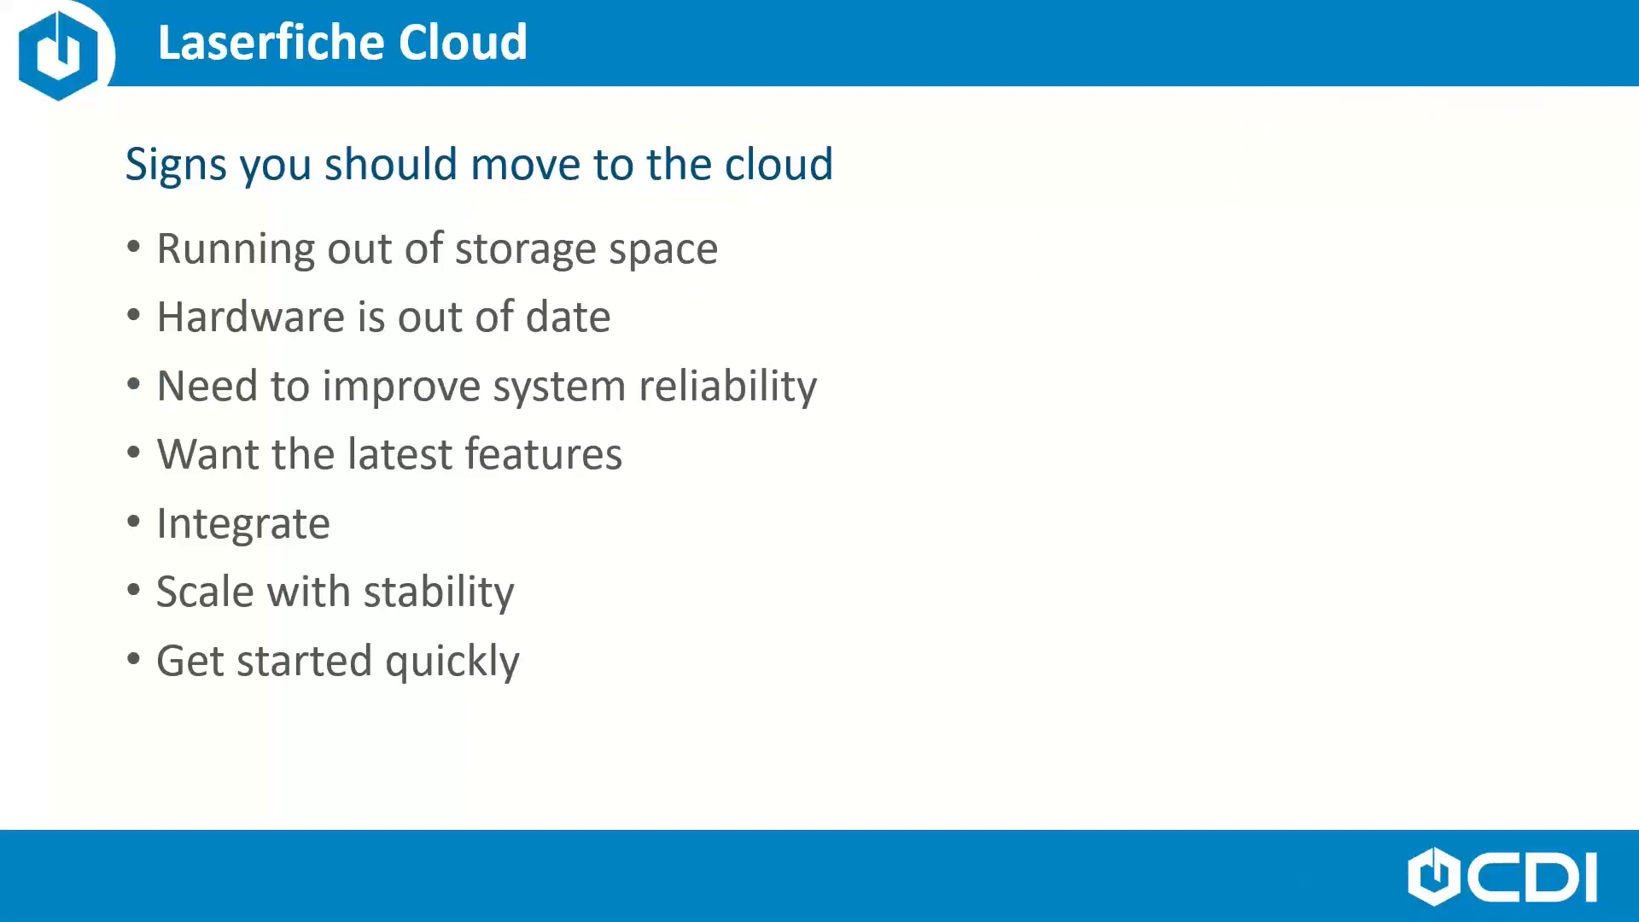